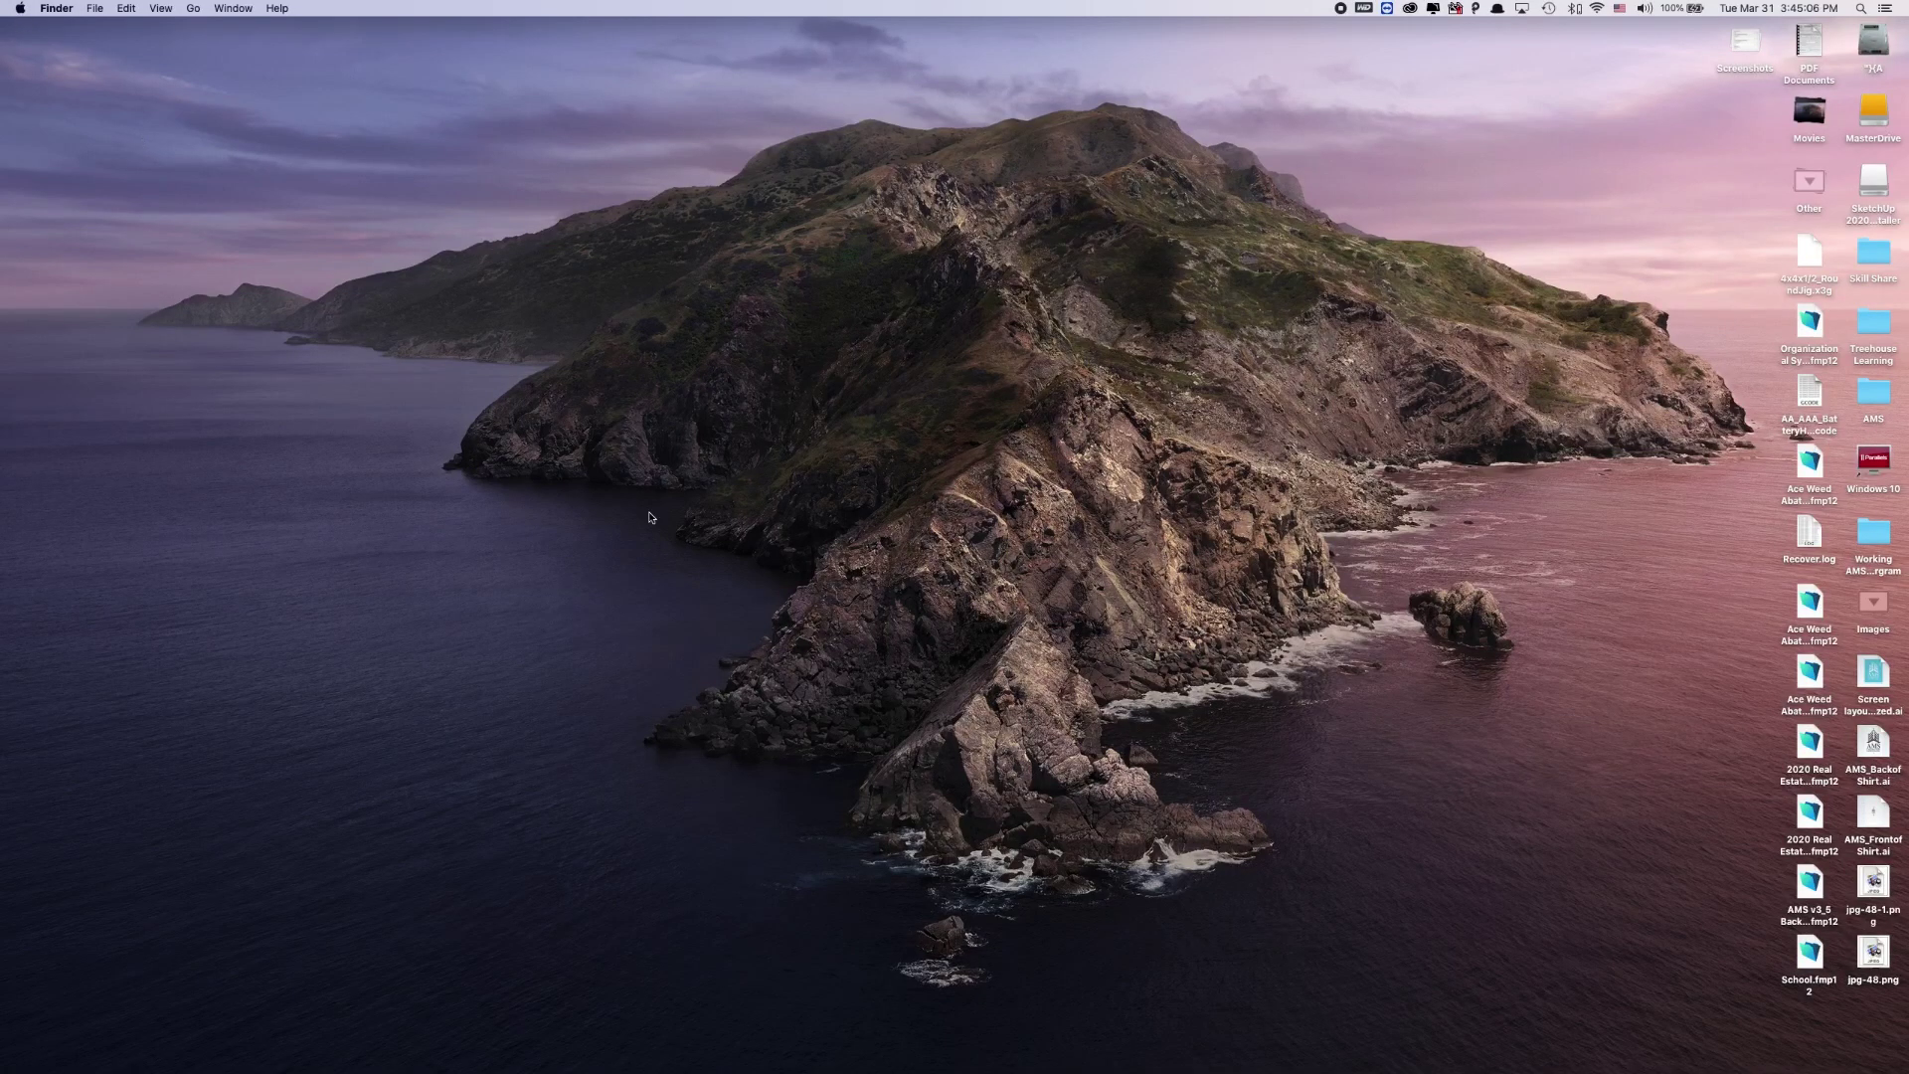
Step: Launch FileMaker Pro Advanced and reposition and enlarge its launch window
mouse_move(917, 1070)
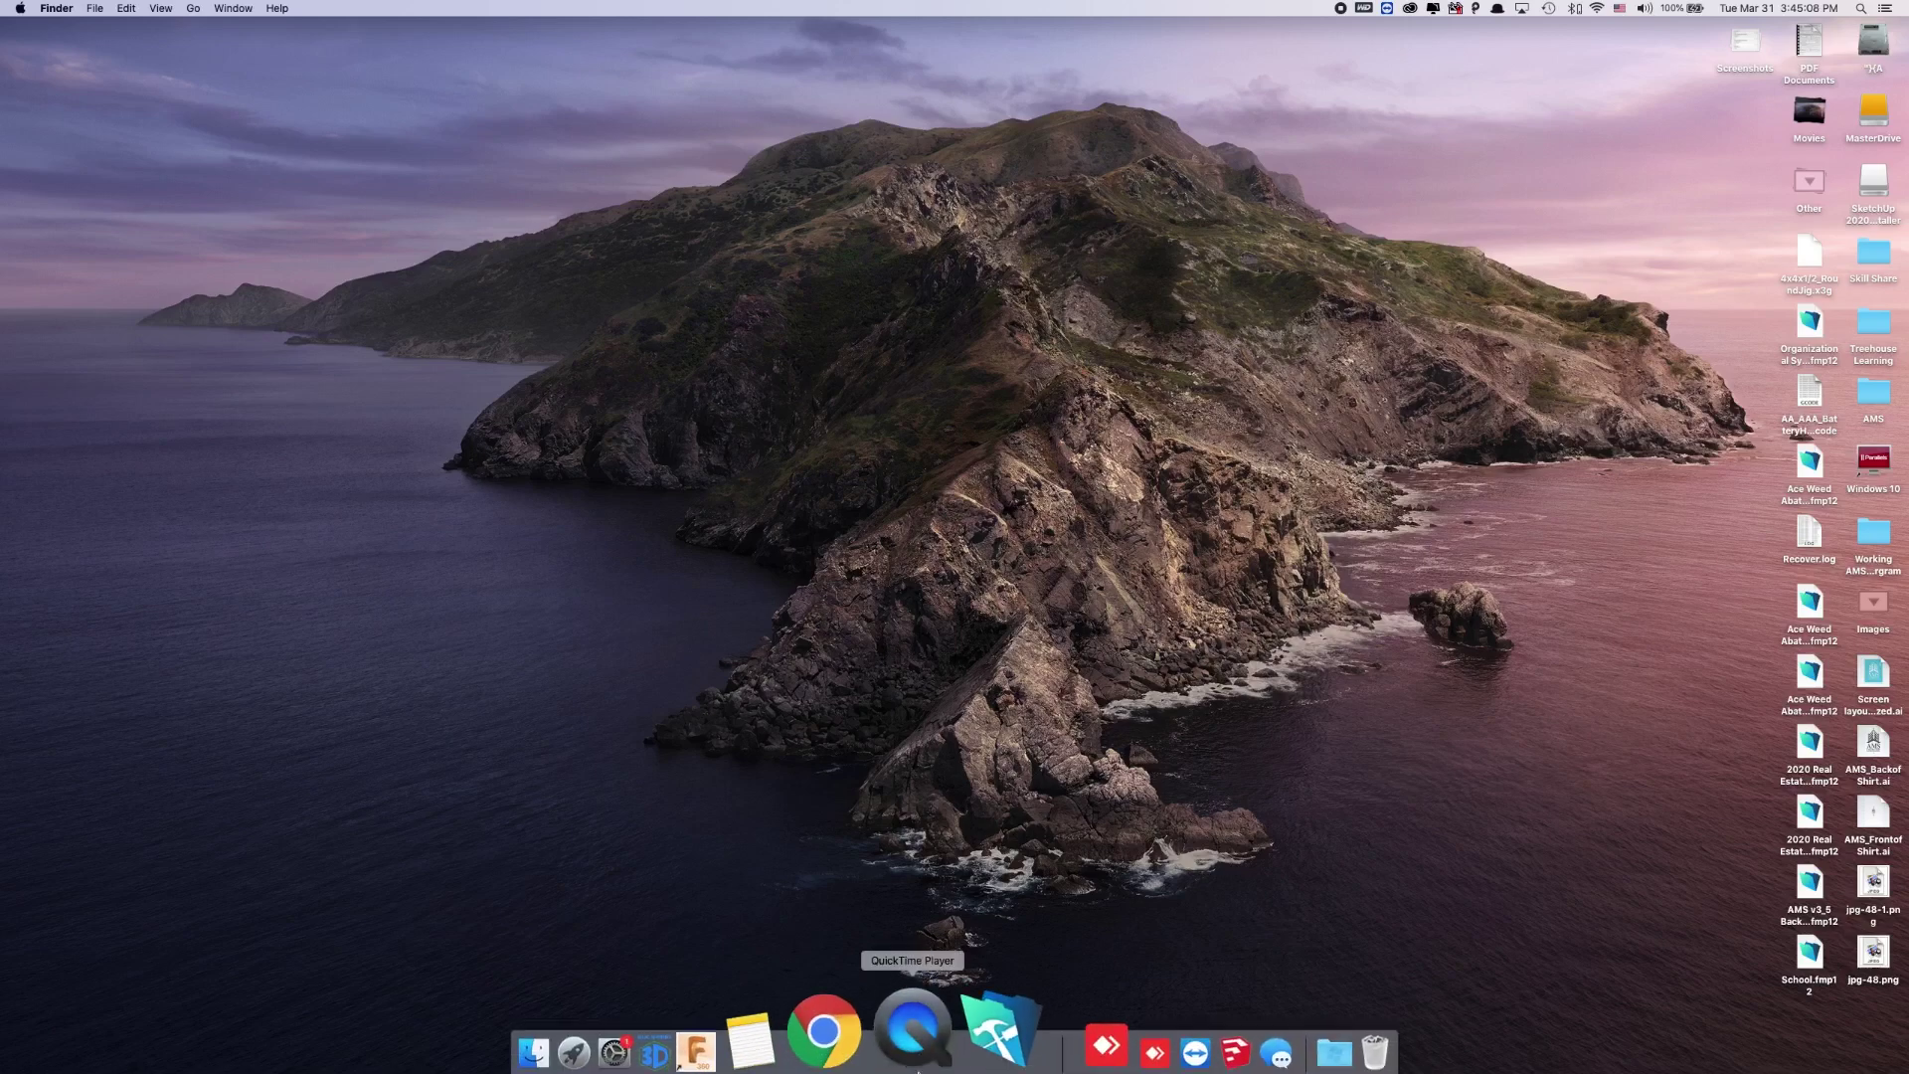
left_click(999, 1032)
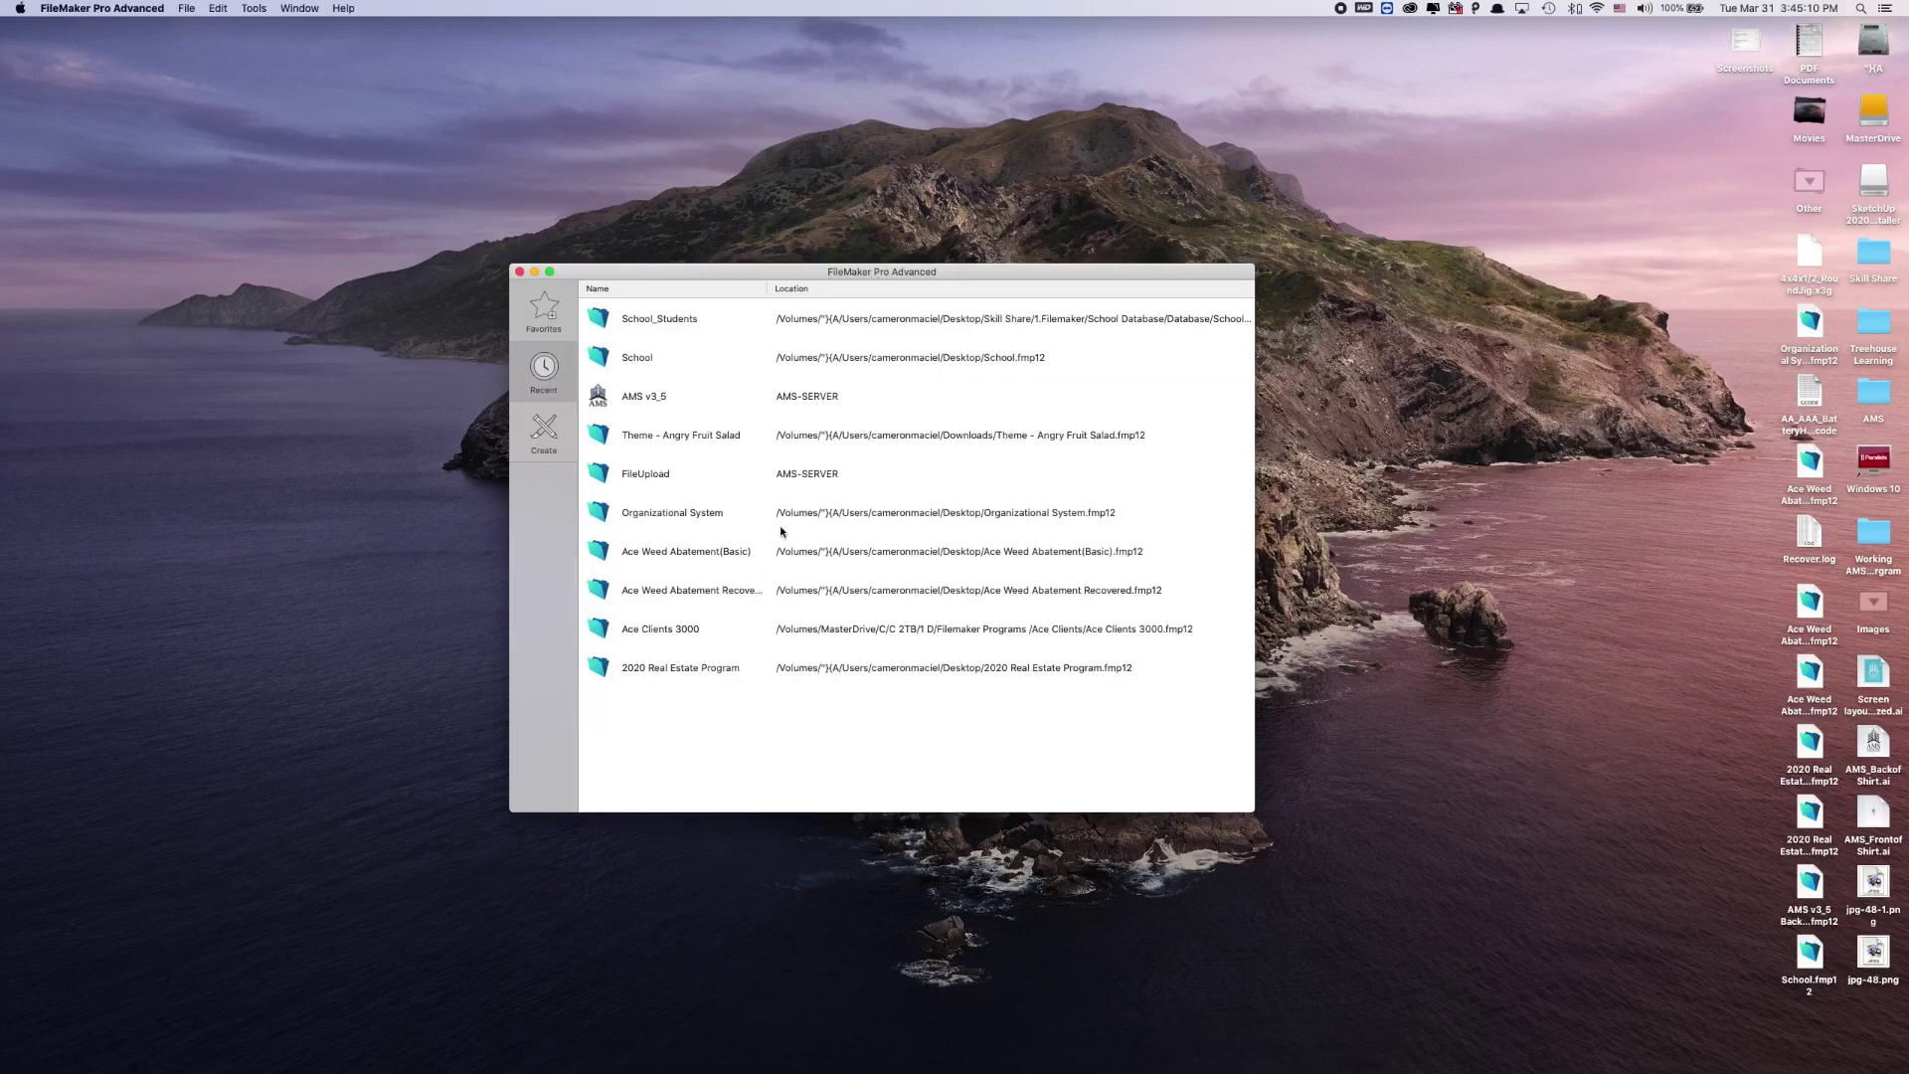
left_click_drag(712, 276, 559, 126)
left_click_drag(1101, 661, 1478, 993)
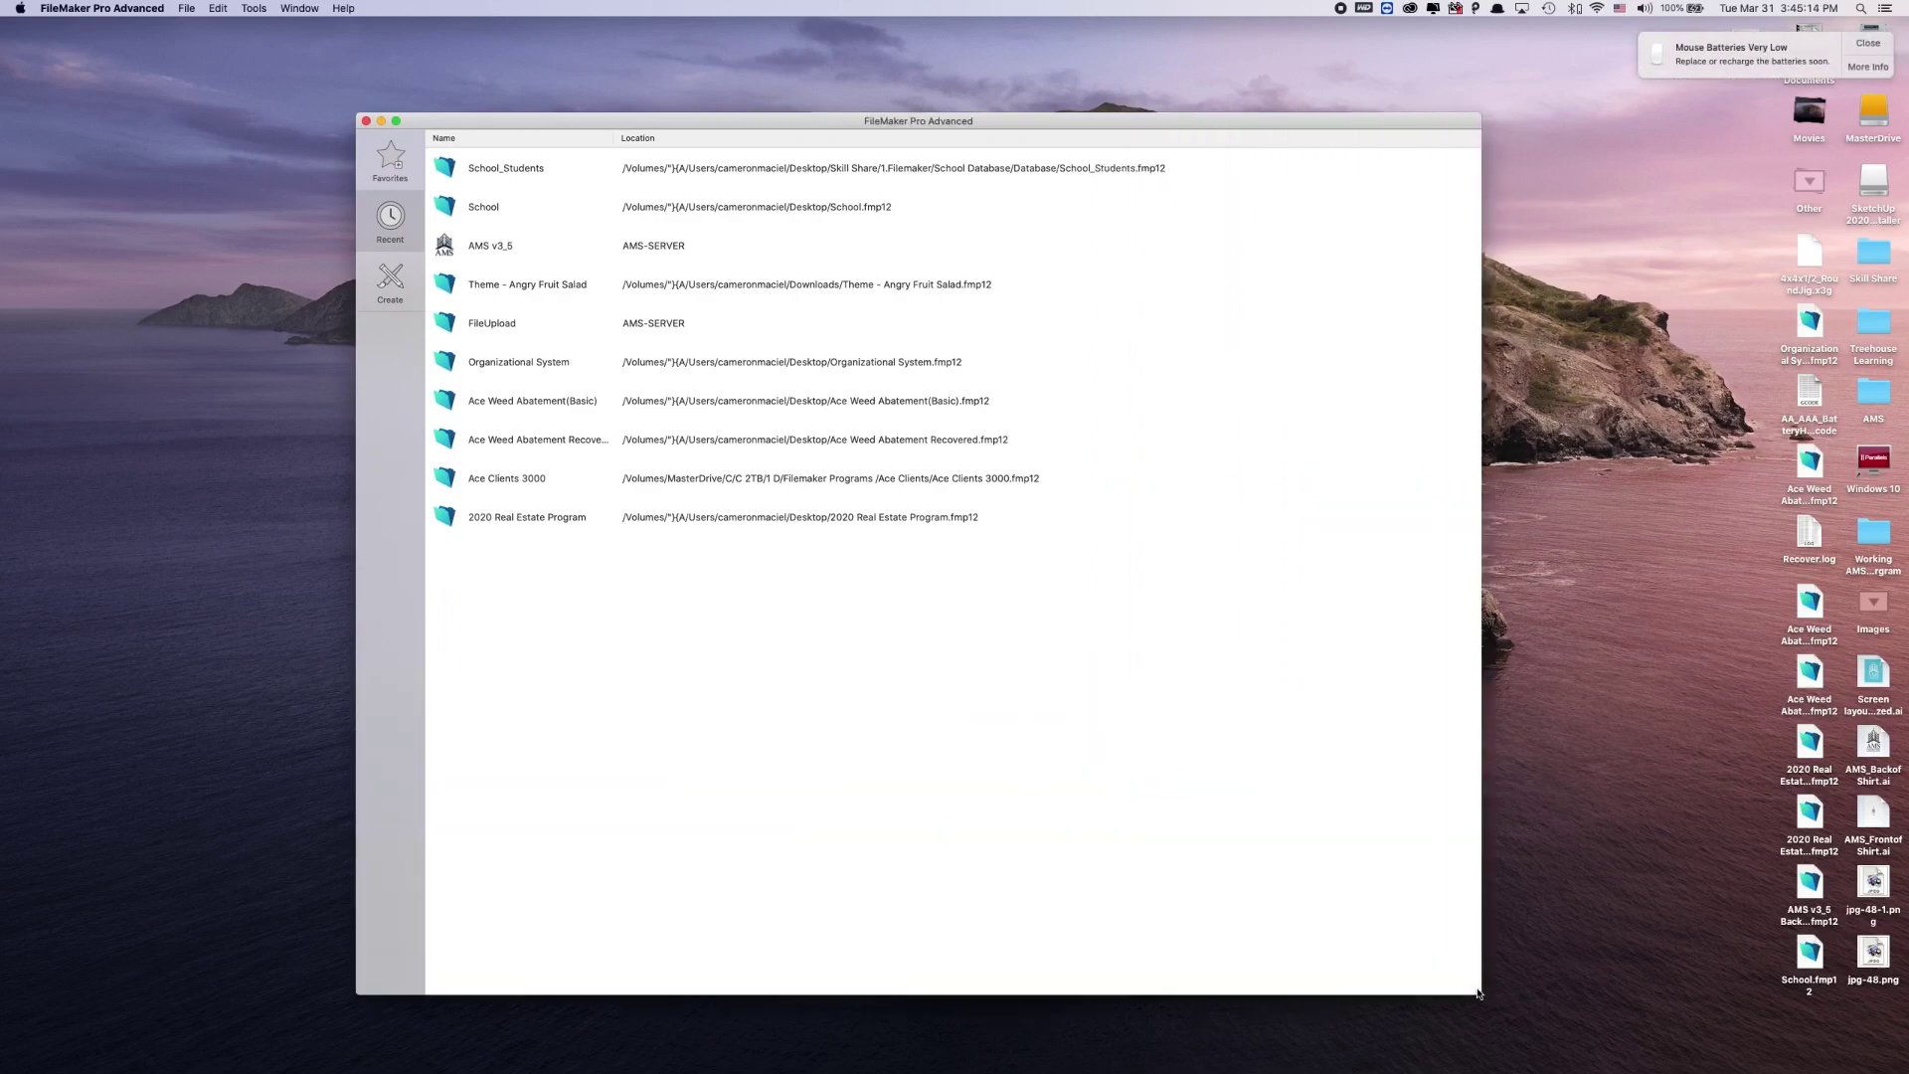
left_click(1875, 43)
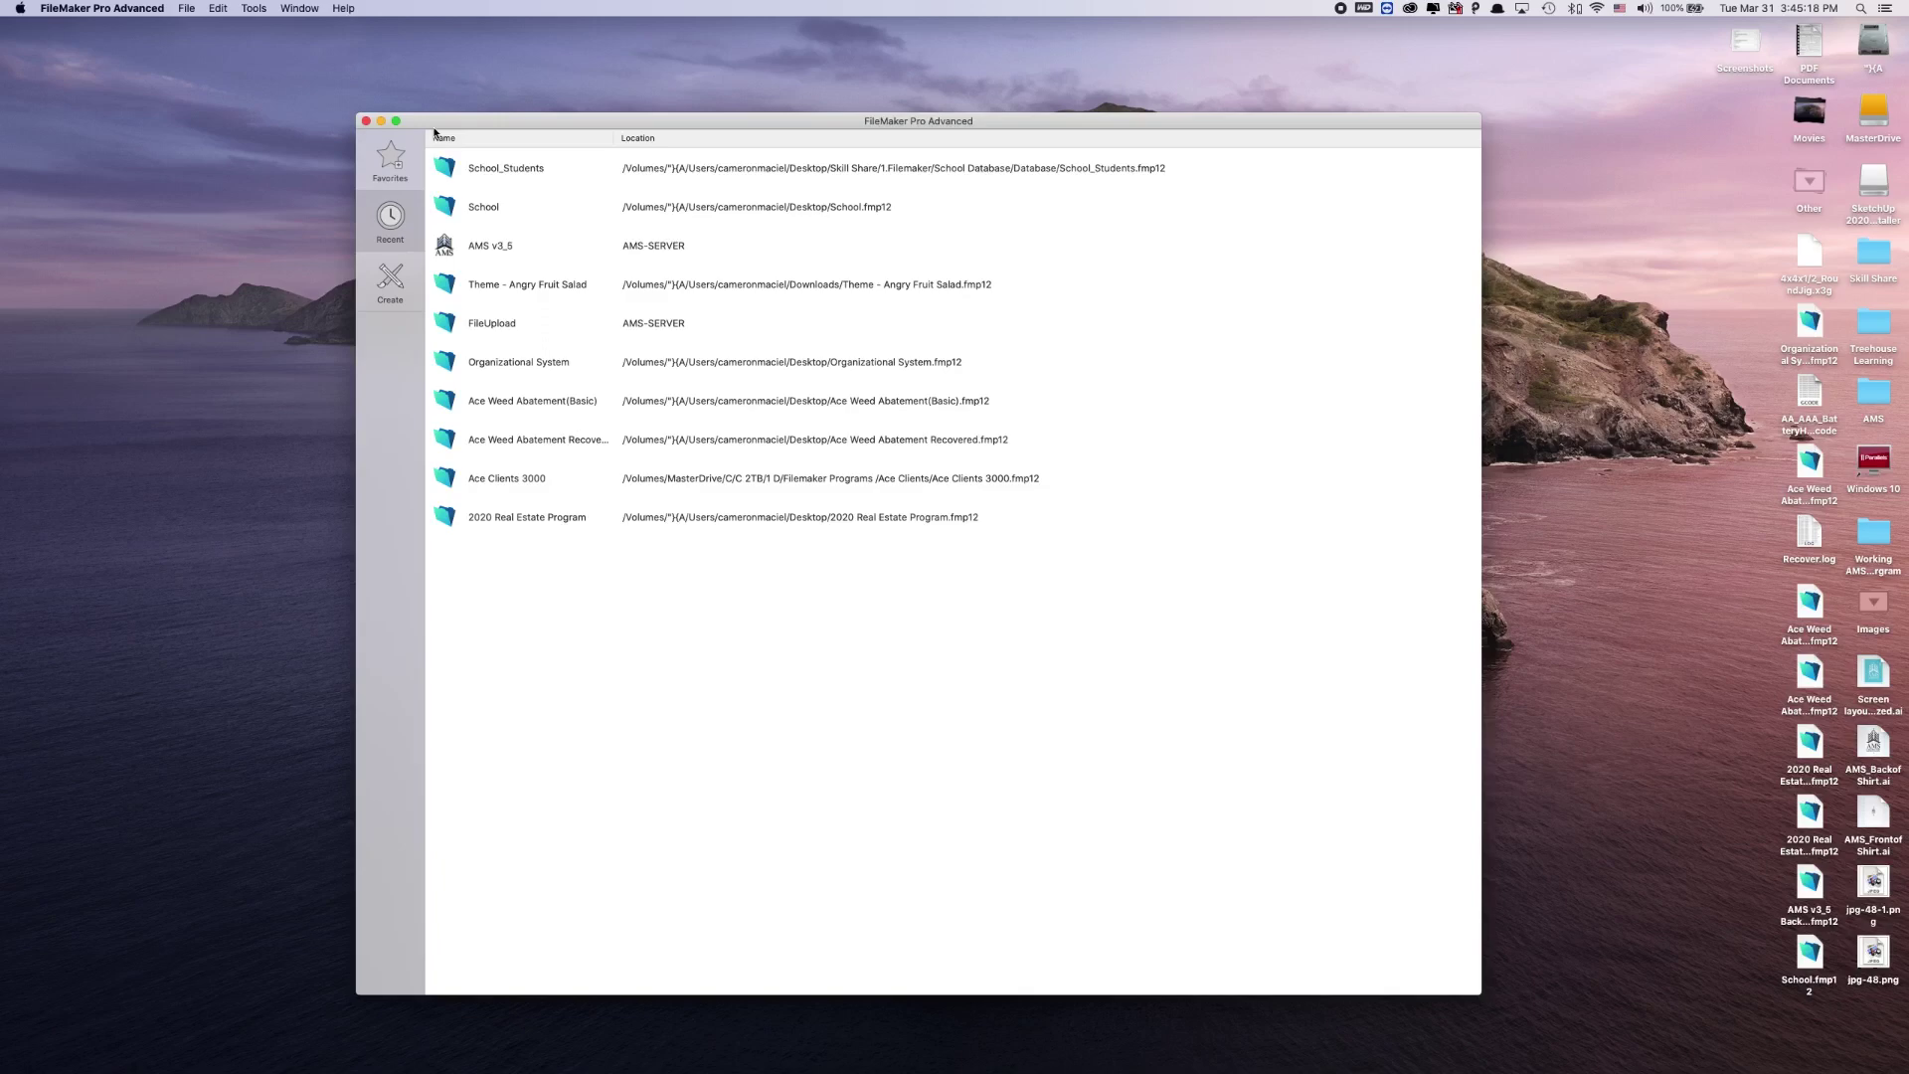
Step: Close and reopen the launch window, glance at Favorites, then return to Recent files
left_click(334, 100)
left_click(507, 186)
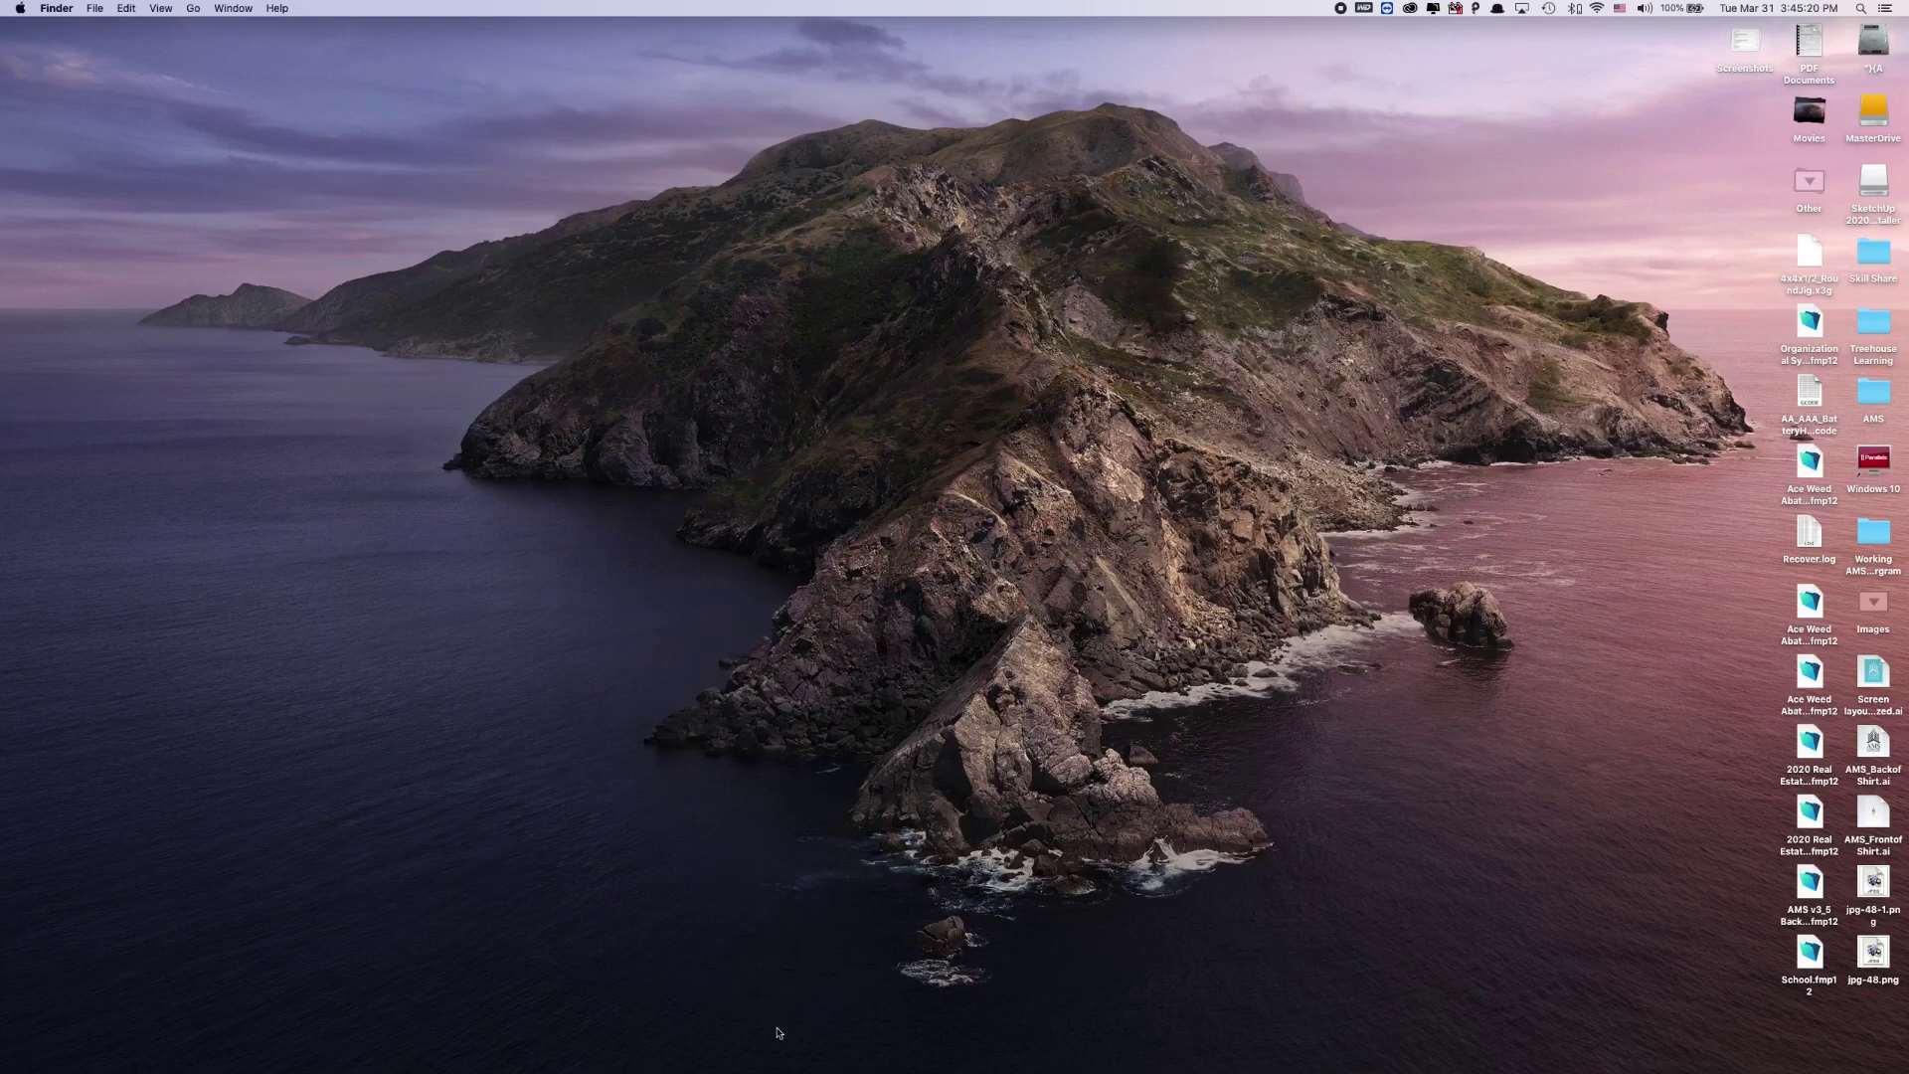
mouse_move(780, 1038)
left_click(957, 1046)
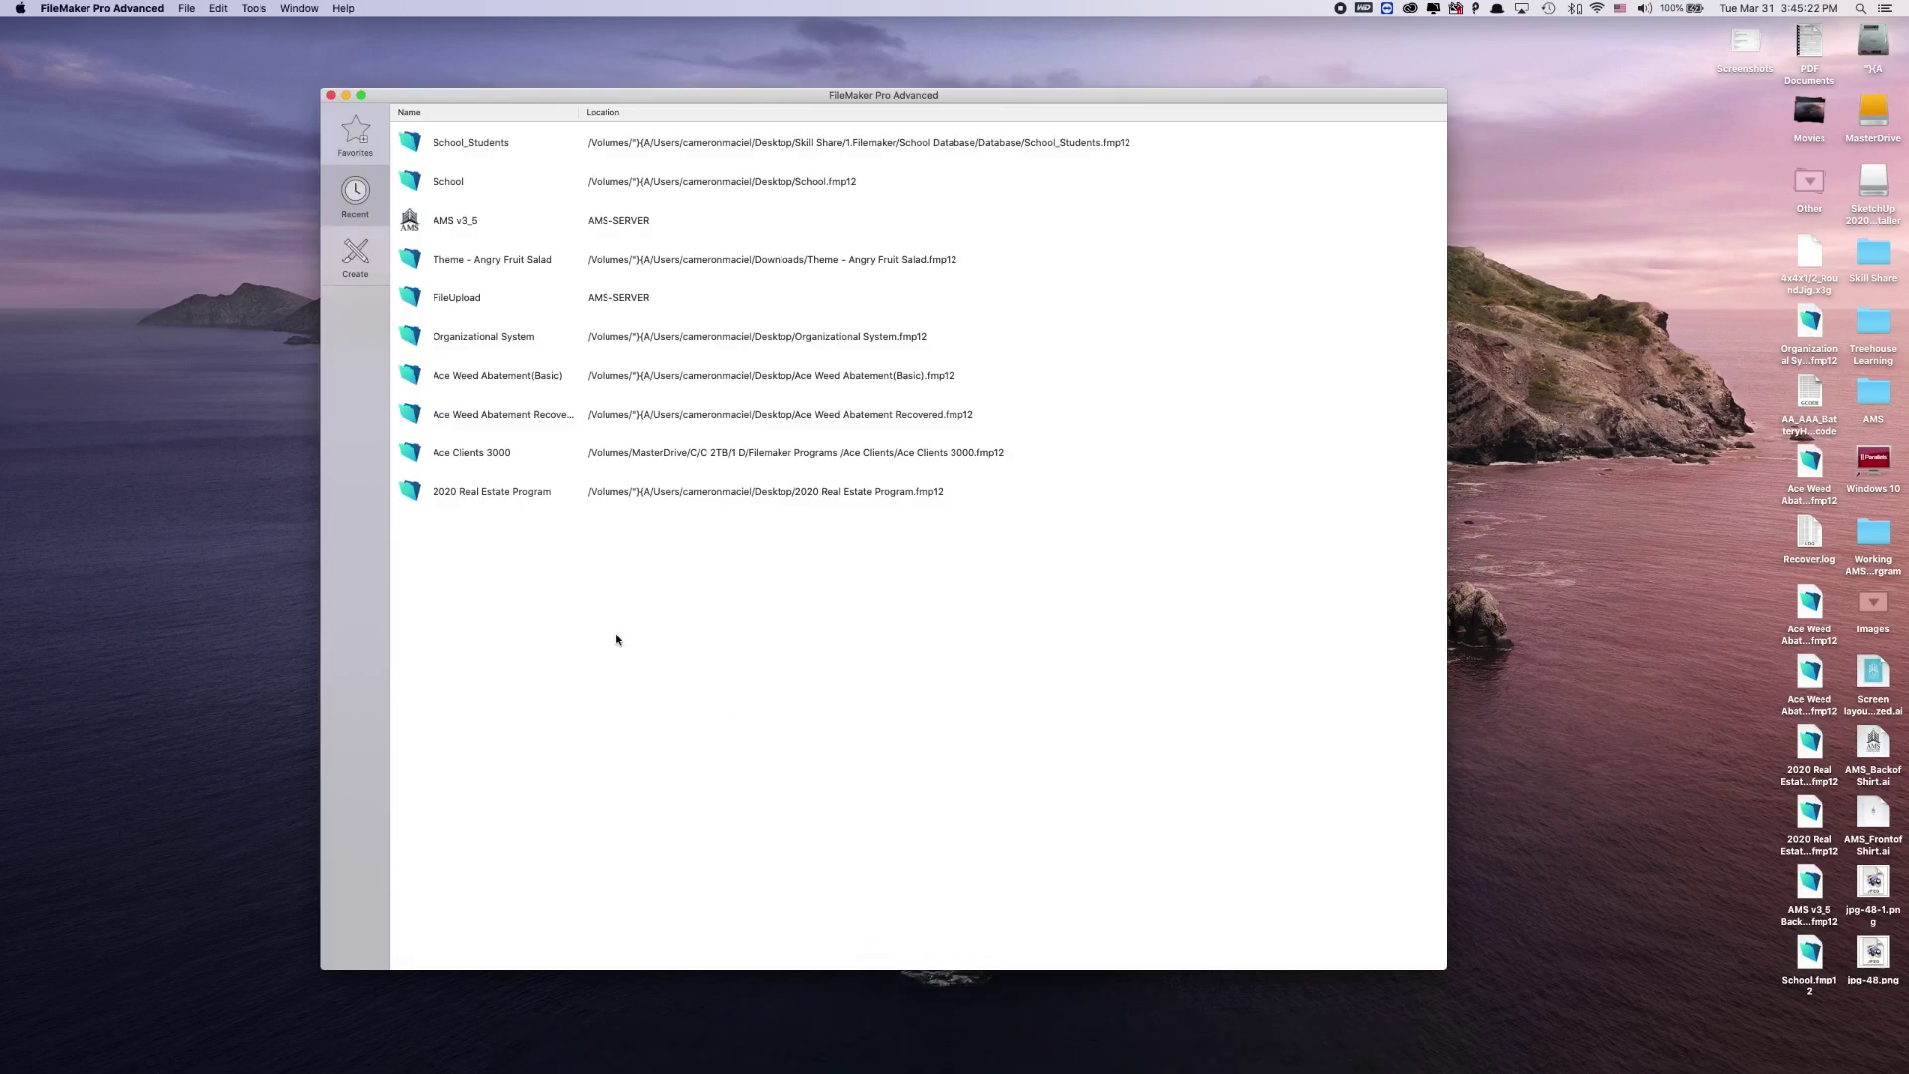
left_click(349, 140)
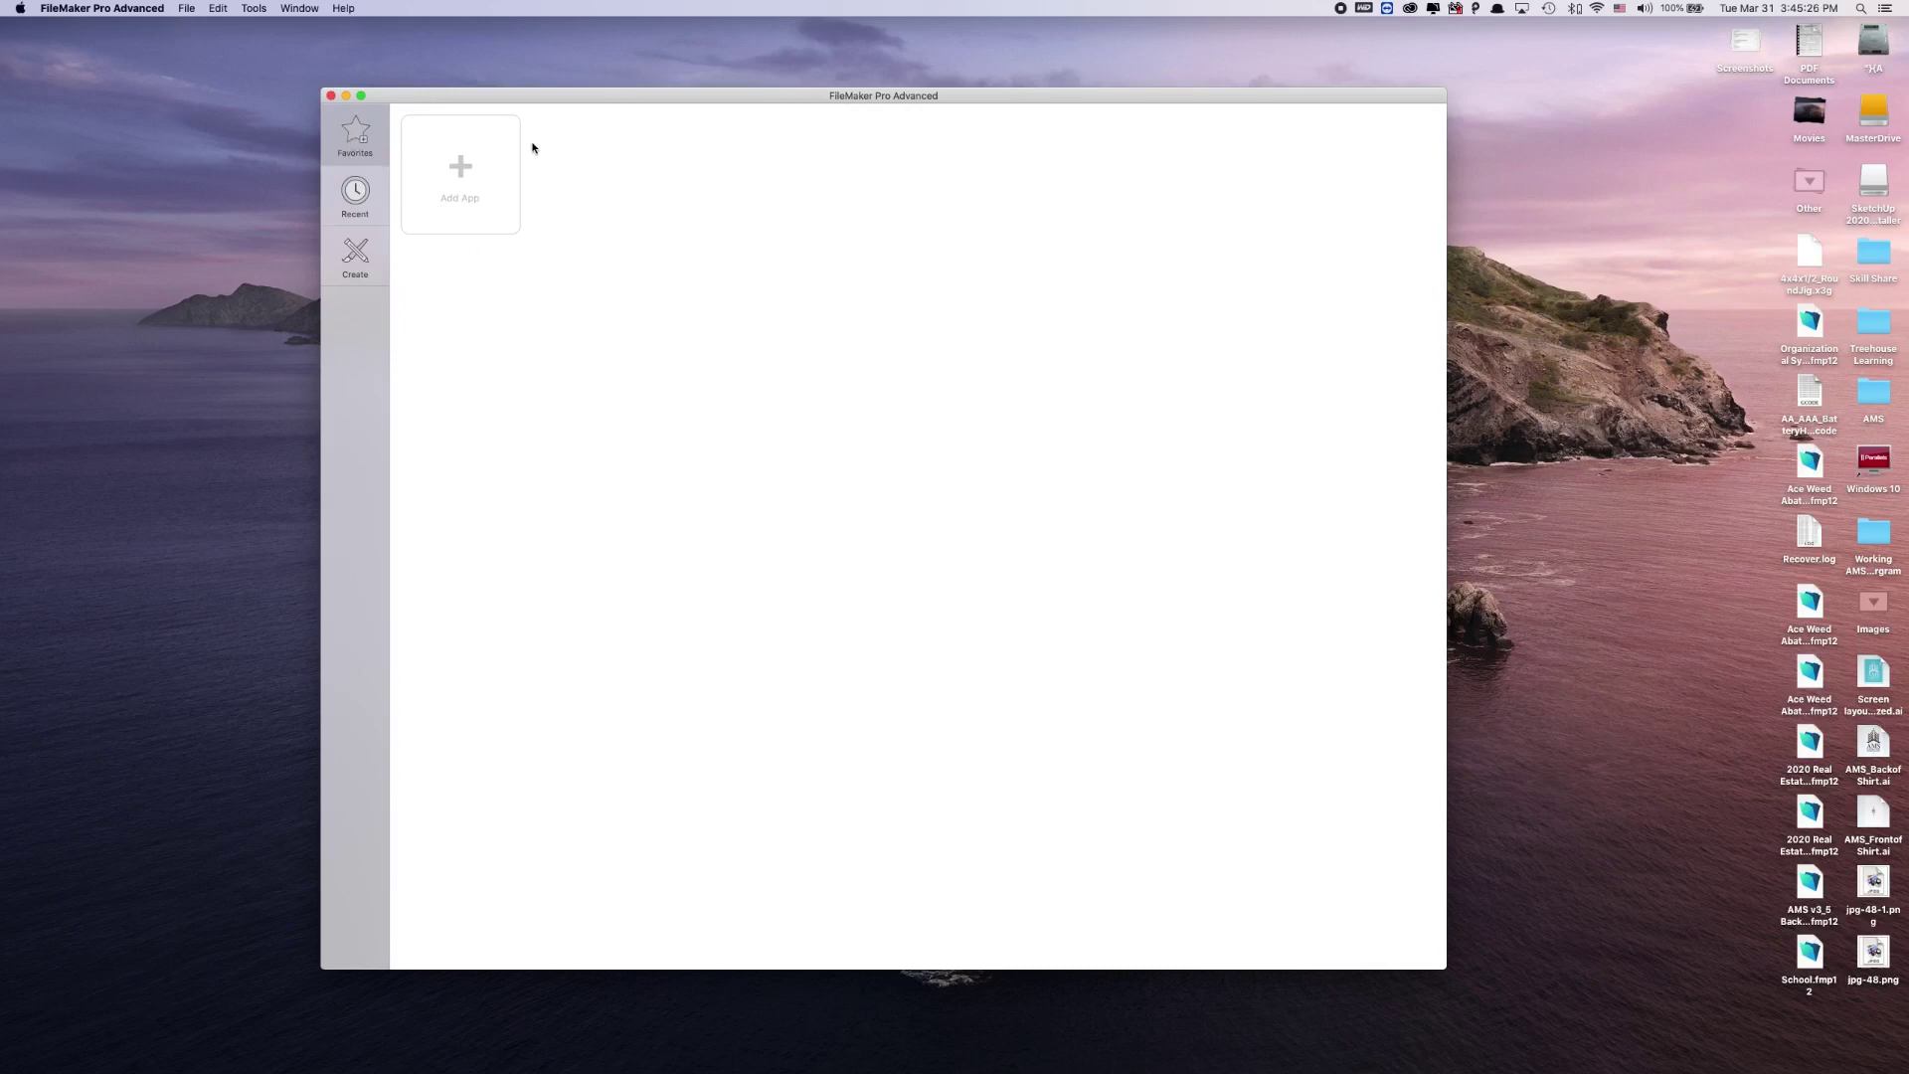
left_click(369, 181)
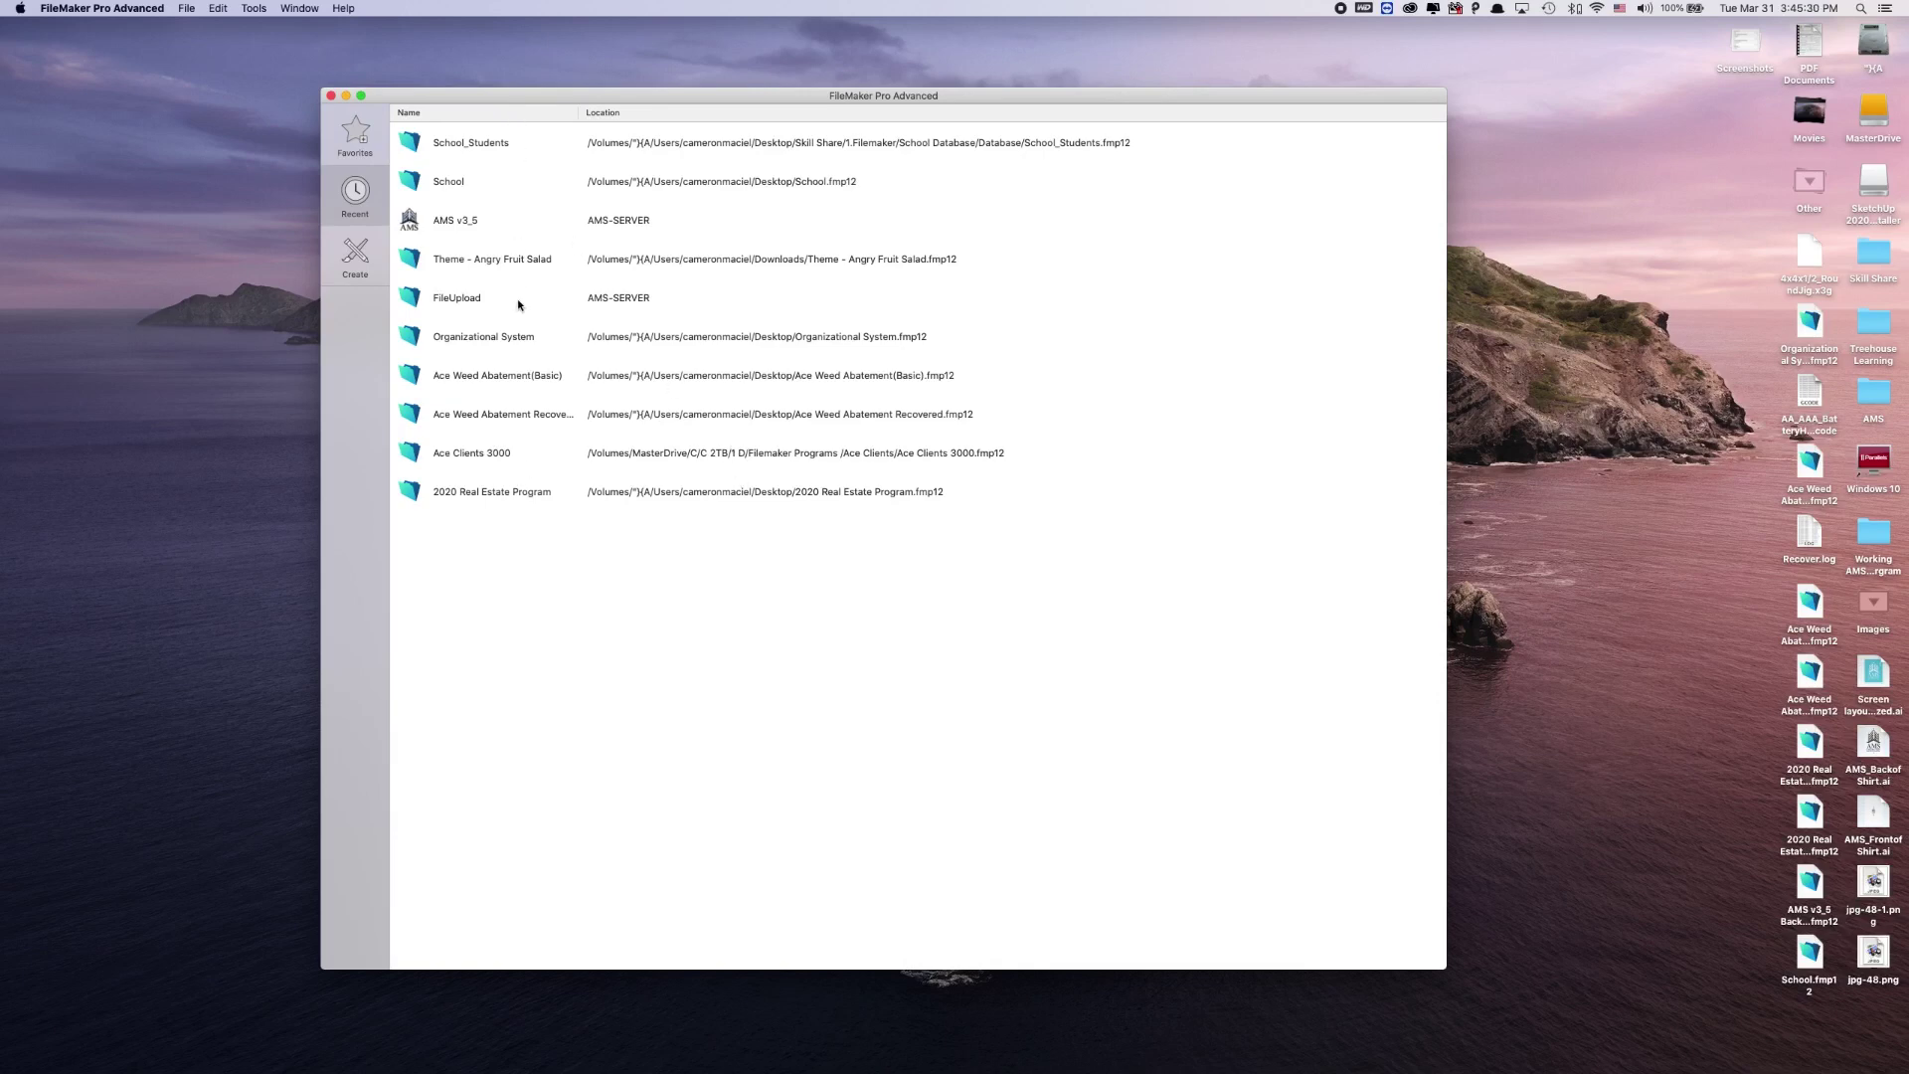
Step: Start a new blank database named SkillShare_SchoolsDatabase
left_click(355, 261)
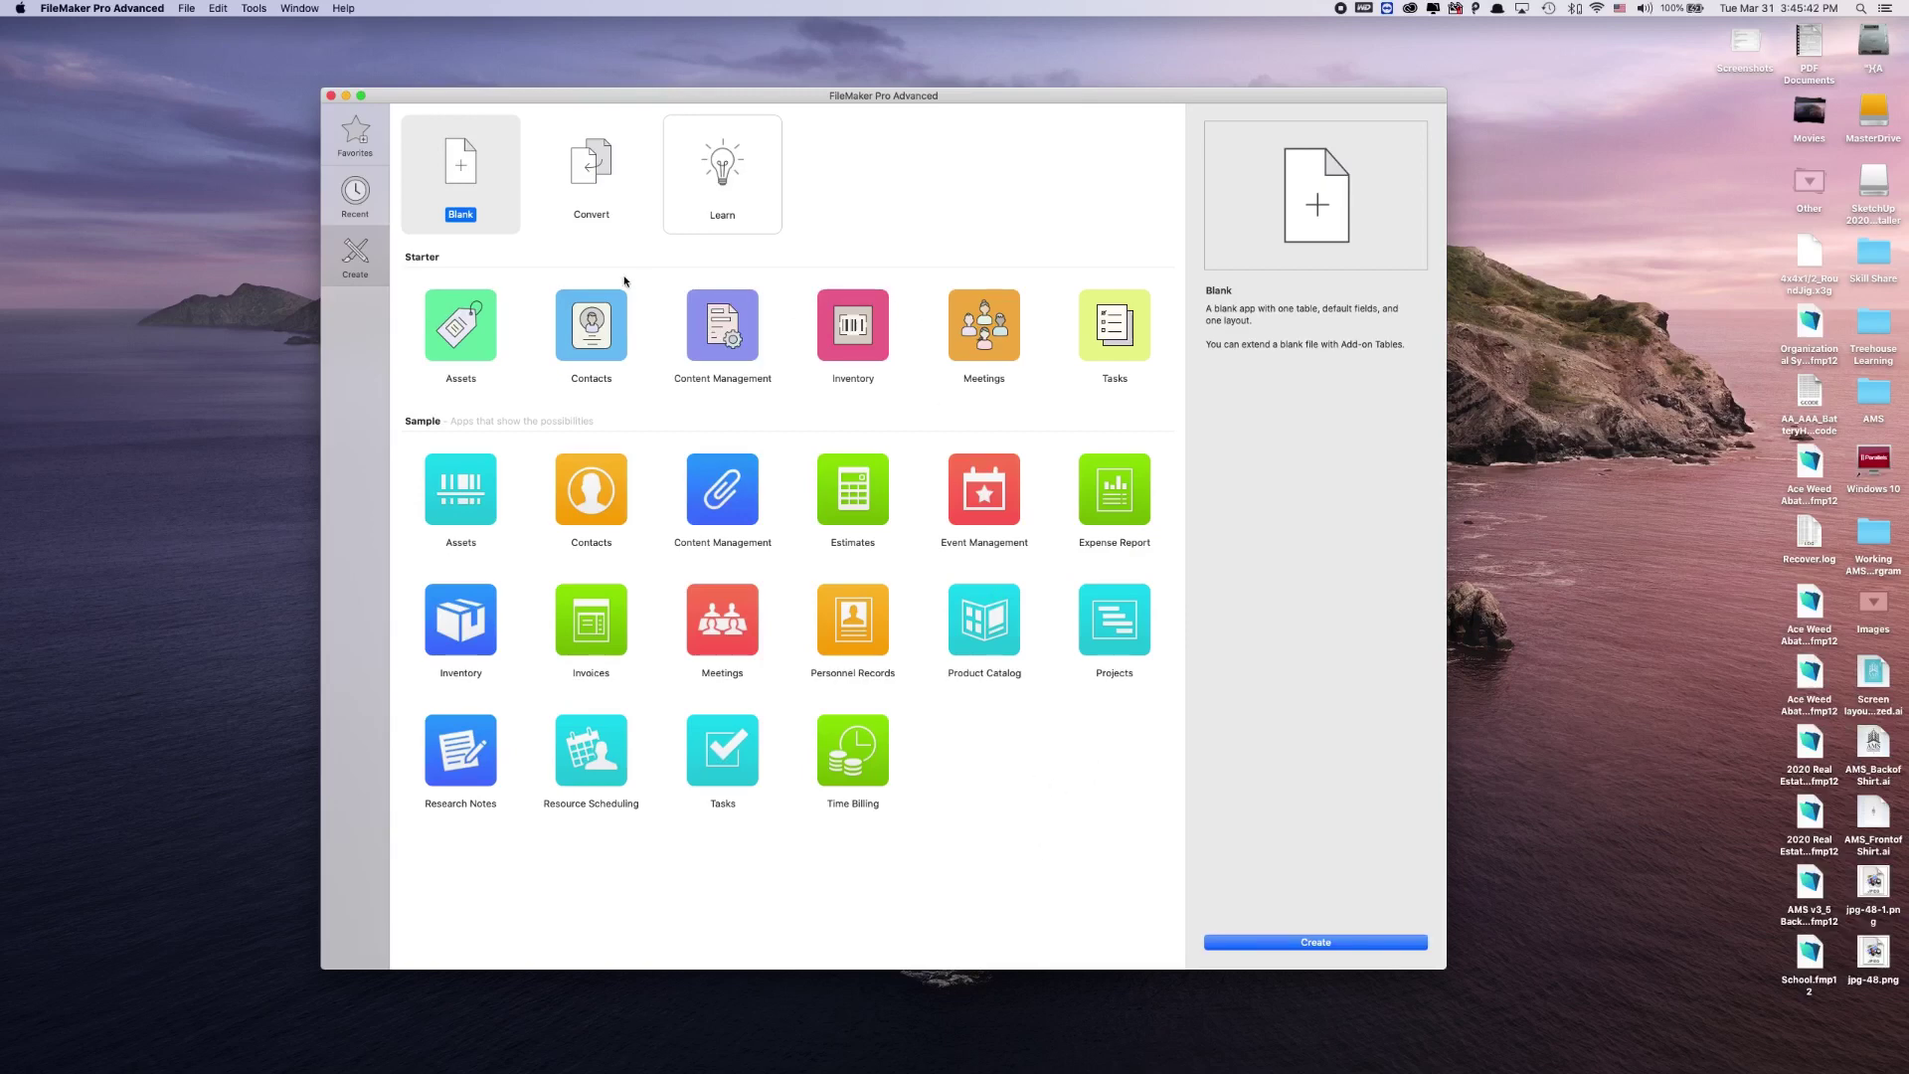
double_click(466, 173)
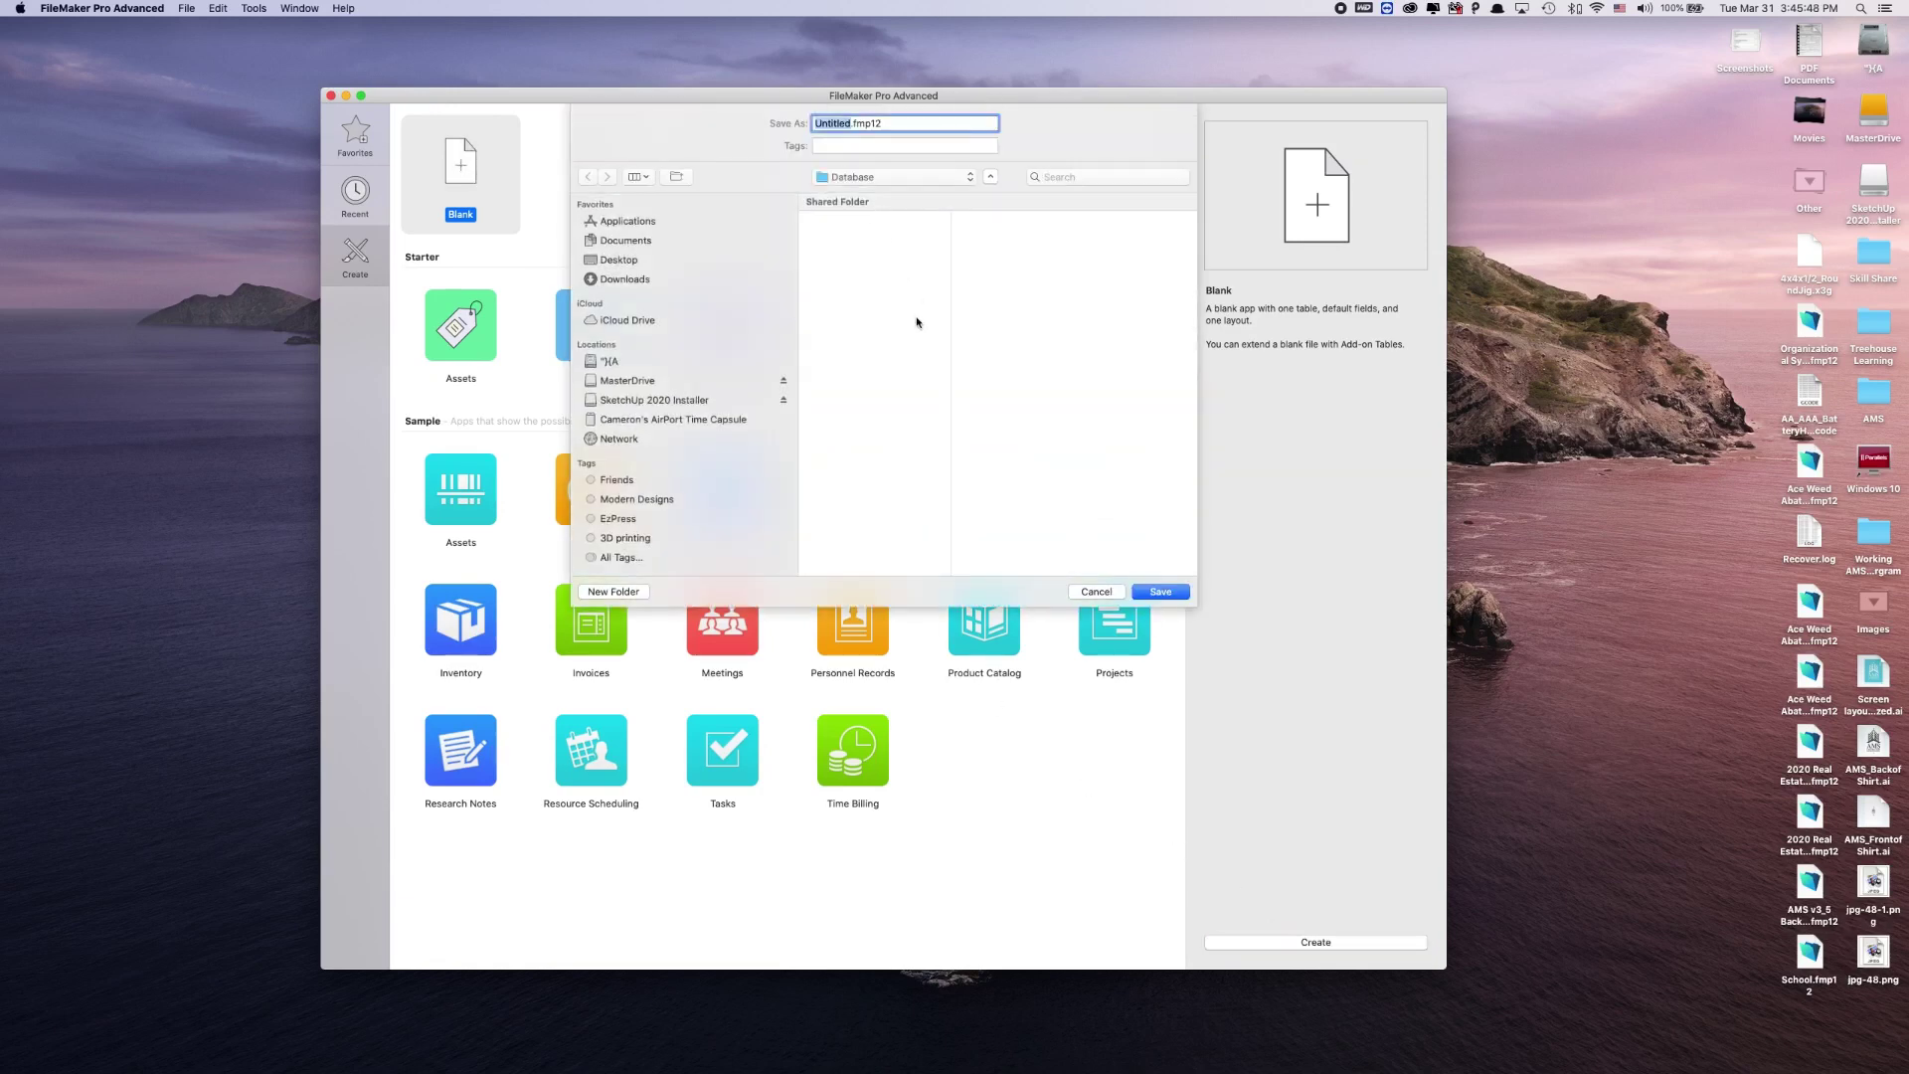
type("SkillShare_SchoolsDatabase")
Step: Save it in Desktop > Skill Share > 1.Filemaker > School Database > Database
left_click(617, 258)
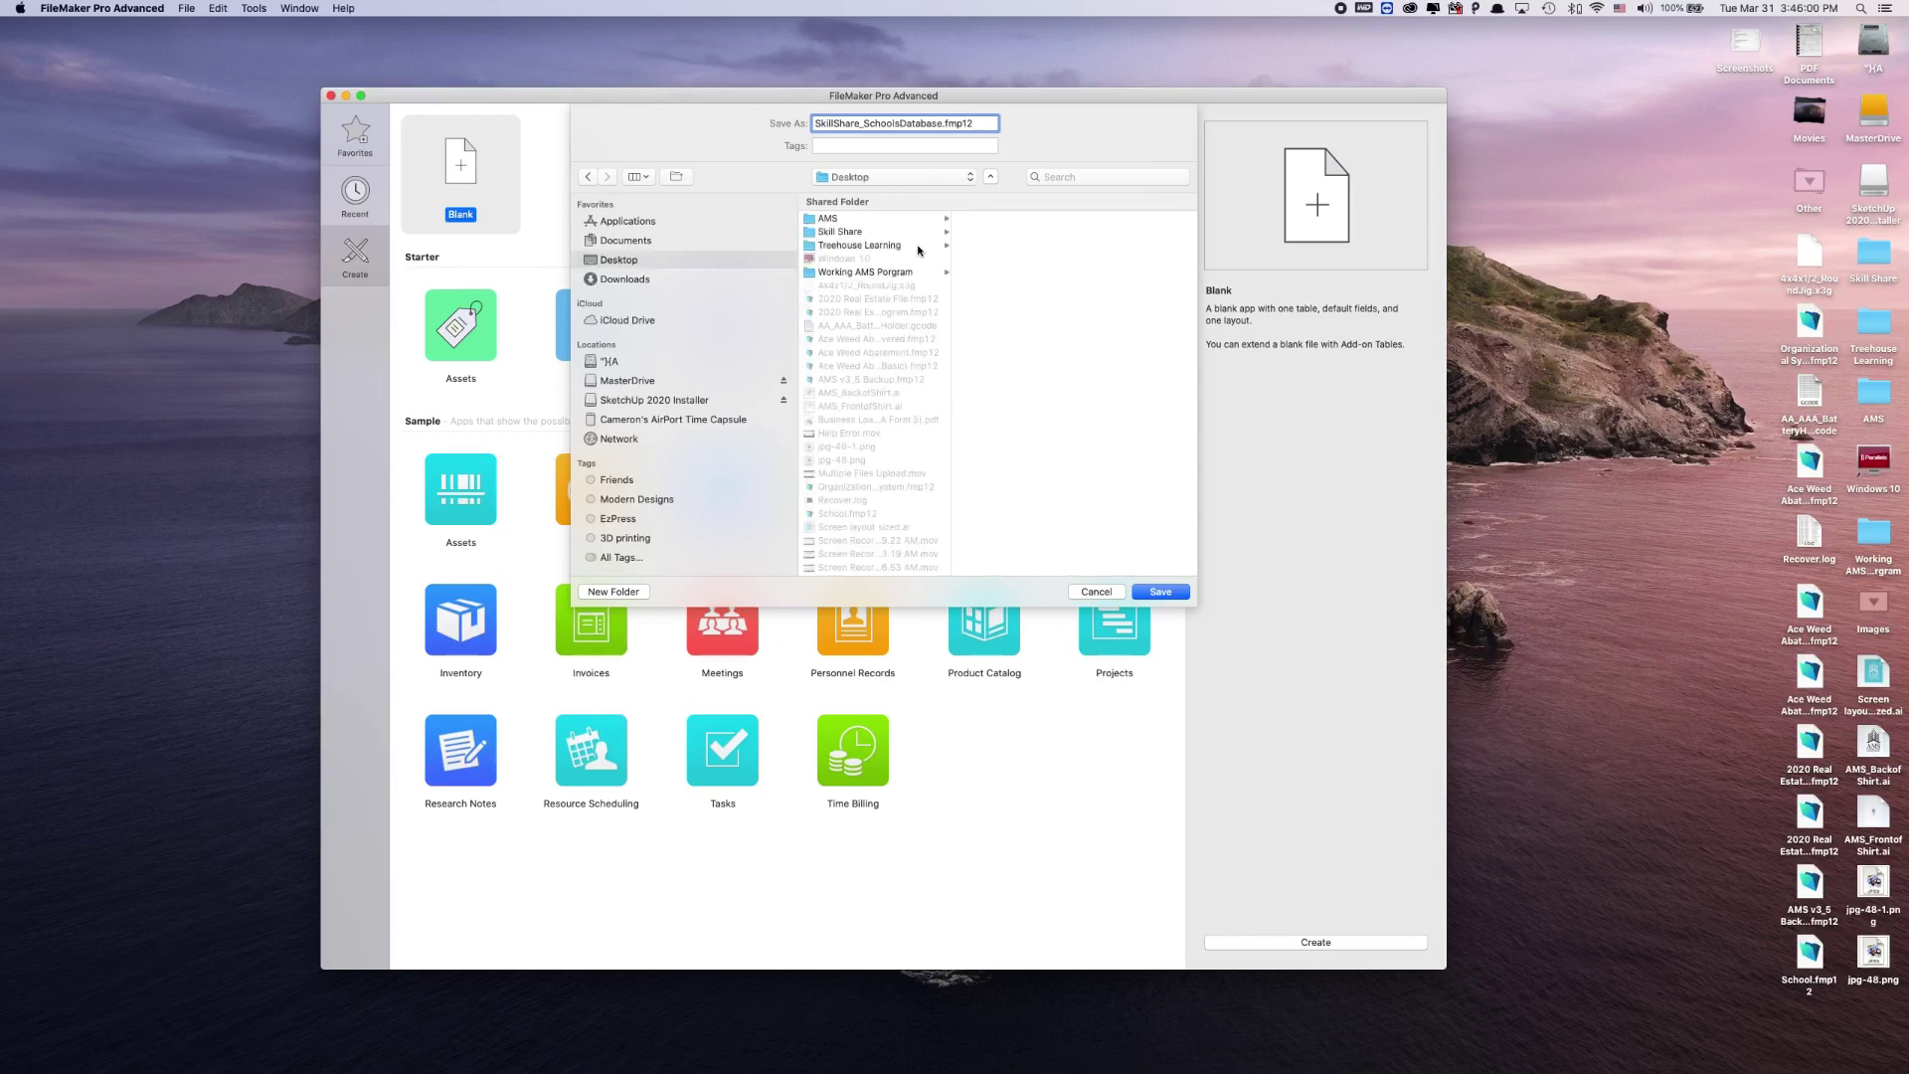
left_click(831, 232)
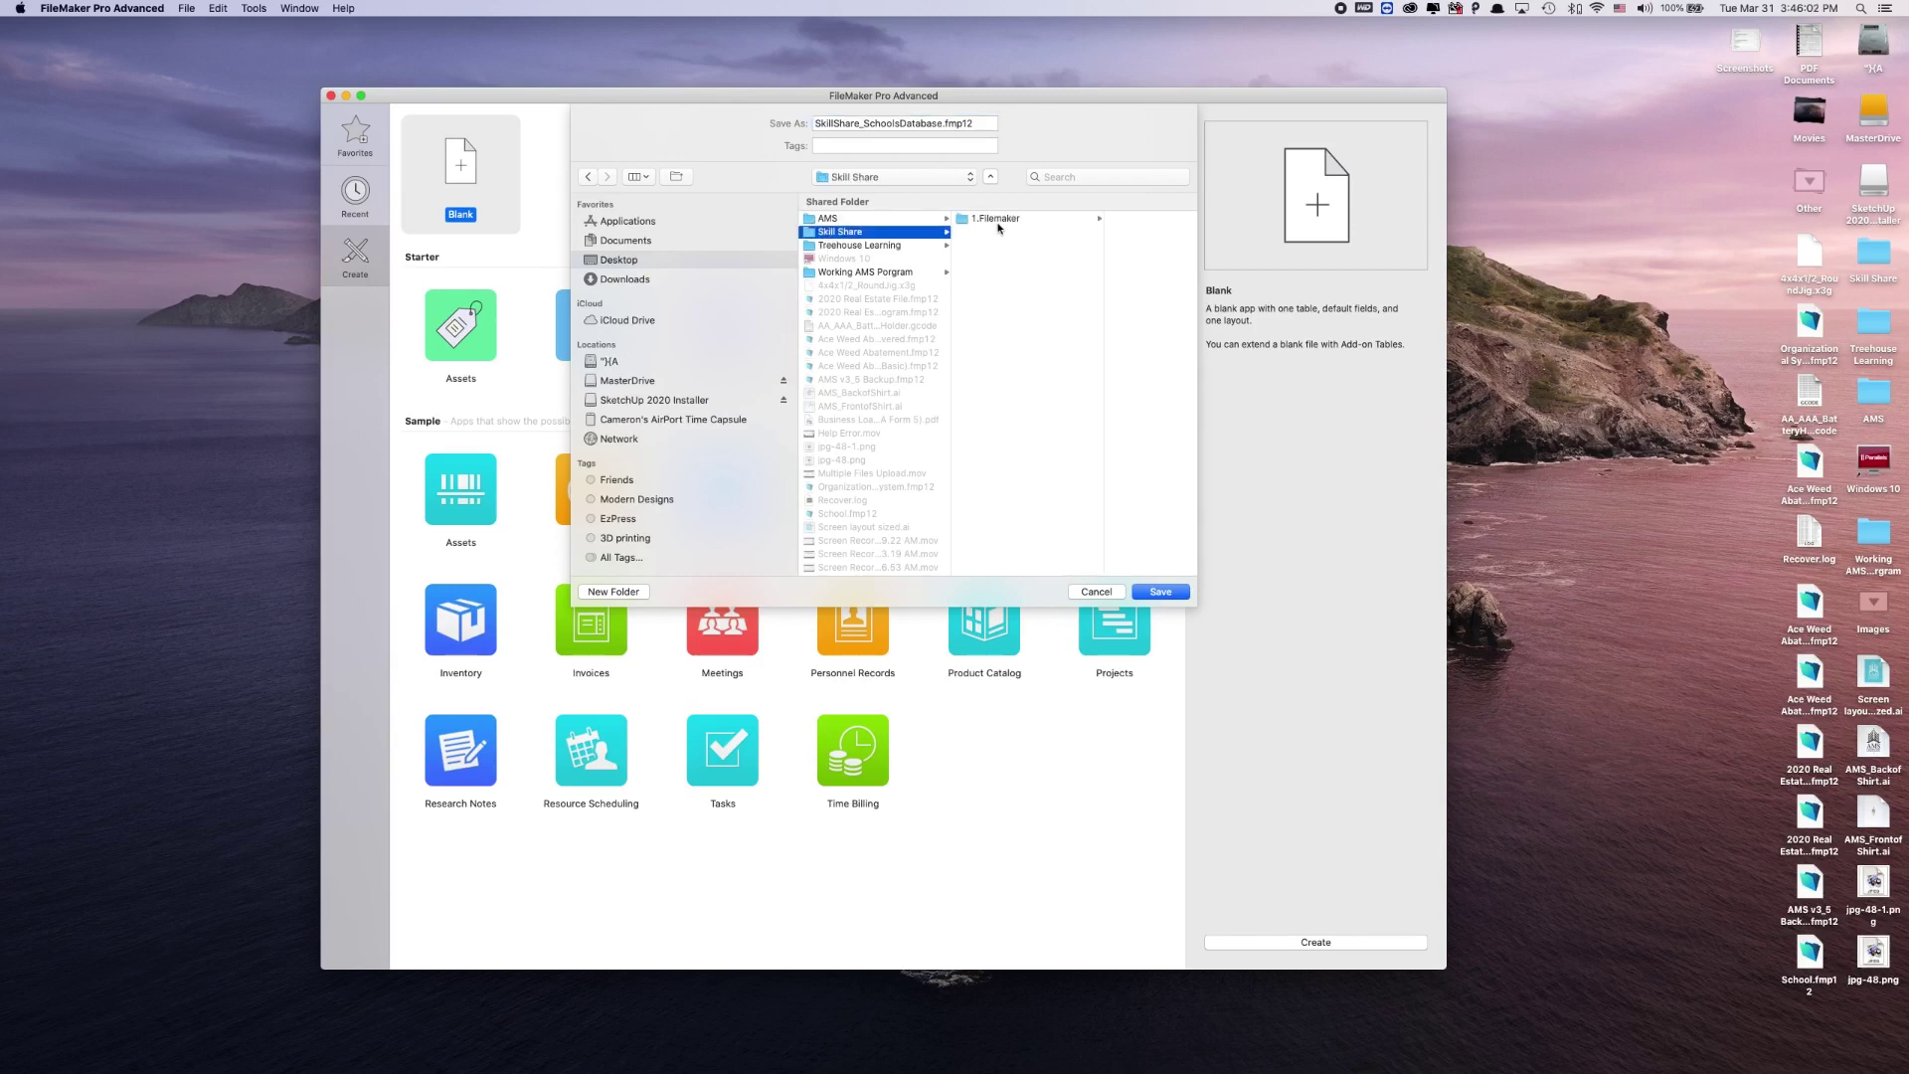
left_click(975, 219)
left_click(1099, 221)
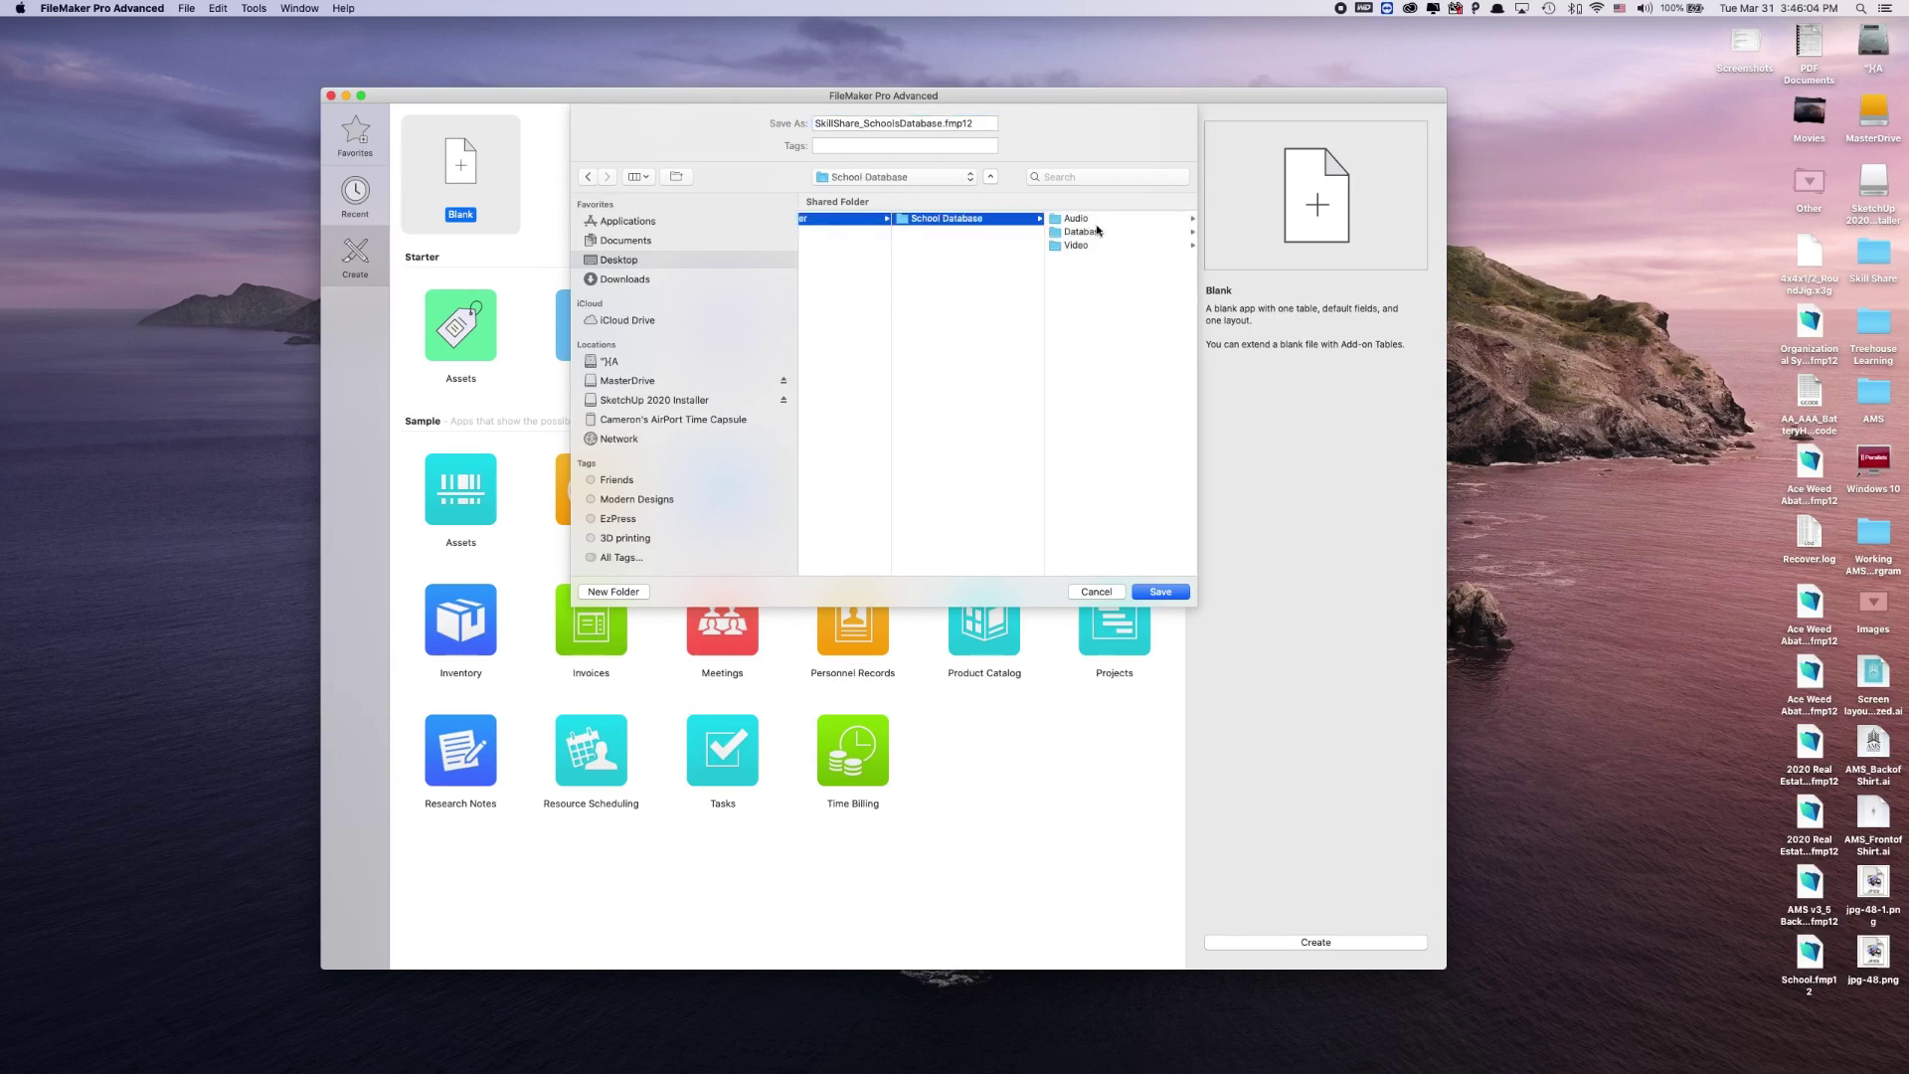
left_click(1079, 233)
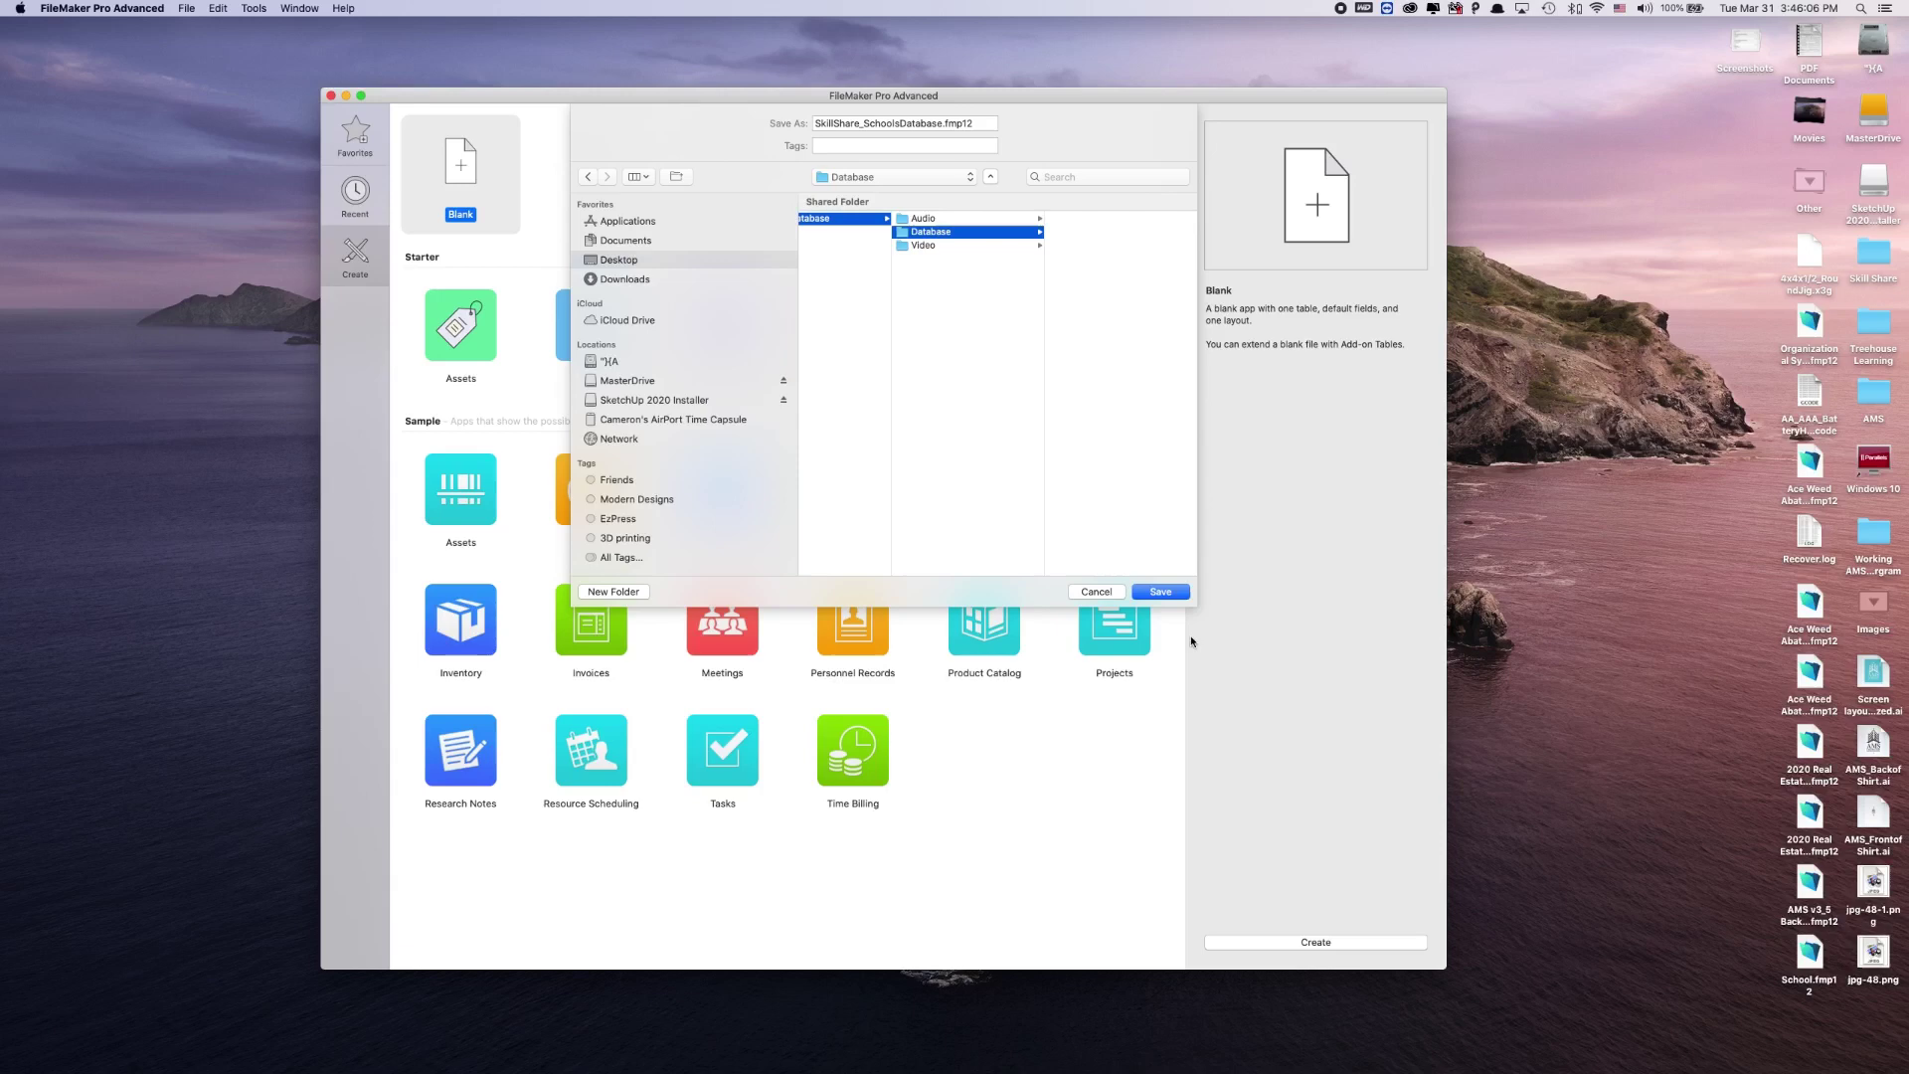
left_click(1164, 593)
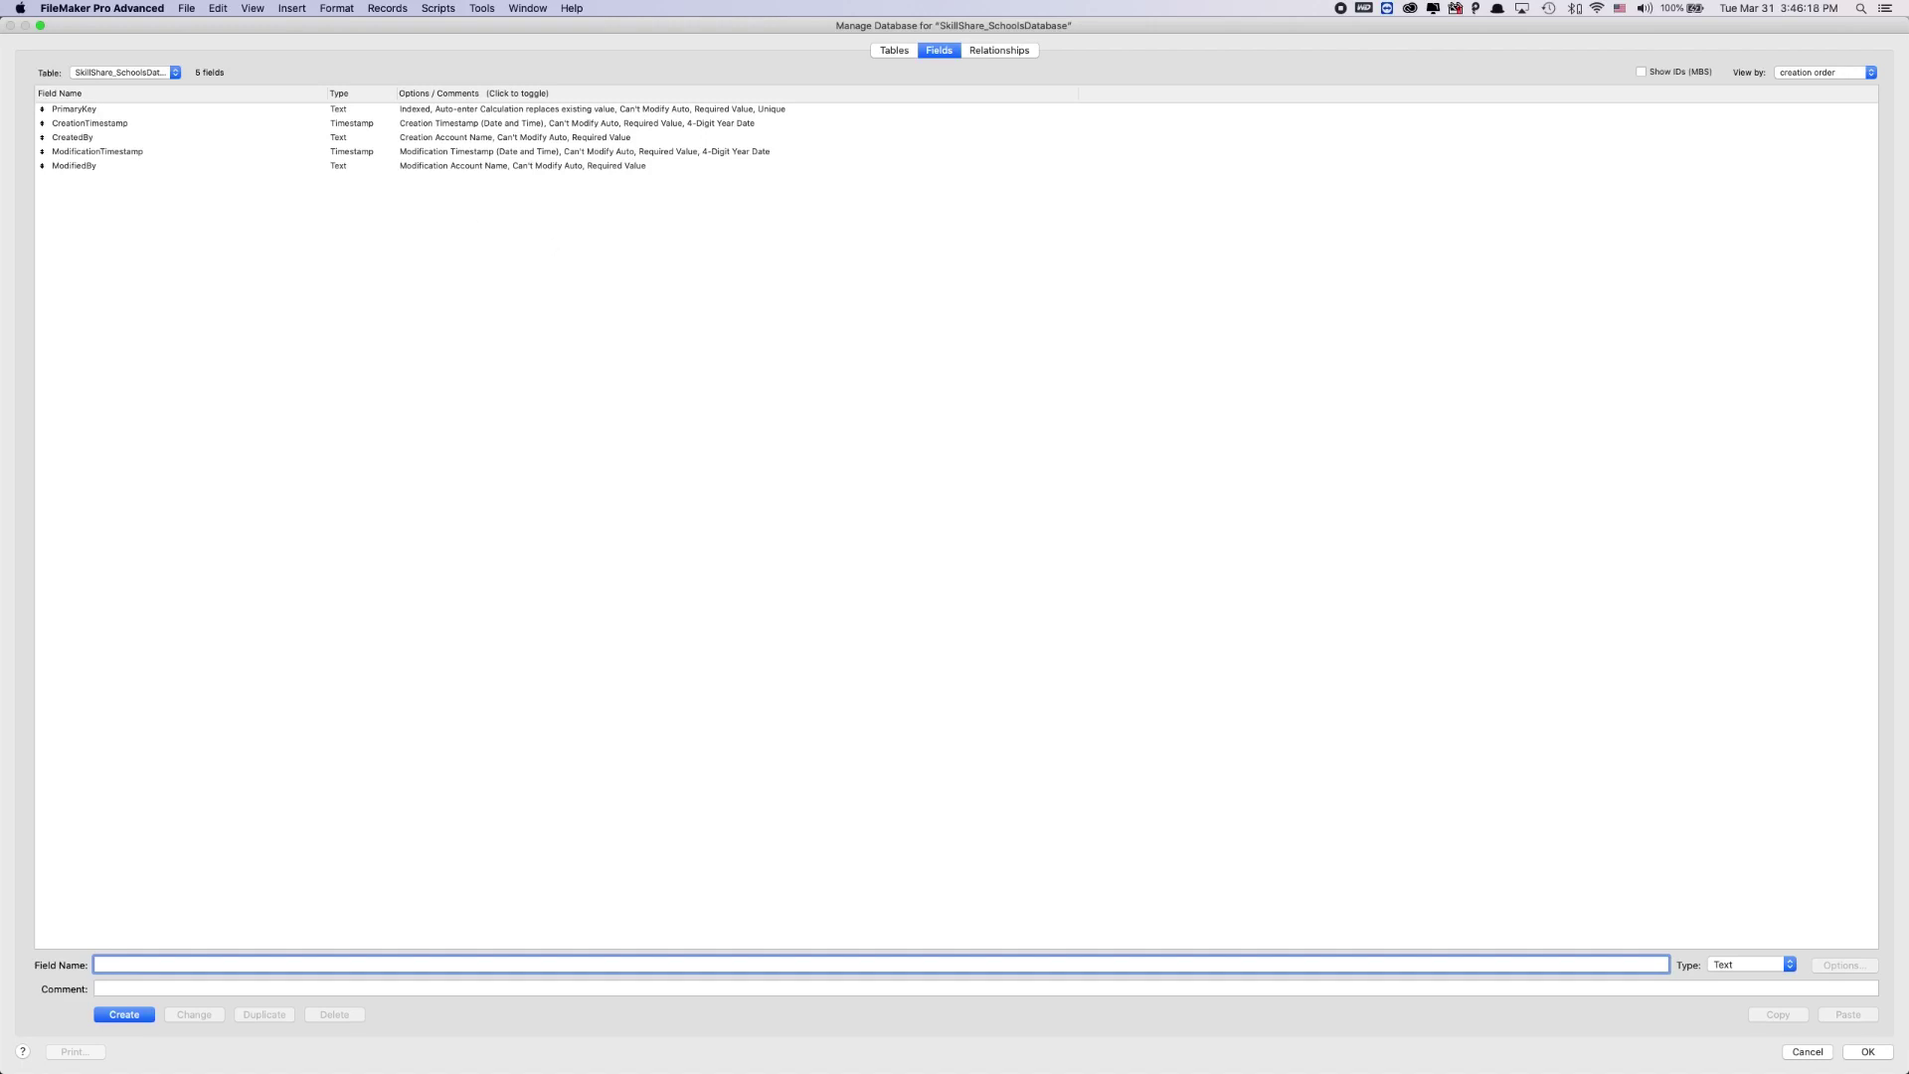
Step: Inspect the default SkillShare_SchoolsDatabase table and its default fields
left_click(140, 72)
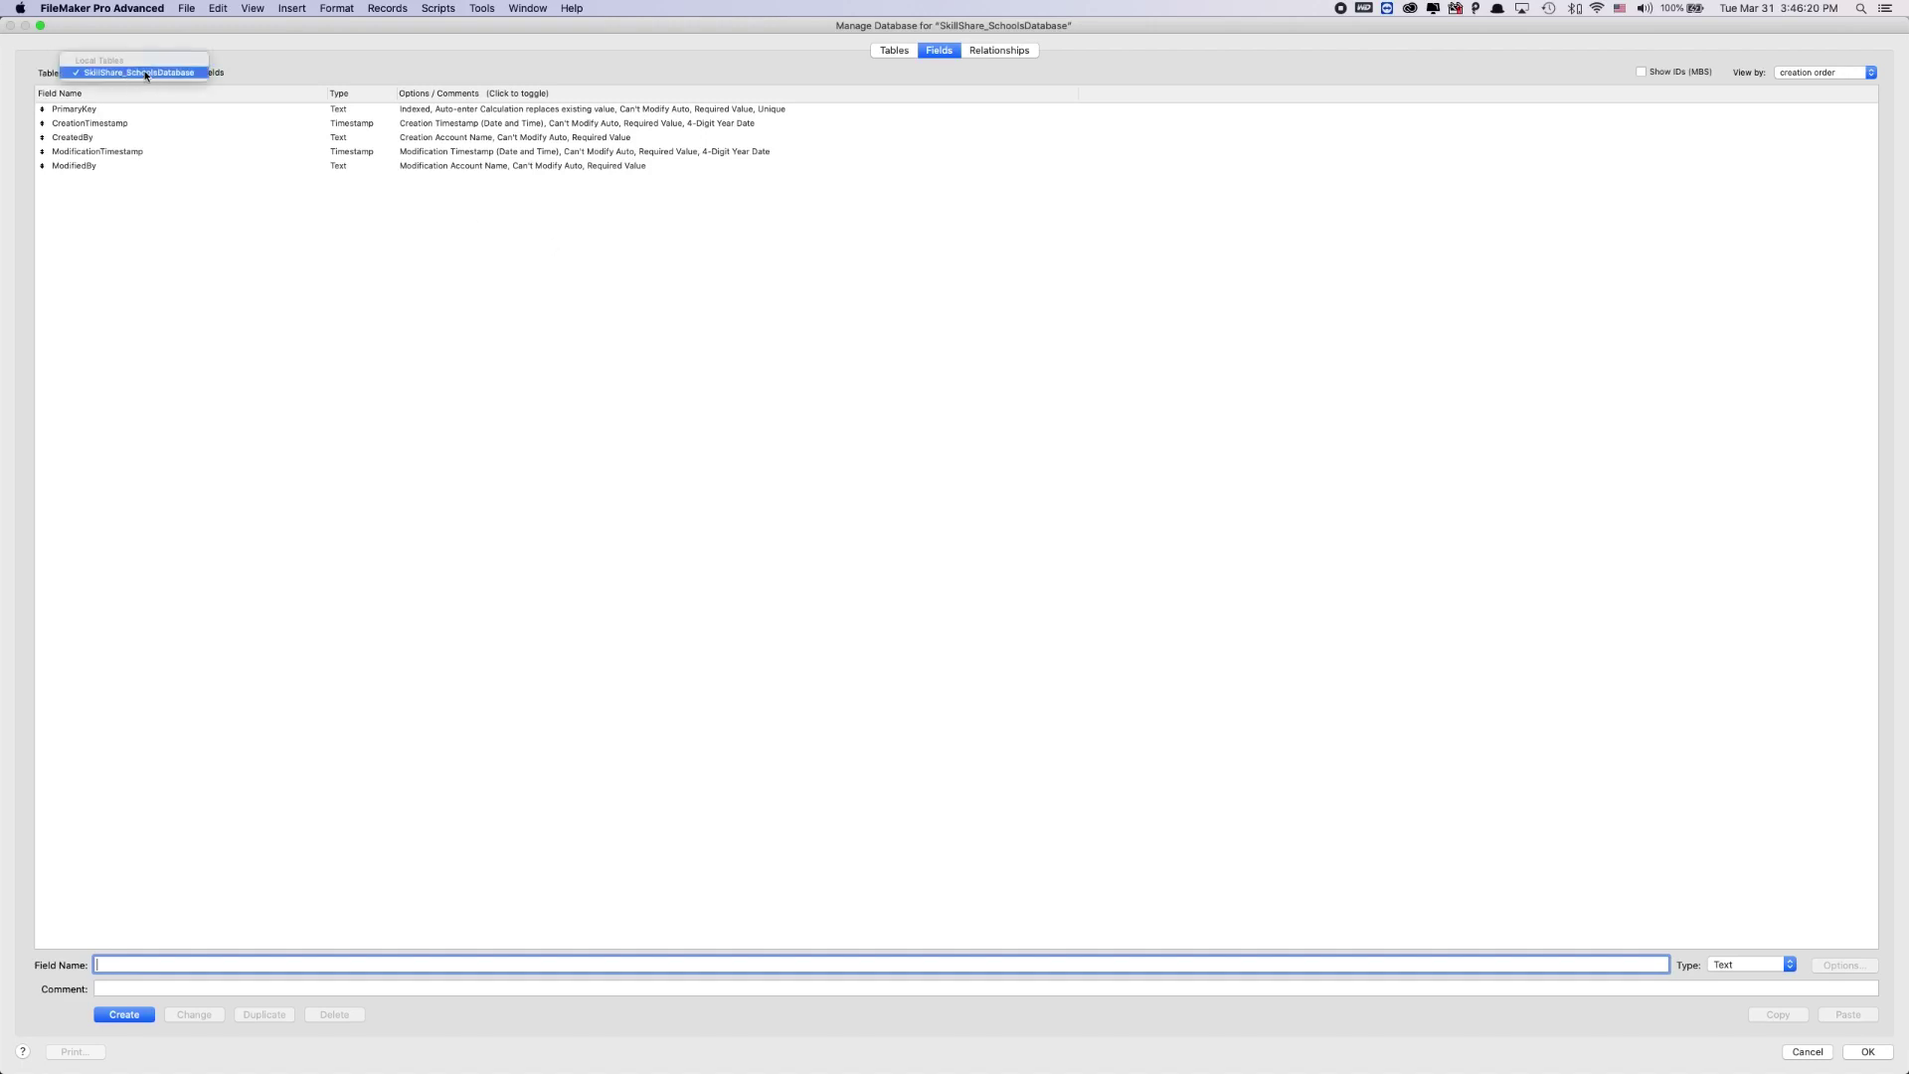
left_click(146, 74)
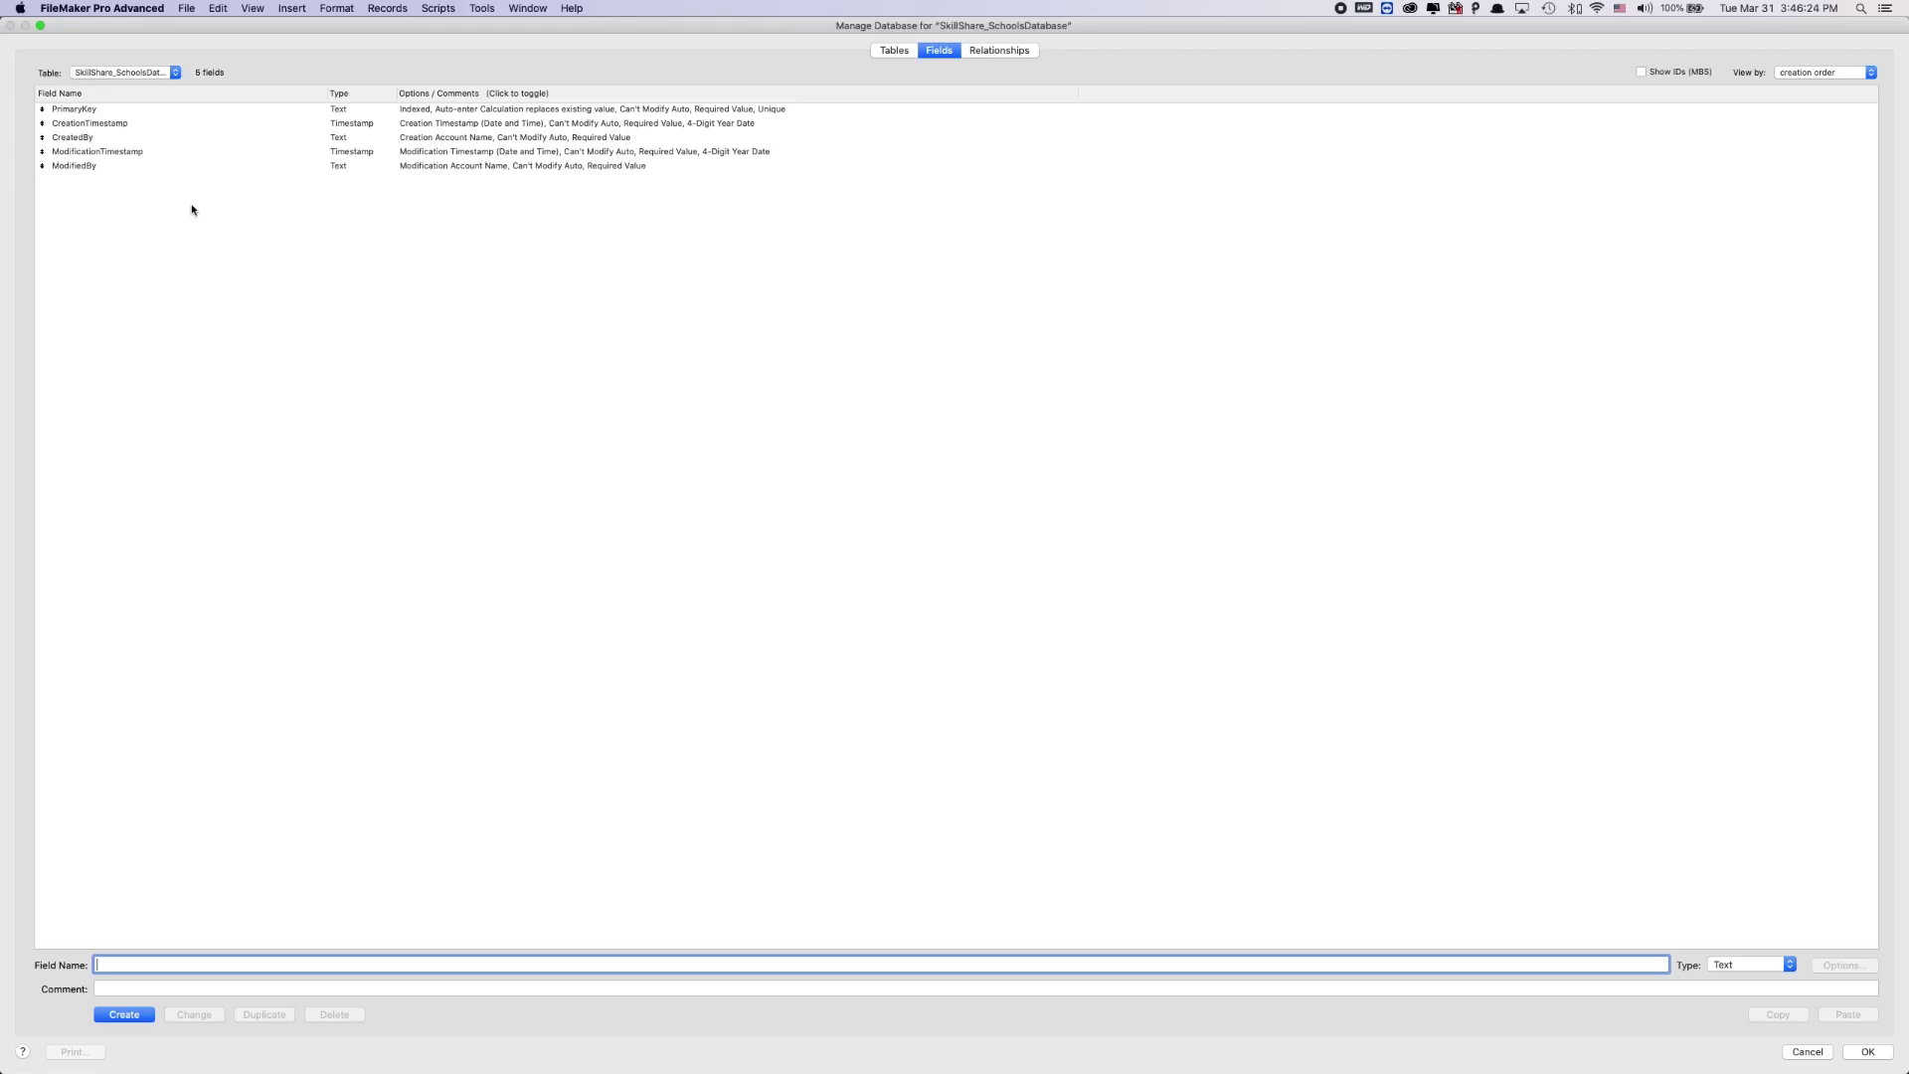
left_click(167, 113)
key("super+a")
left_click(252, 266)
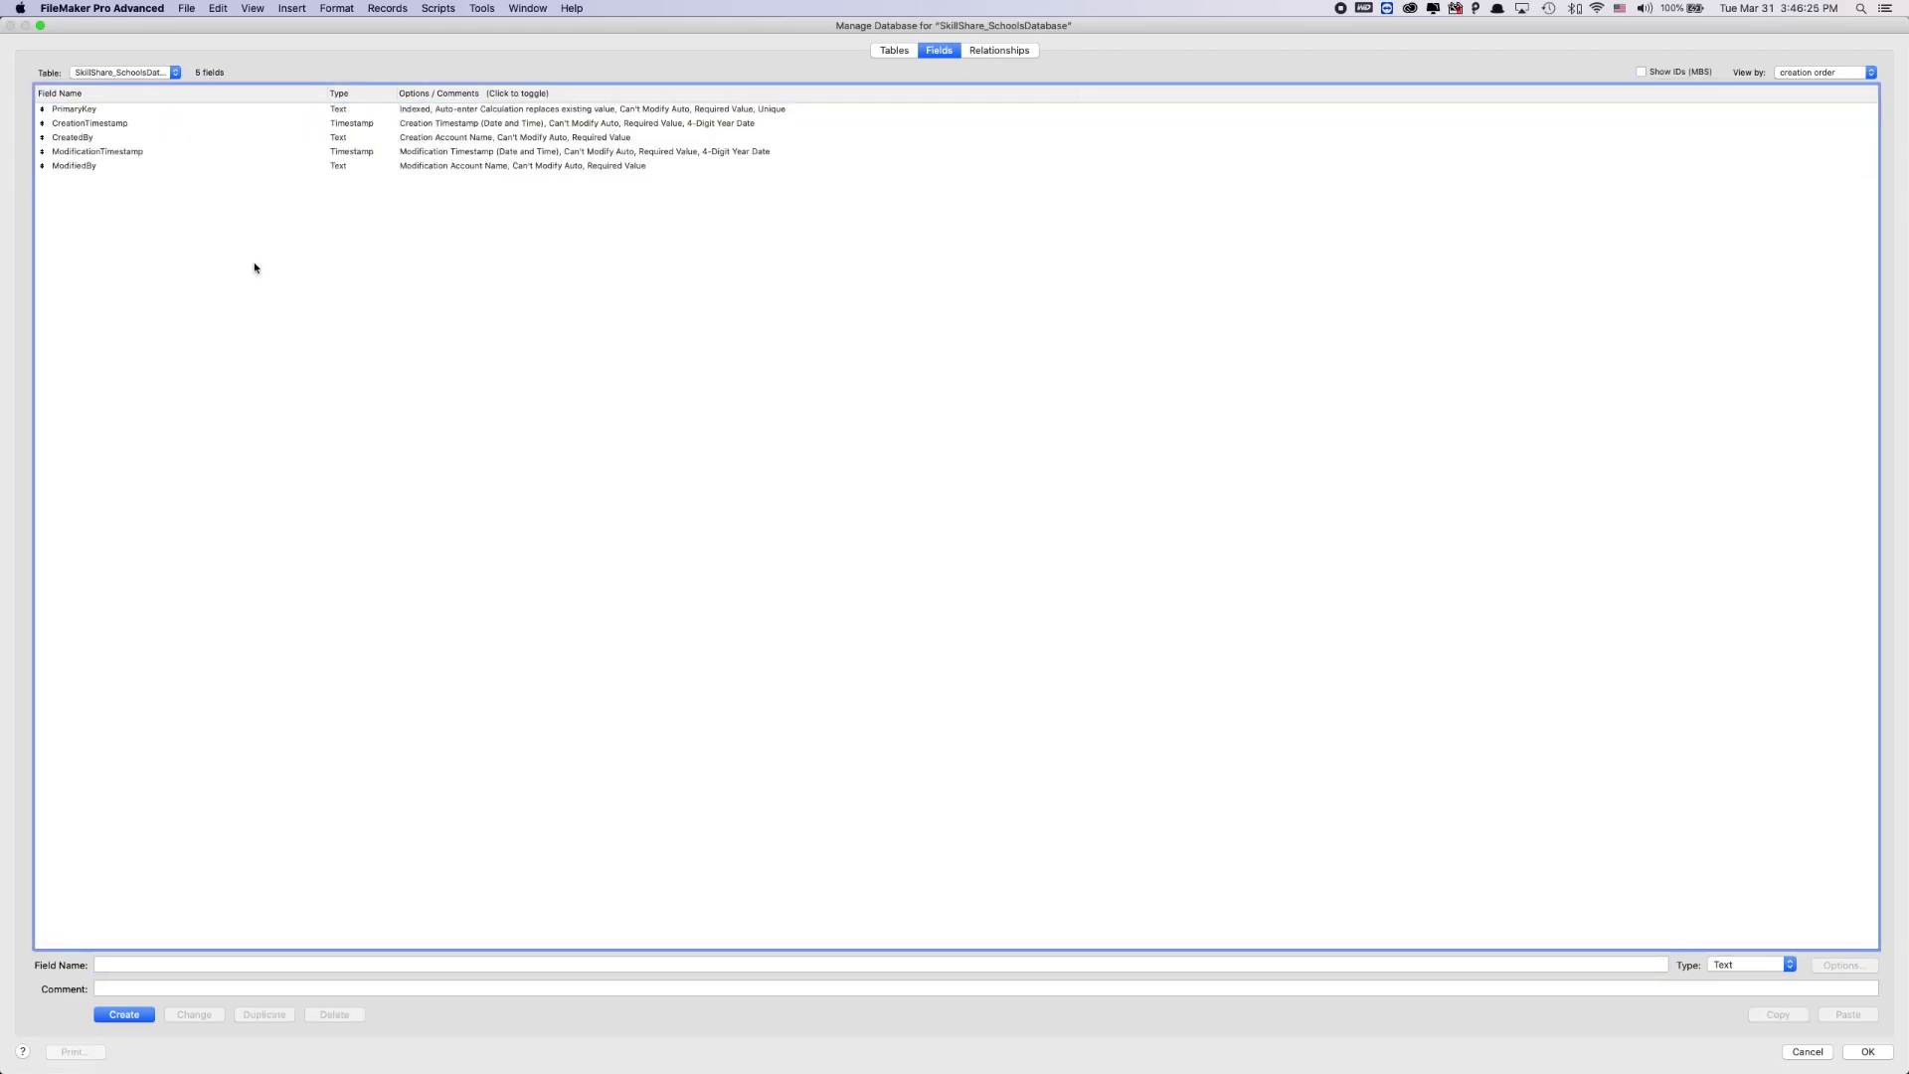
Step: Begin deleting the default table with its occurrences, then cancel the deletion
left_click(903, 51)
left_click(547, 126)
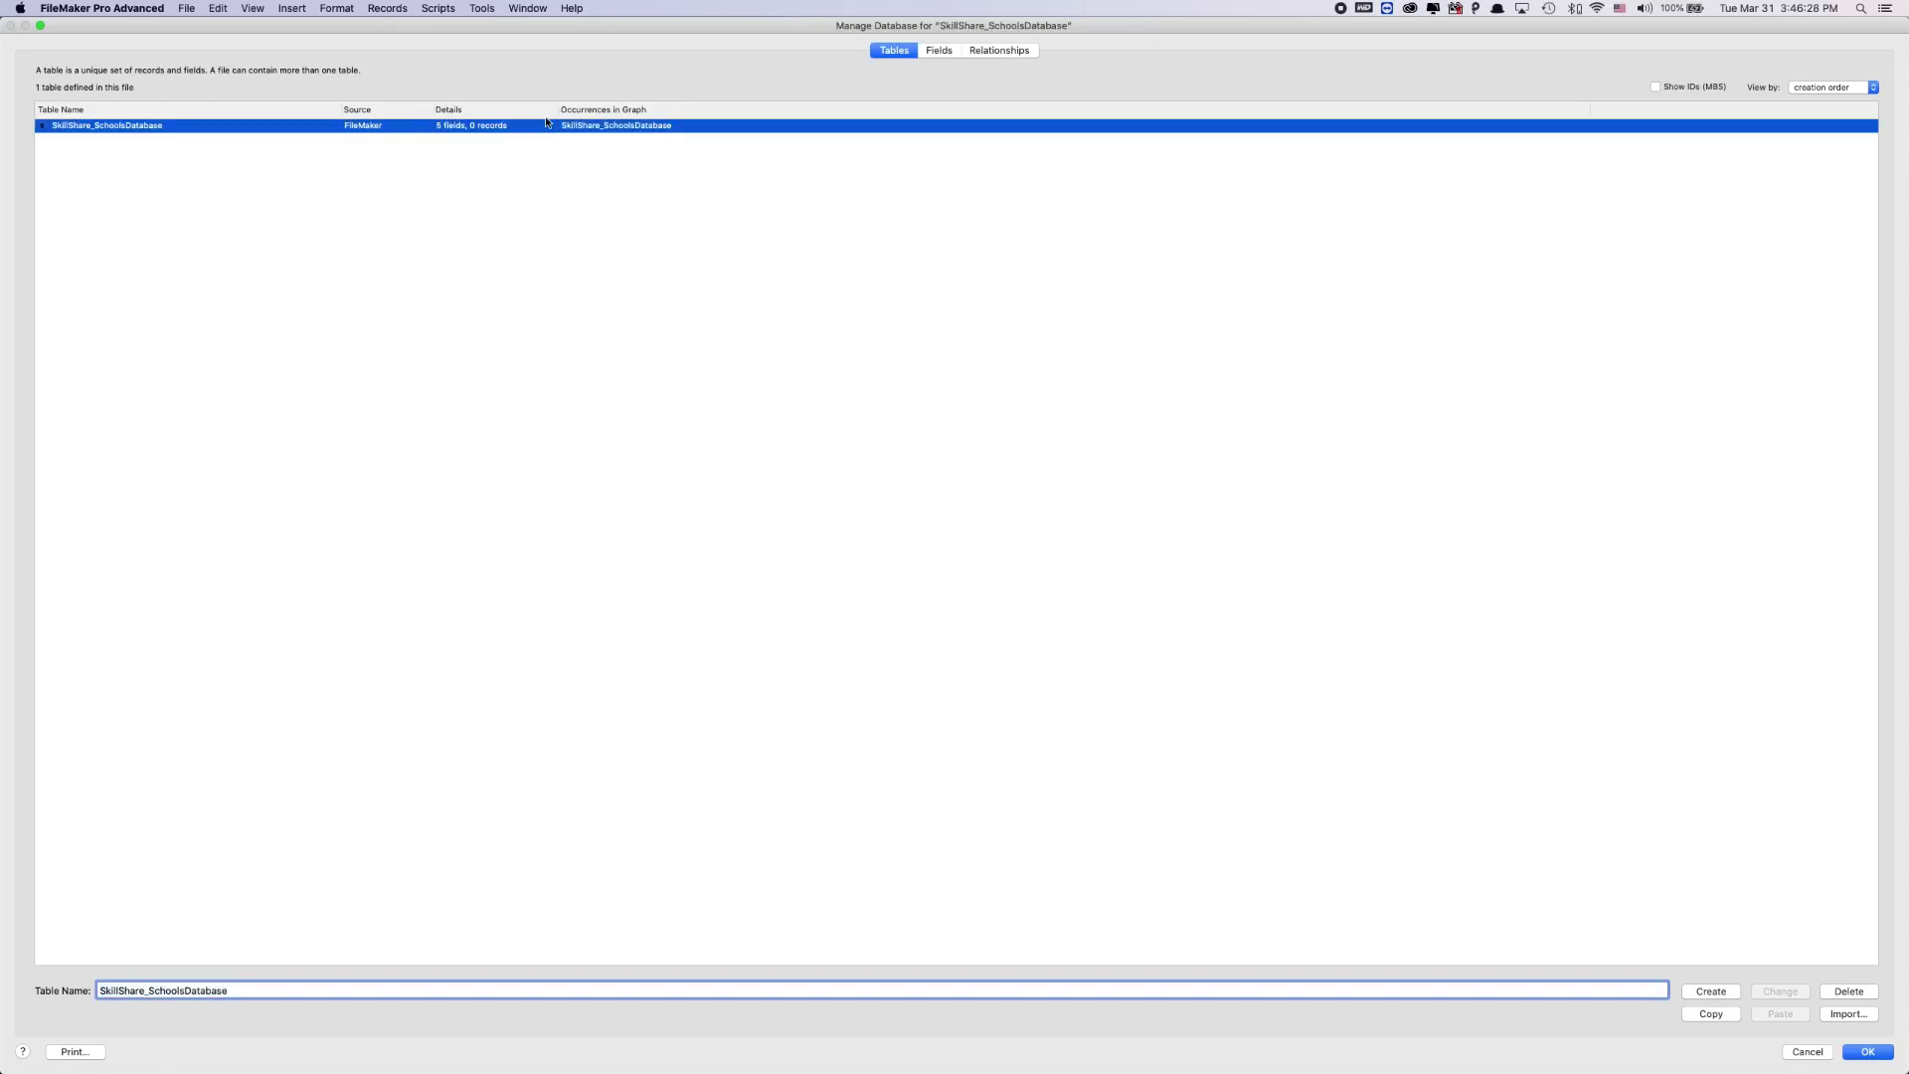
left_click(1849, 991)
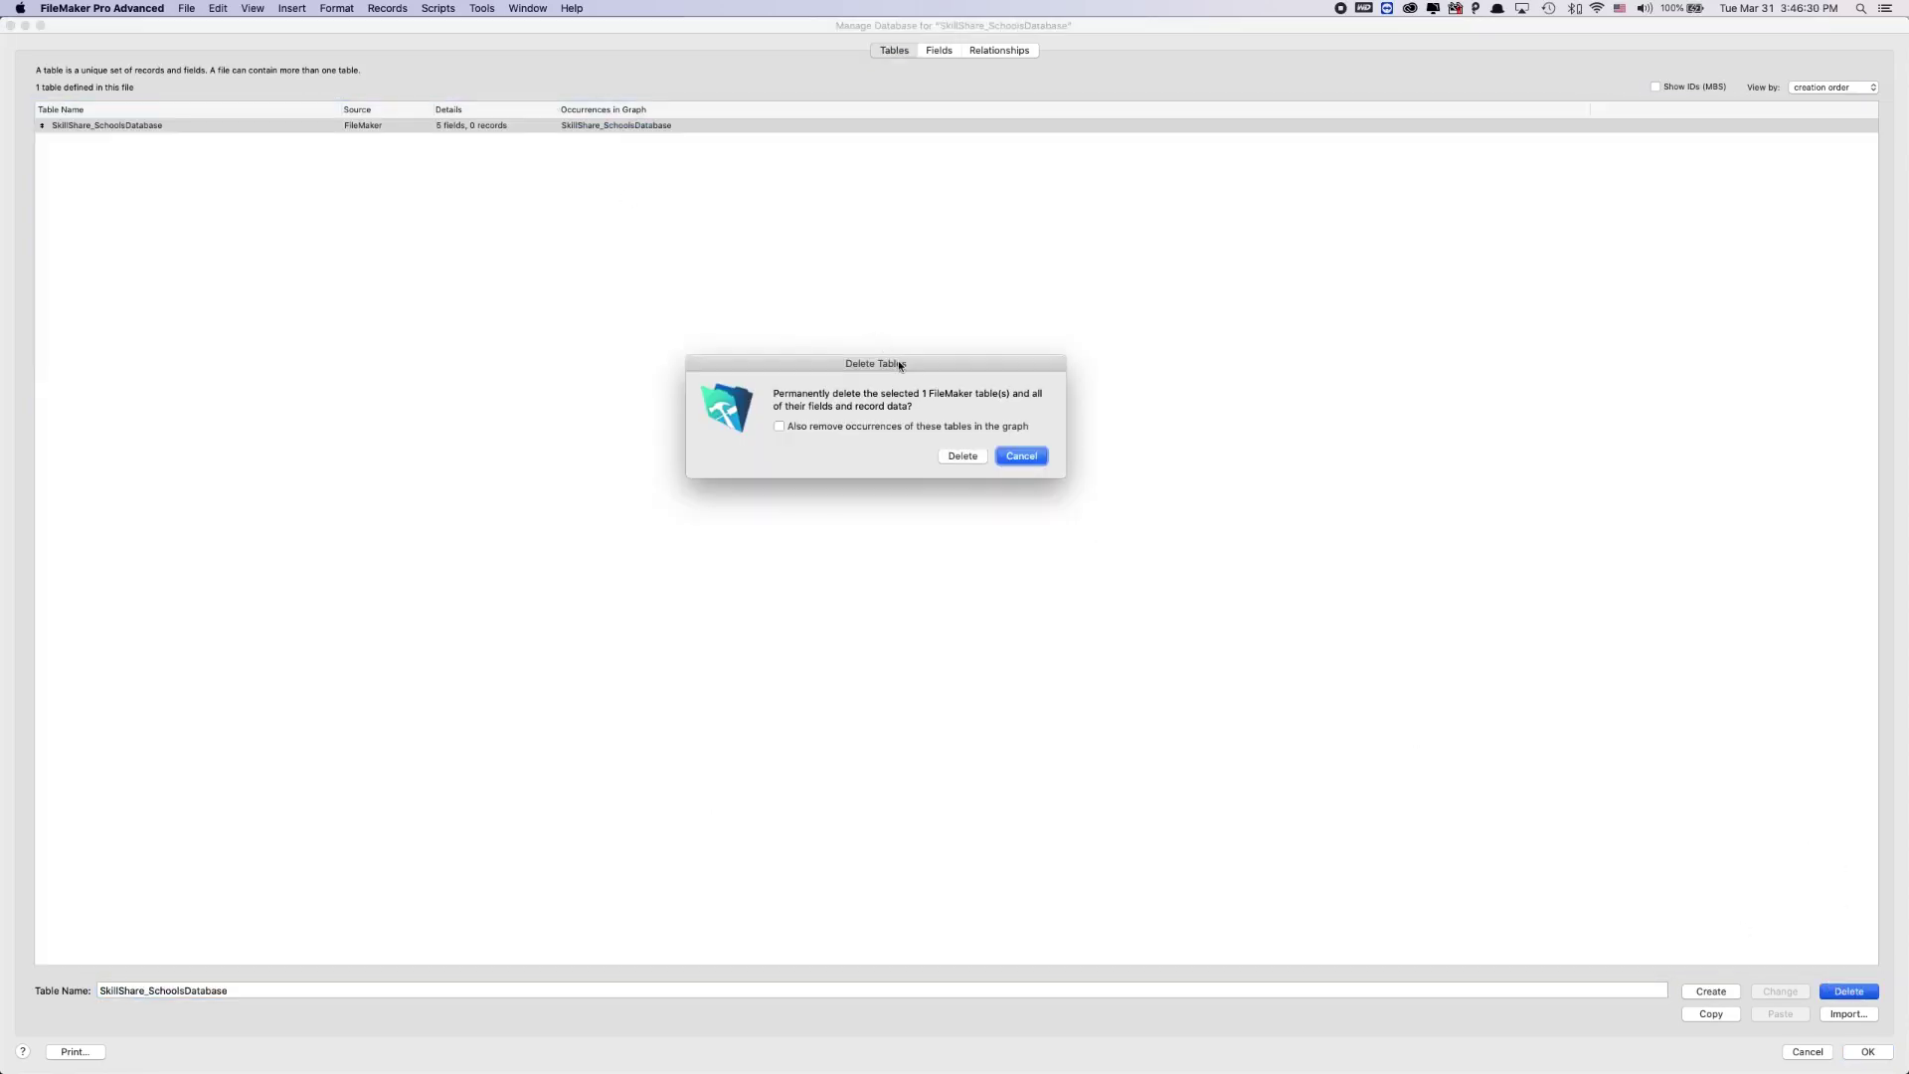
left_click(937, 429)
left_click(1010, 459)
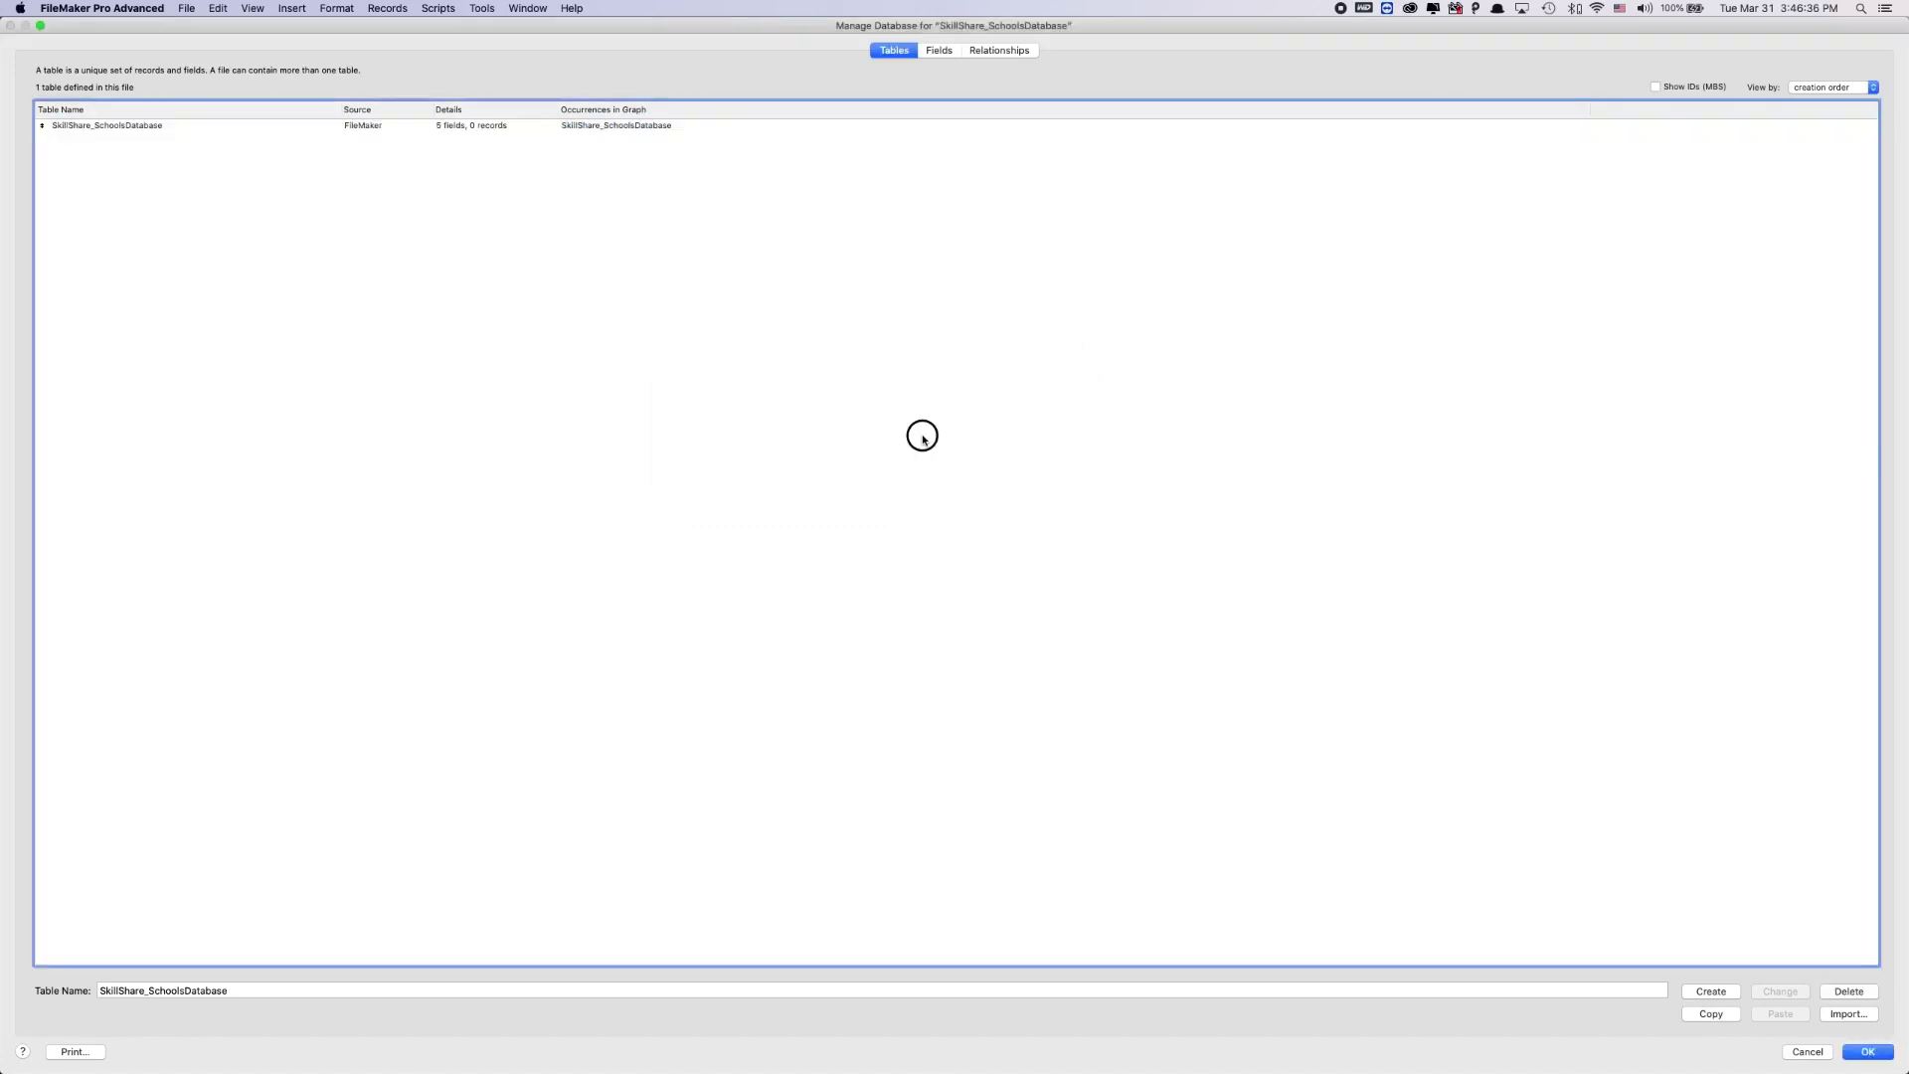
Step: Move and widen the SkillShare_SchoolsDatabase occurrence in the relationships graph
left_click(1010, 51)
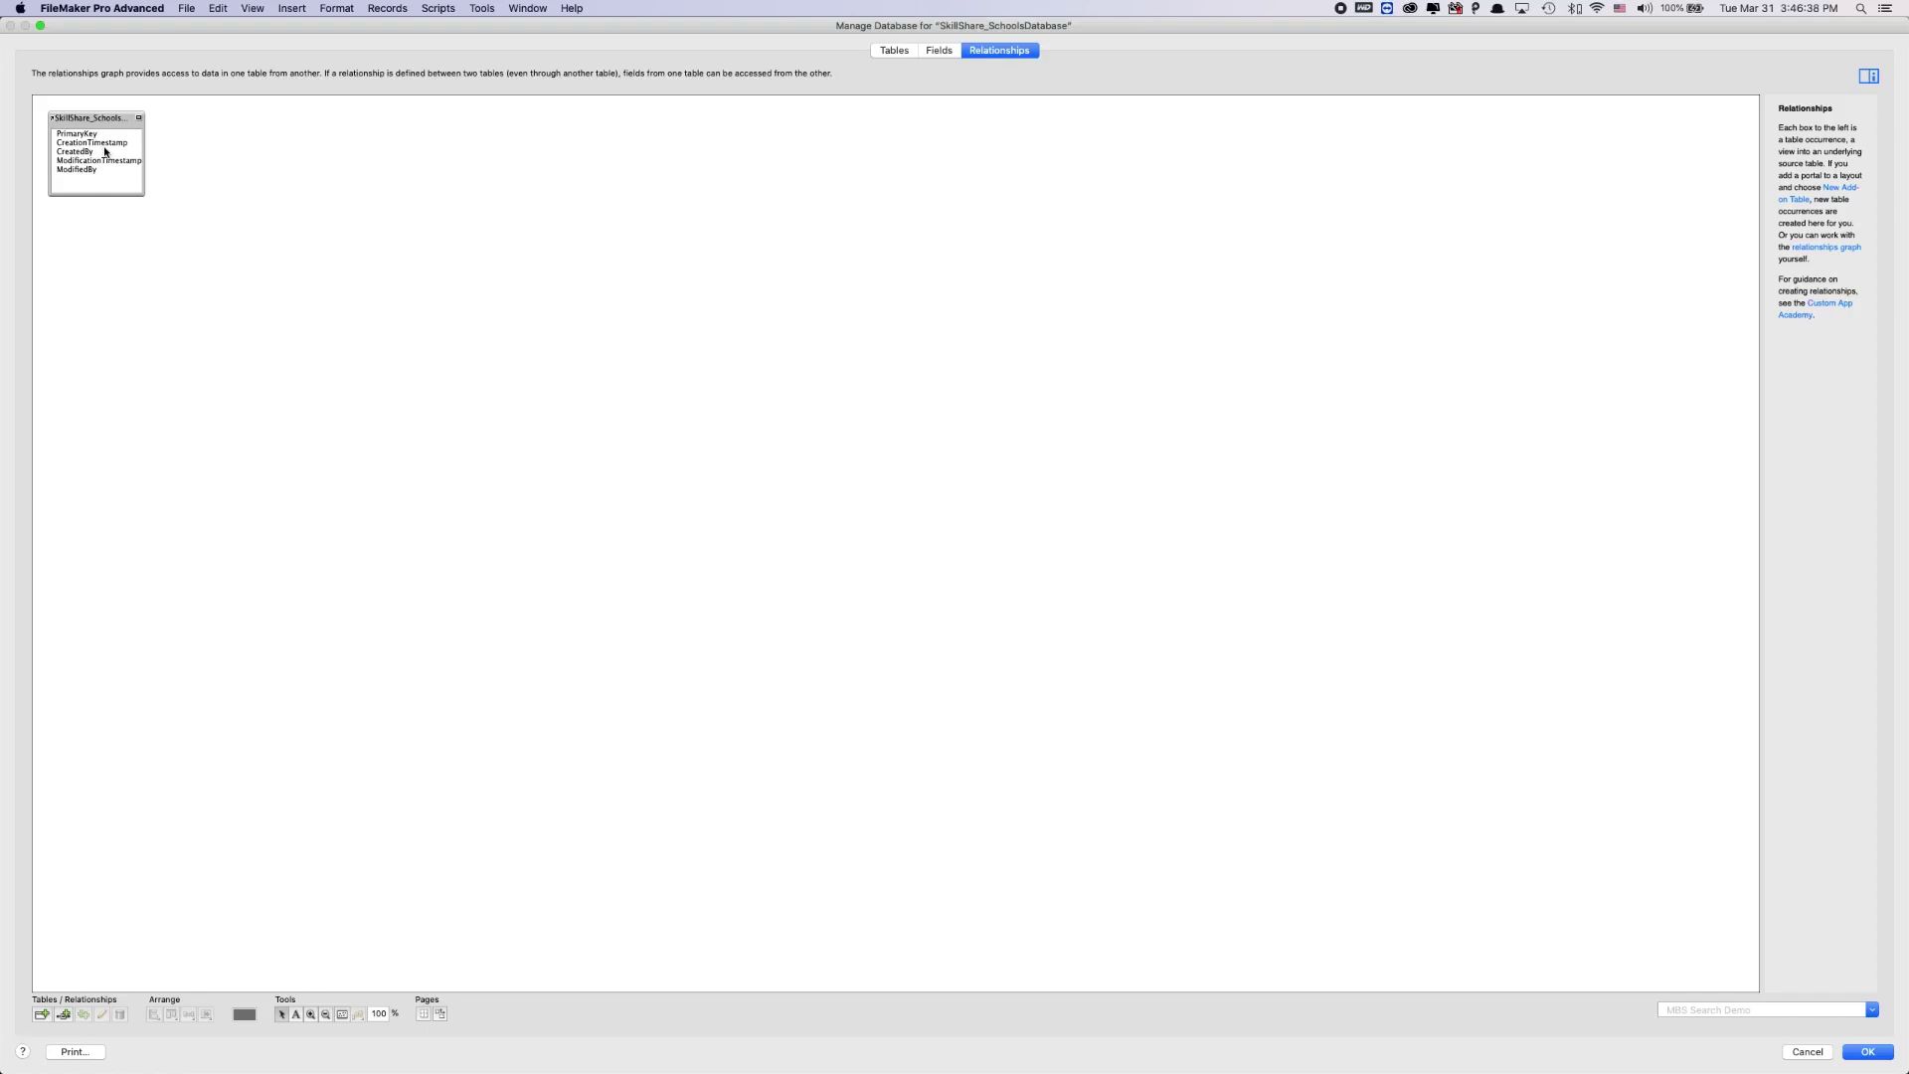
mouse_move(96, 126)
left_mouse_down()
mouse_move(248, 194)
mouse_move(188, 184)
mouse_move(129, 140)
left_mouse_up()
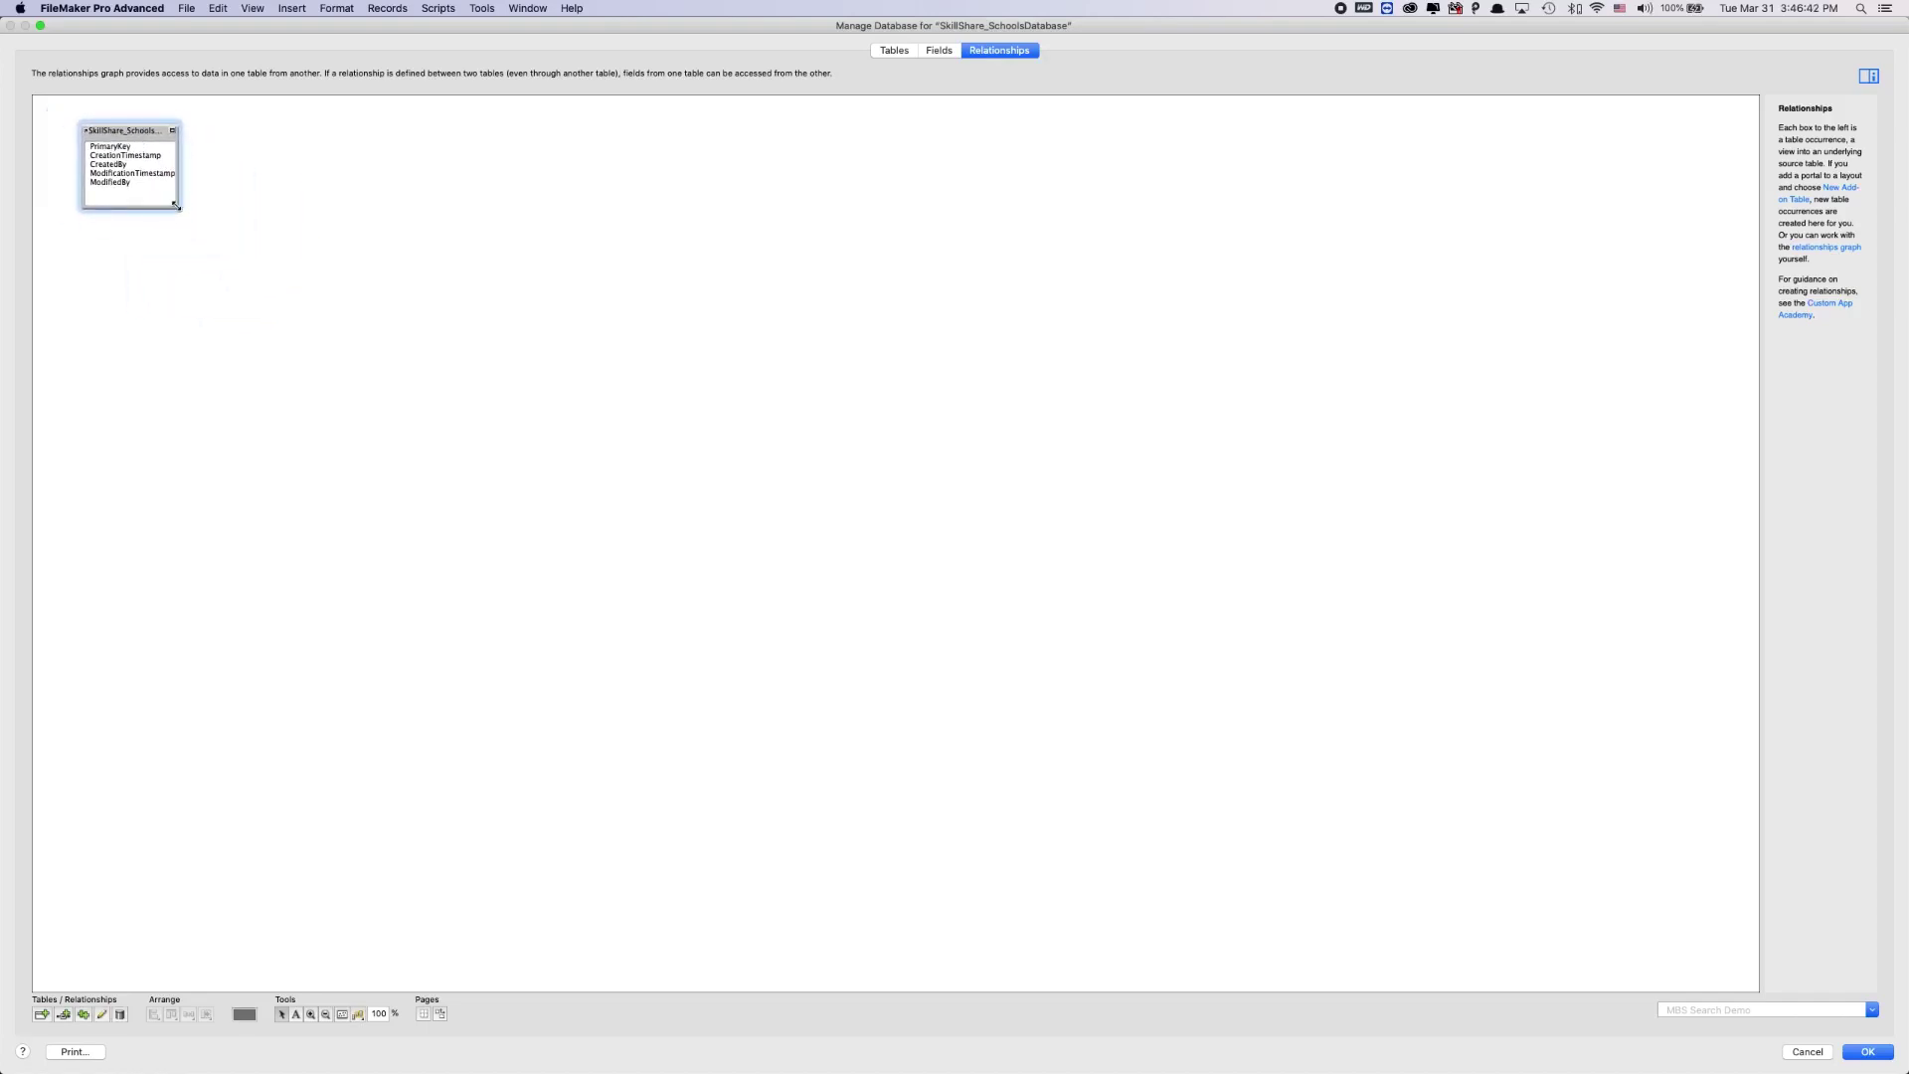
left_click_drag(177, 206, 248, 215)
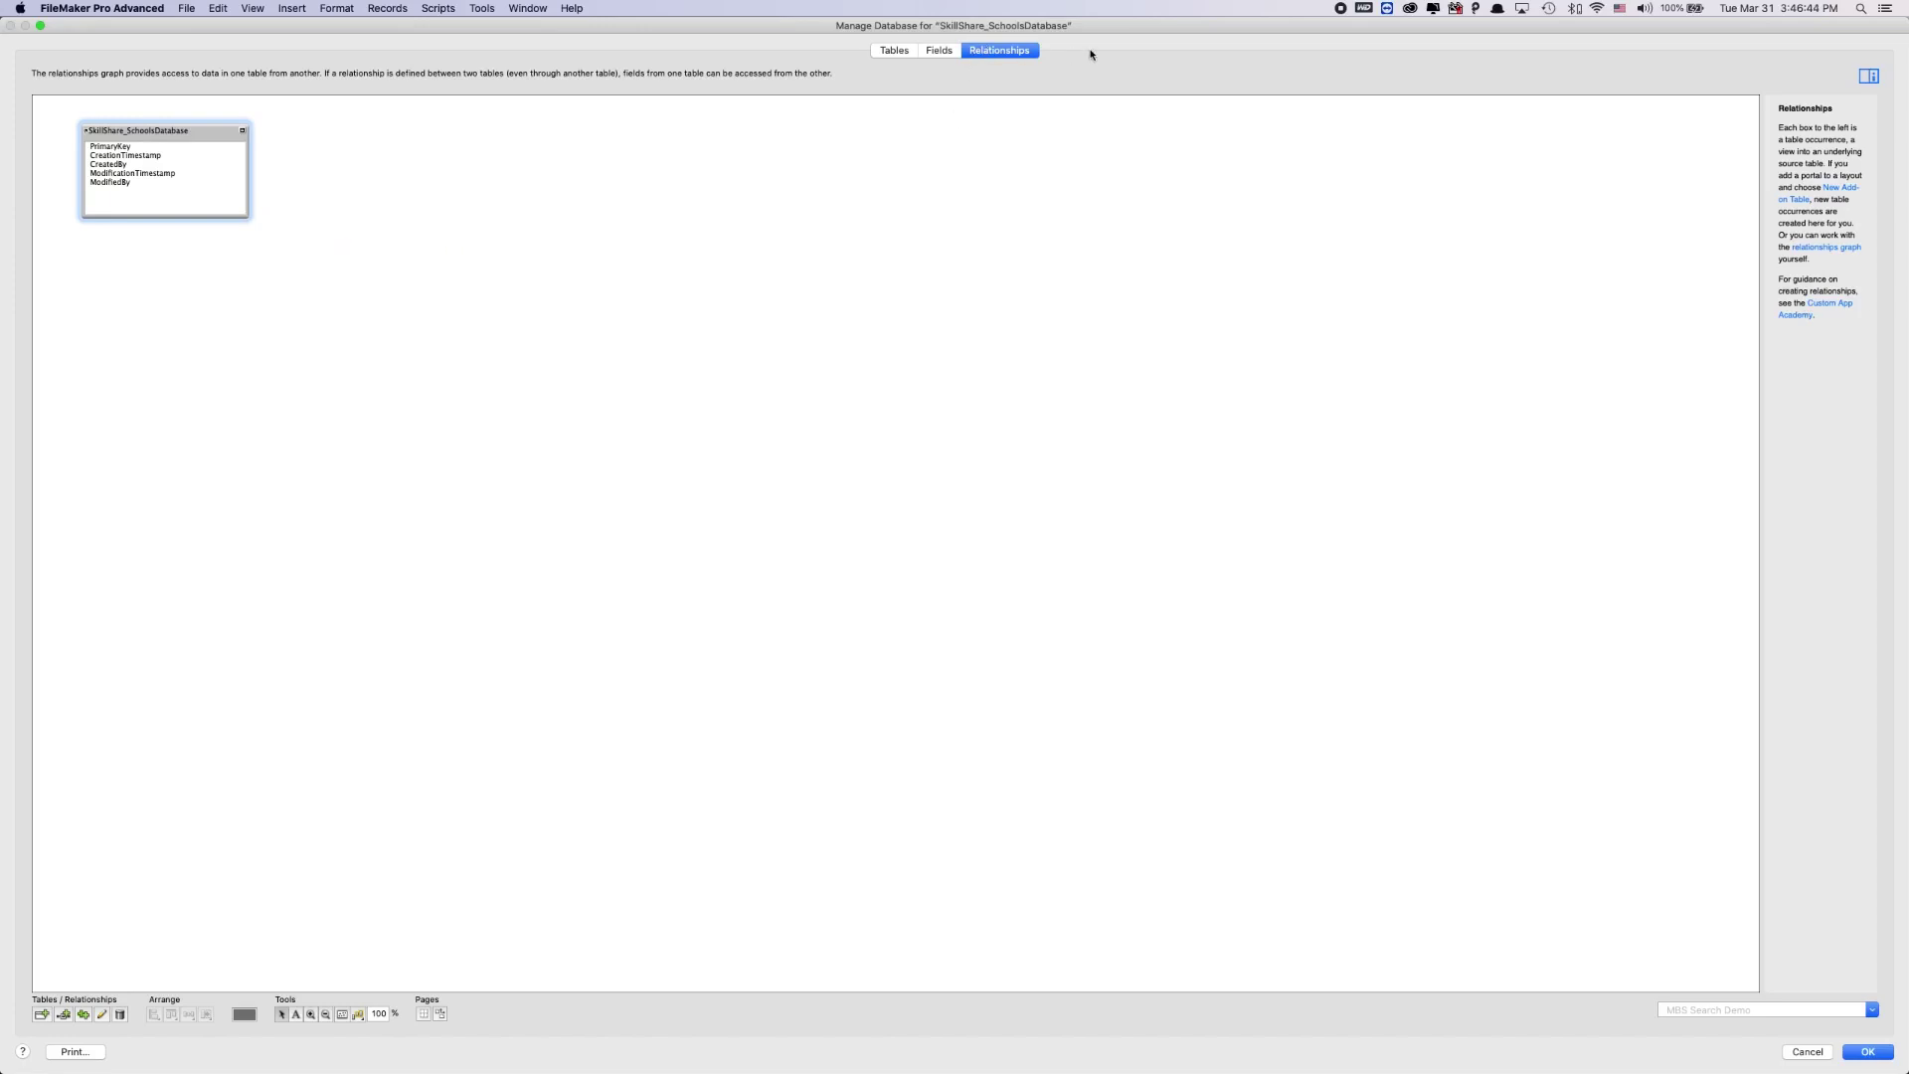
Step: Delete the SkillShare_SchoolsDatabase table, also removing its graph occurrences
left_click(897, 52)
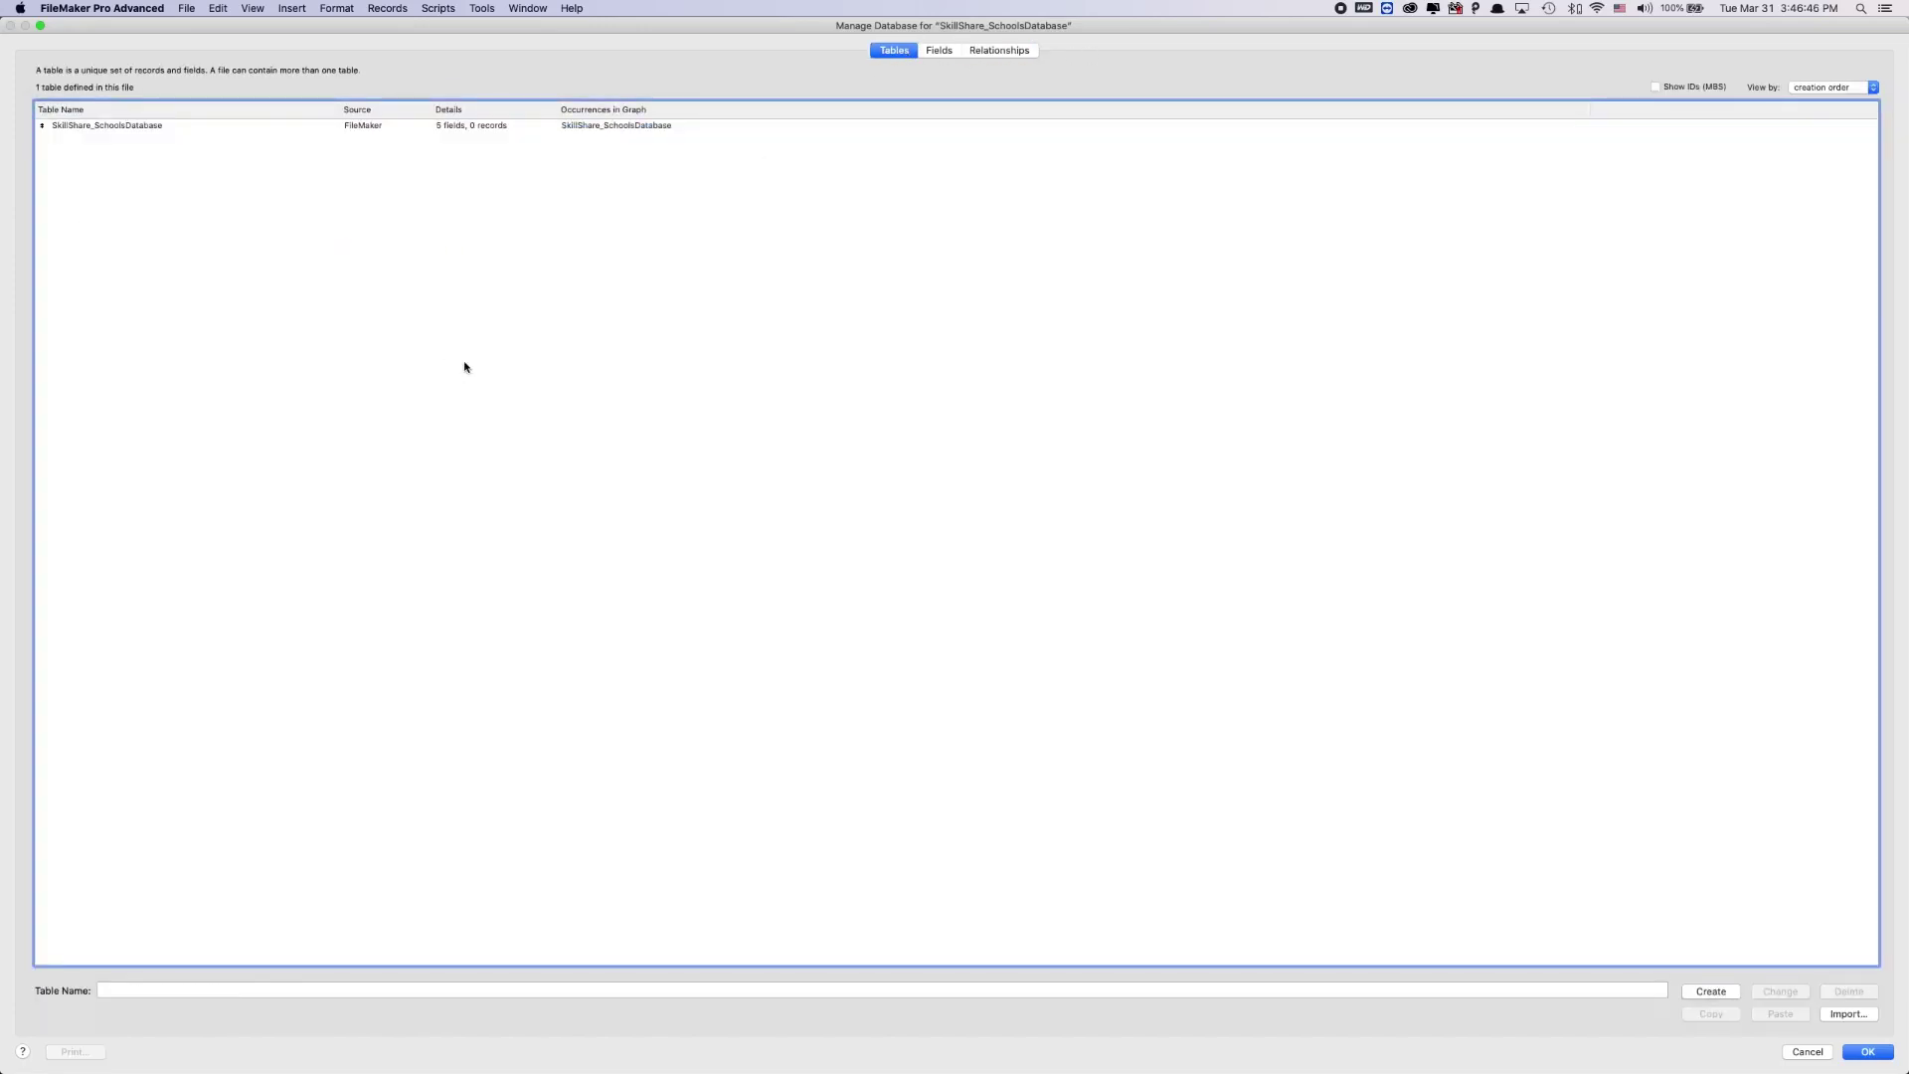
left_click(129, 127)
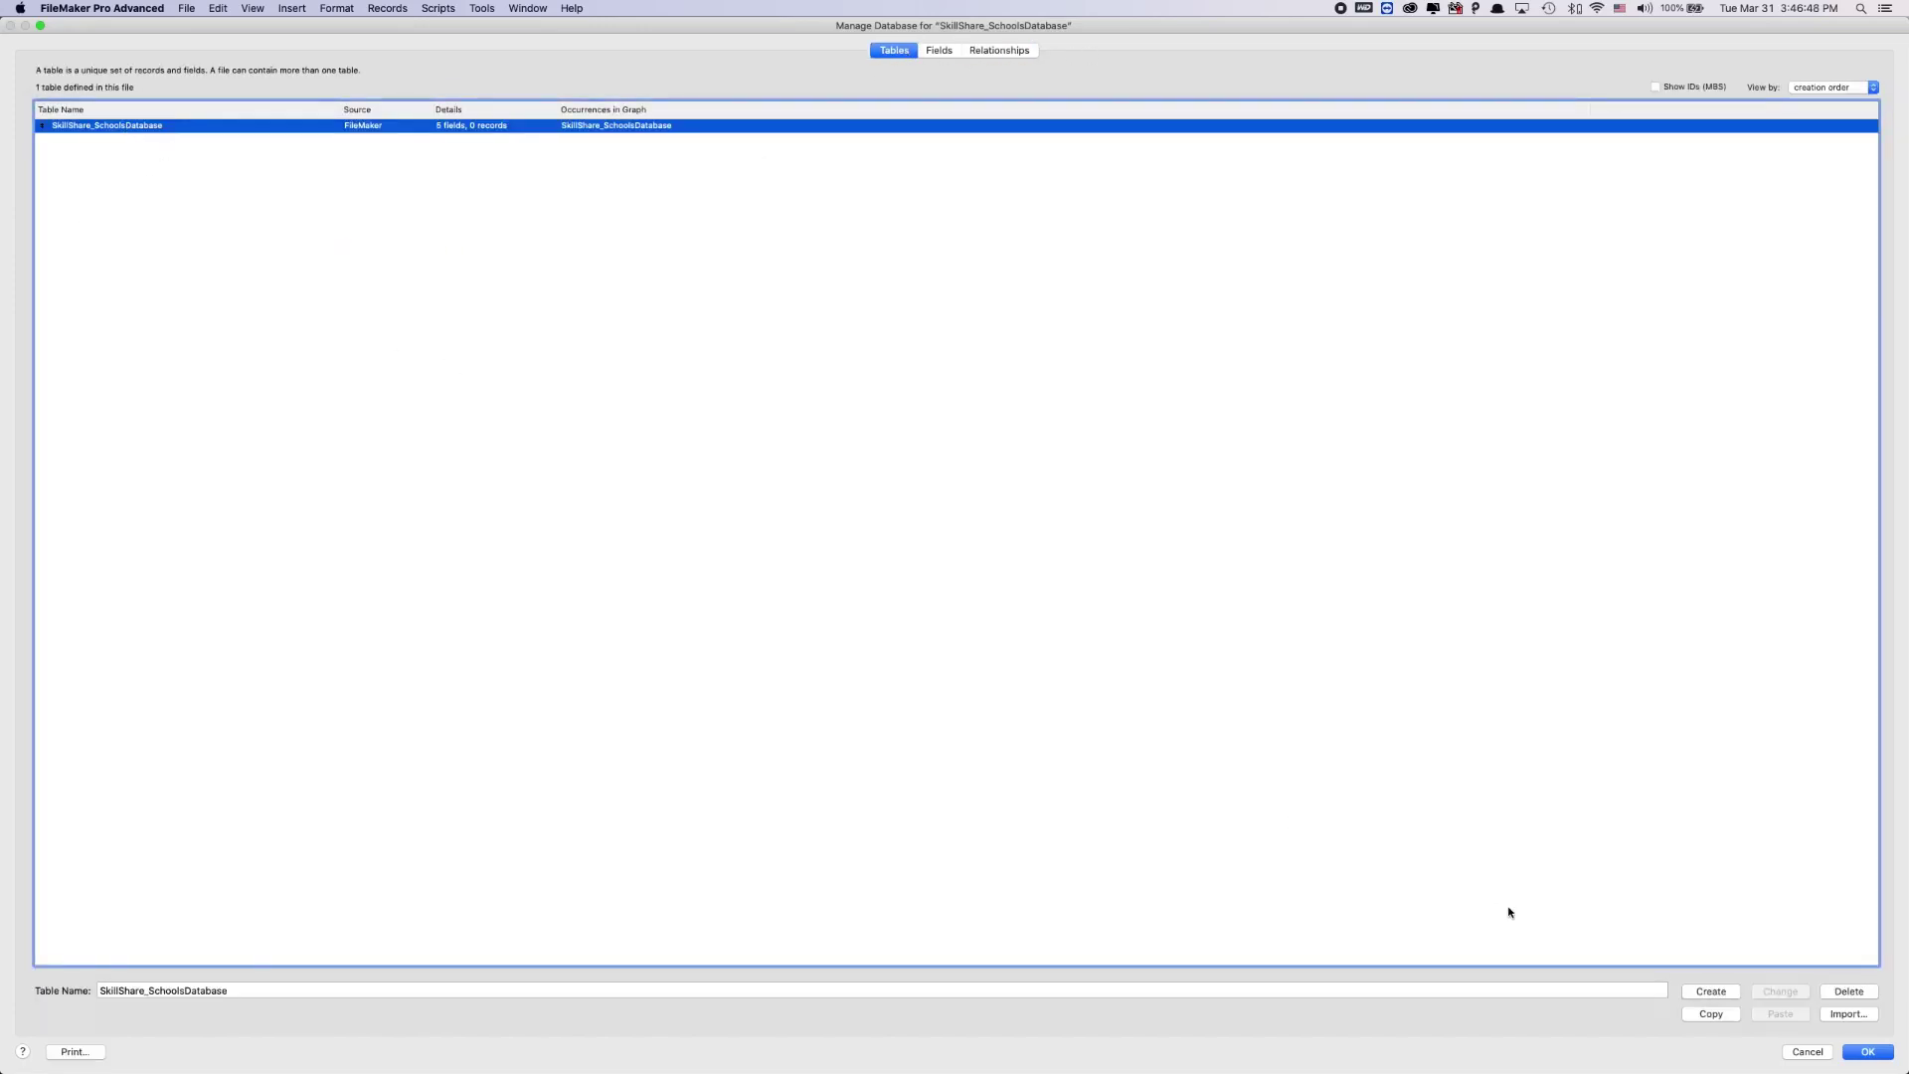
left_click(1873, 993)
left_click(880, 428)
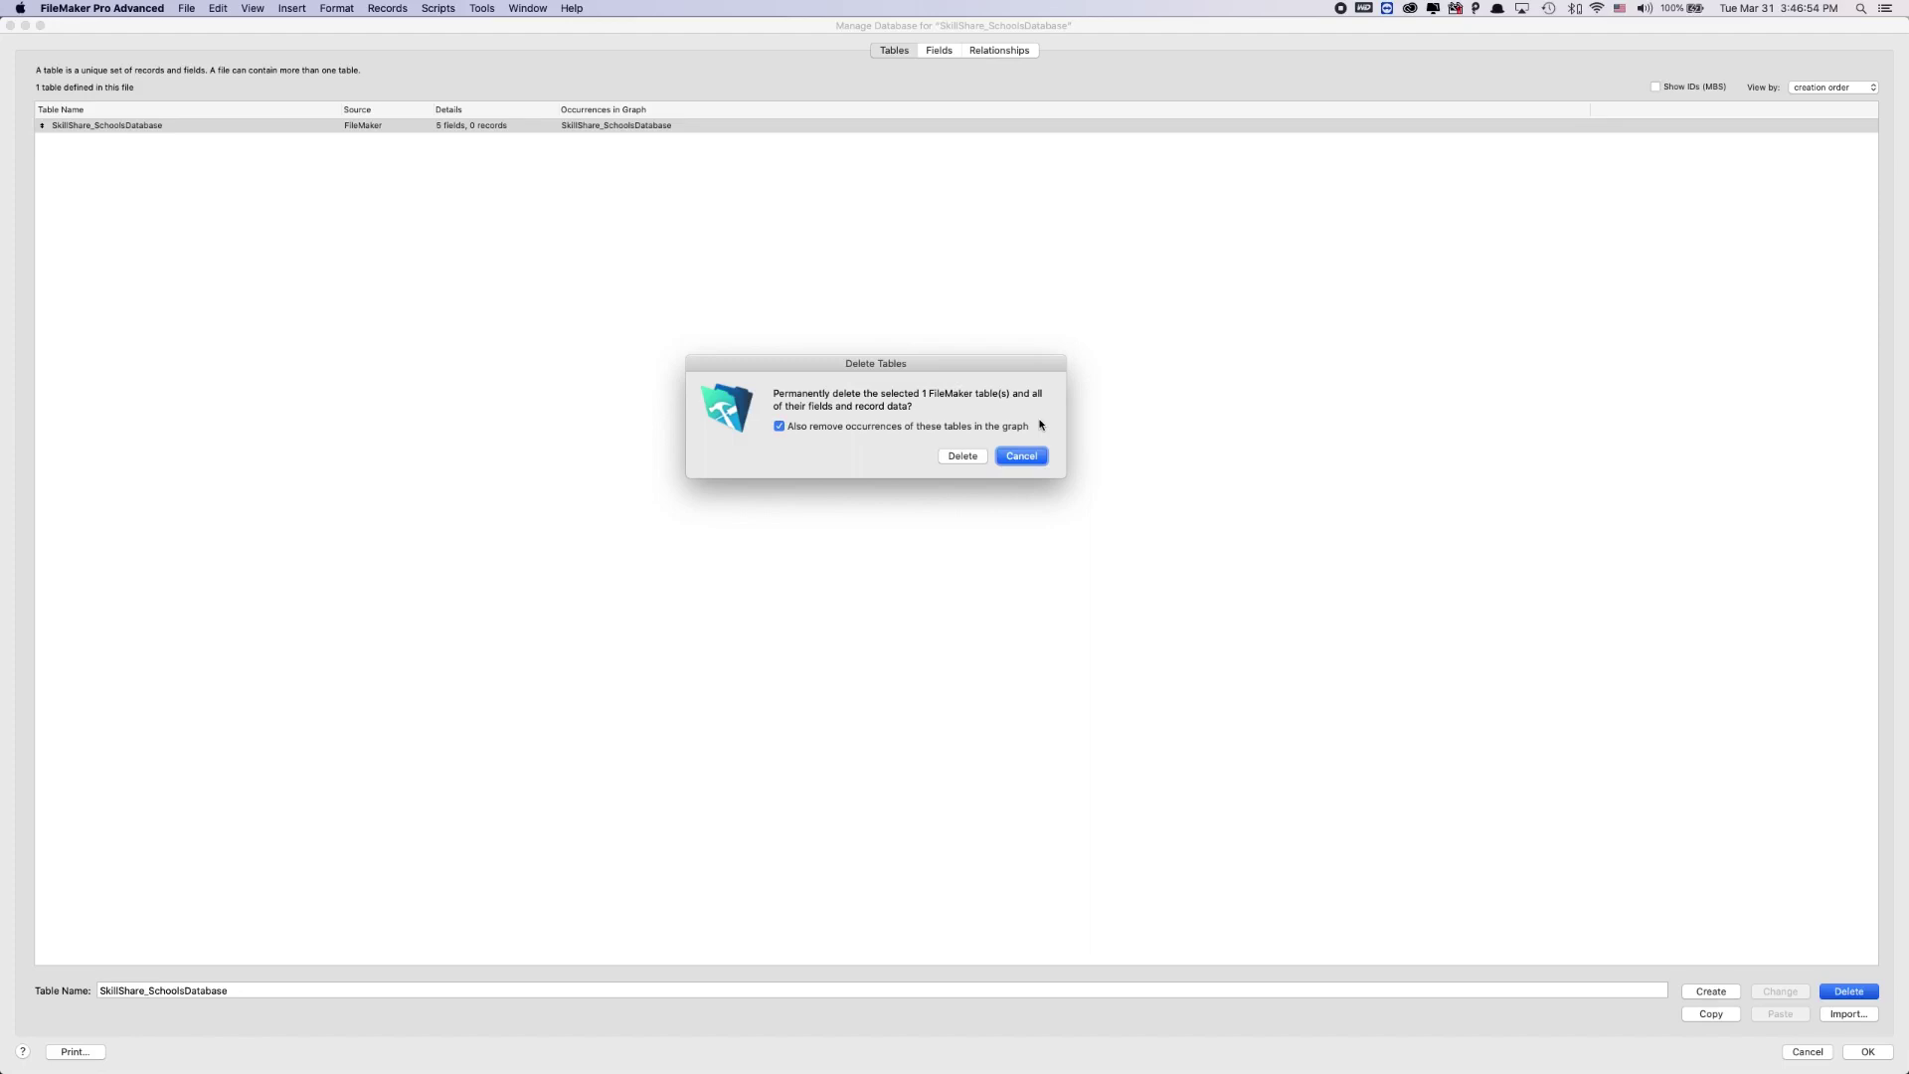
left_click(963, 456)
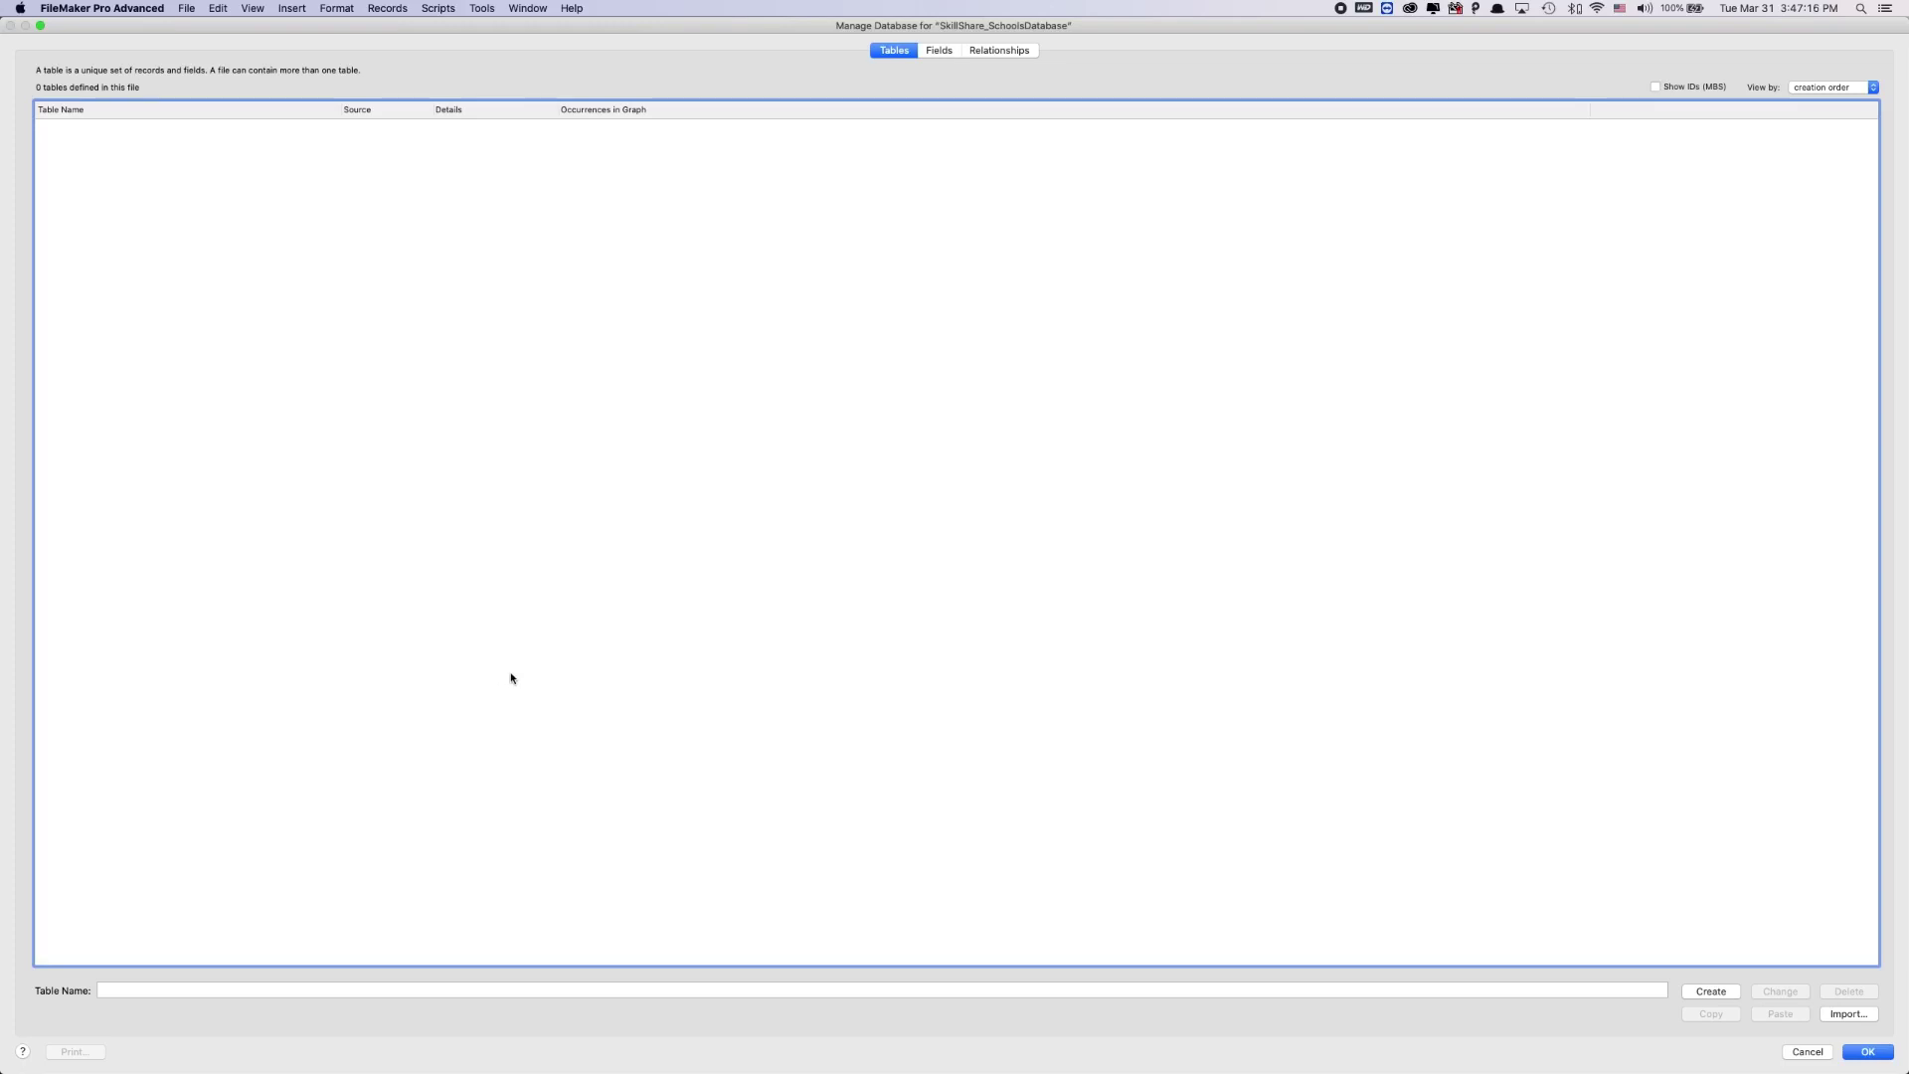
Step: Place the cursor in the Table Name box of the empty Tables list
left_click(703, 989)
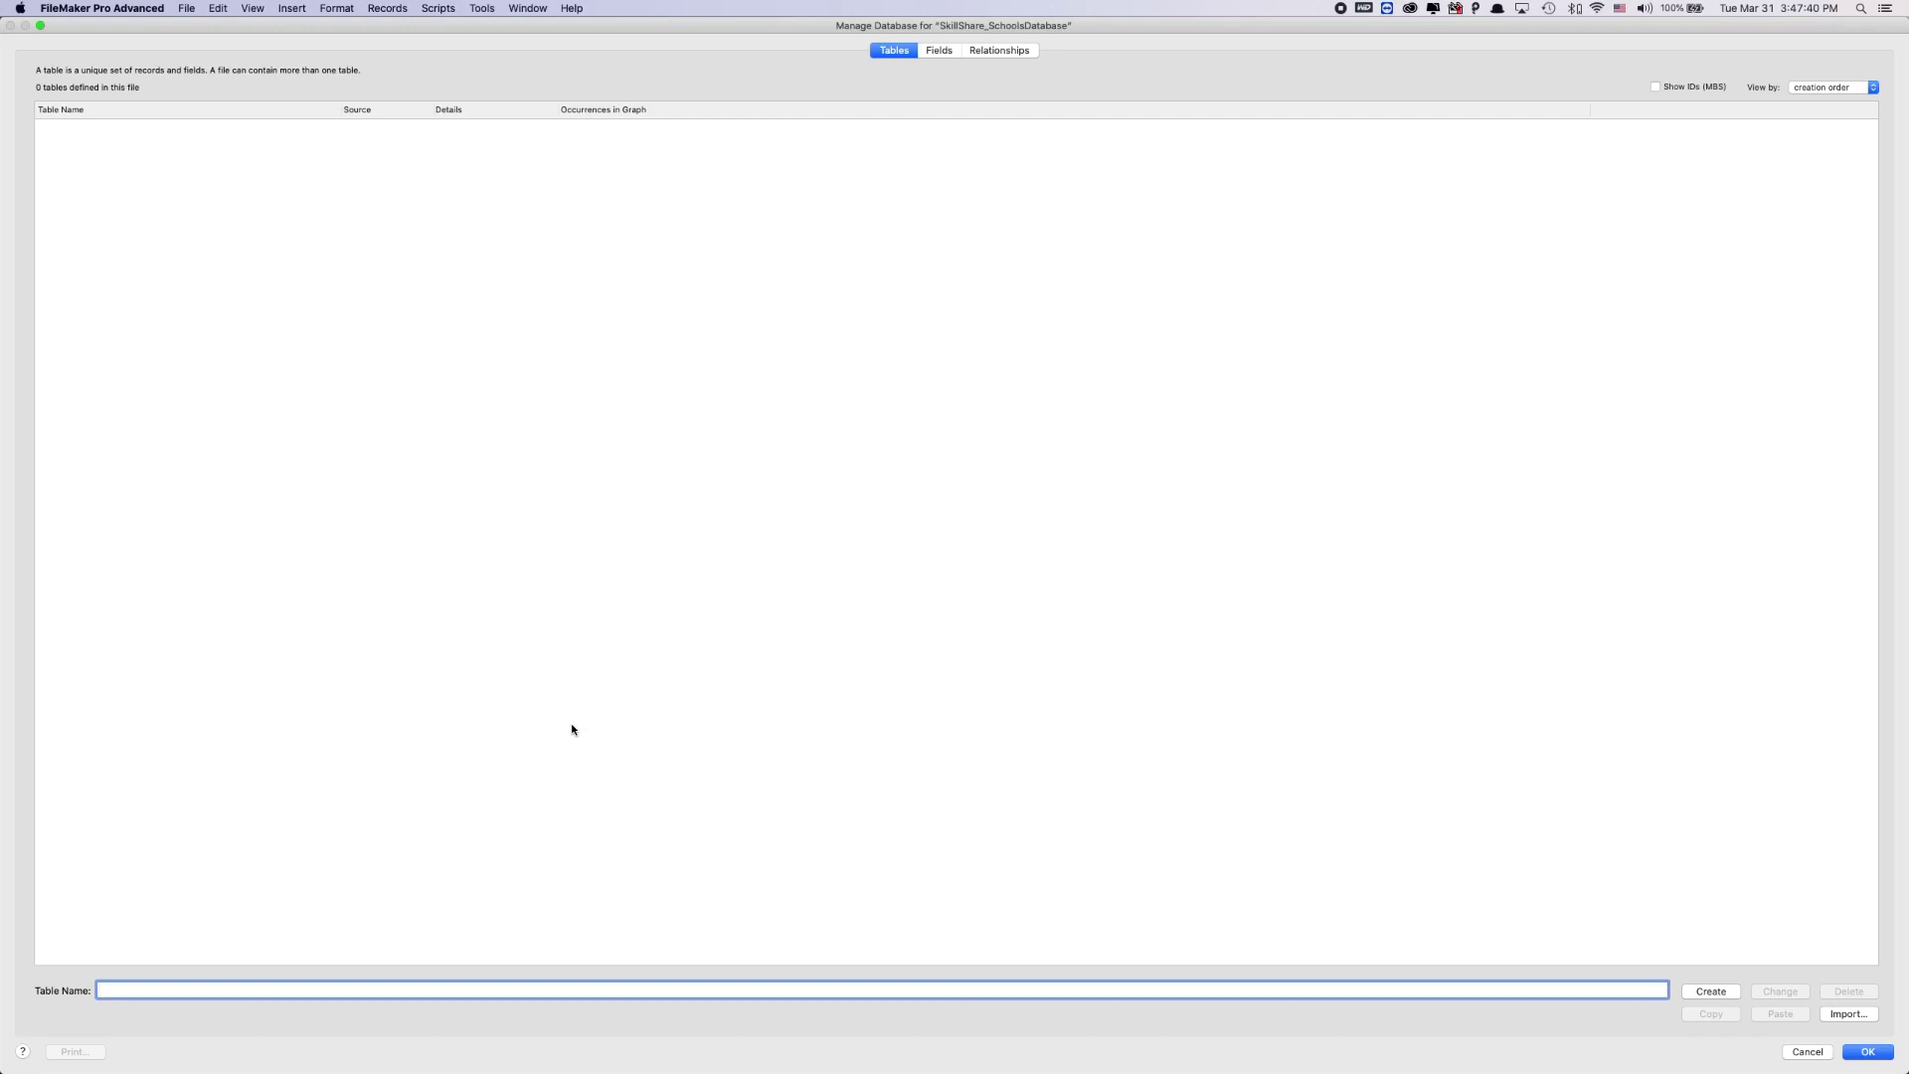
Step: Create the Schools, Students and Classes tables
left_click(572, 730)
left_click(570, 991)
type("Schools")
key("Return")
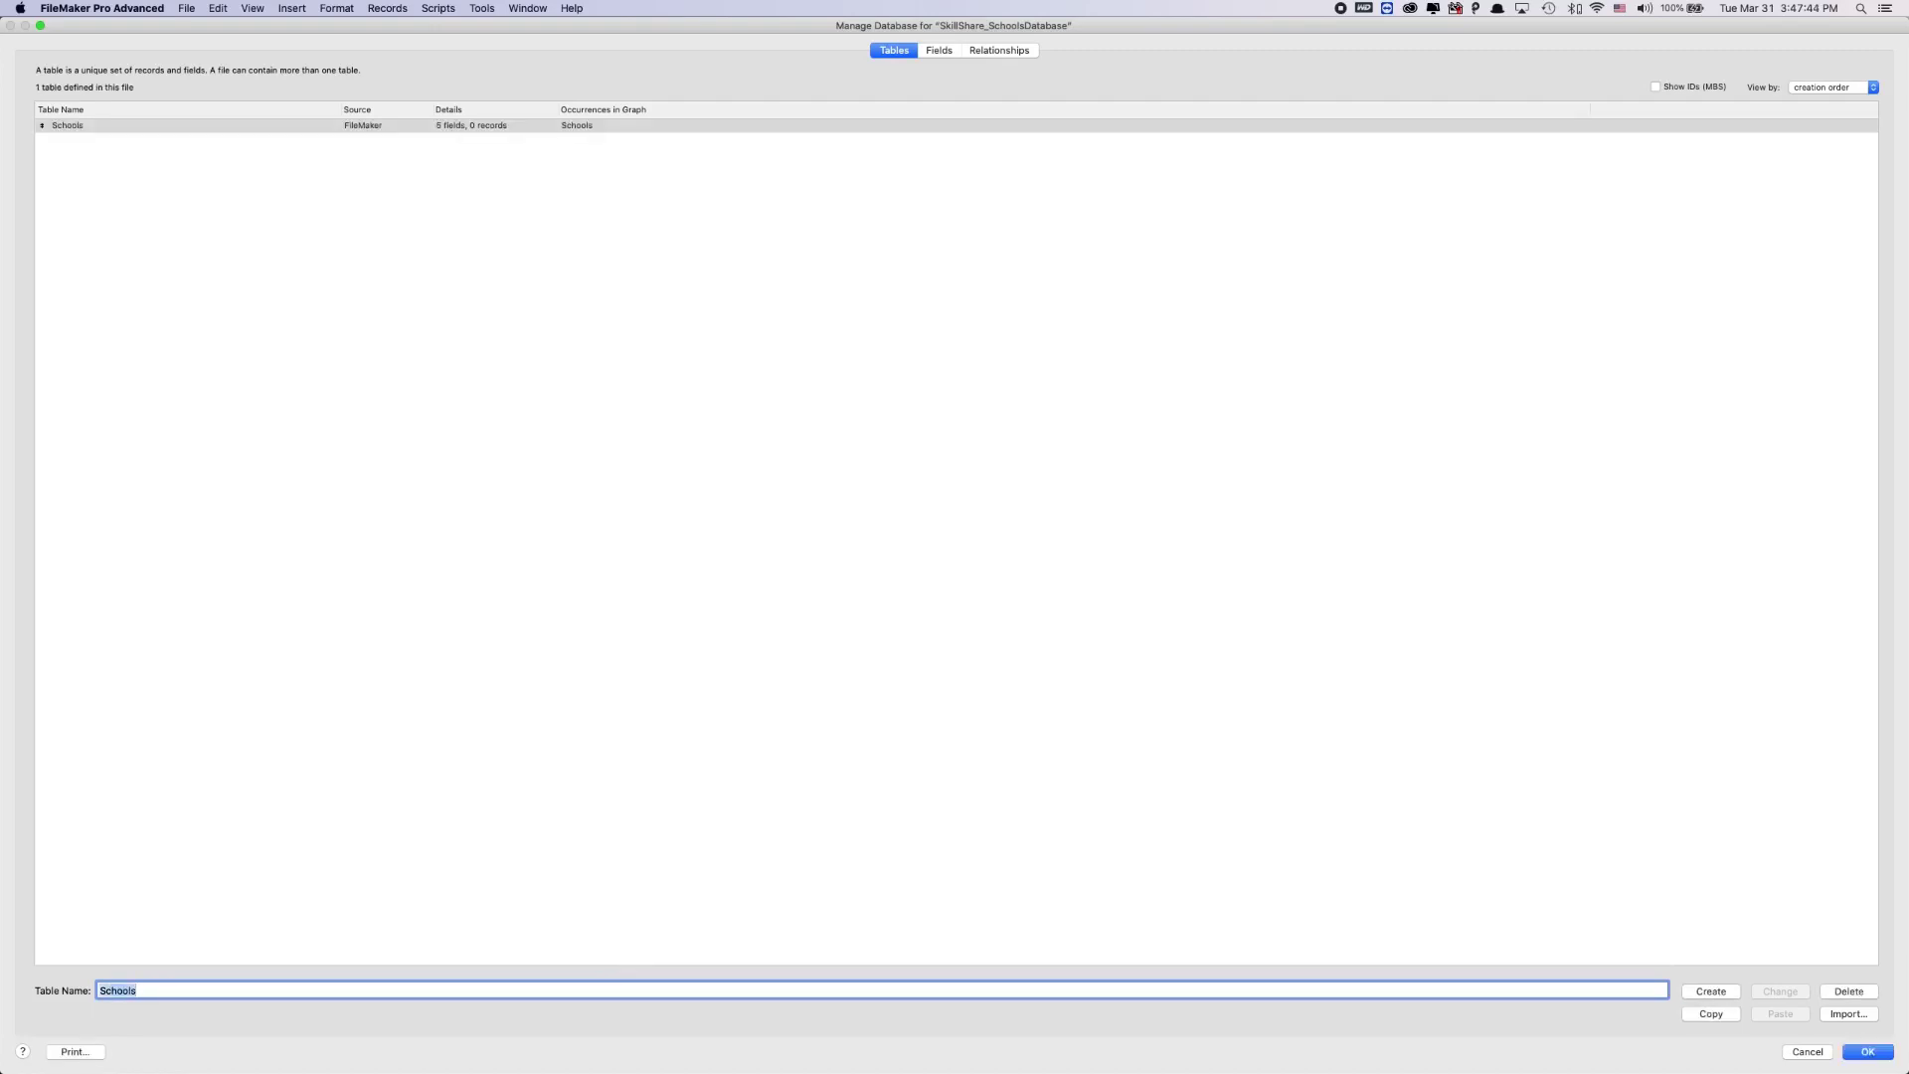
type("Students")
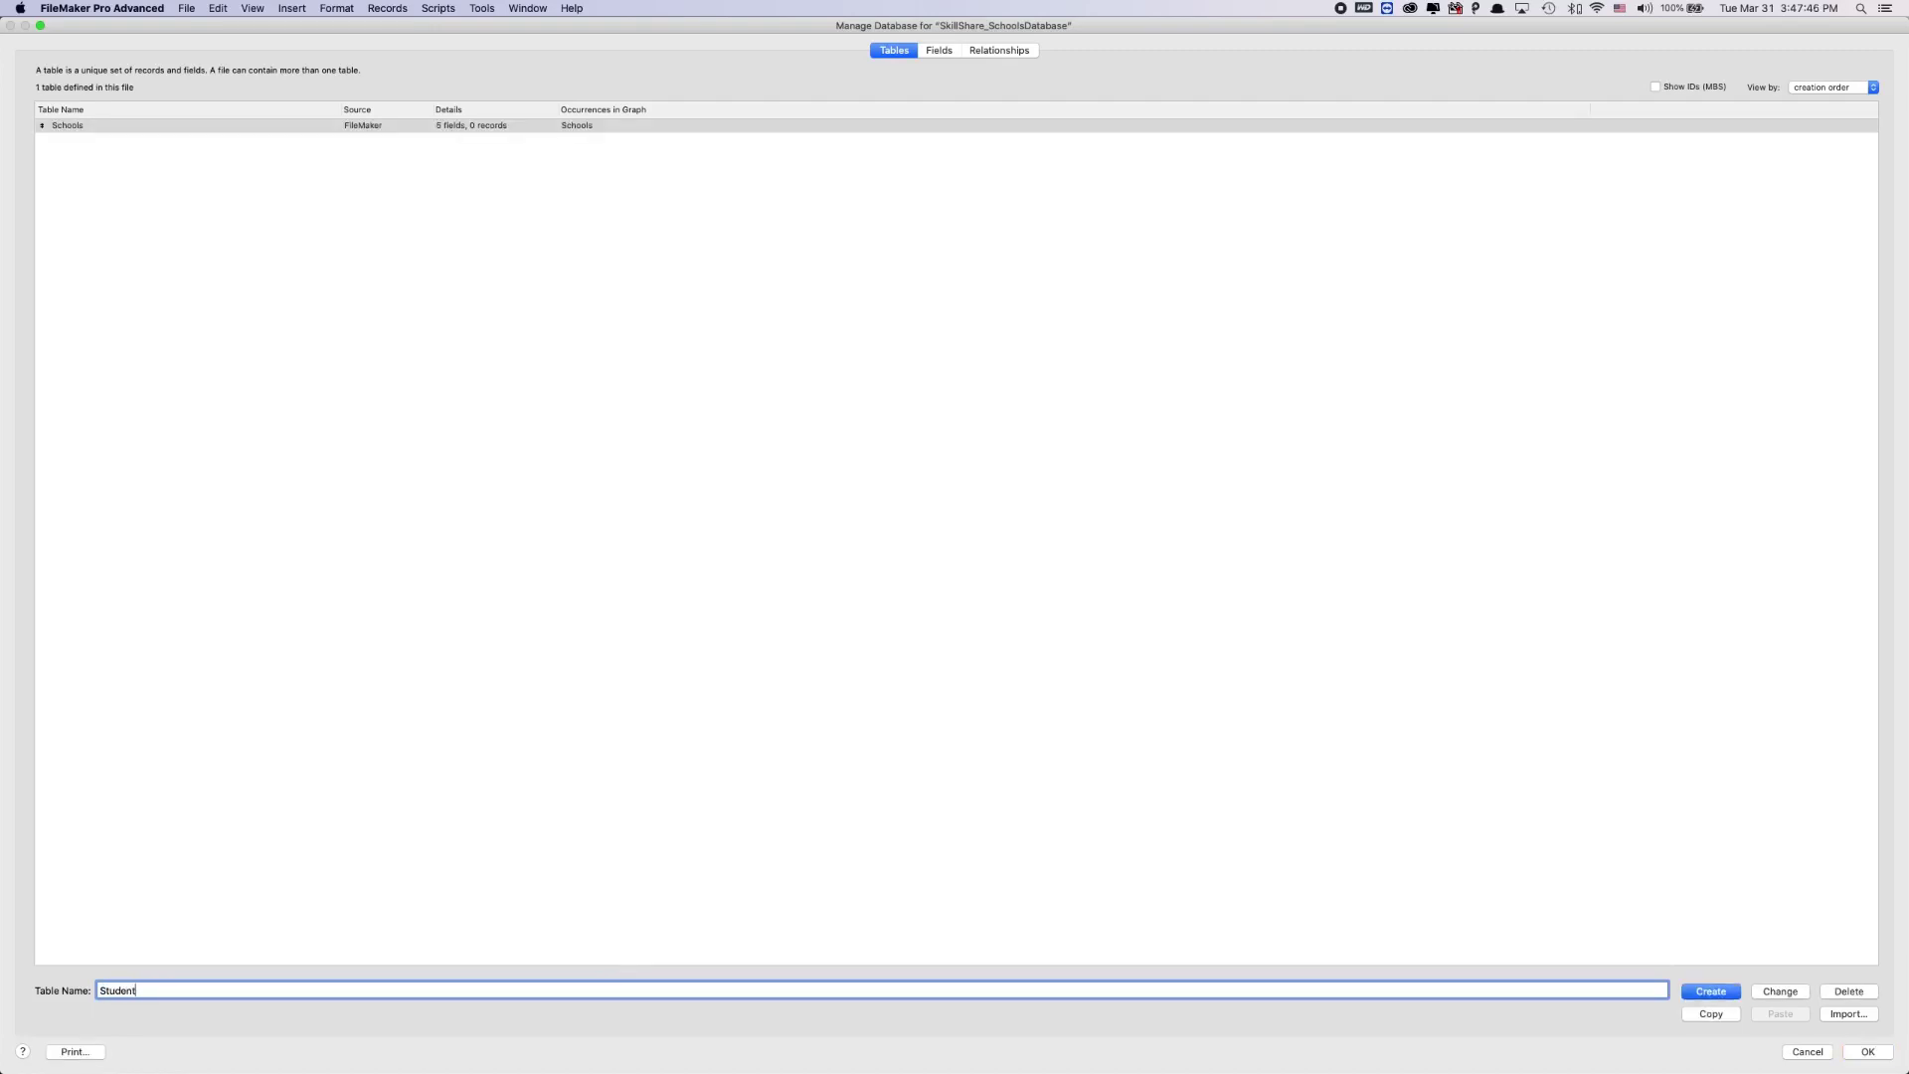
key("Return")
type("Classes")
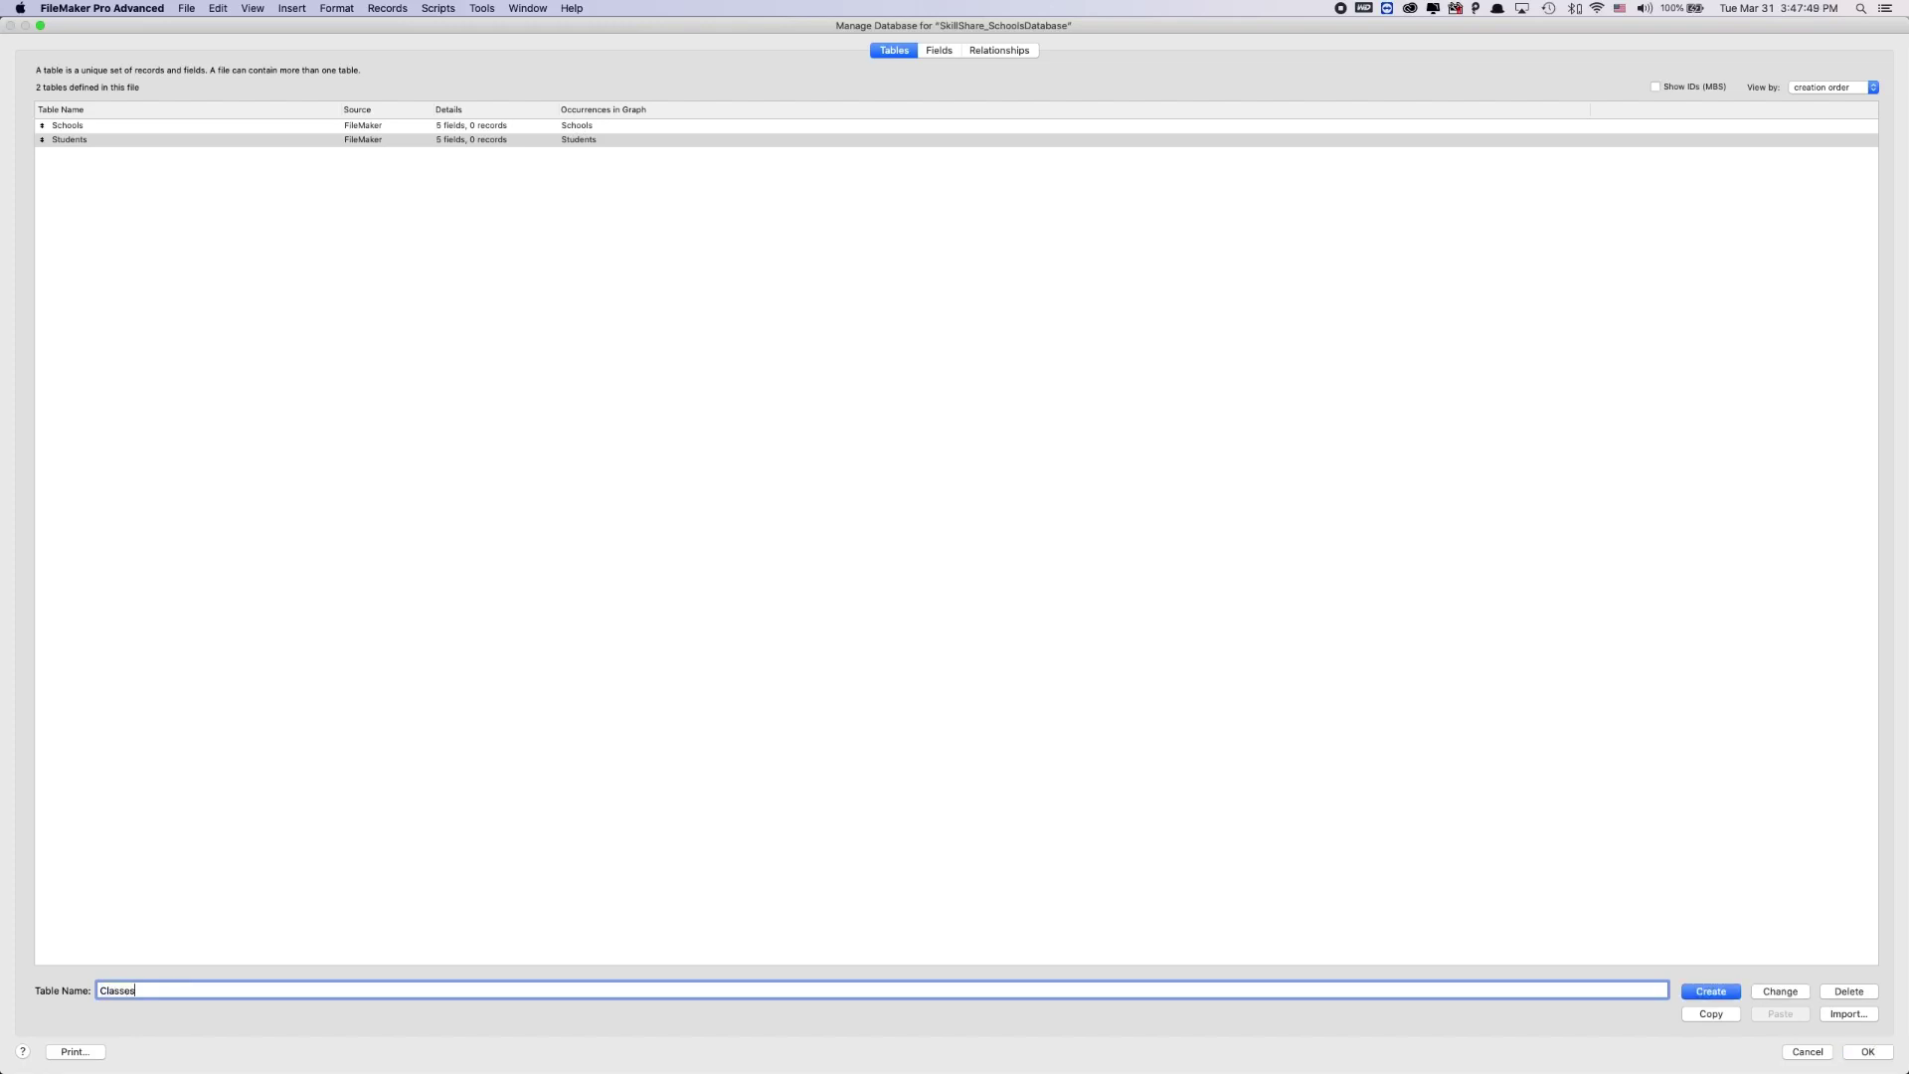
key("Return")
Step: Review the three tables and open Schools' default fields, inspecting PrimaryKey and CreationTimestamp
left_click(716, 750)
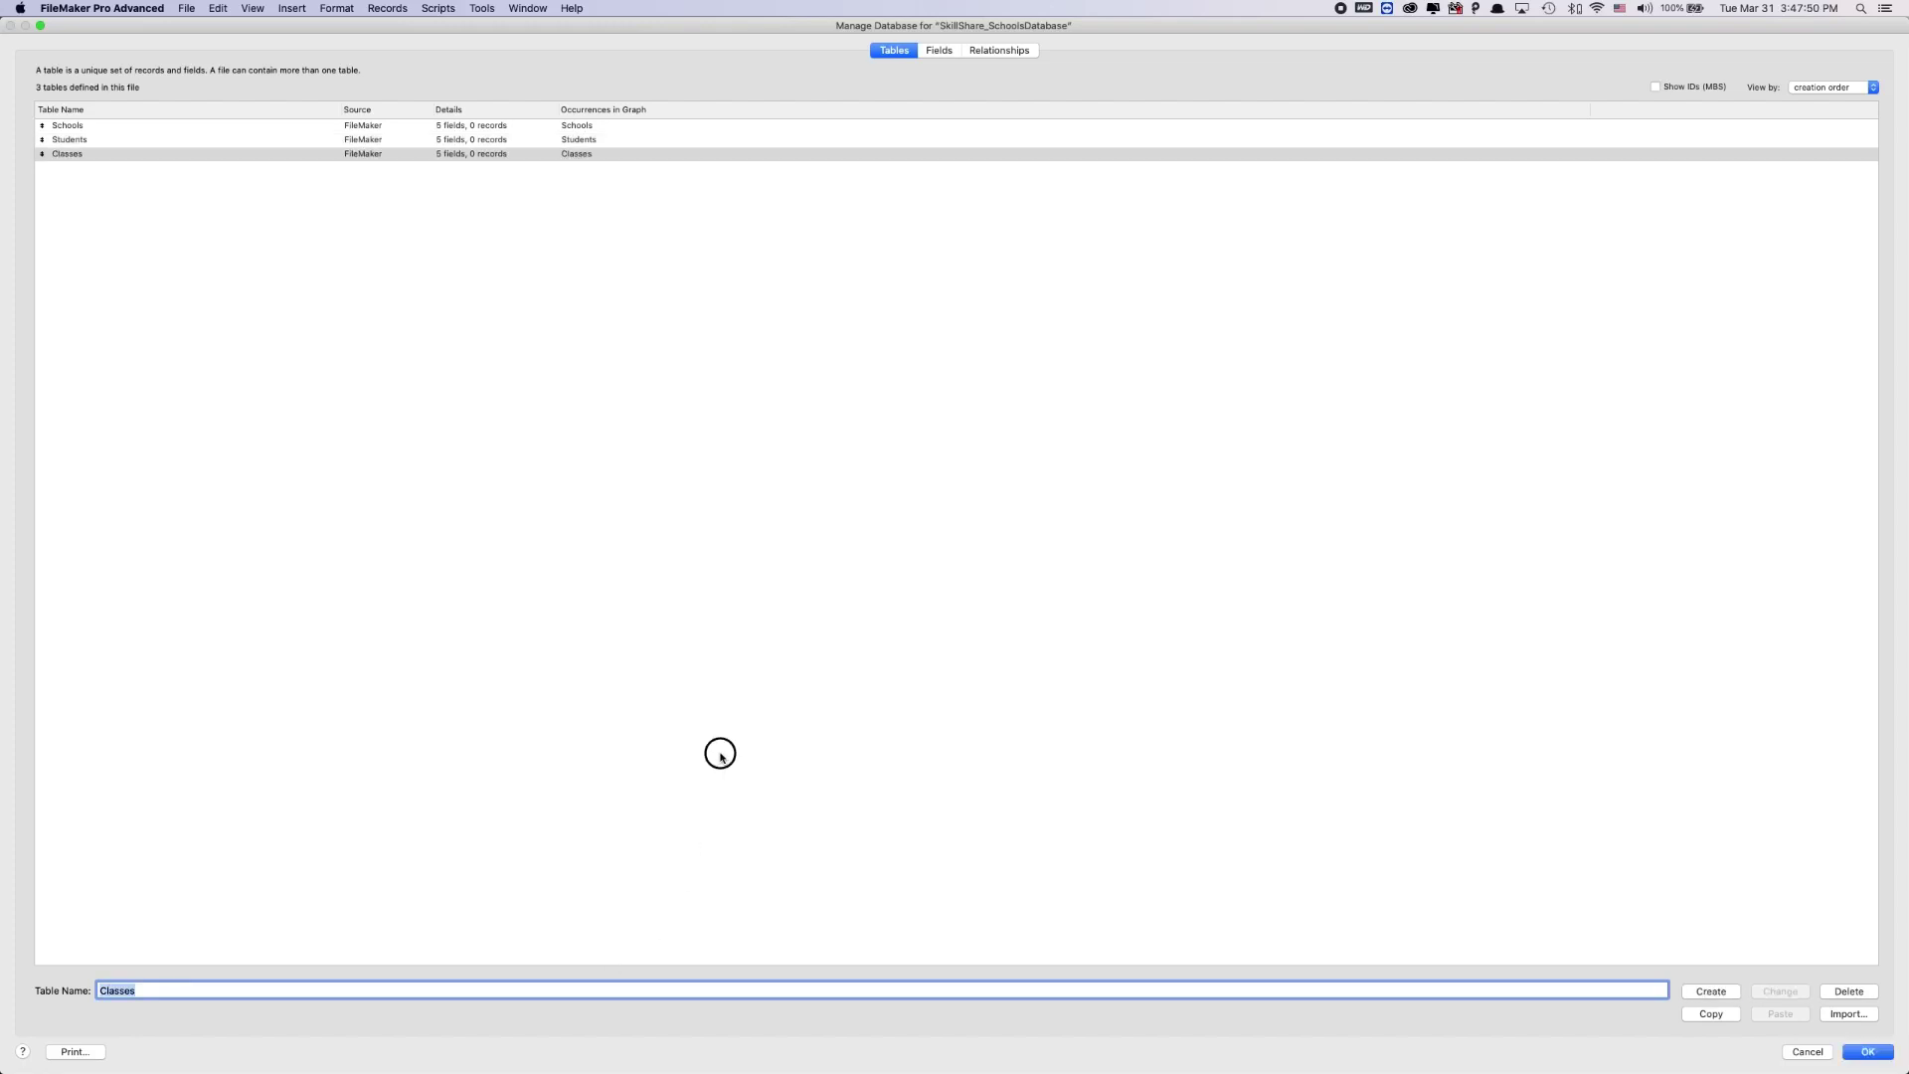
left_click(63, 125)
left_click(70, 140)
left_click(104, 154)
left_click(316, 257)
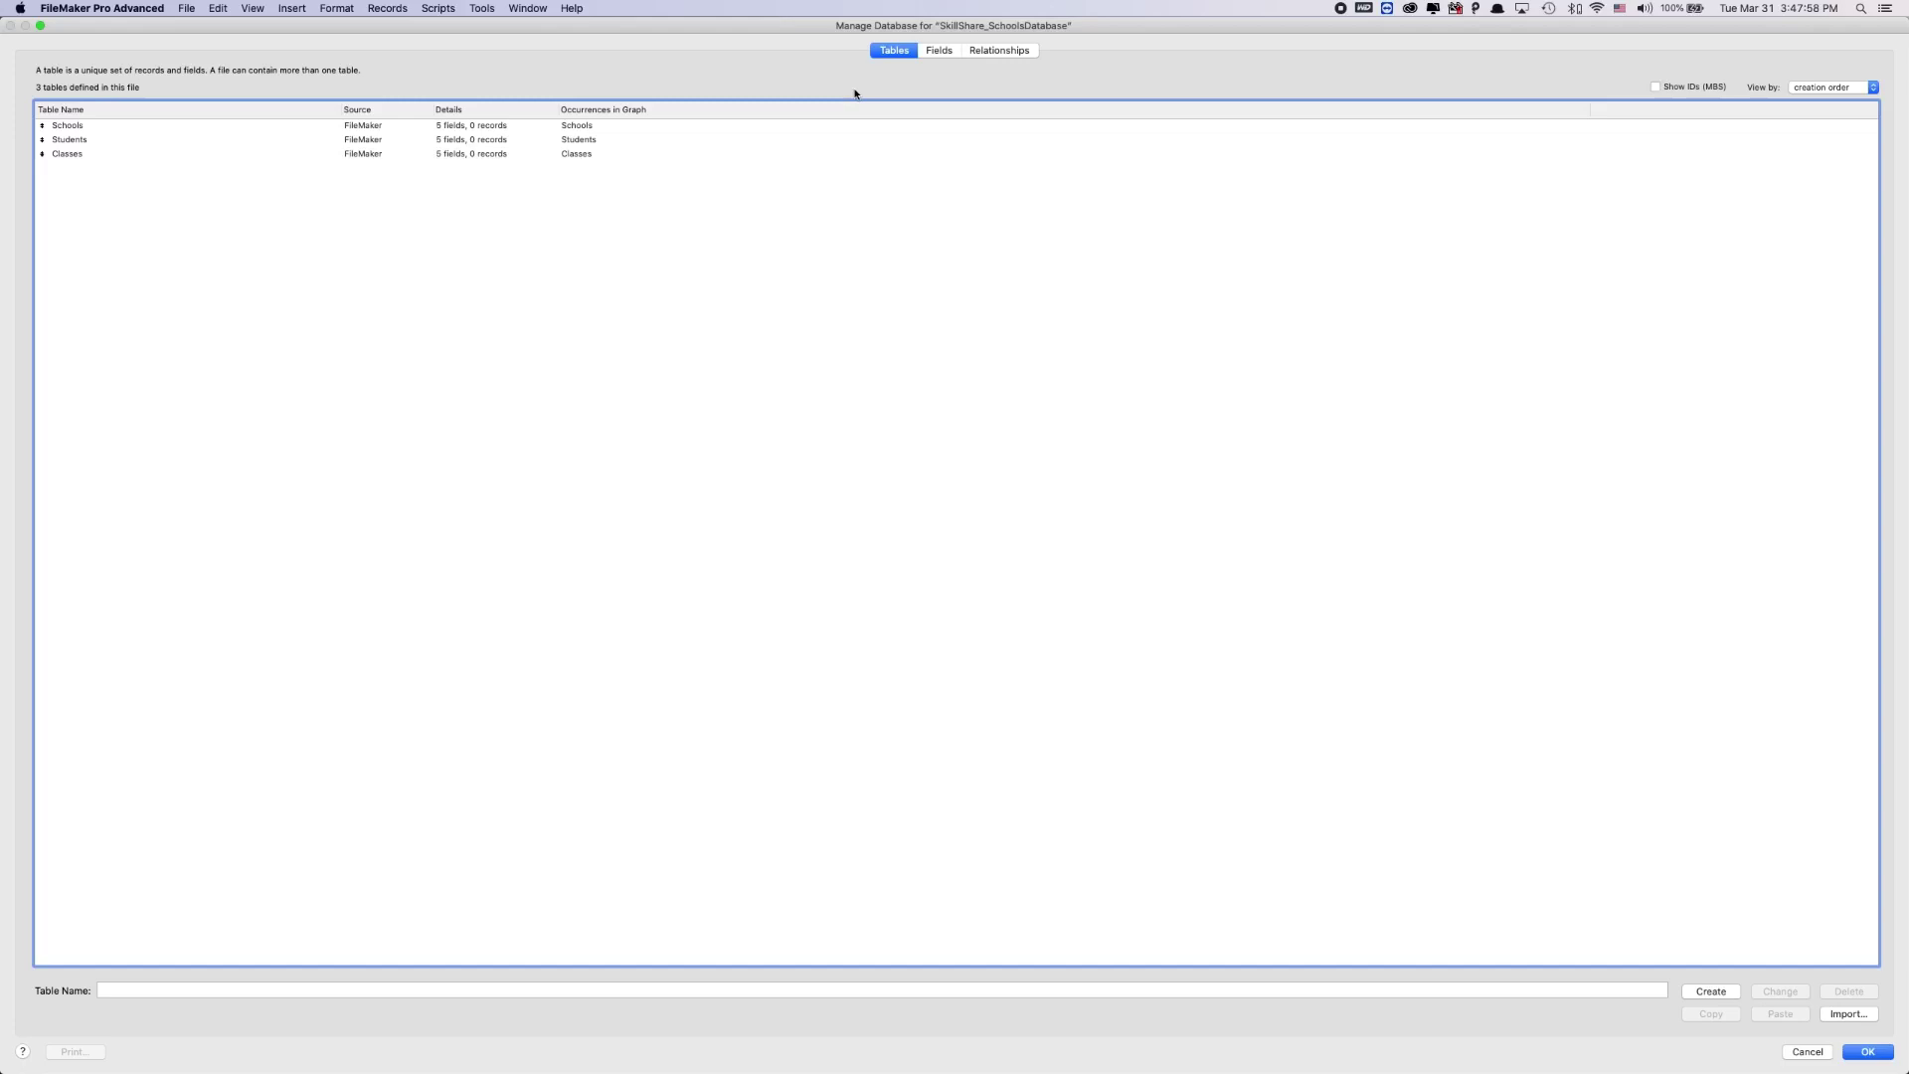
double_click(76, 125)
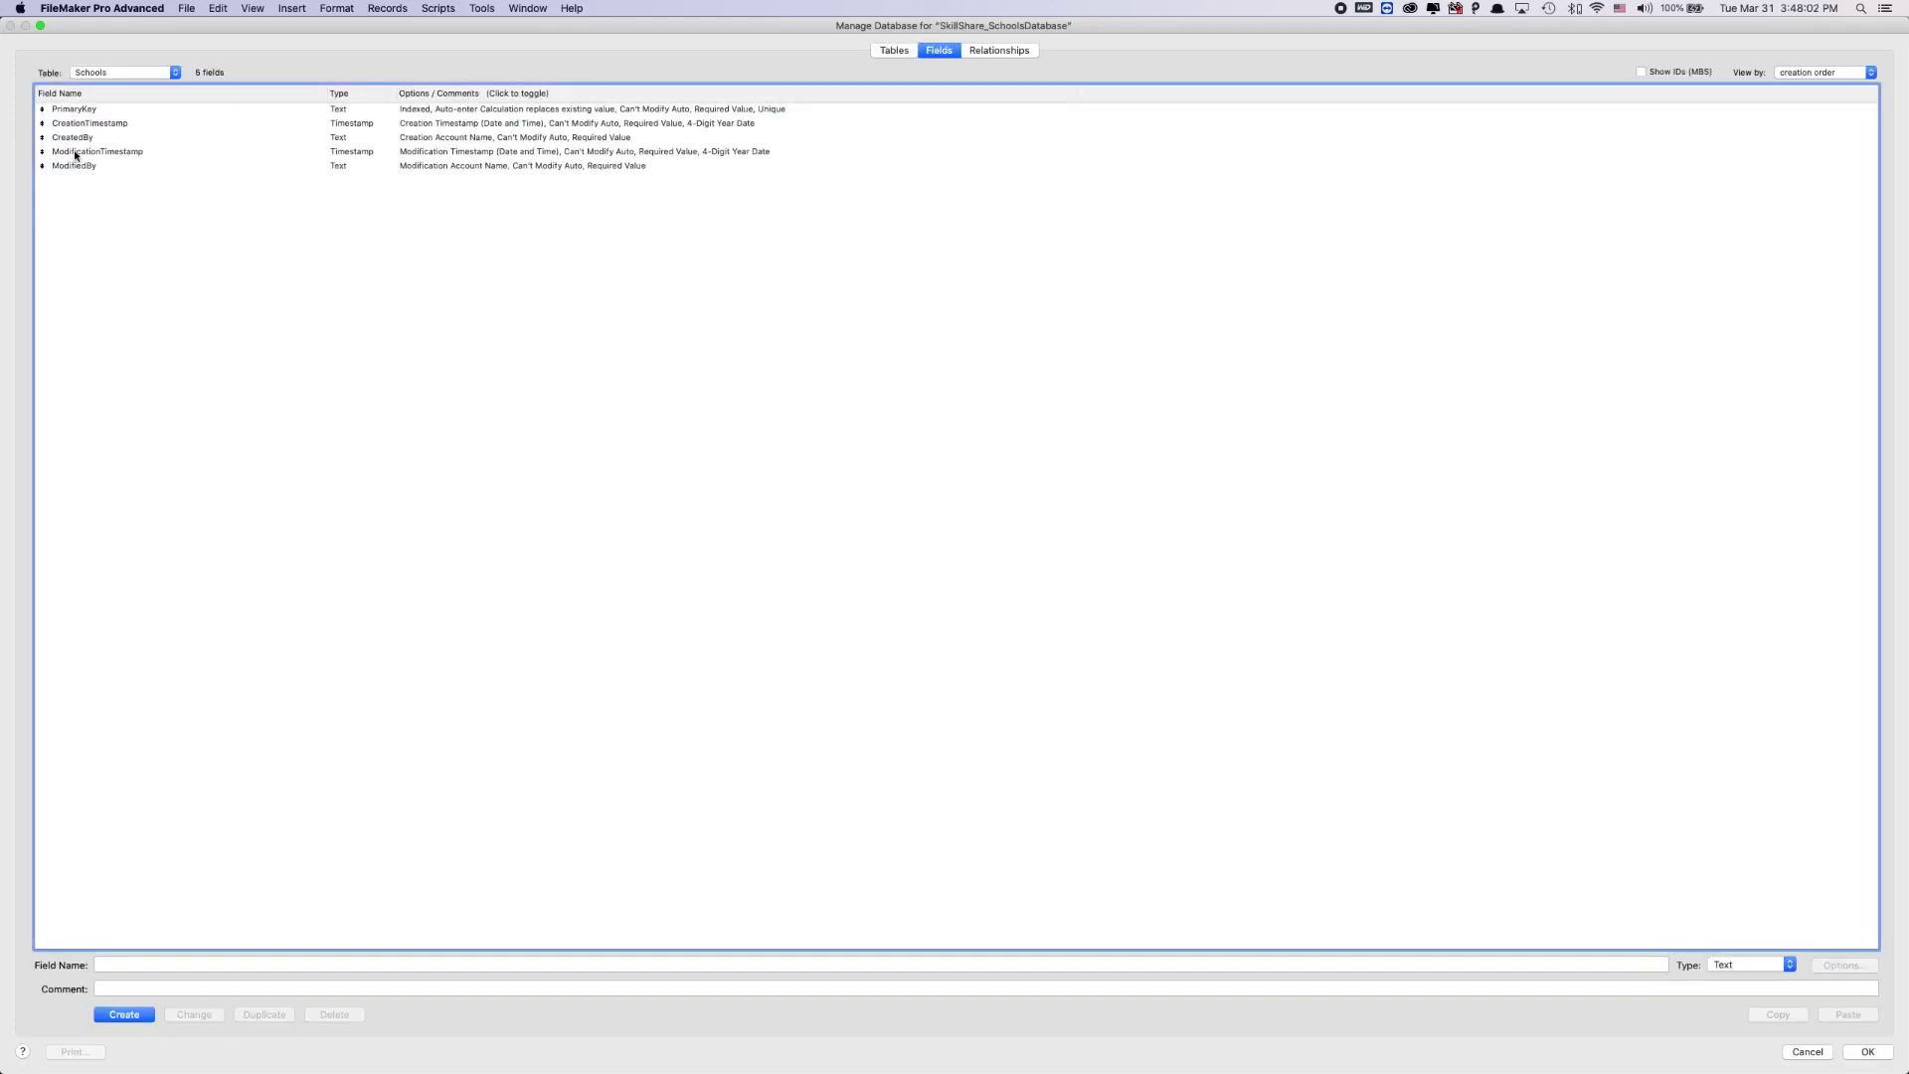
left_click(60, 109)
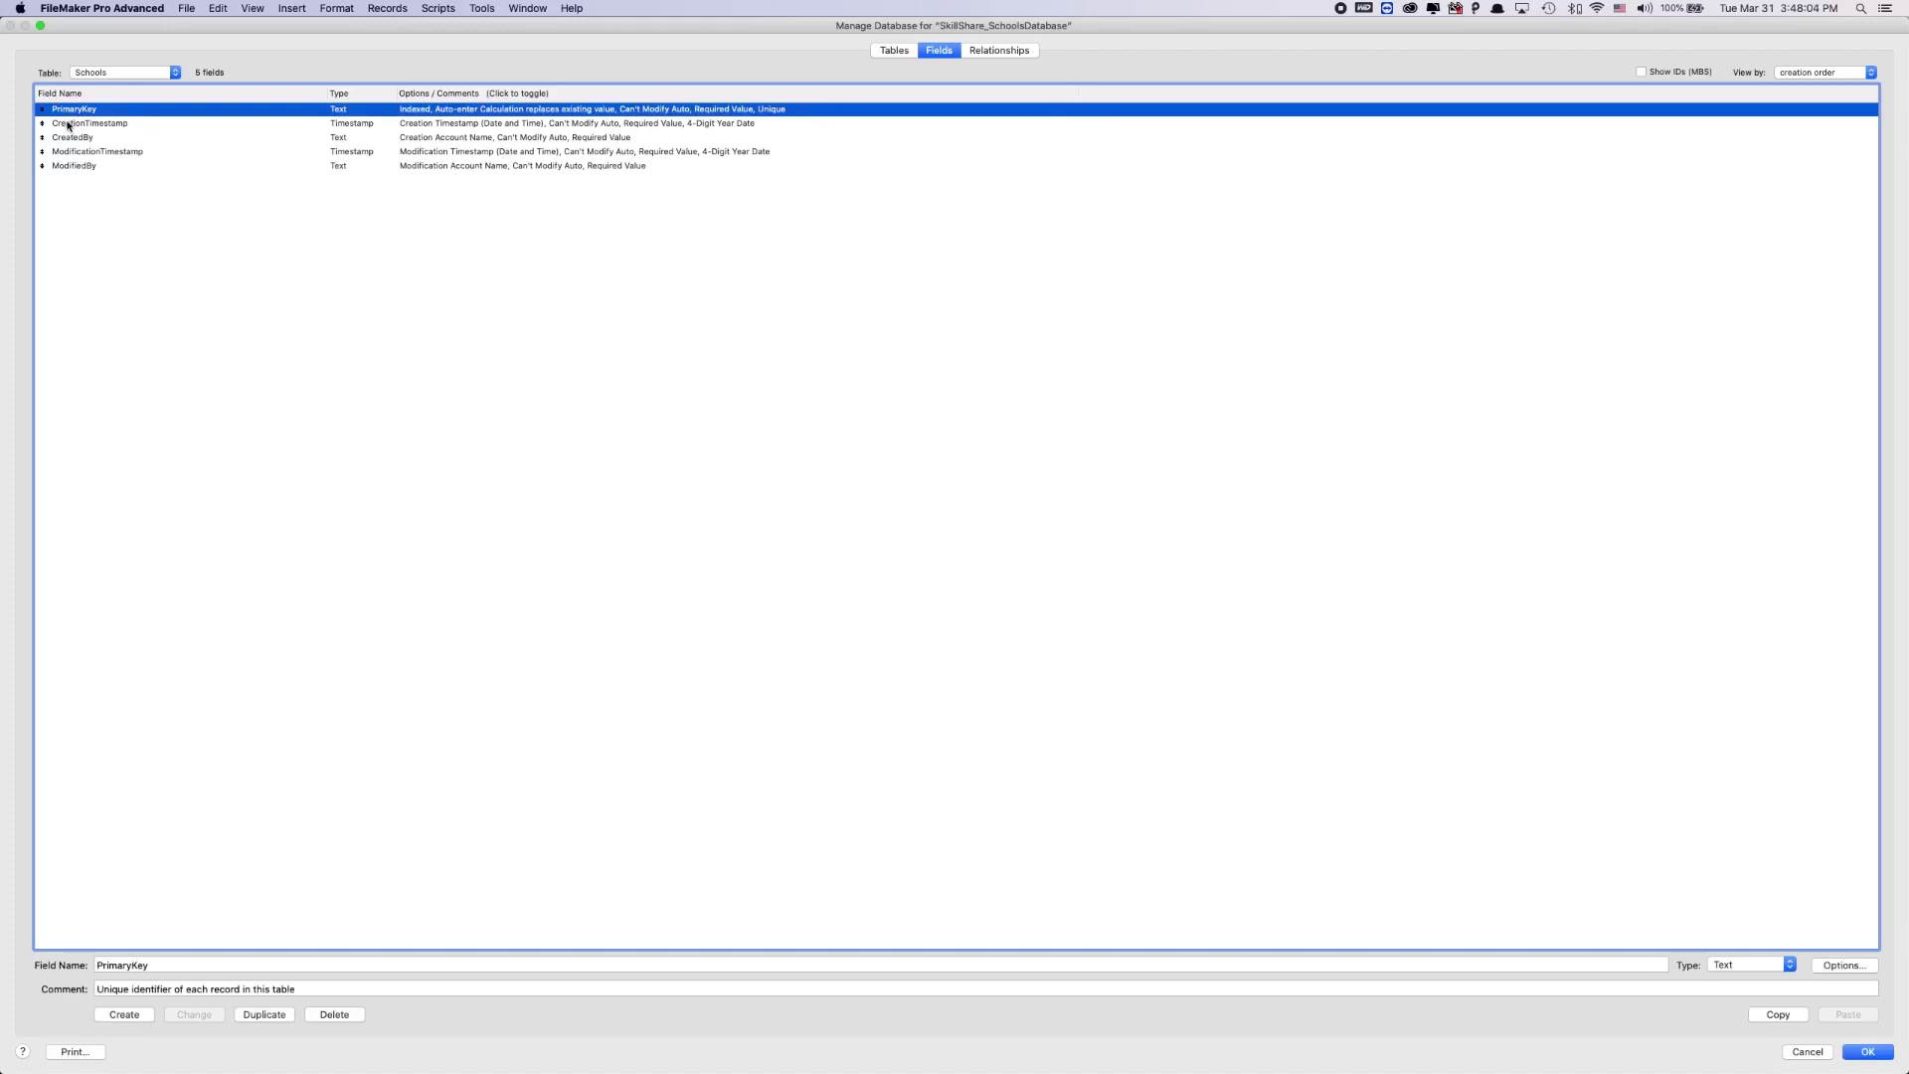
left_click(66, 123)
left_click(69, 110)
Step: Sort Schools fields by name and view PrimaryKey's Get ( UUID ) auto-enter calculation
left_click(90, 97)
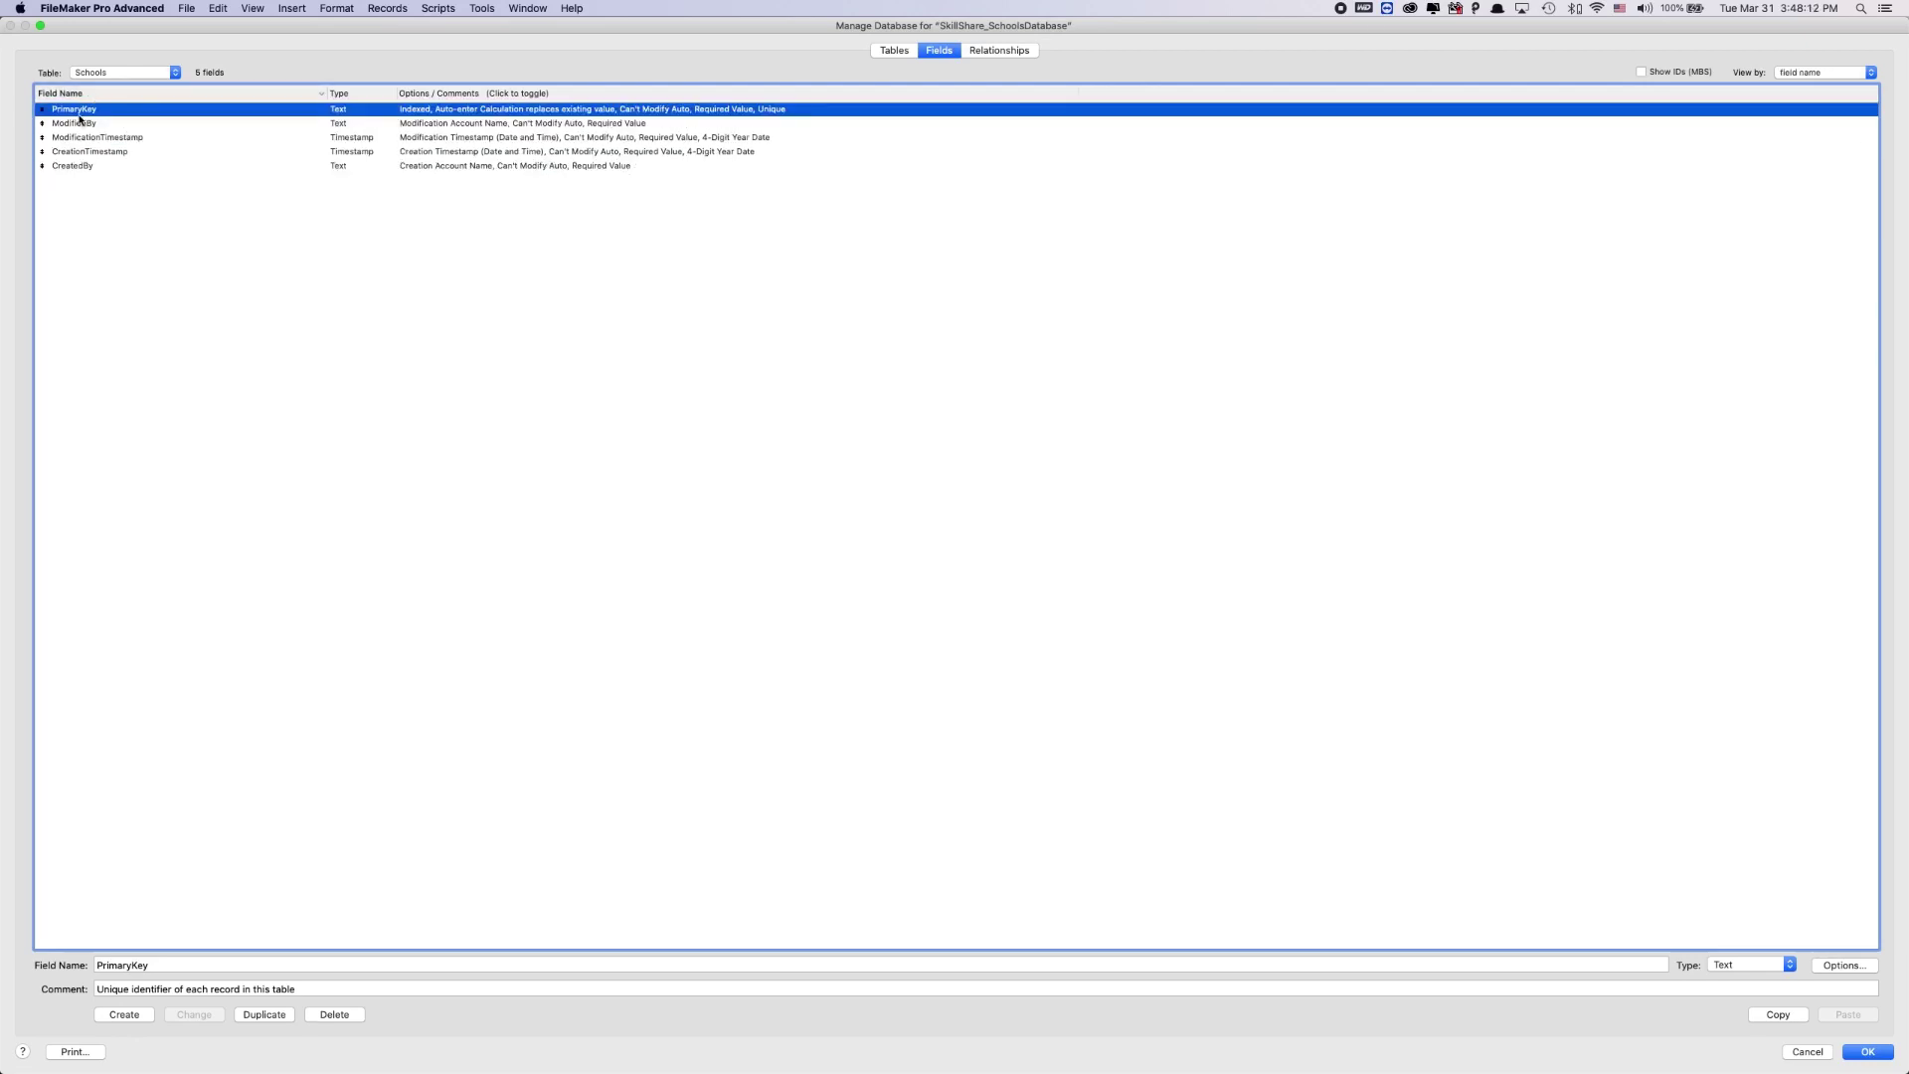
double_click(74, 113)
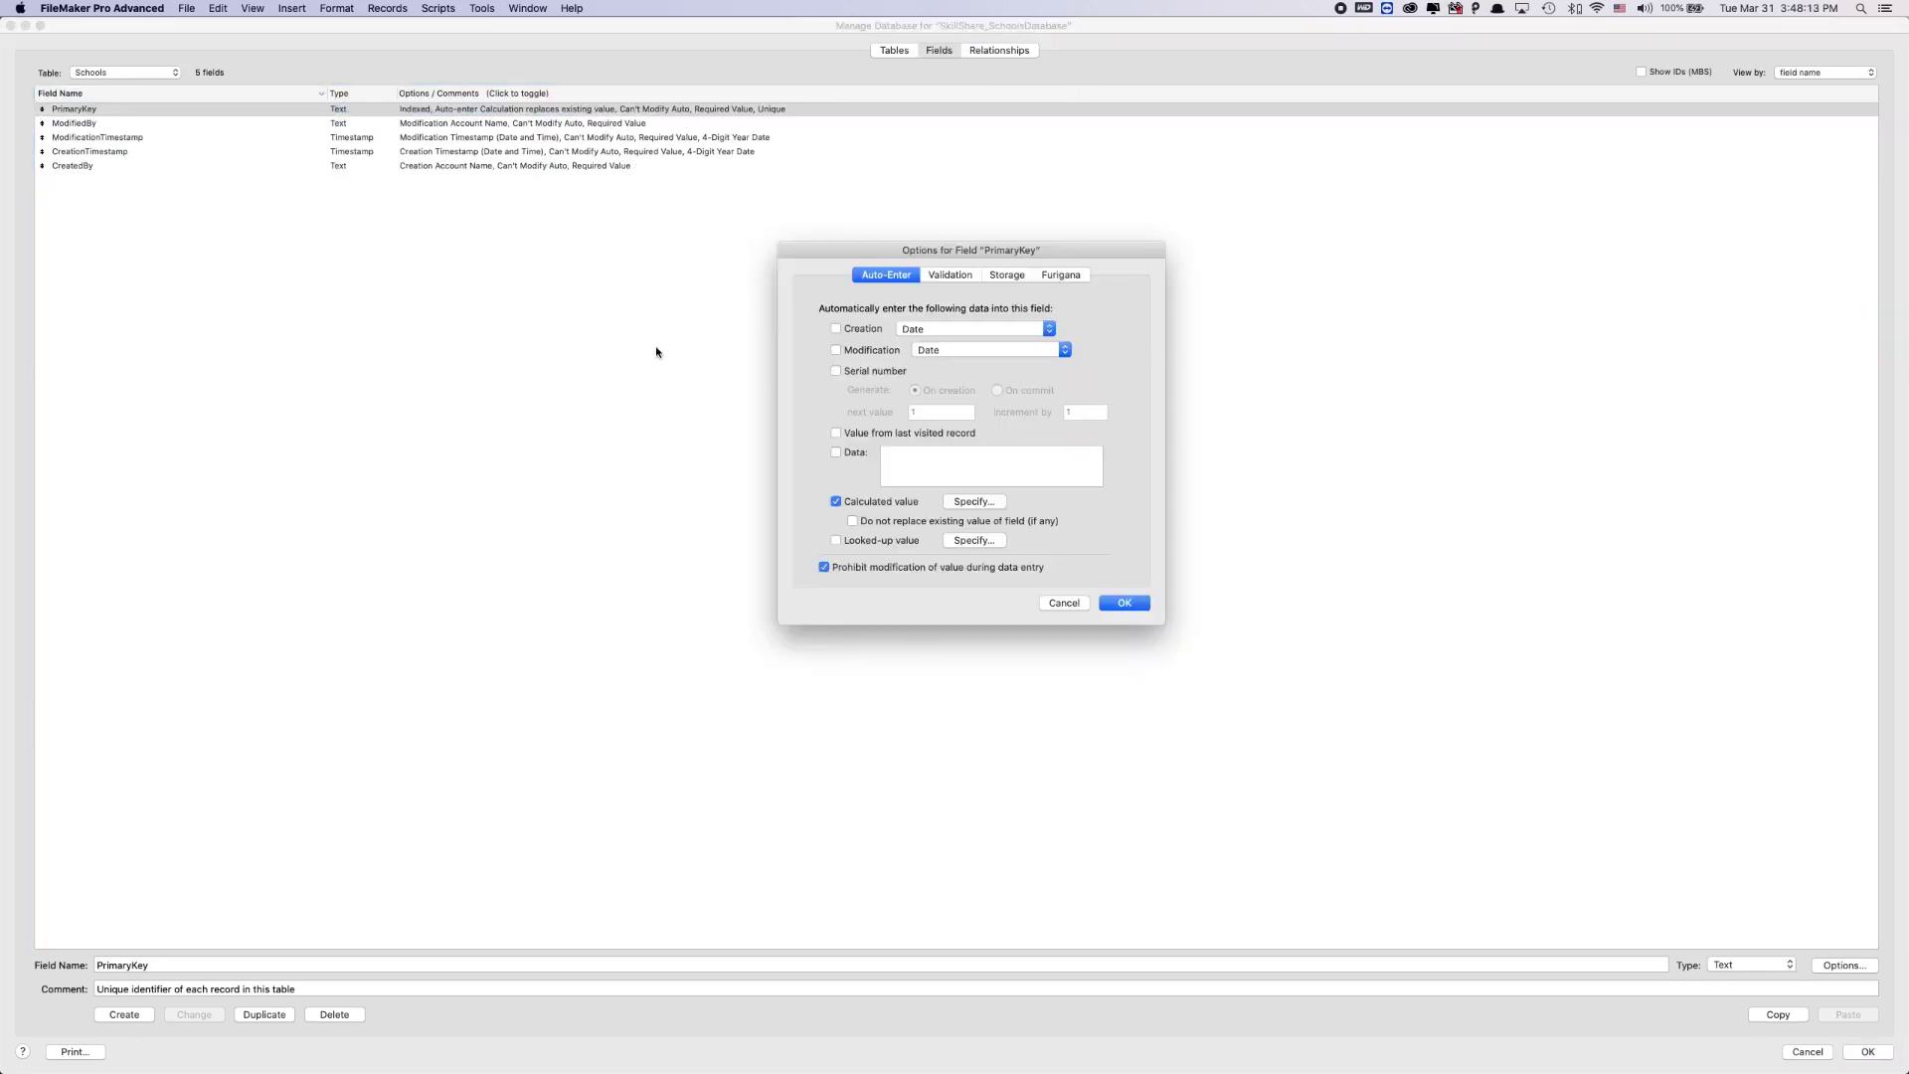
left_click(957, 503)
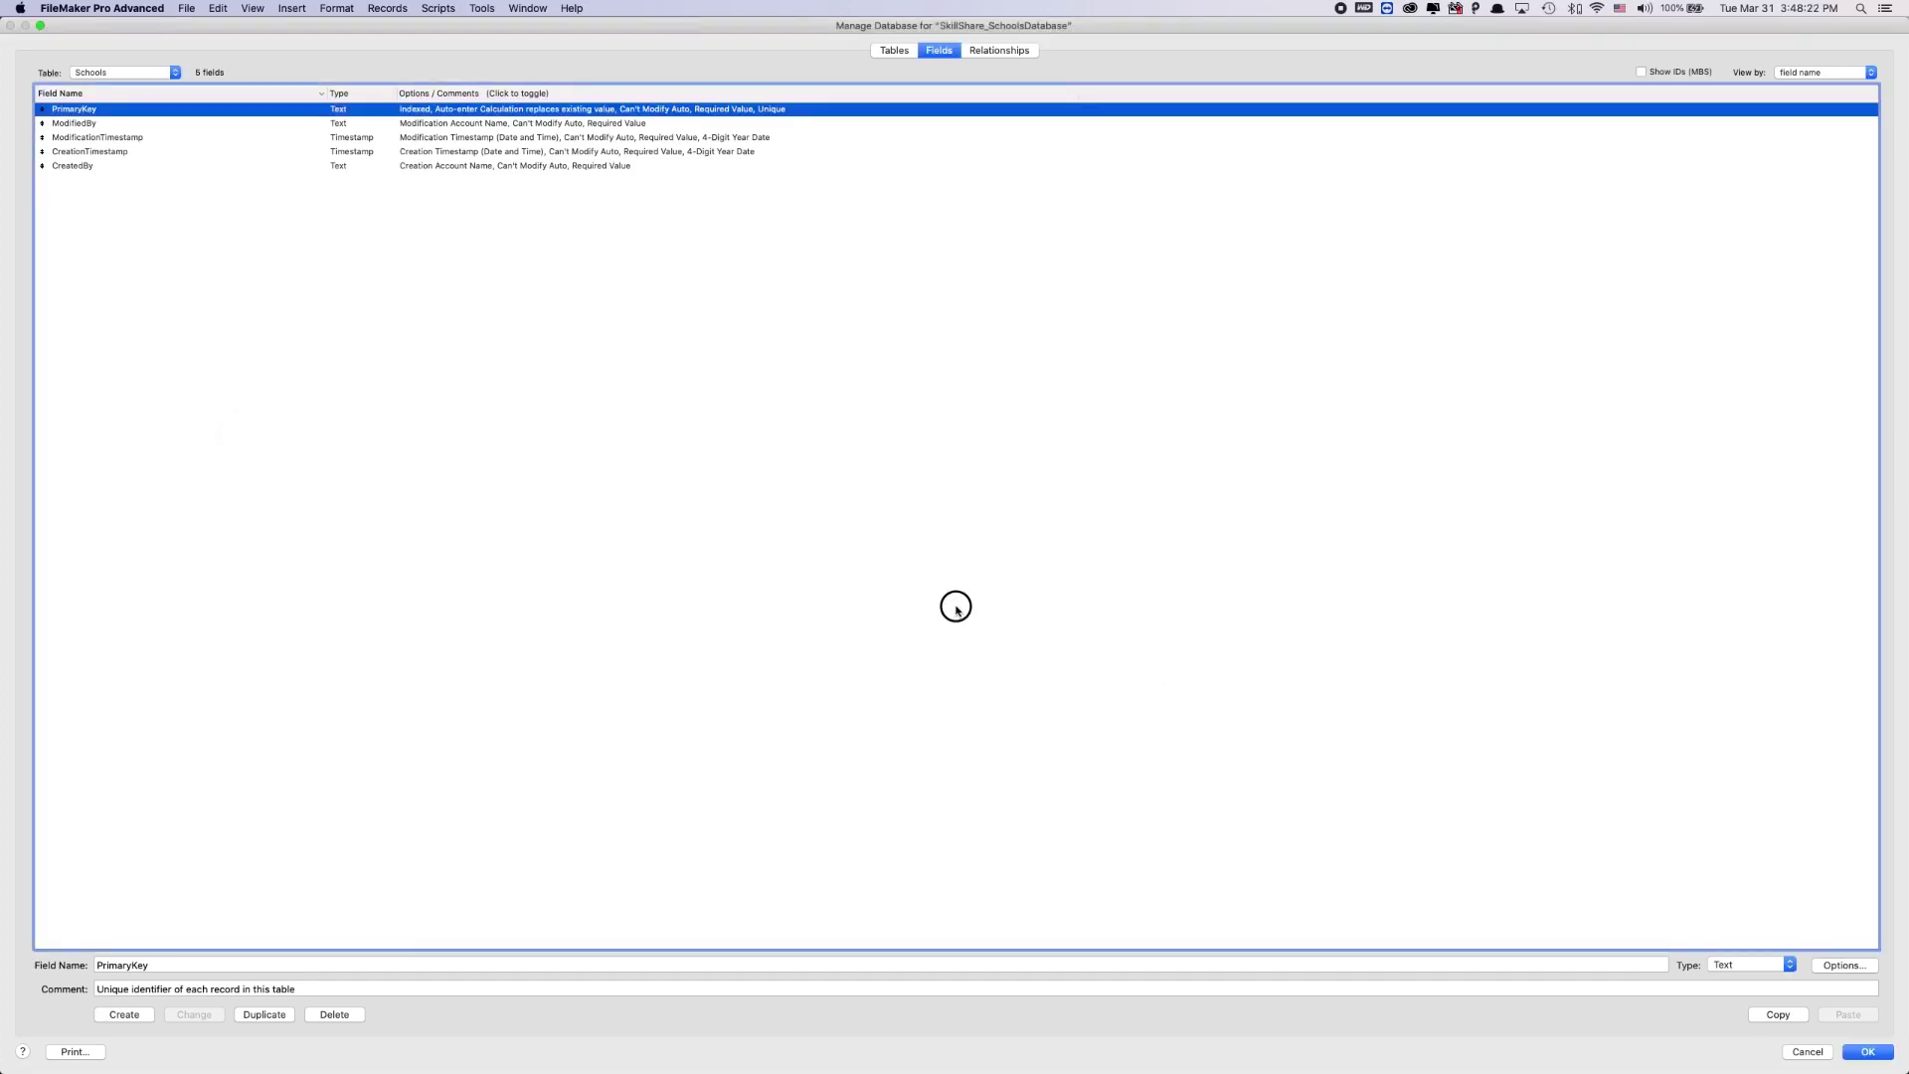
Step: Back out of PrimaryKey's options and keep Schools as the table being edited
left_click(956, 608)
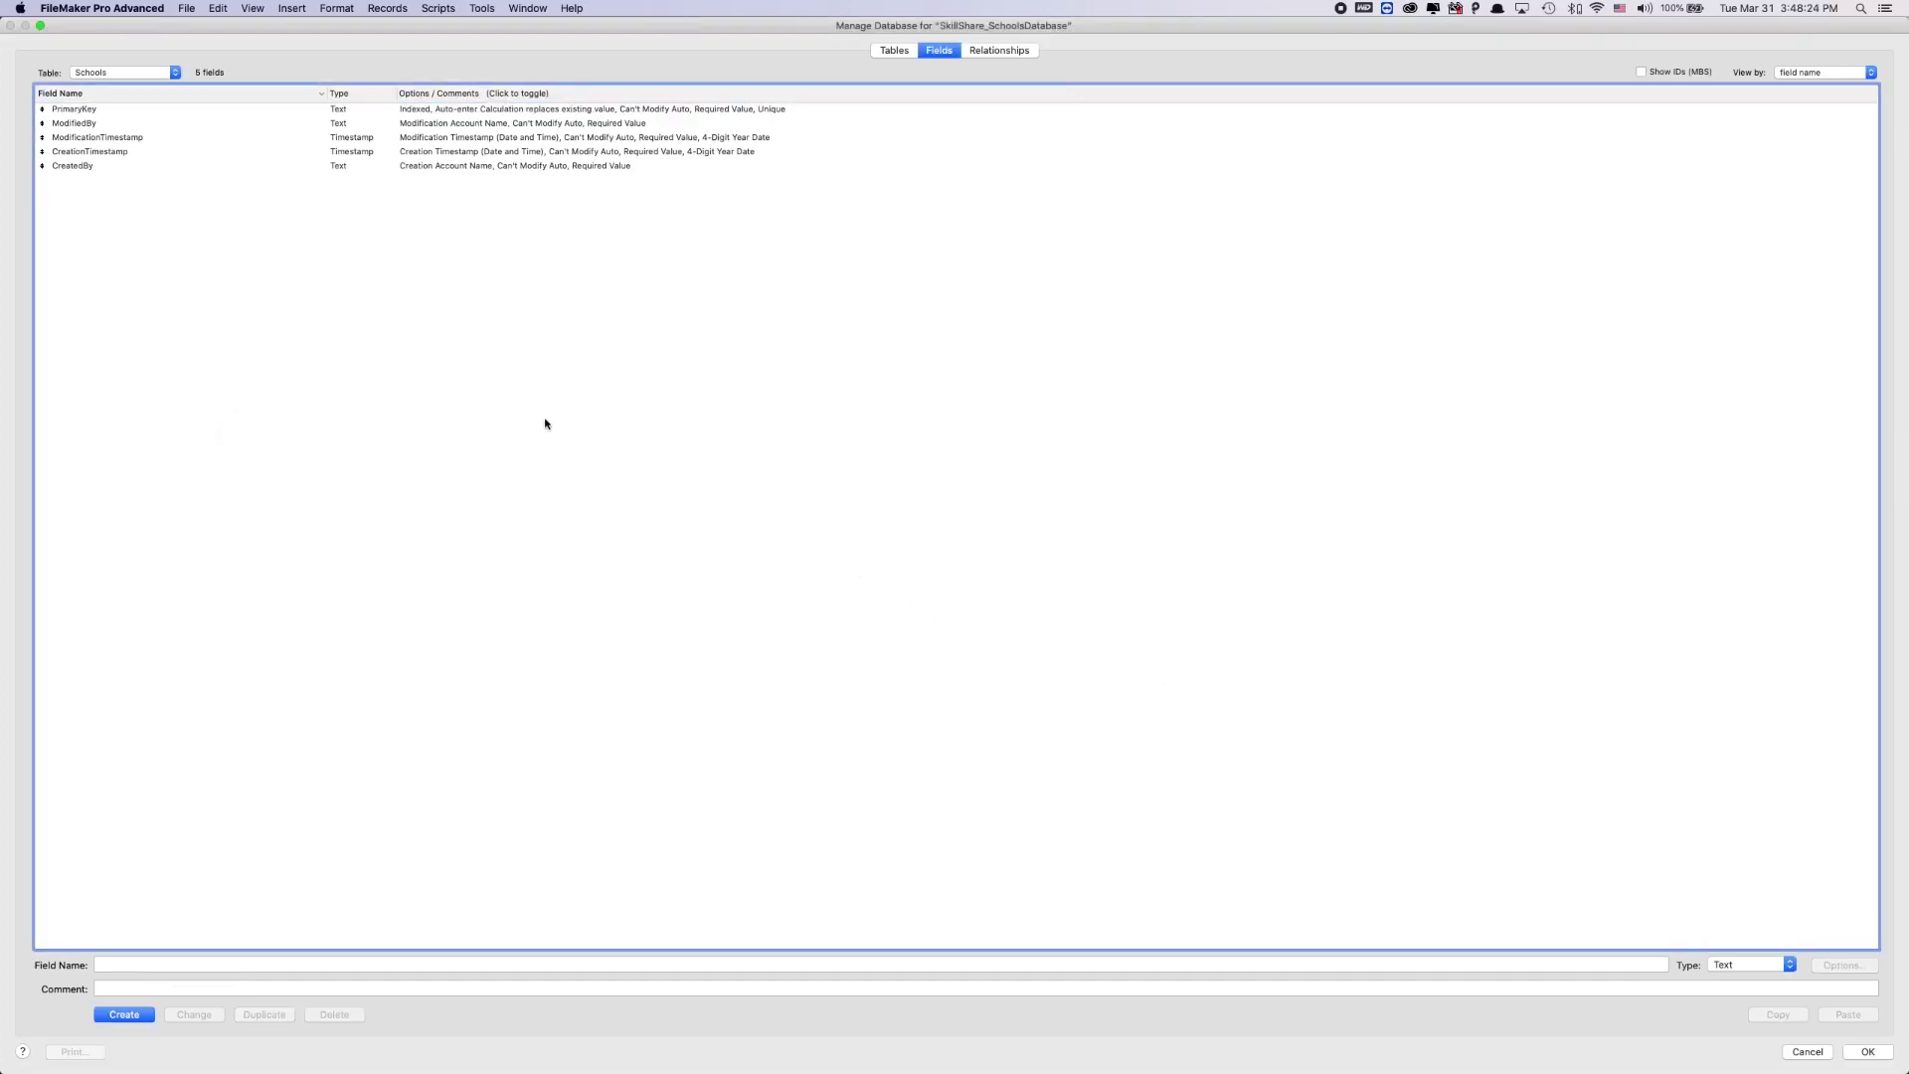
left_click(86, 114)
left_click(200, 256)
left_click(526, 967)
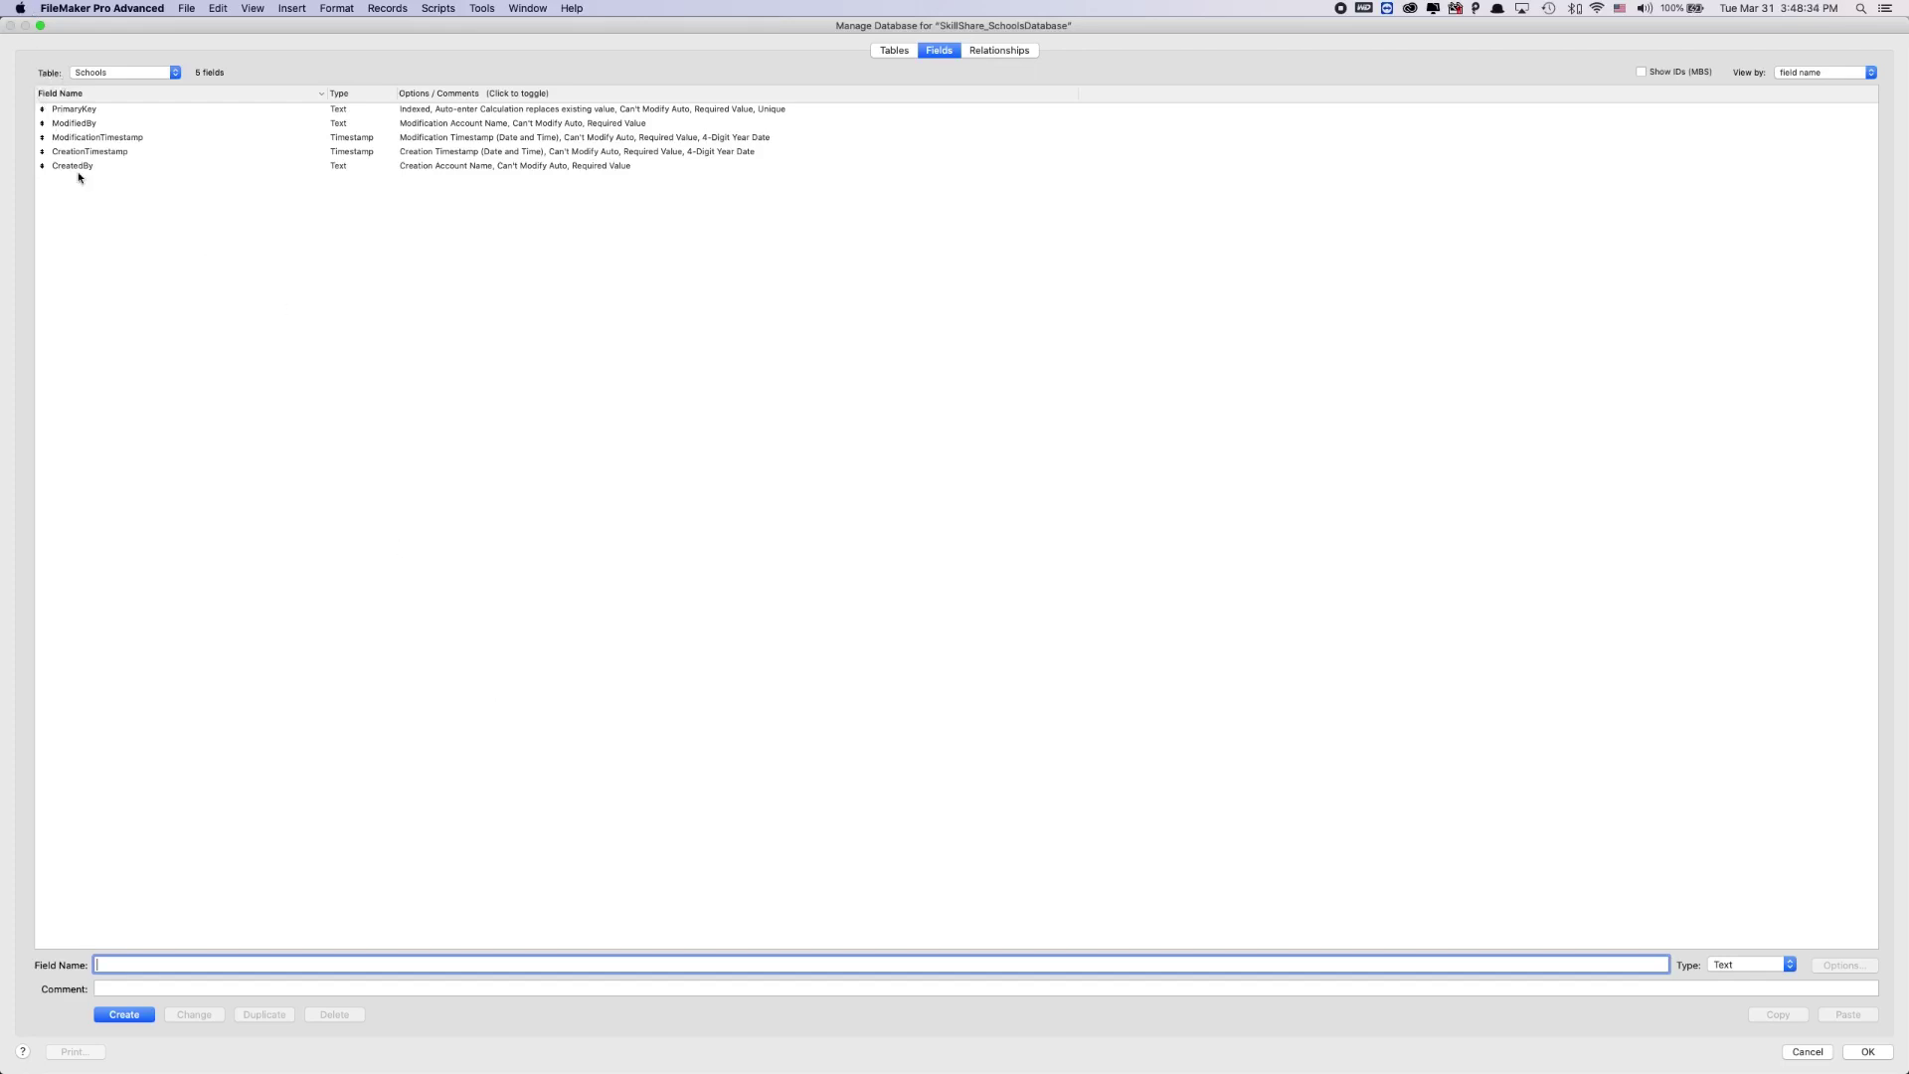
left_click(328, 261)
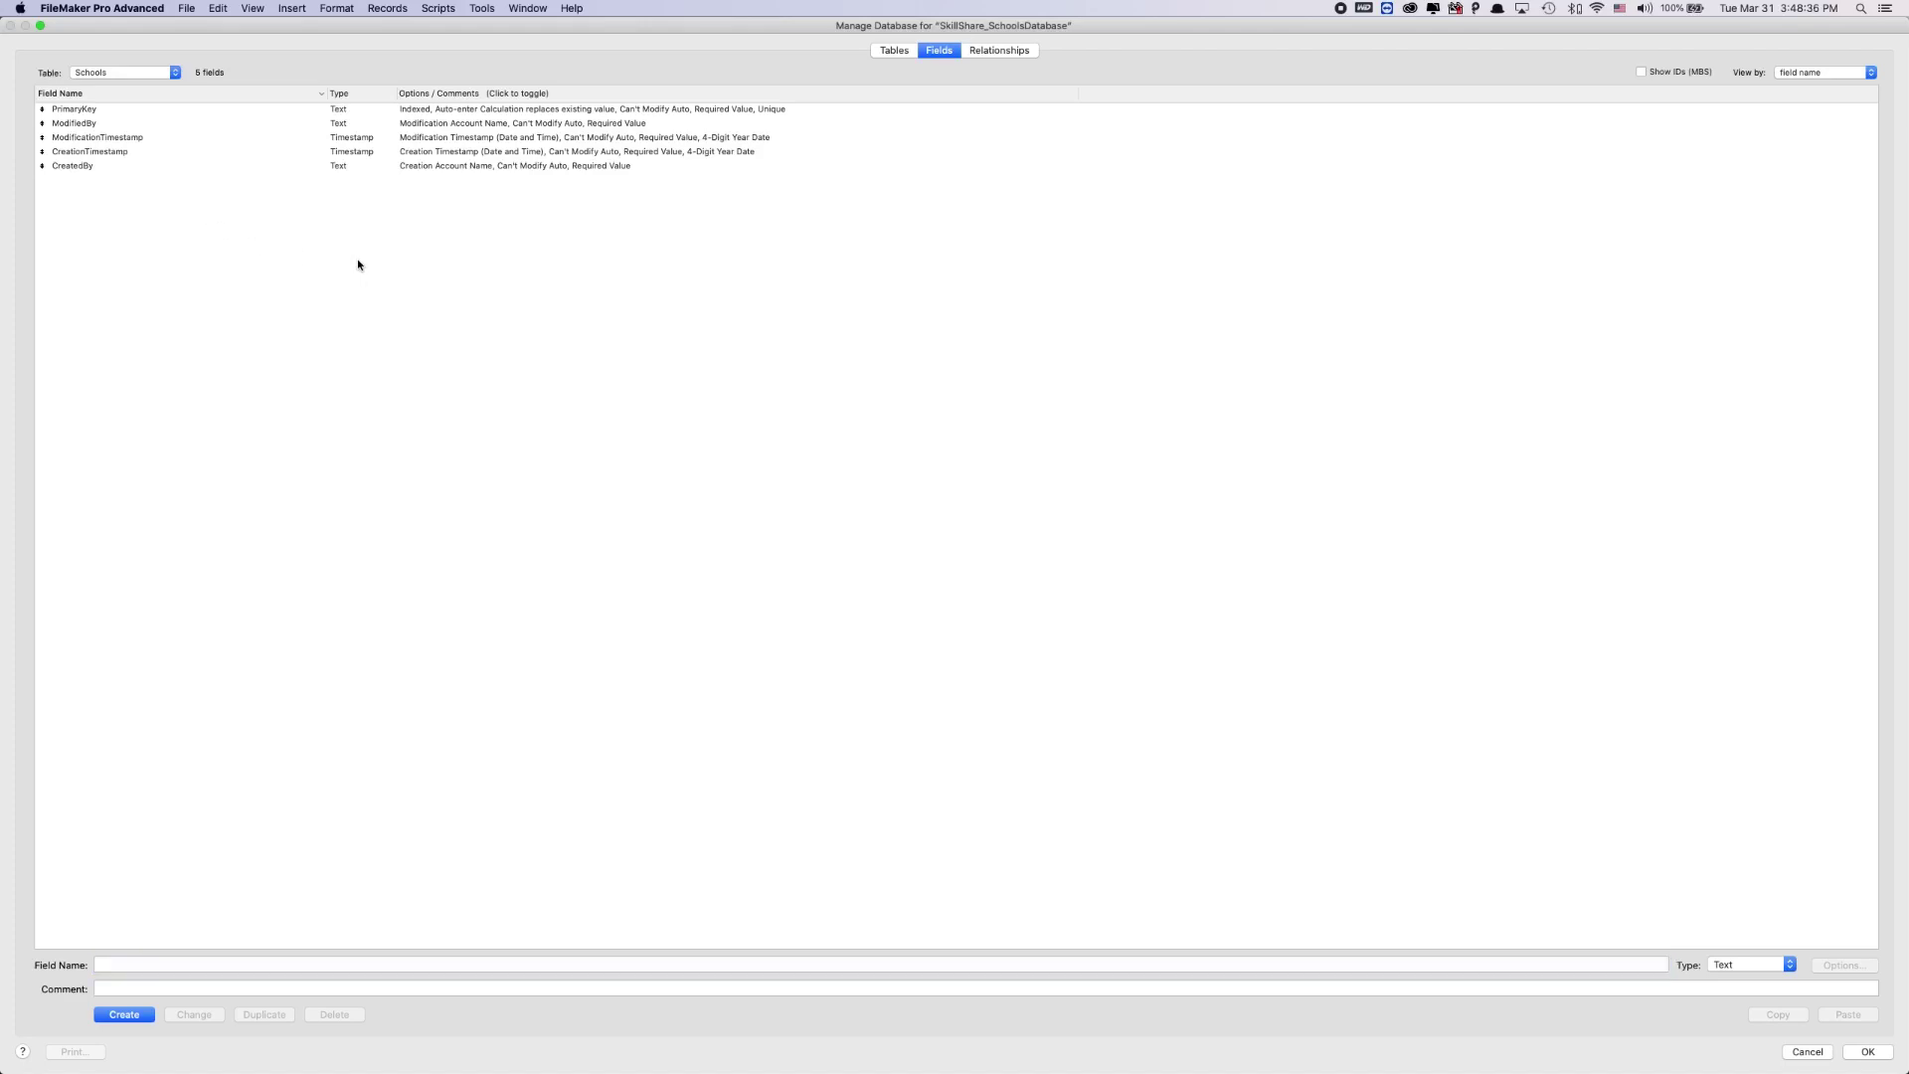
left_click(86, 72)
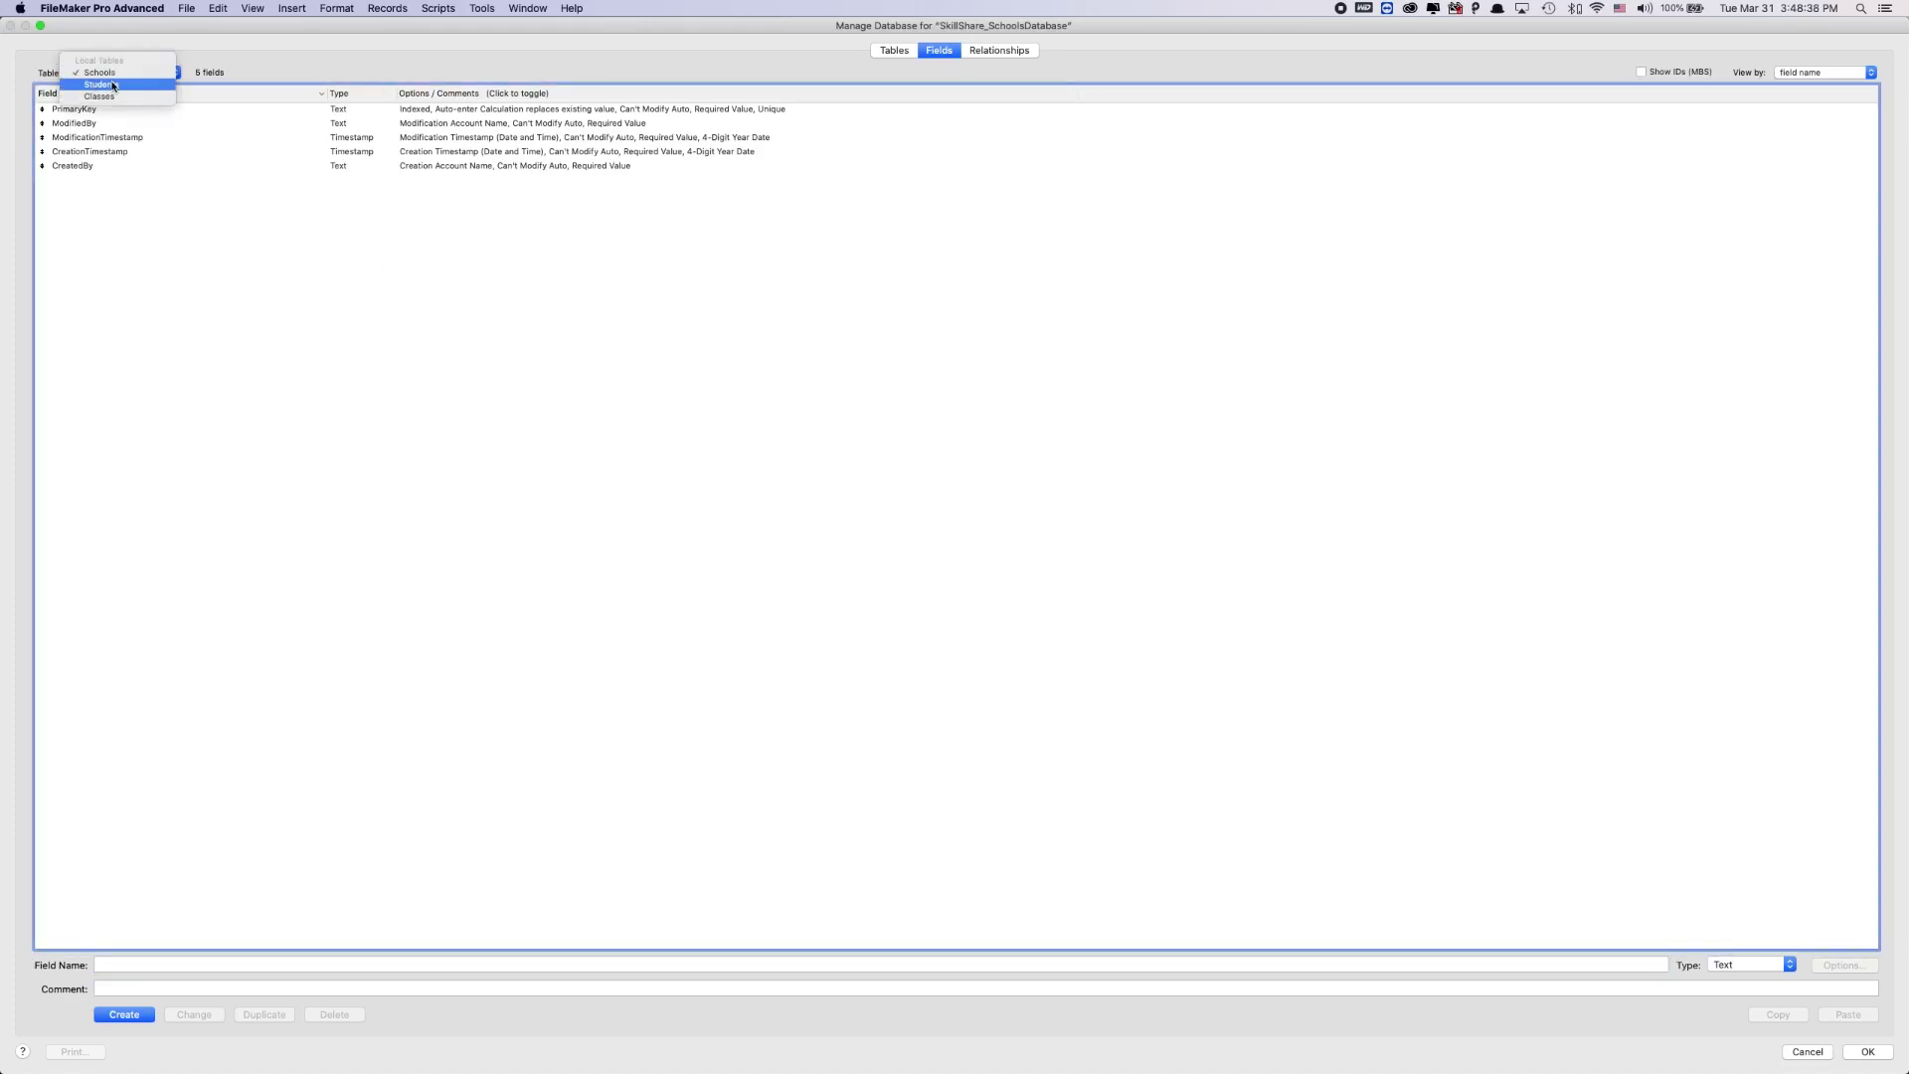
left_click(94, 81)
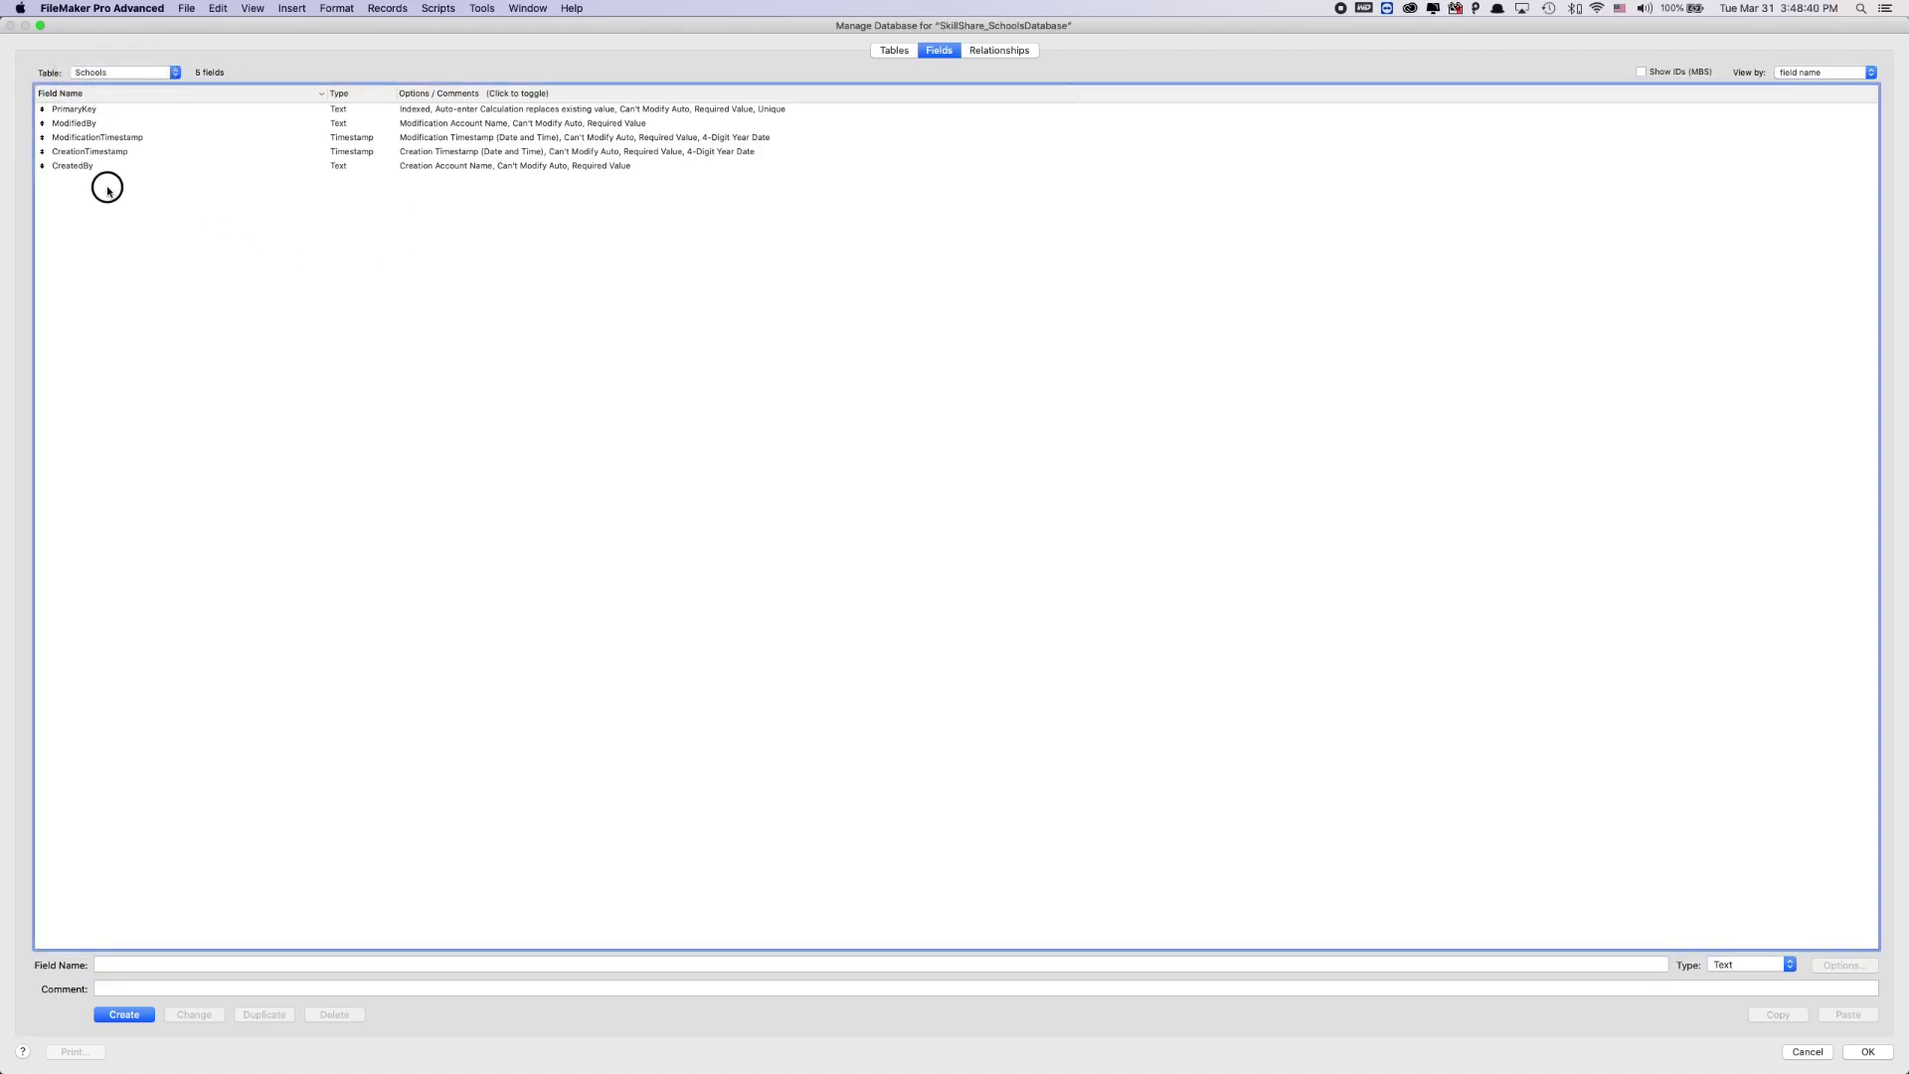
Step: Delete all five default Schools fields and reopen its now-empty field list
left_click_drag(106, 183, 94, 116)
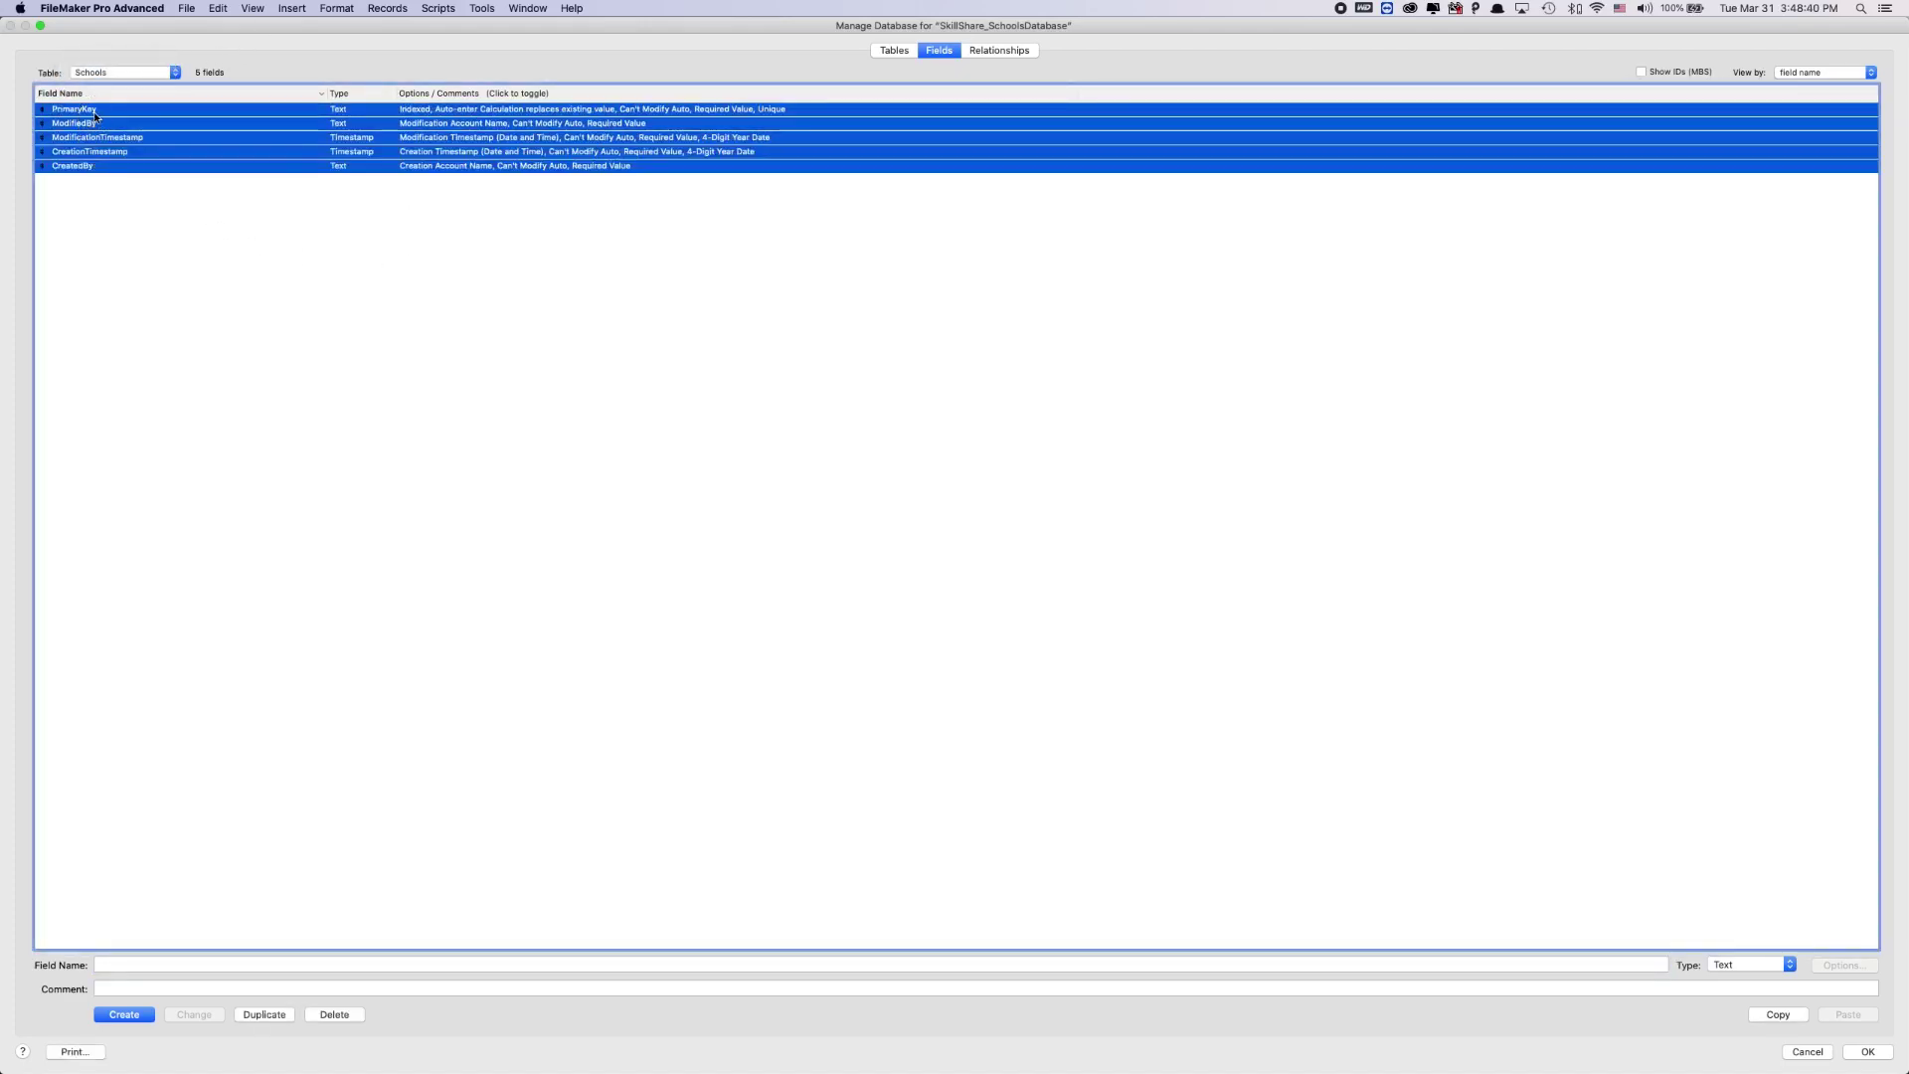
left_click(334, 1014)
left_click(247, 159)
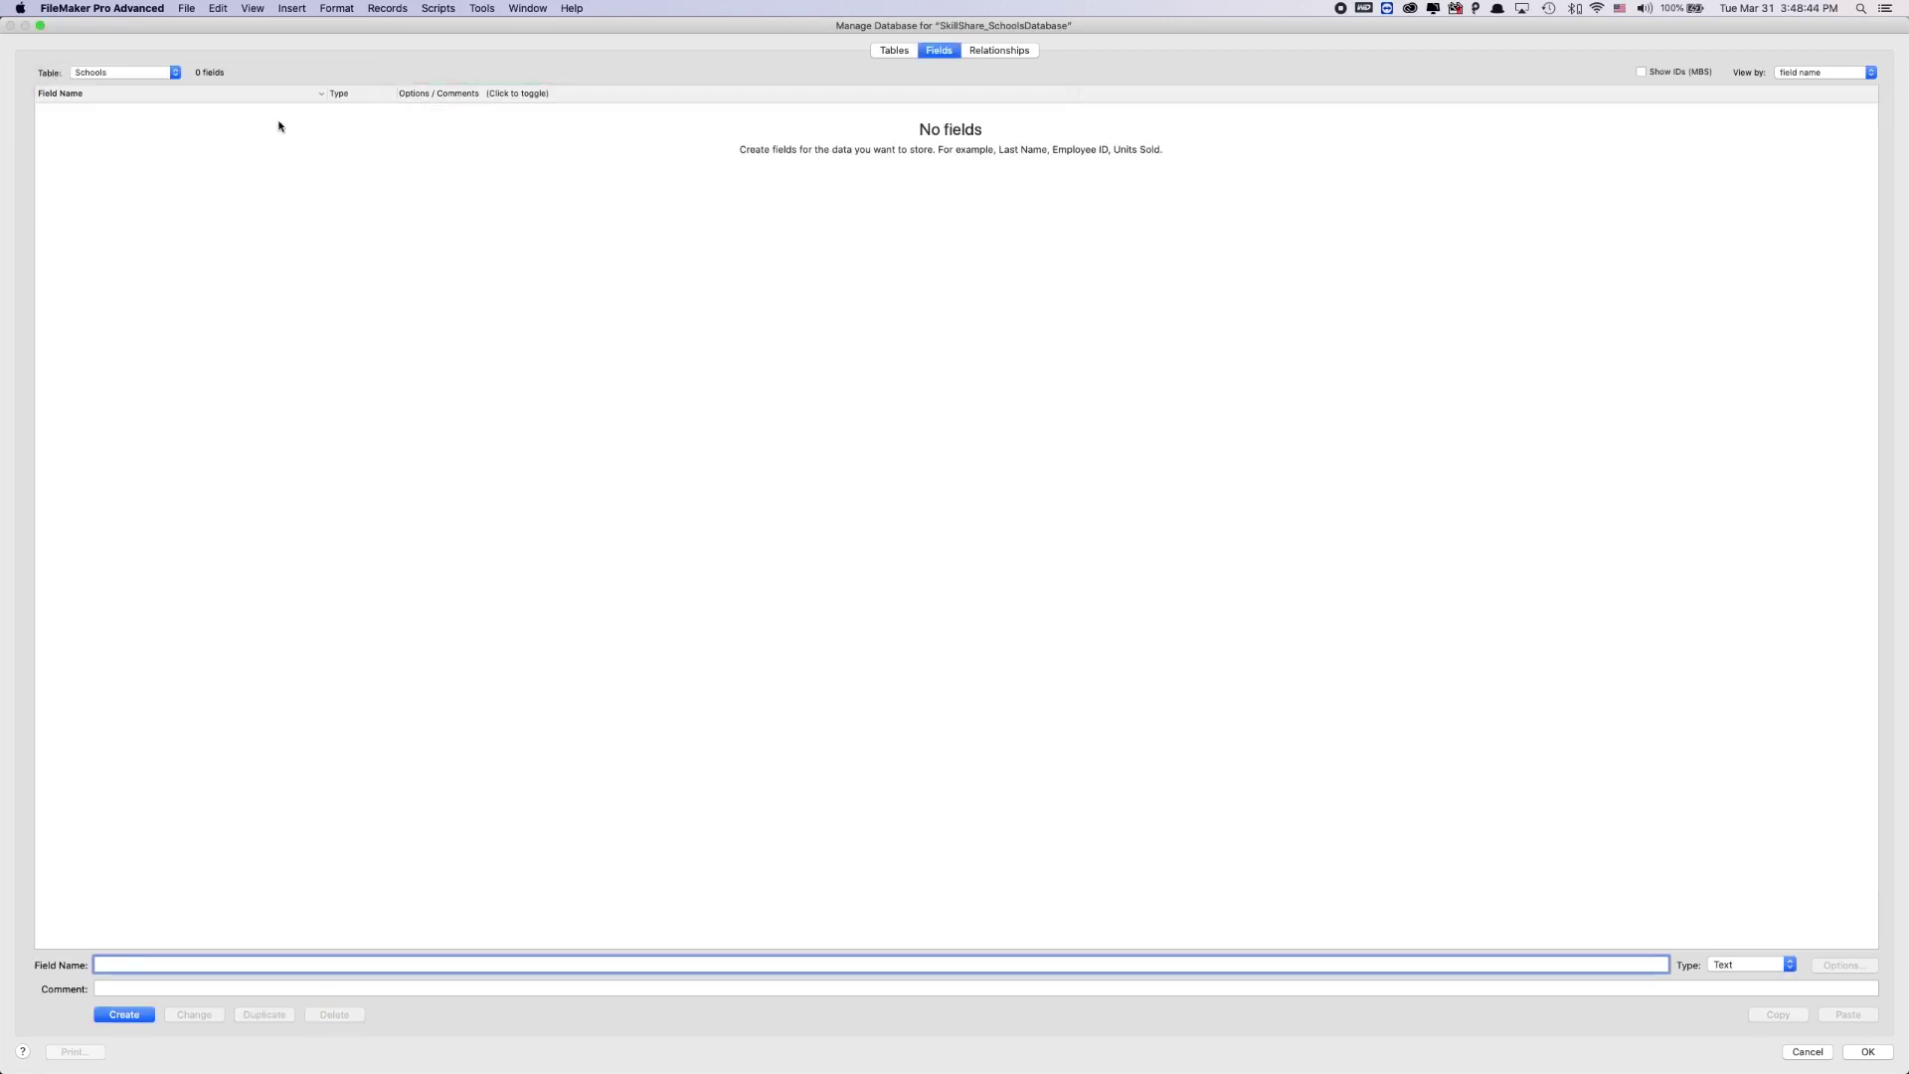
left_click(894, 47)
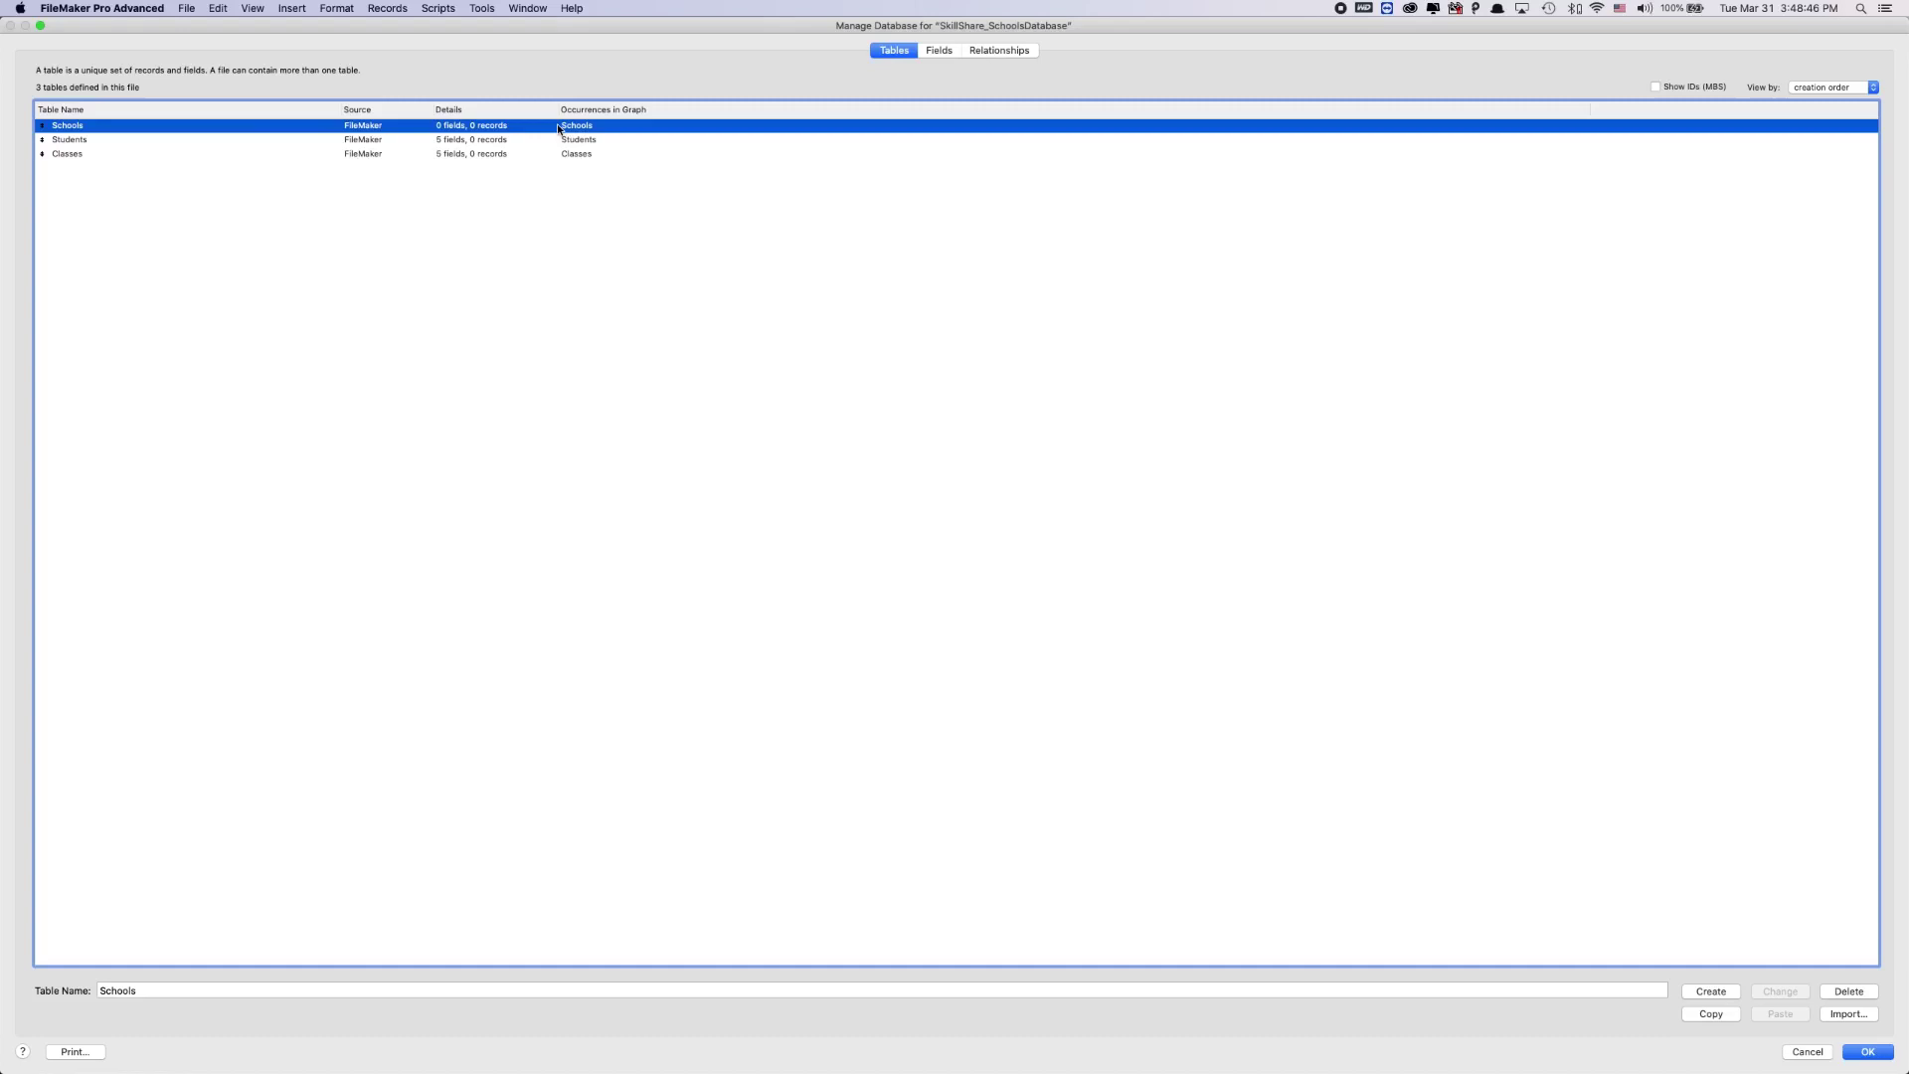
left_click(144, 204)
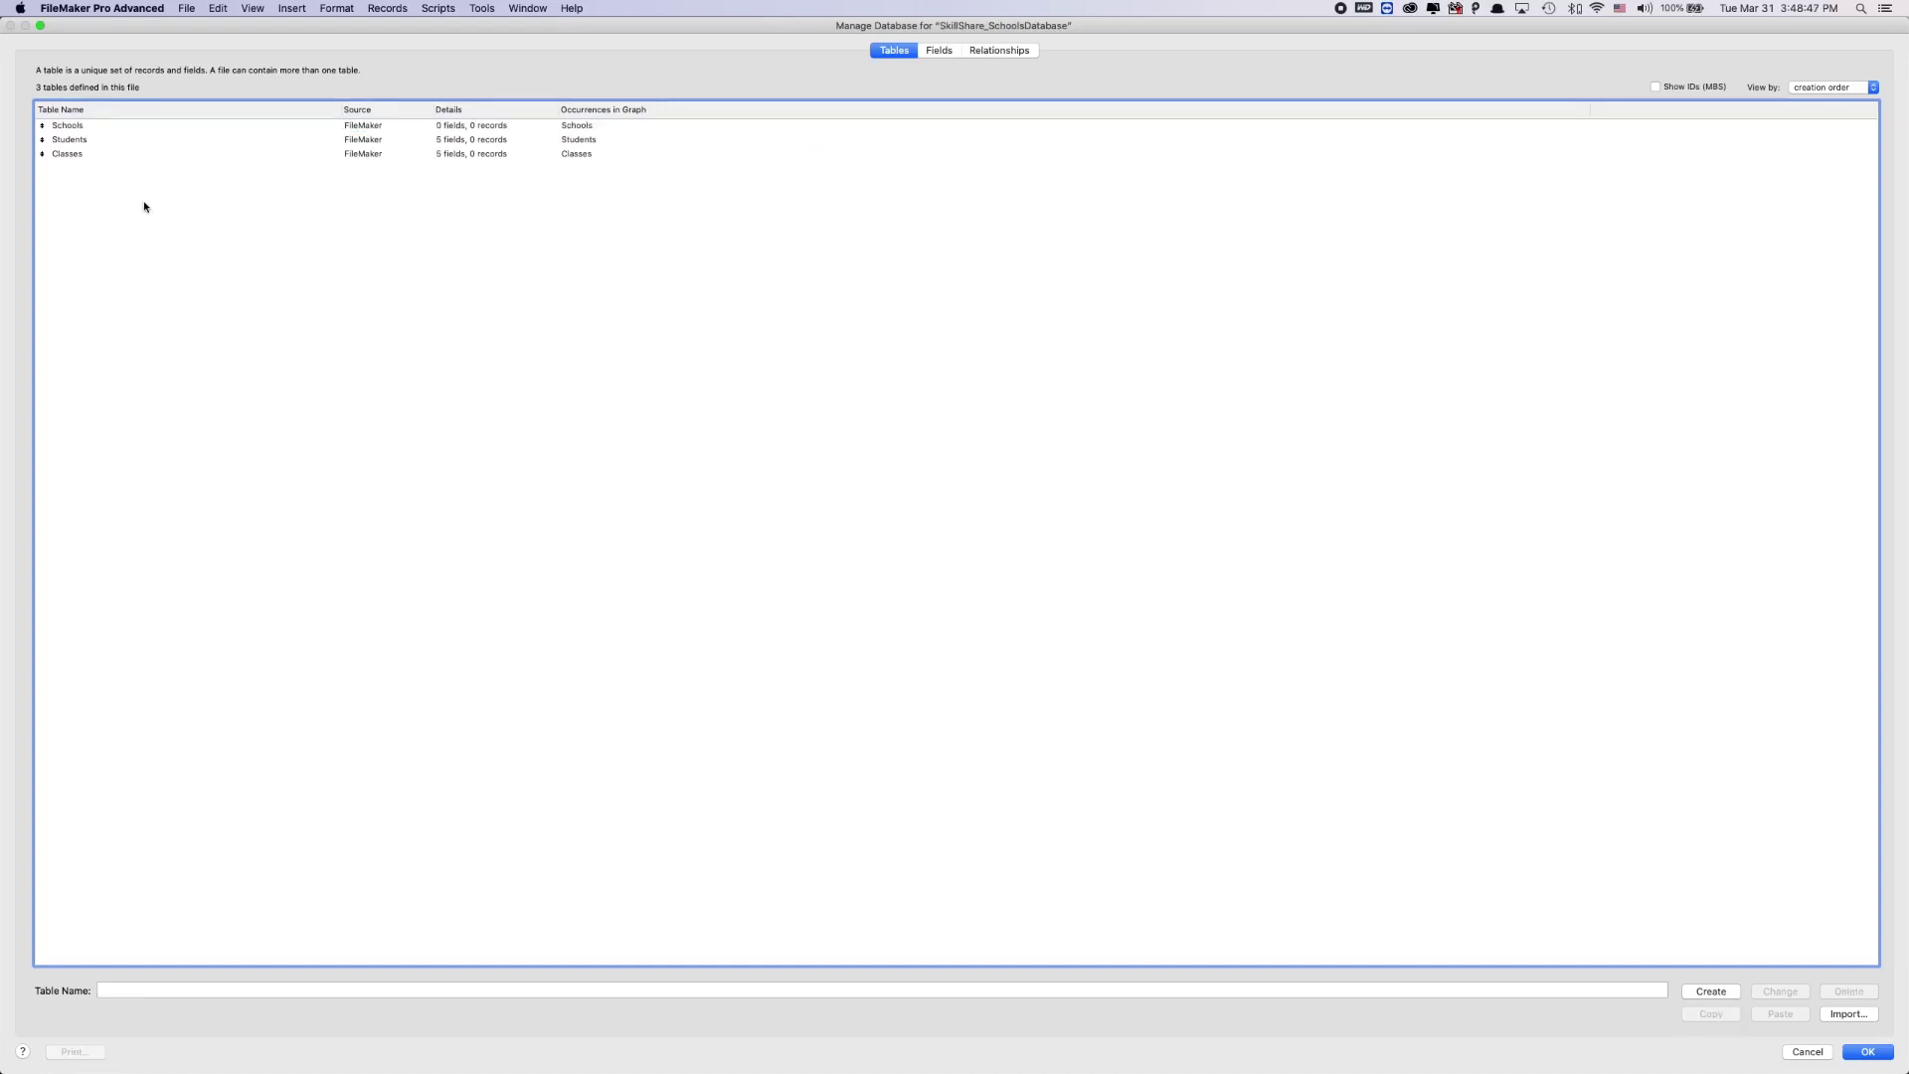
double_click(71, 127)
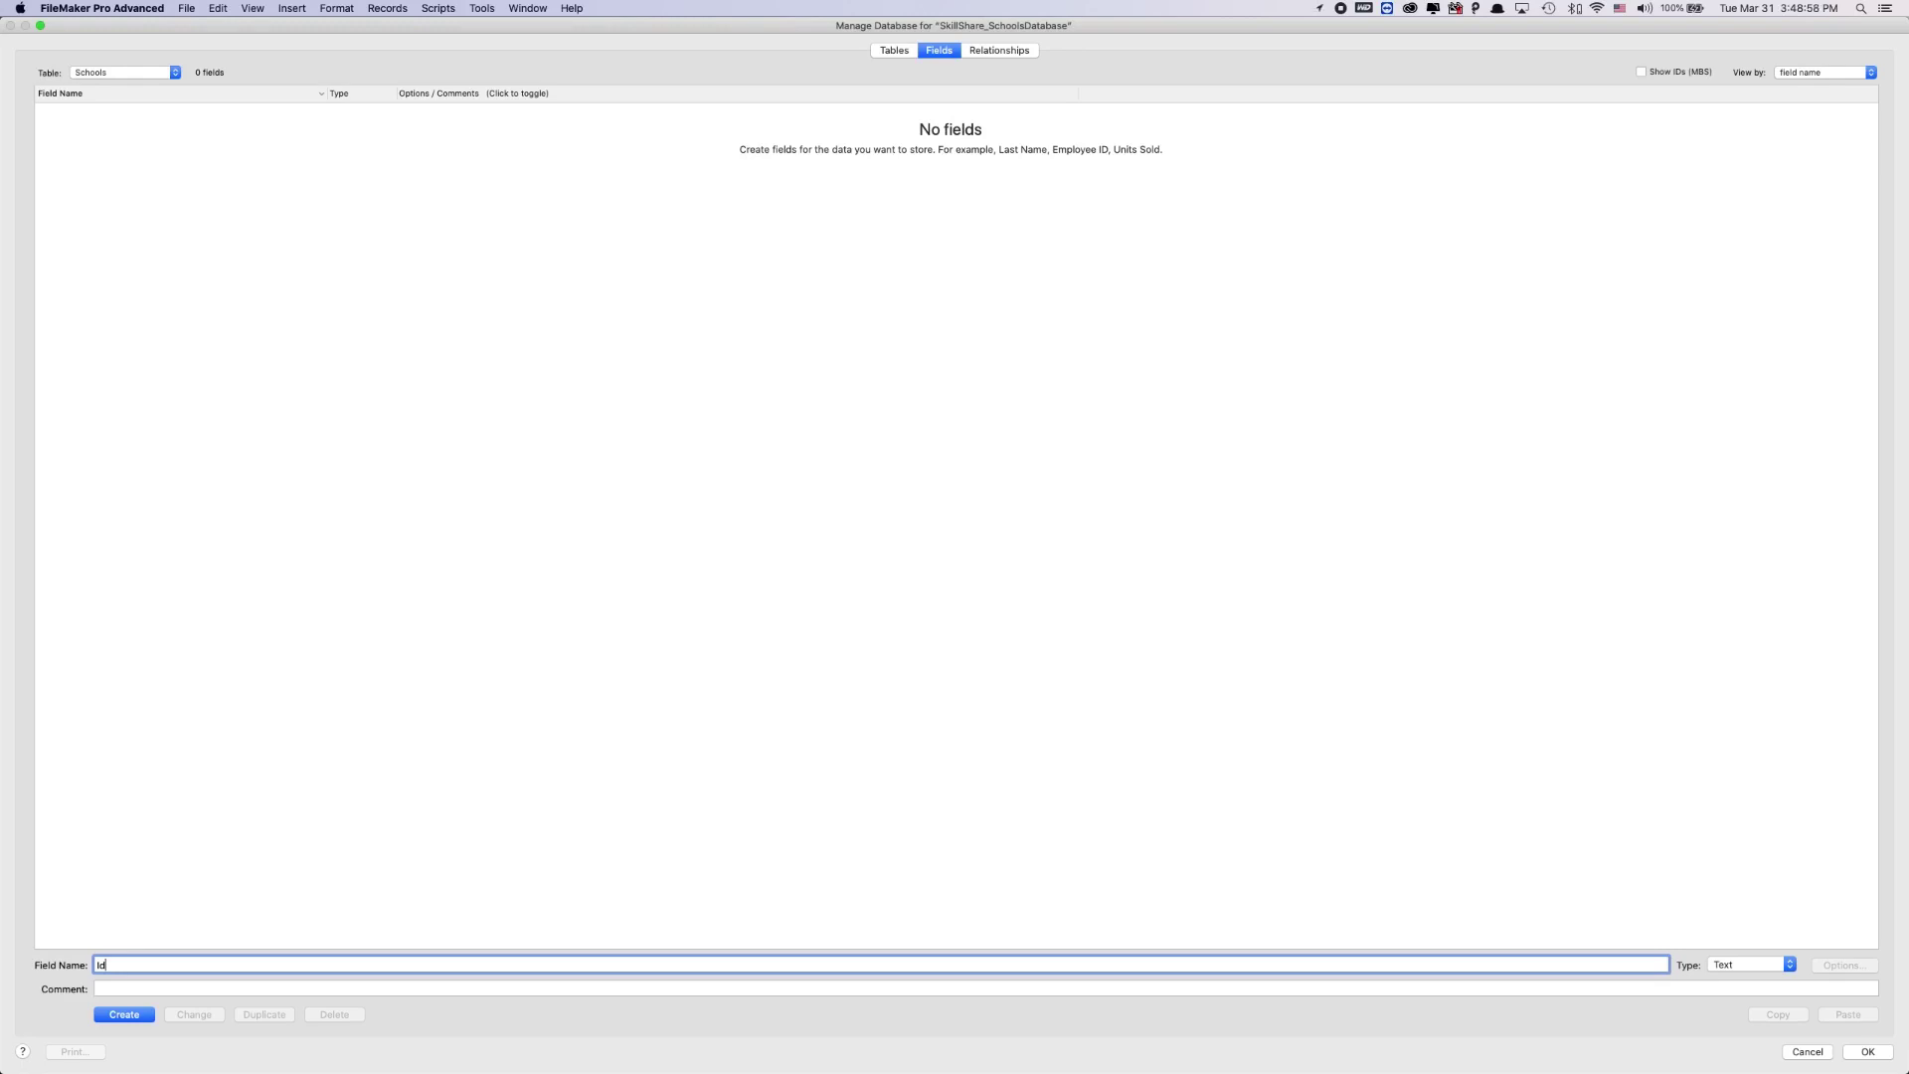
Step: Set the pending Id field's type to Number with Cmd+N and check the Type list
key("super+n")
left_click(1716, 966)
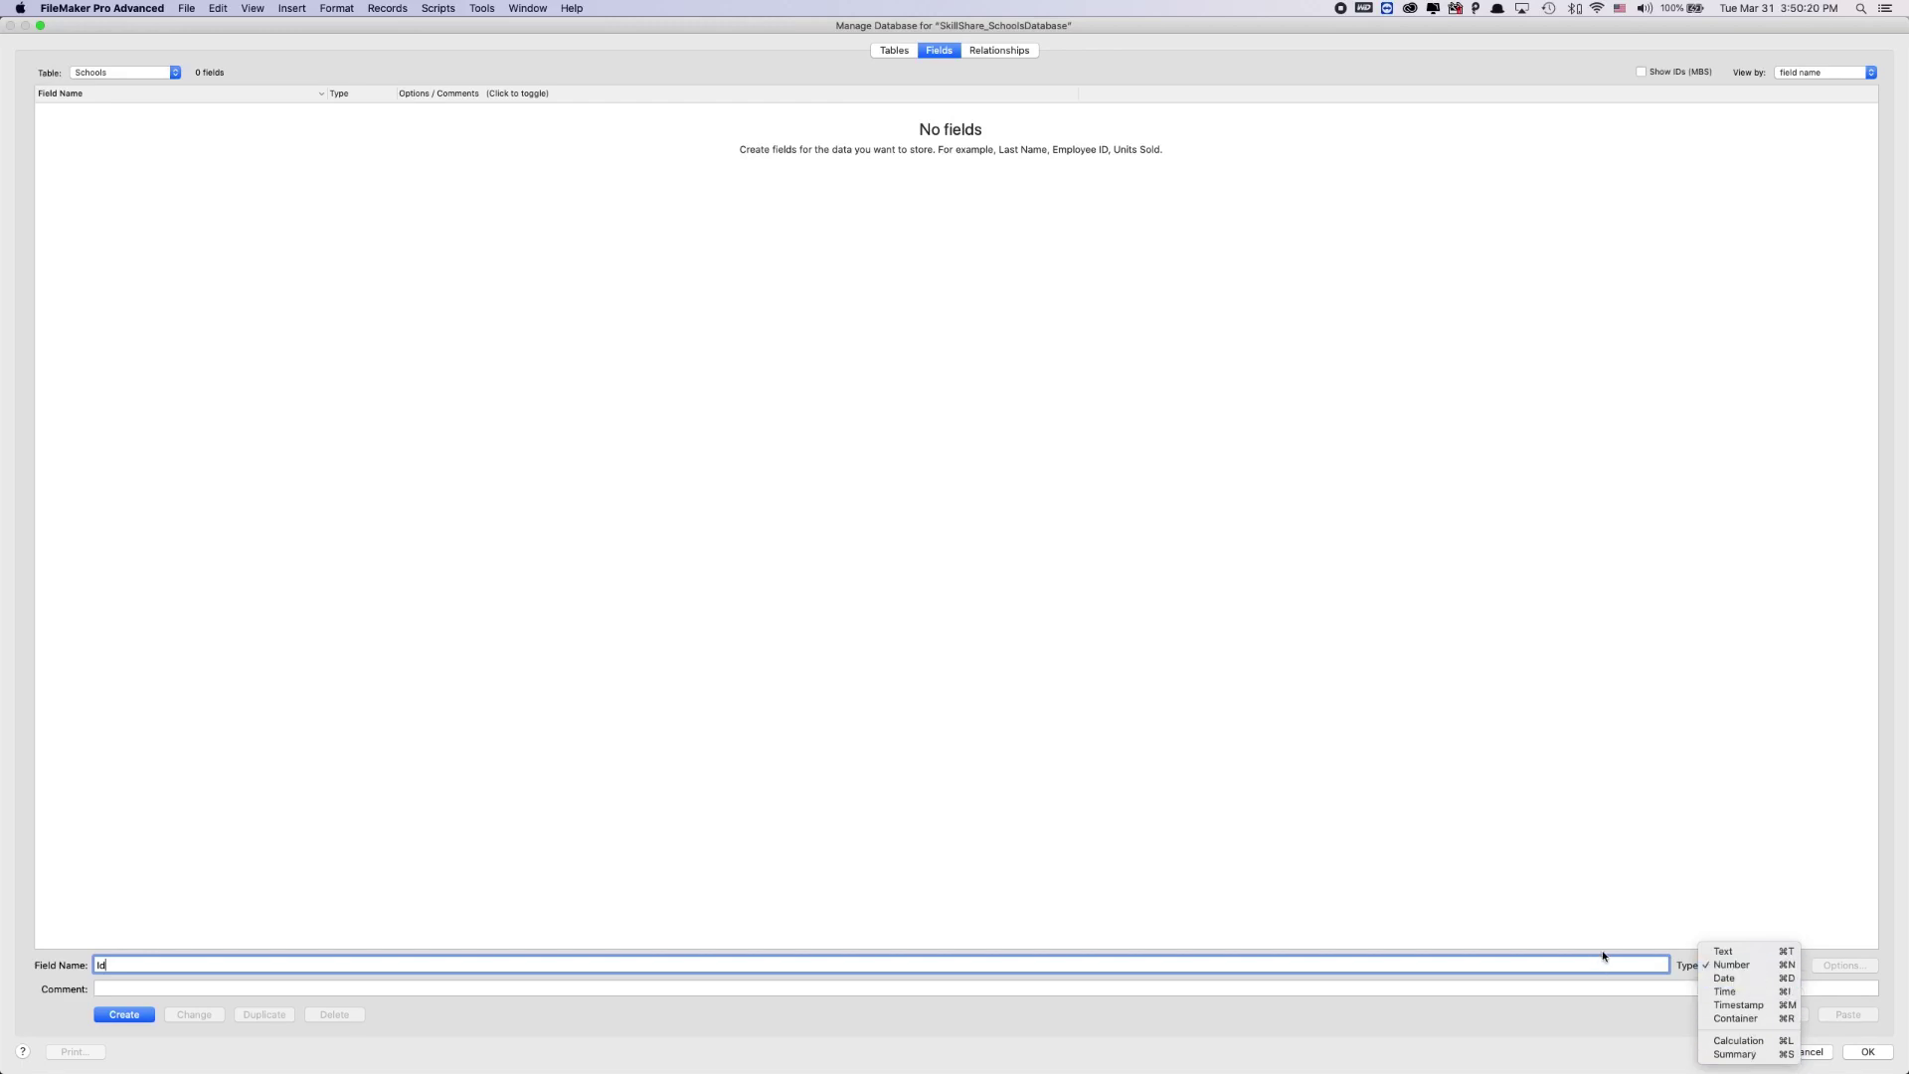
Step: Keep Number as the type and create the Id field in Schools
left_click(1570, 1007)
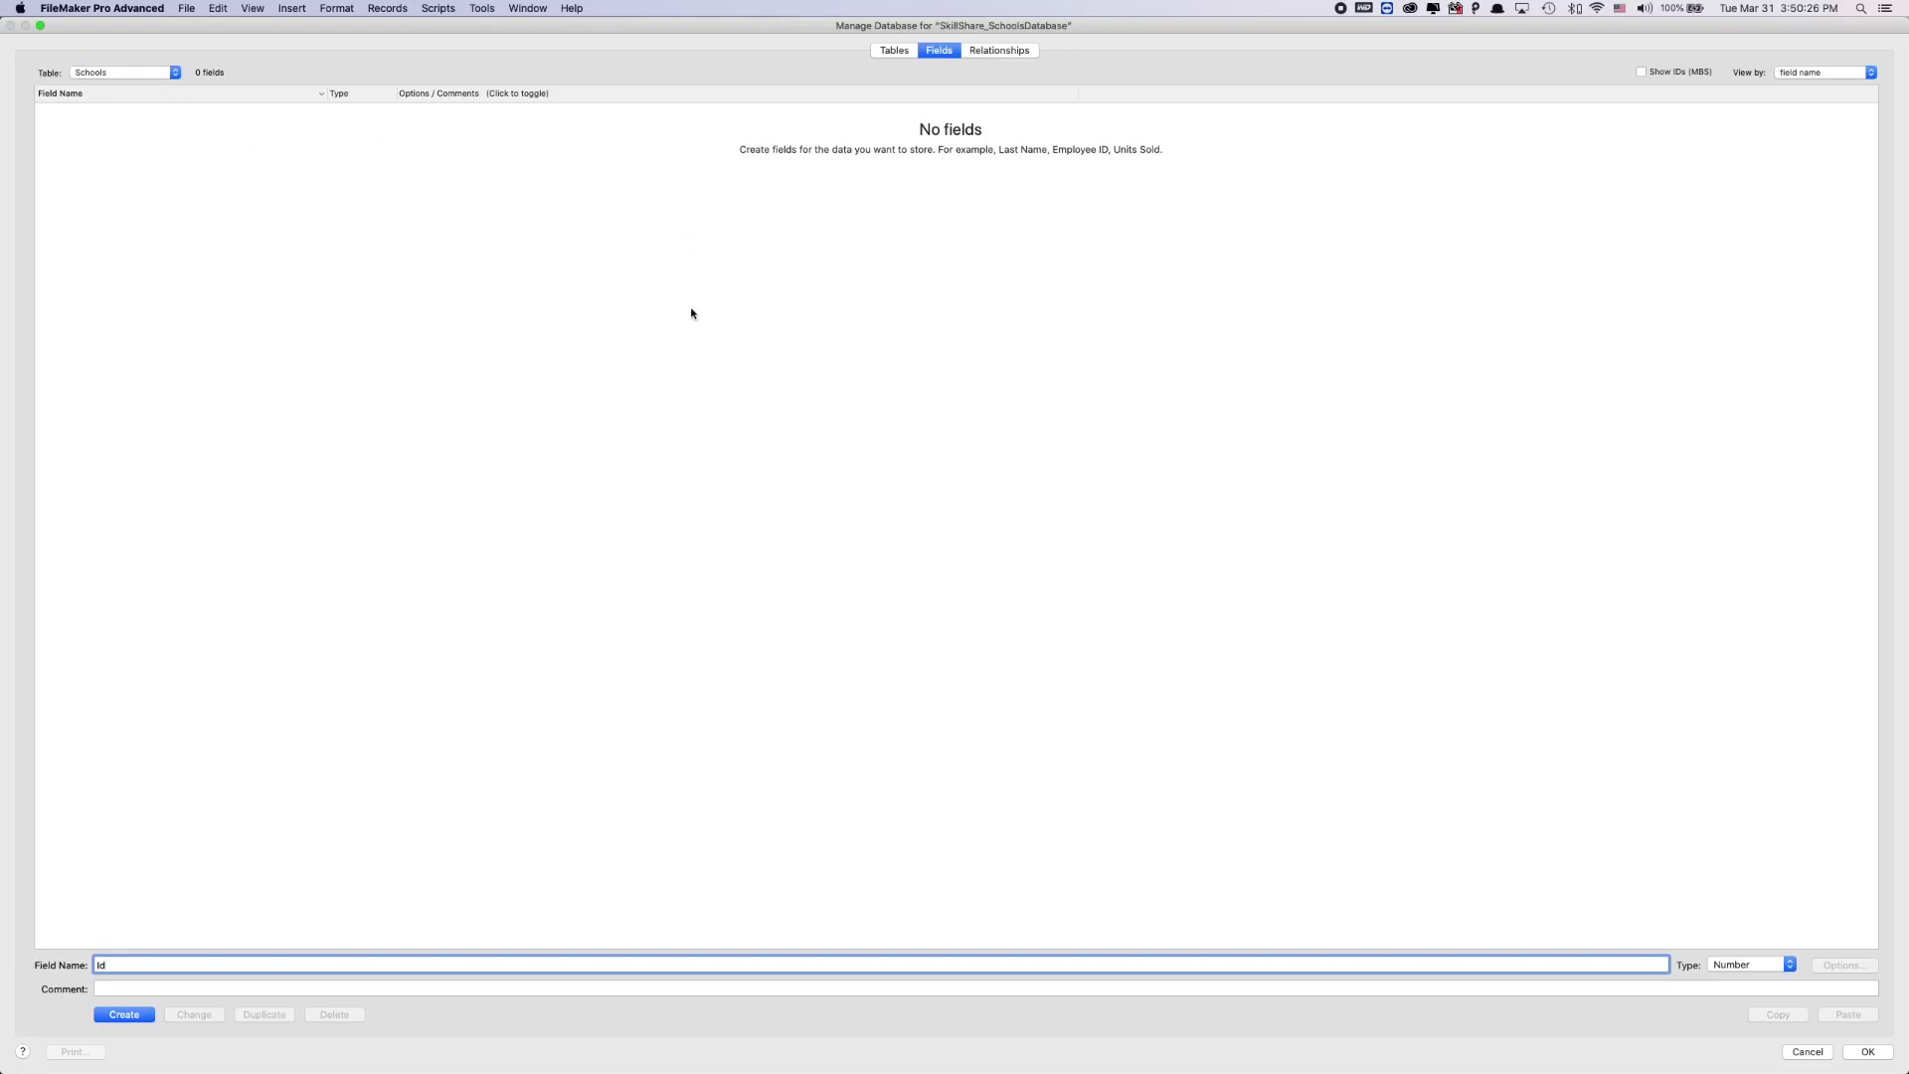
left_click(124, 1014)
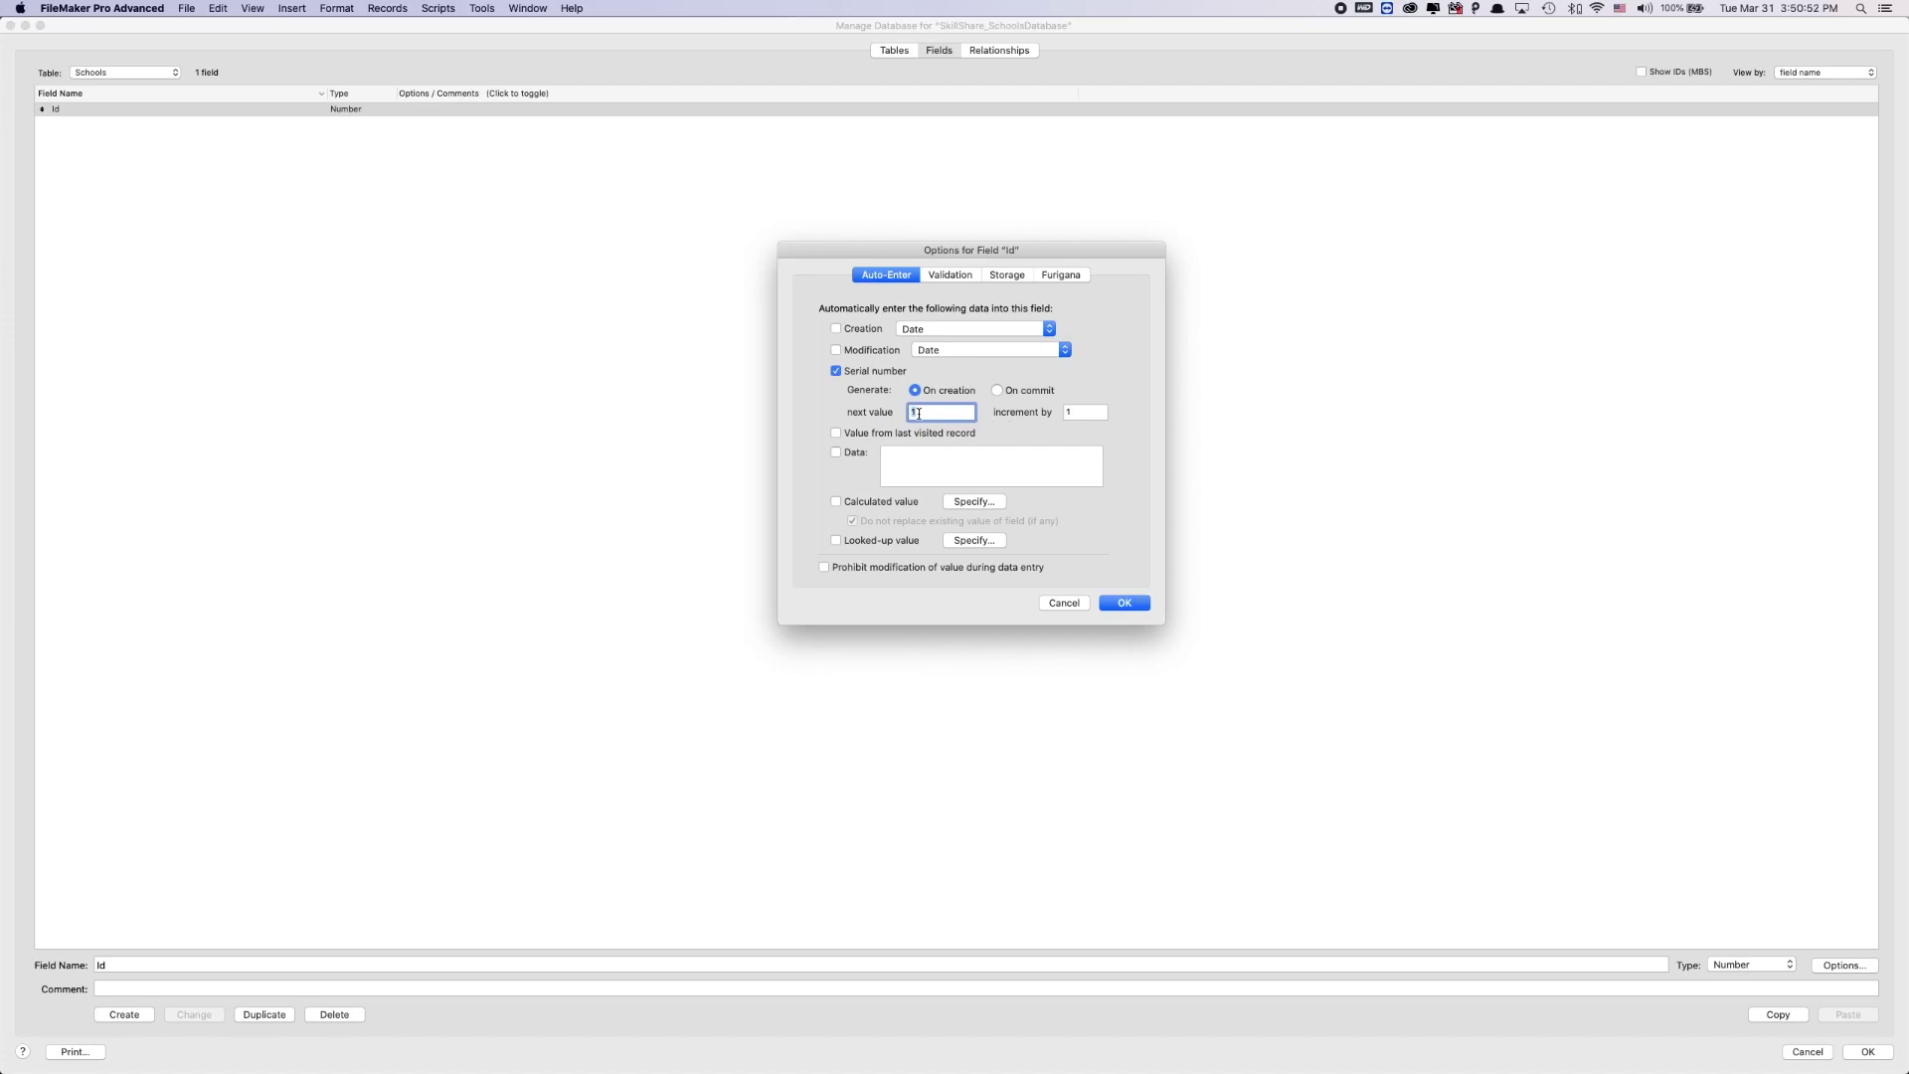
Step: Confirm Id's auto-enter serial number with next value 1 and increment 1
left_click(1074, 413)
left_click(952, 413)
left_click(1122, 603)
Step: Reopen Id's options to verify the serial setting, then begin naming another field
left_click(696, 410)
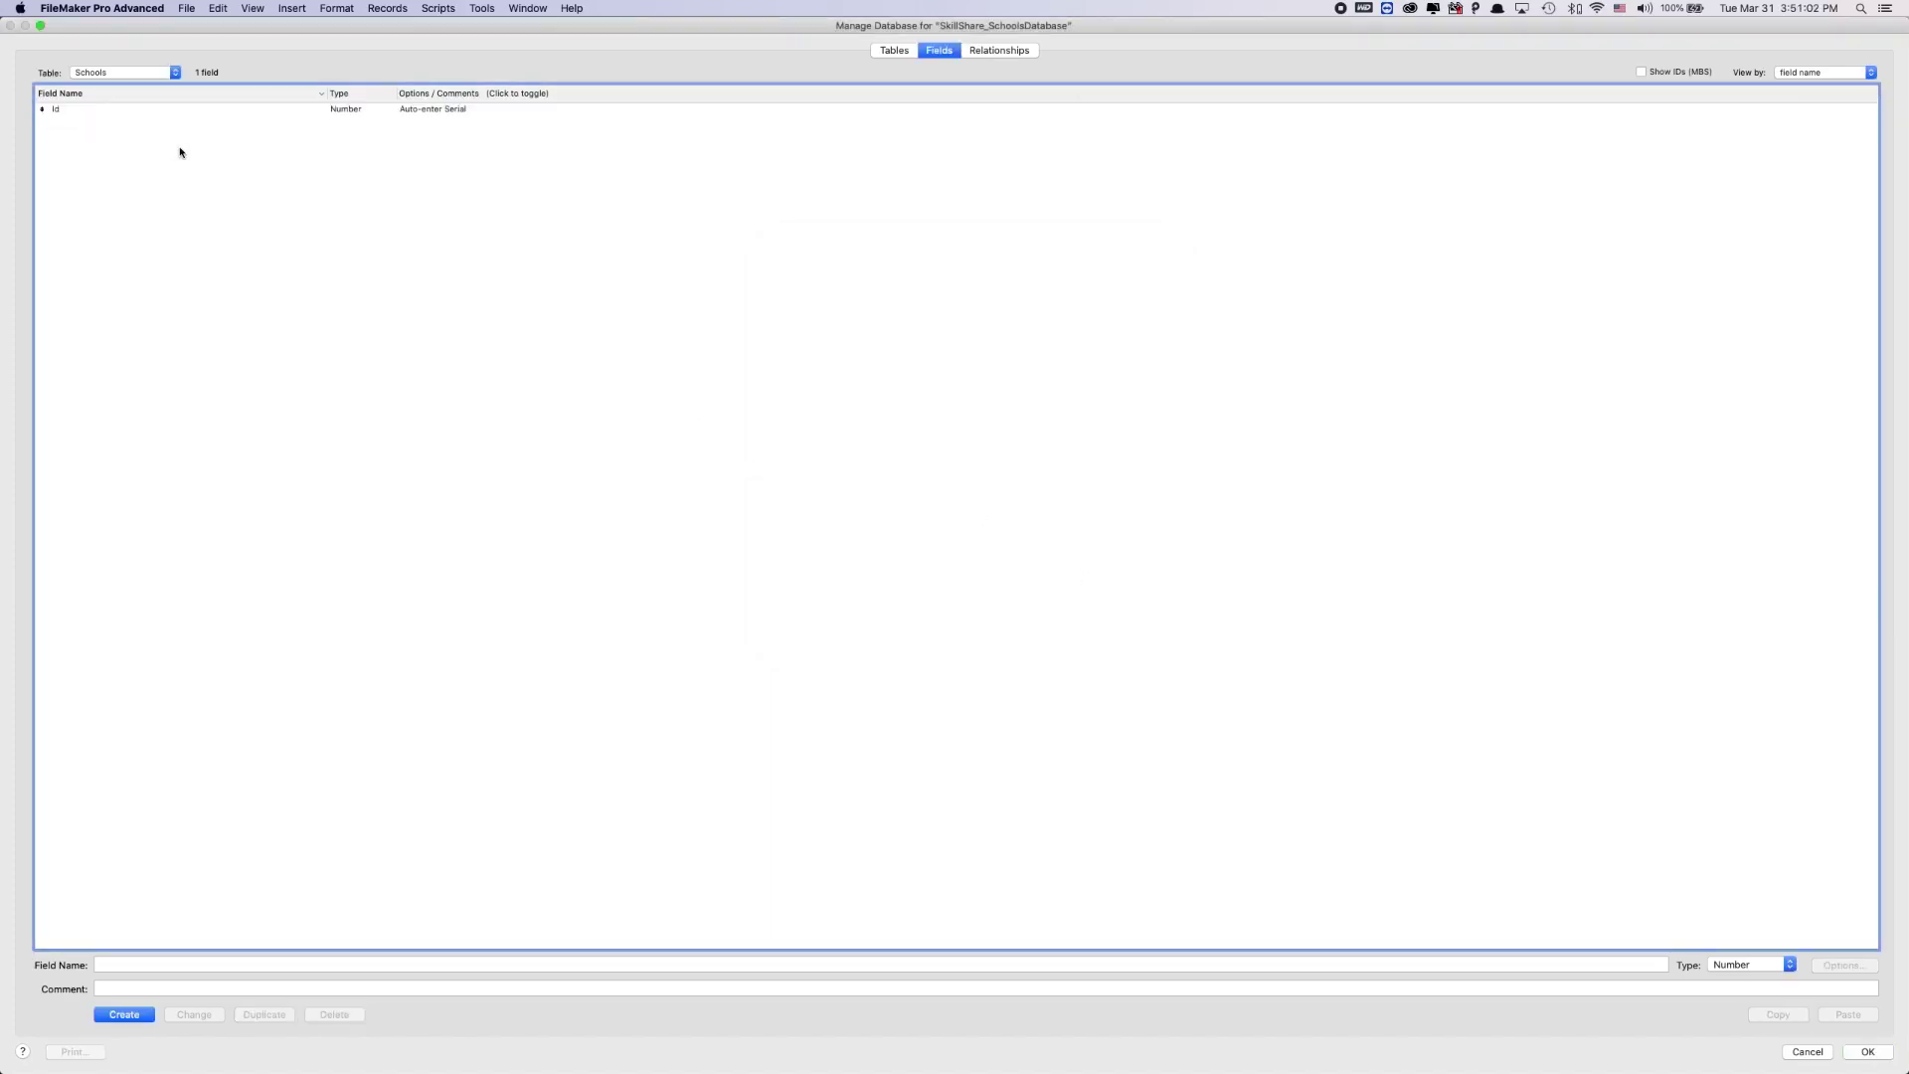
double_click(92, 111)
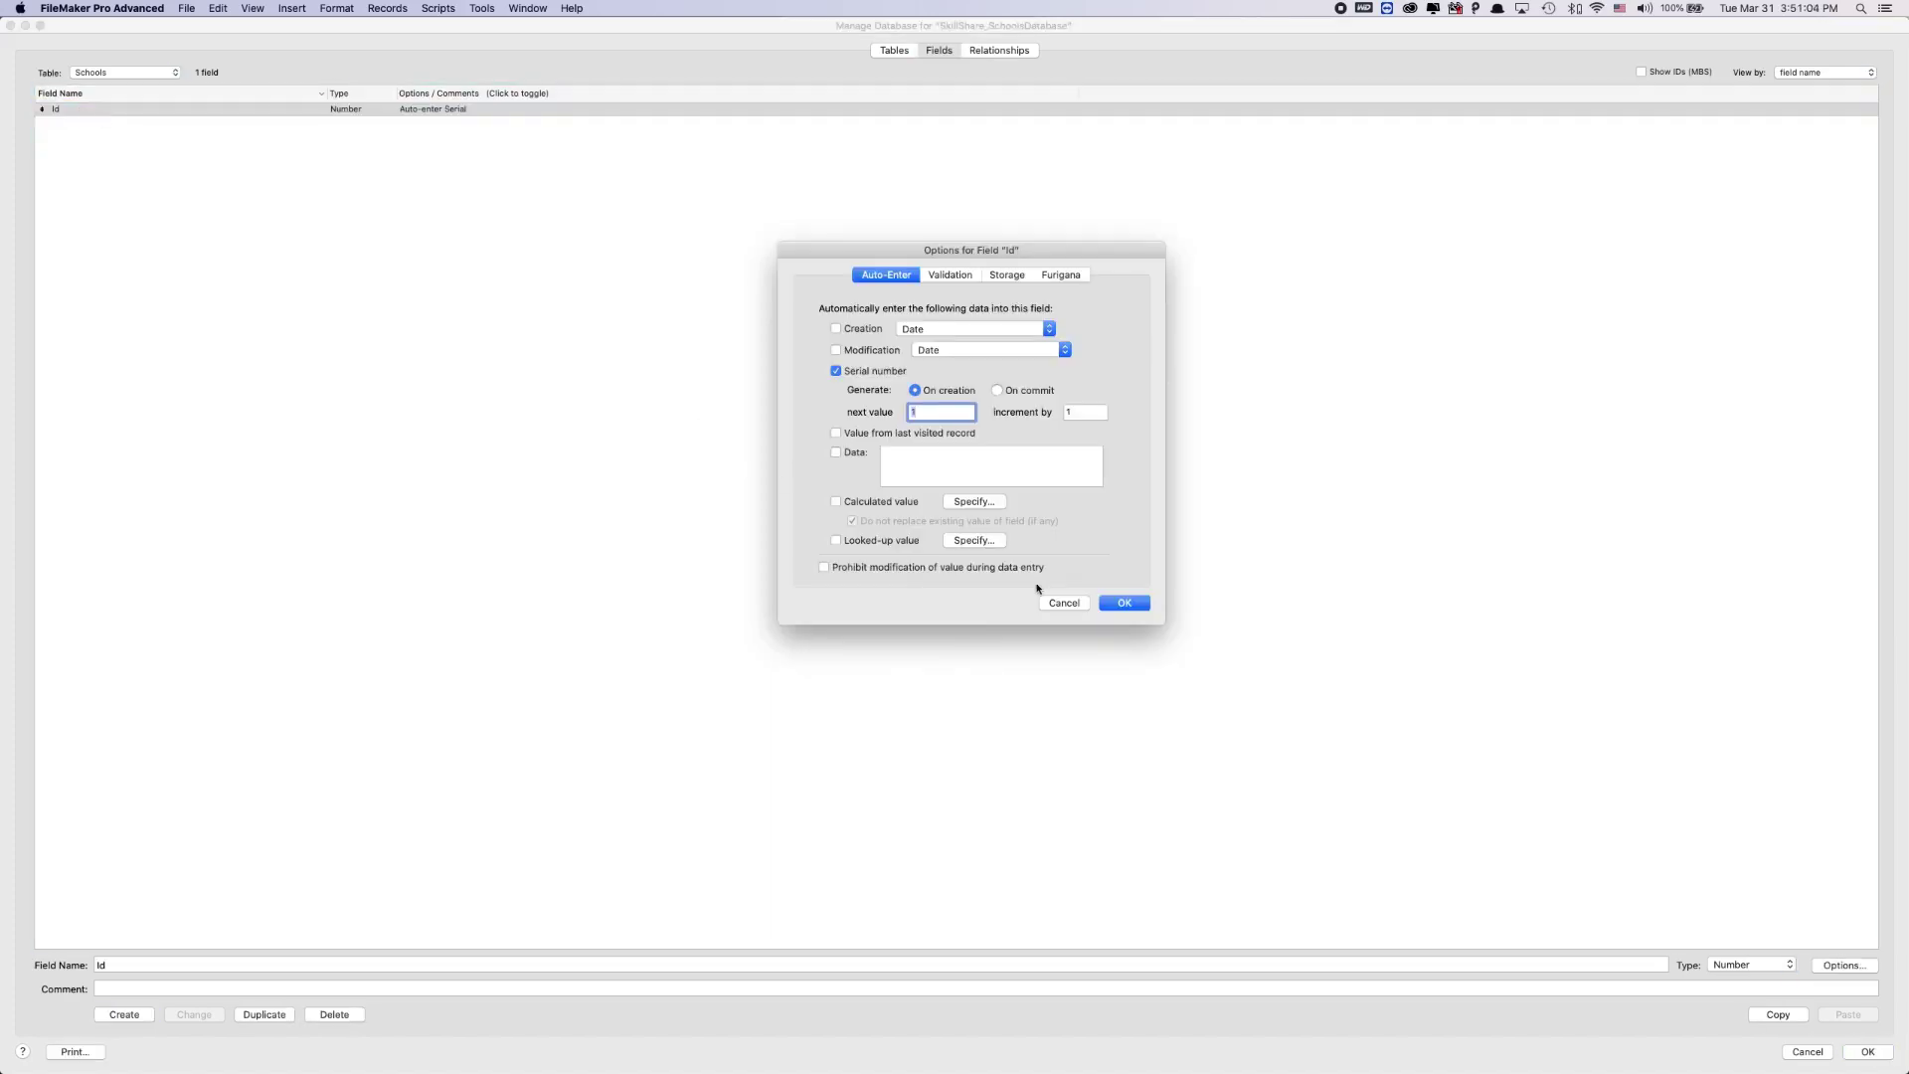
left_click(1122, 602)
left_click(362, 127)
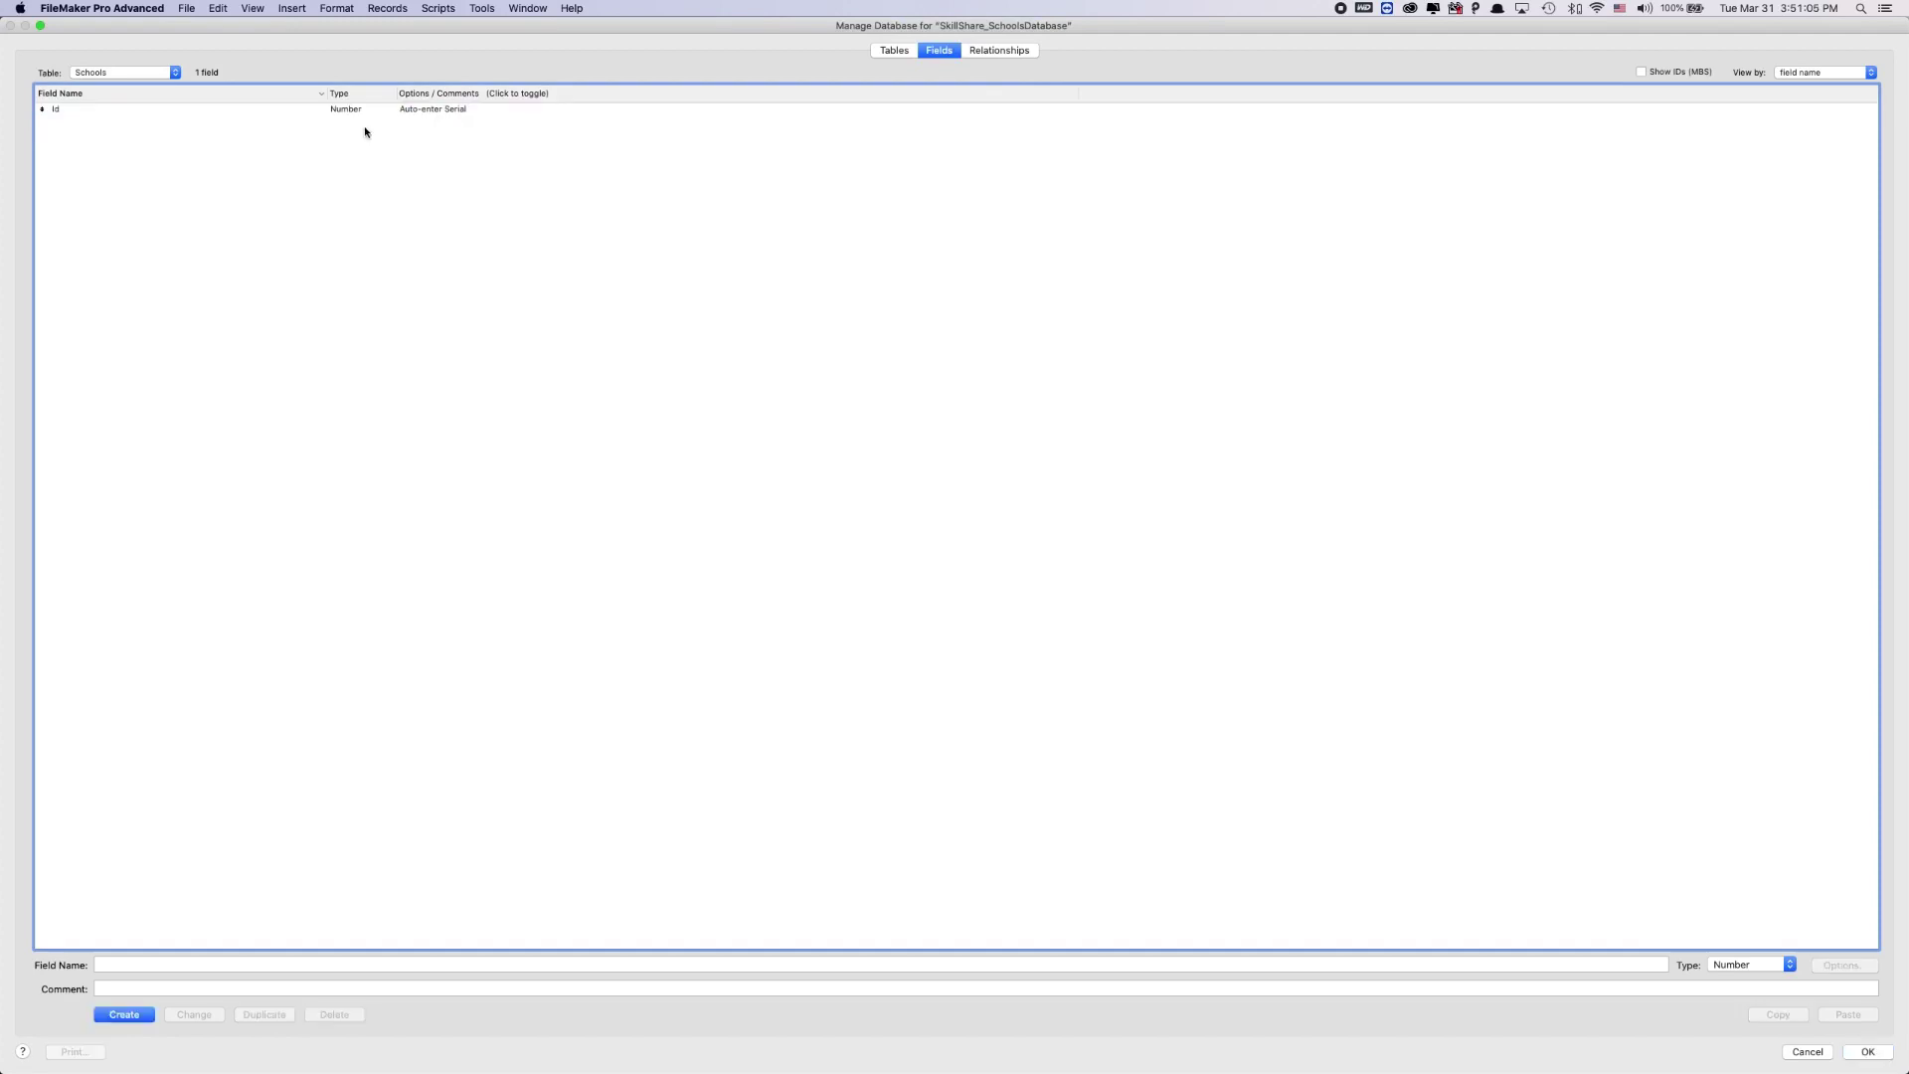
left_click(204, 963)
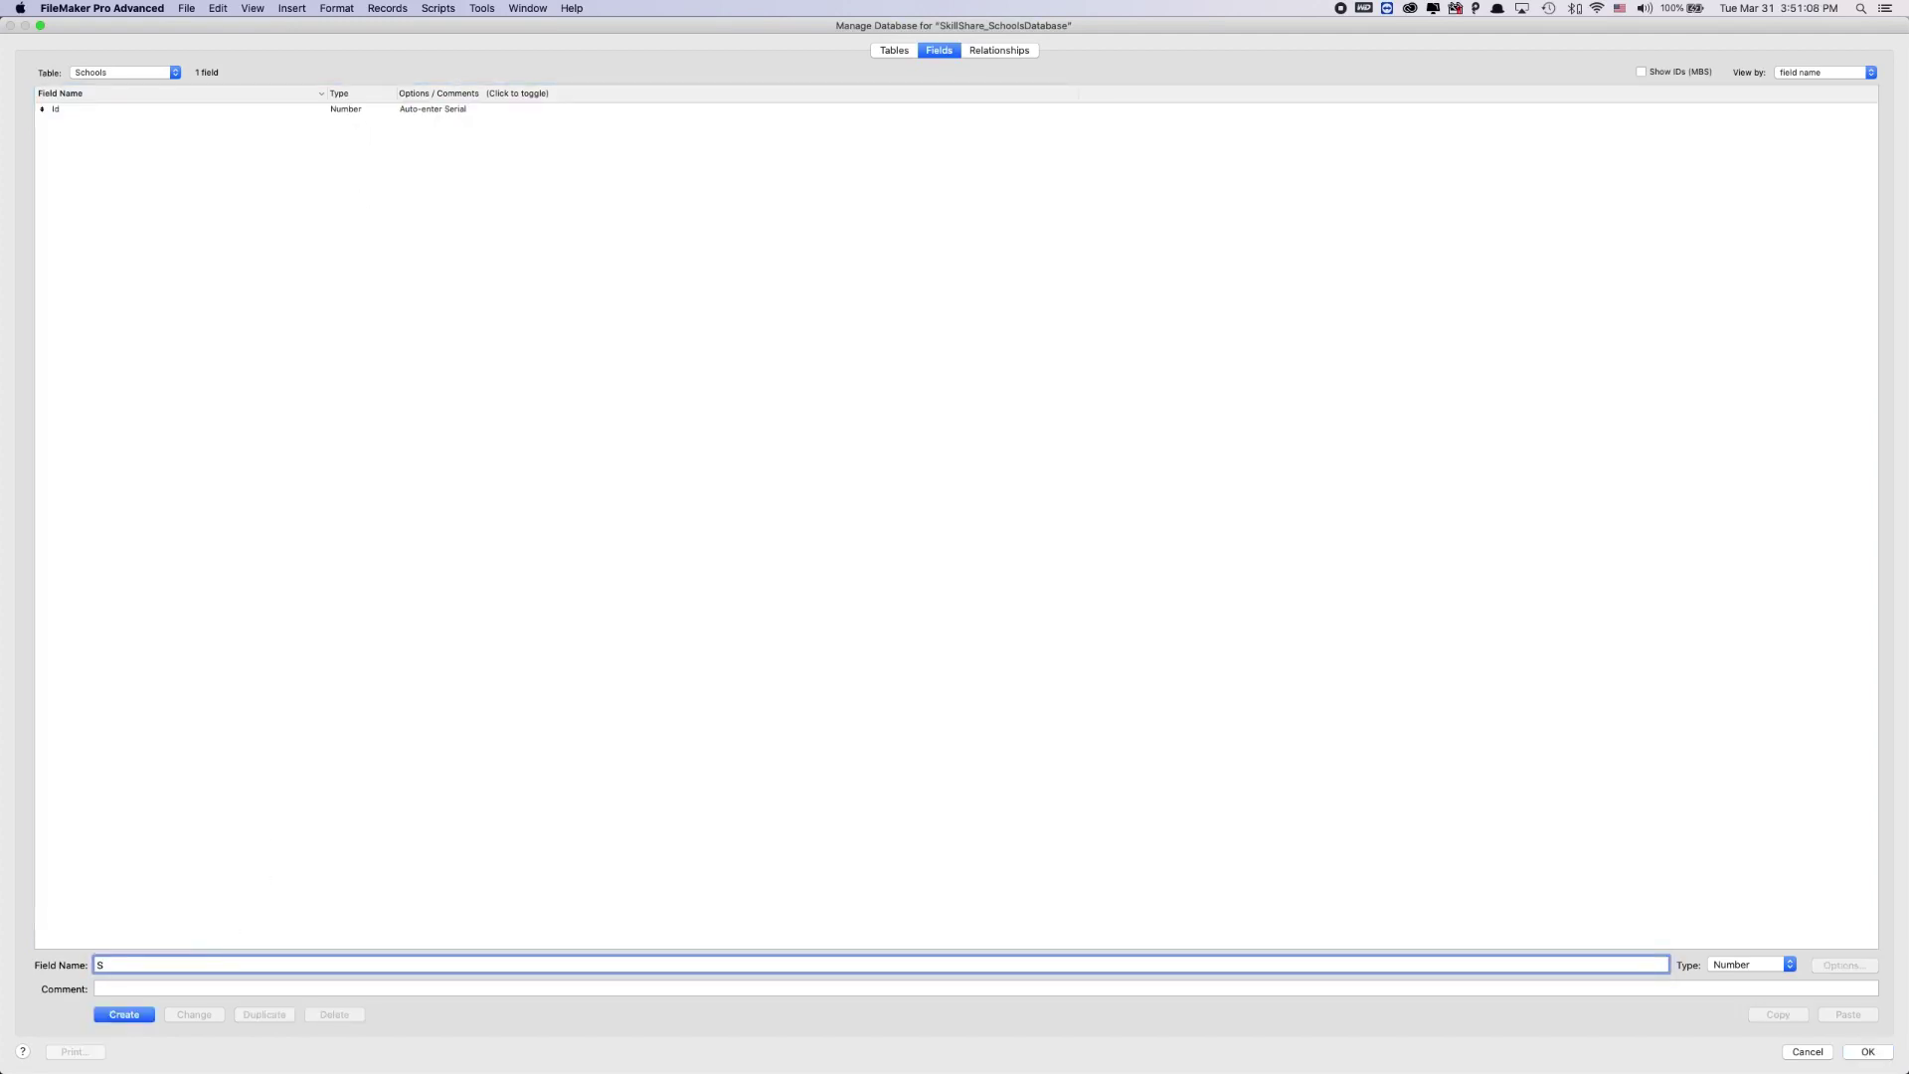
Step: Add a Text field named SchoolName to the Schools table alongside Id, then review it
key("BackSpace")
key("BackSpace")
key("BackSpace")
type("Nam")
key("BackSpace")
key("BackSpace")
type("SchoolN")
key("super+t")
left_click(125, 1014)
left_click(228, 656)
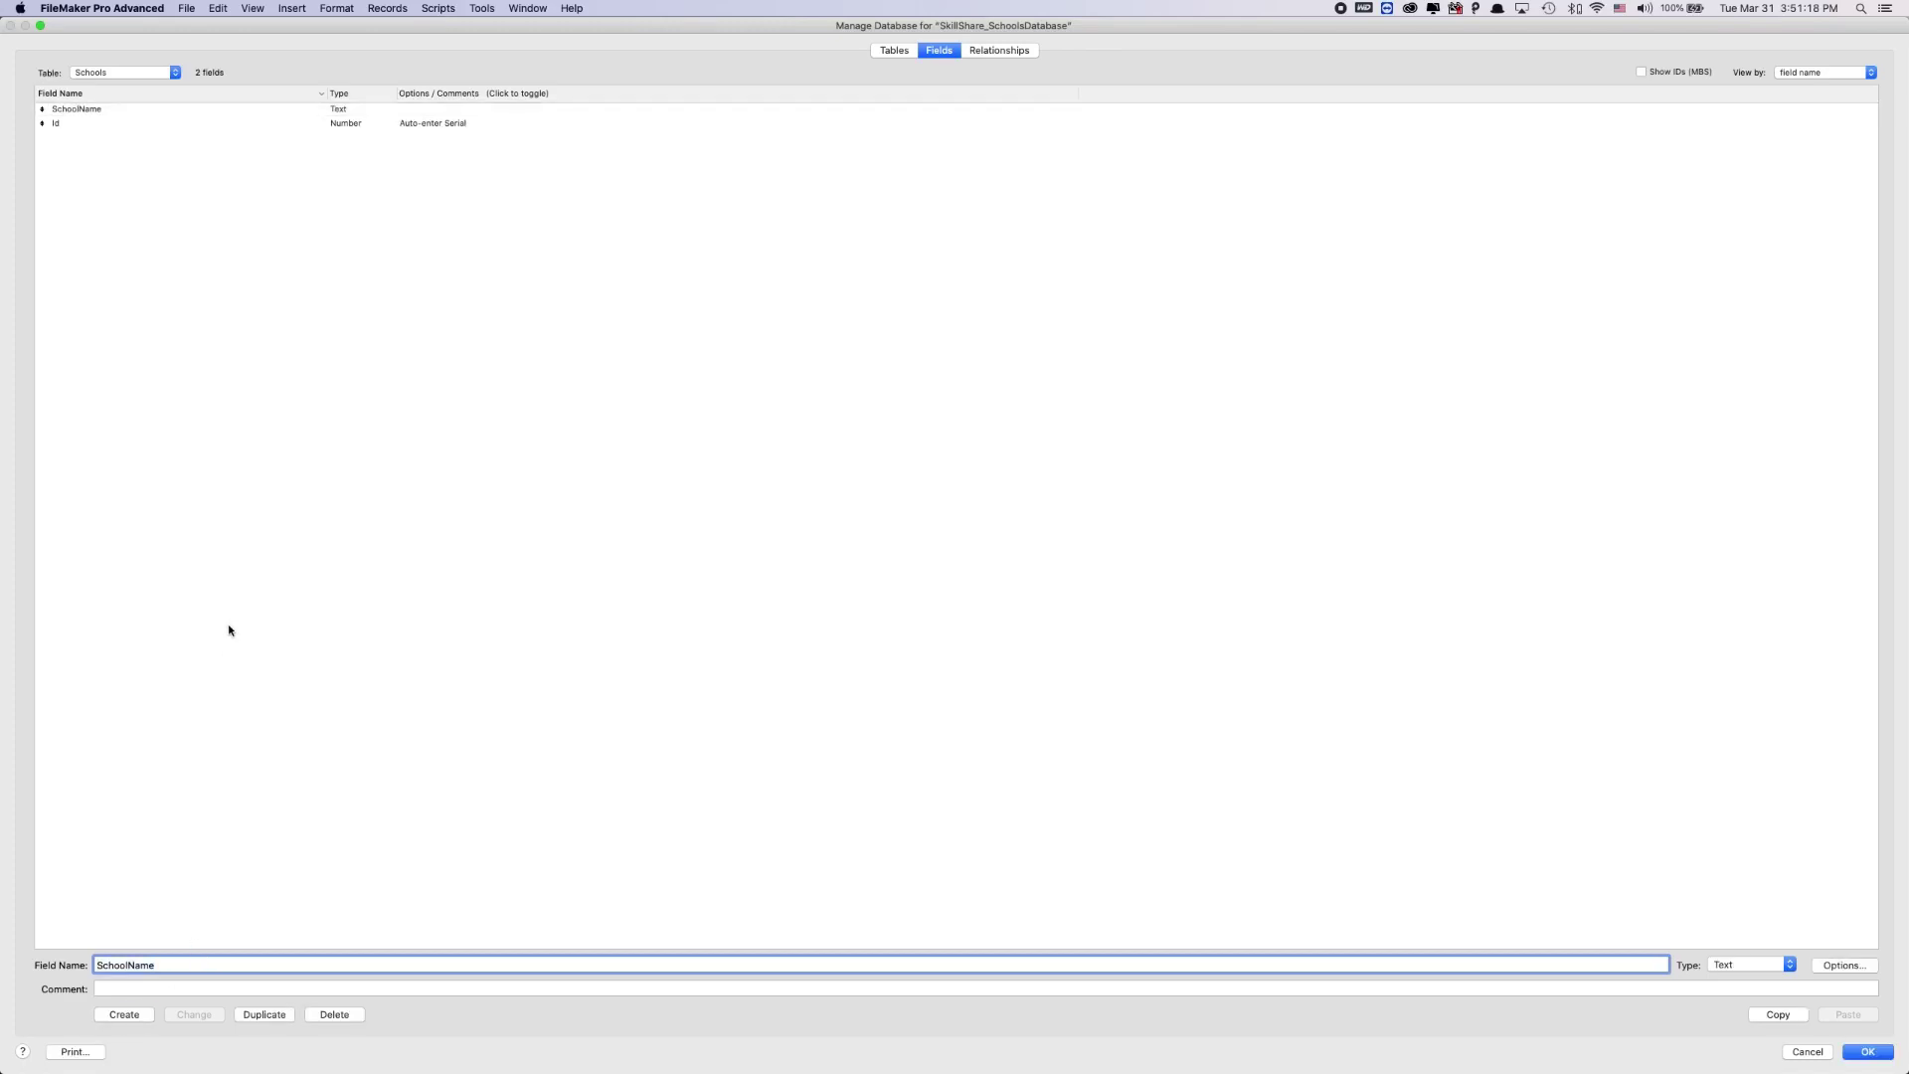
left_click(83, 114)
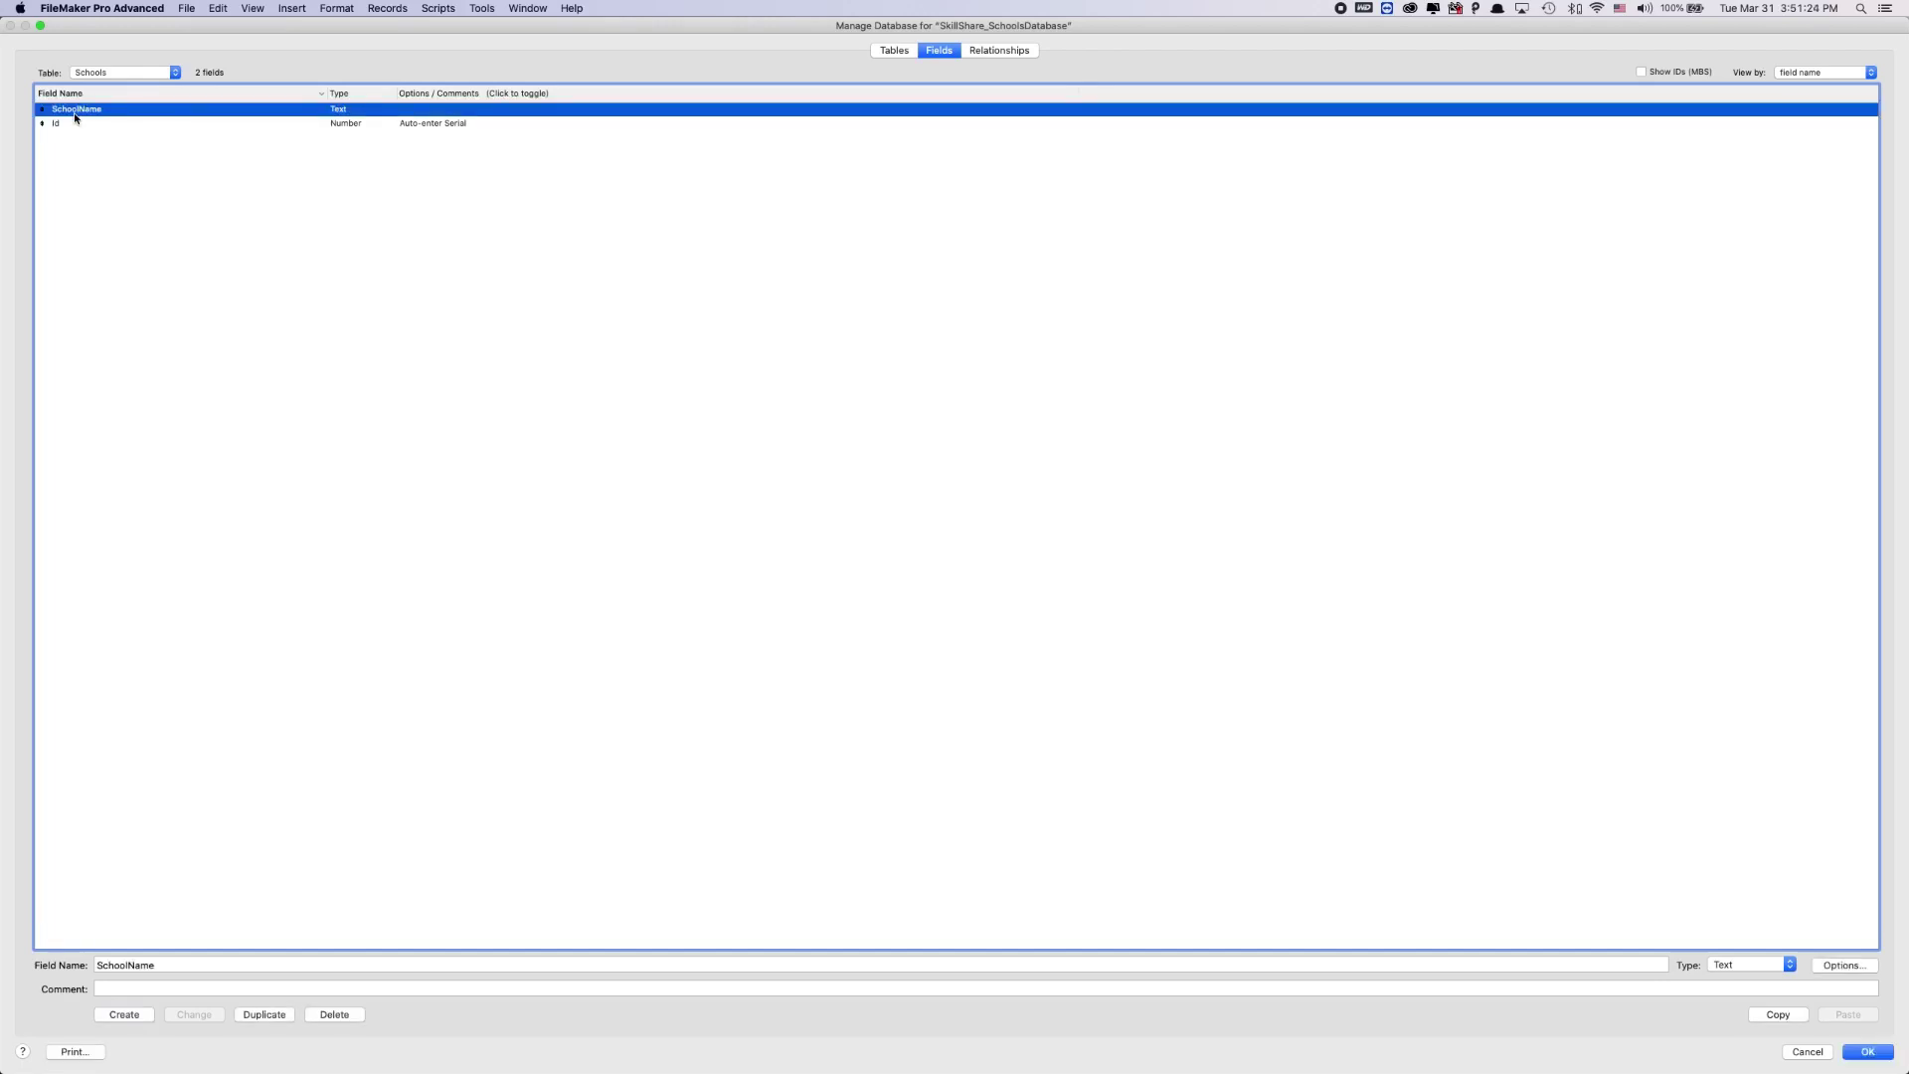
left_click(120, 146)
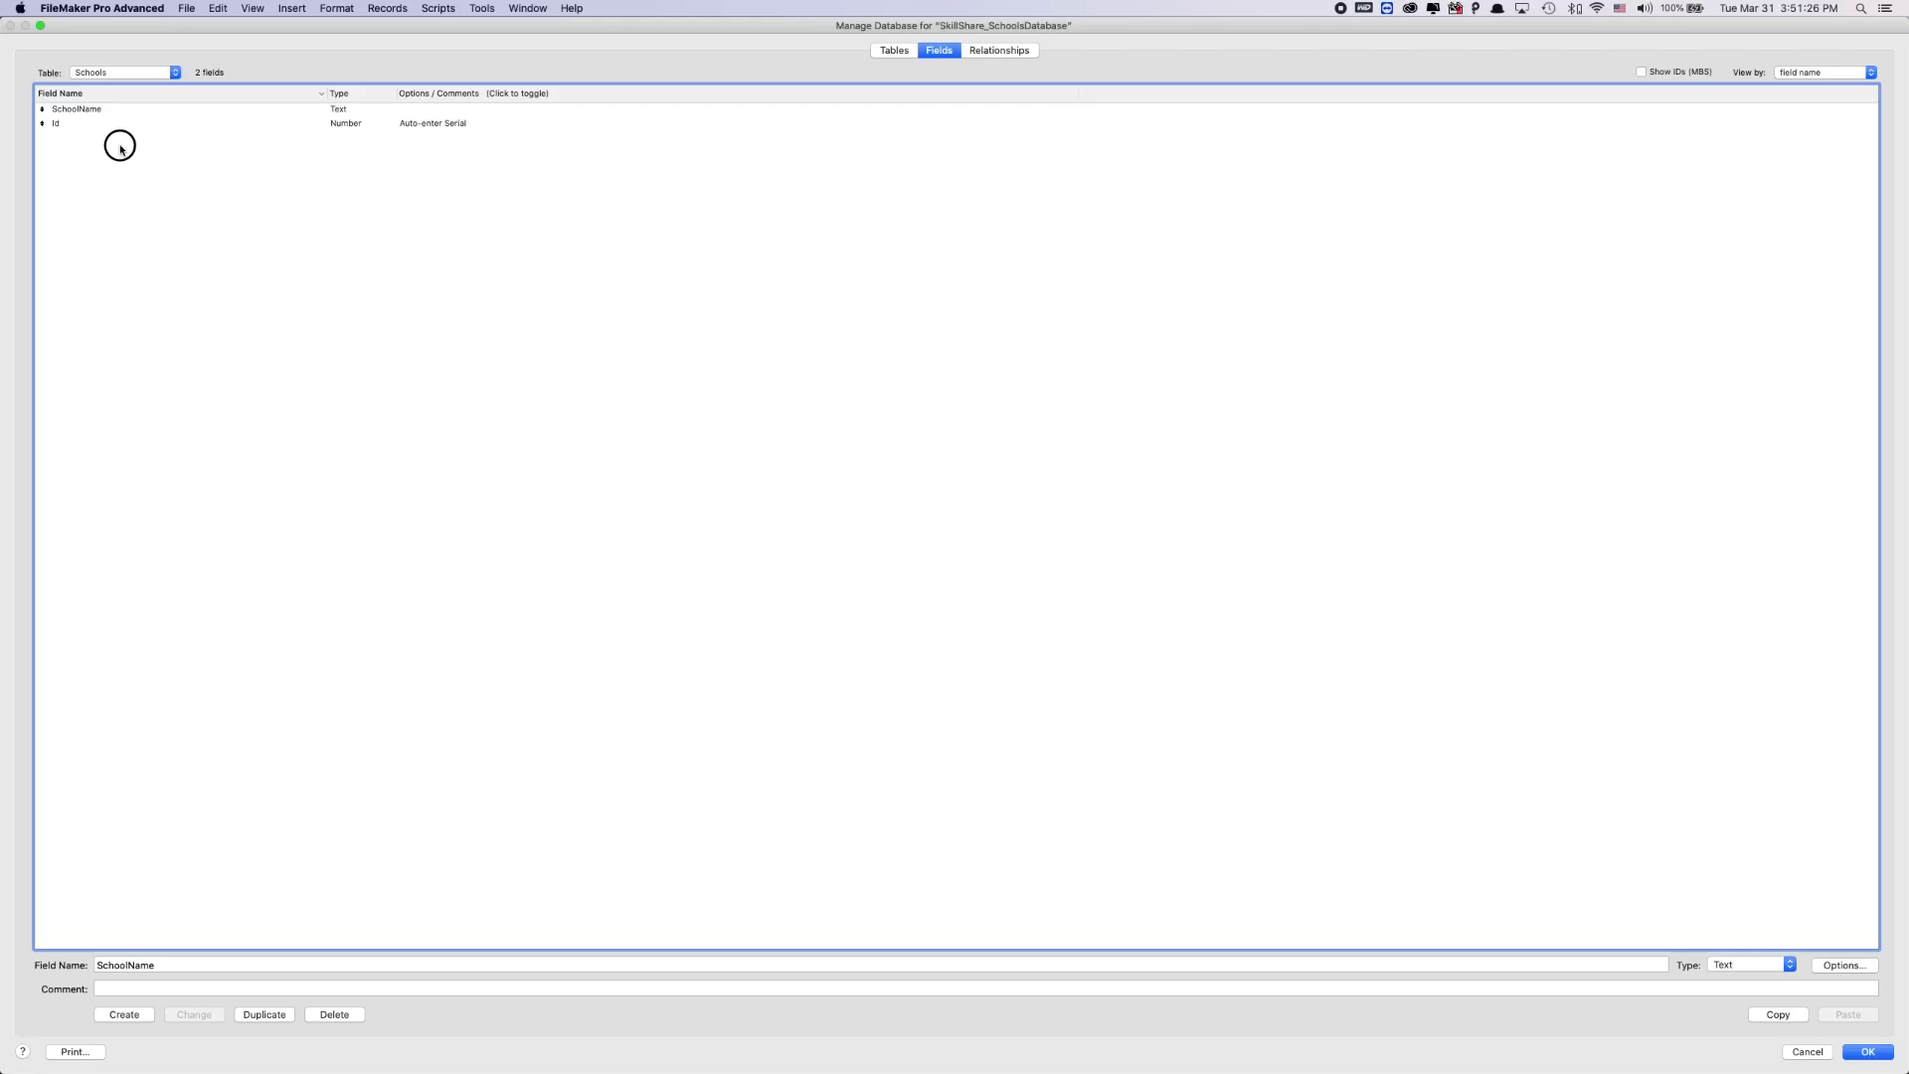
Step: Sort the Schools field list by creation order so Id appears before SchoolName
left_click(1816, 76)
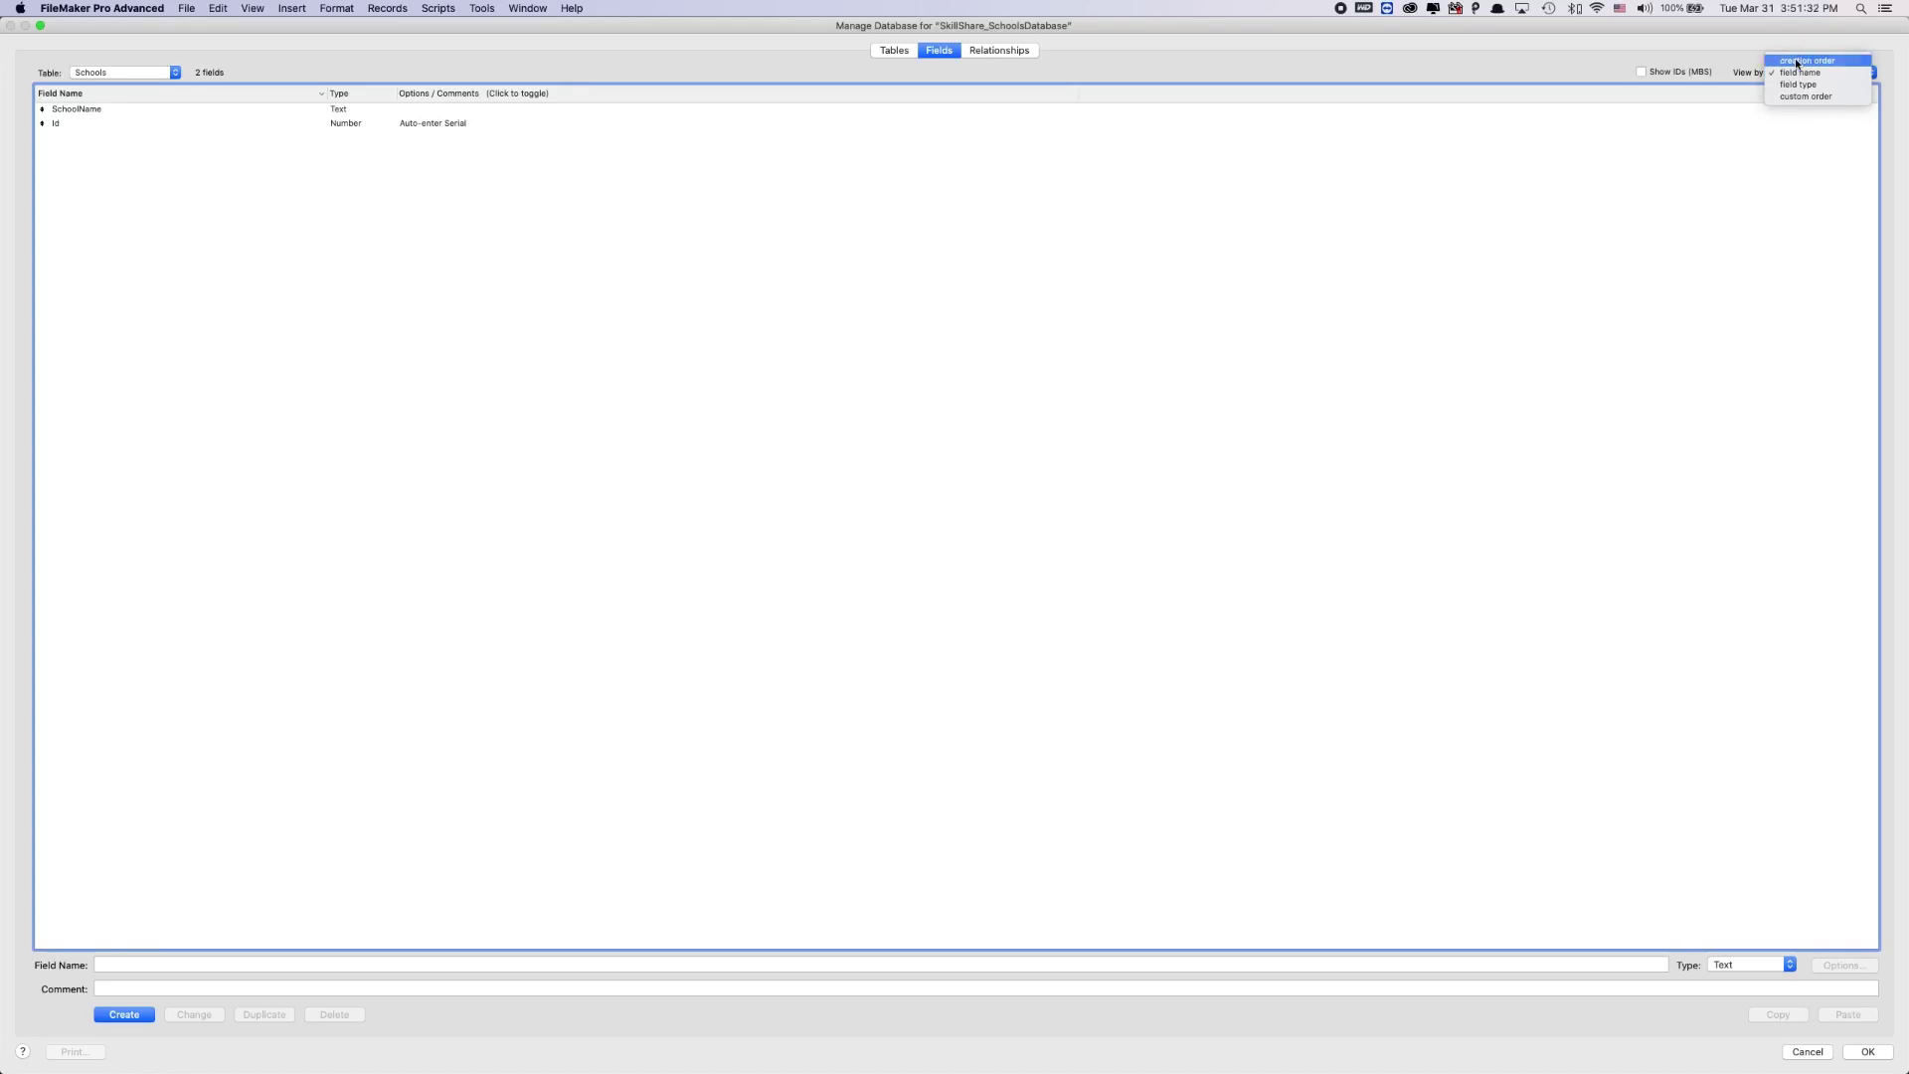
left_click(1793, 60)
left_click(119, 94)
left_click(1820, 74)
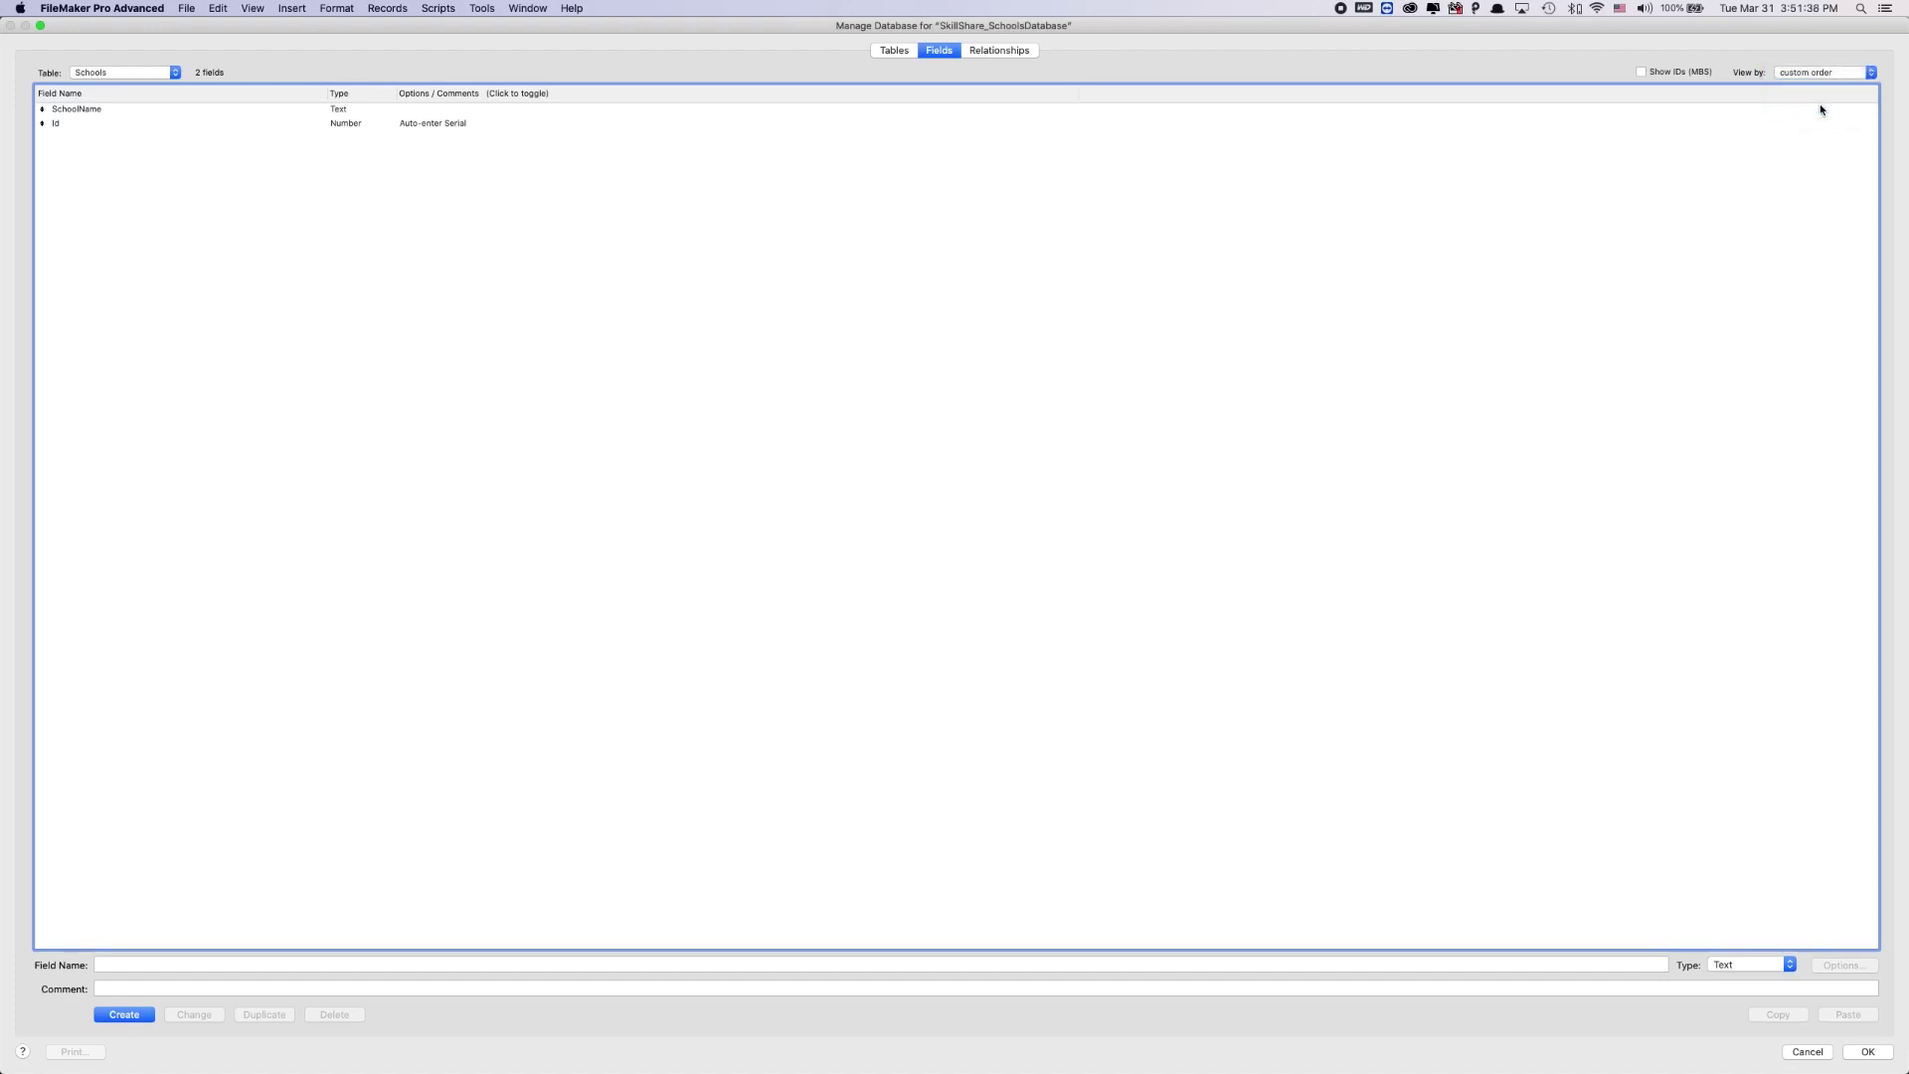
left_click(109, 97)
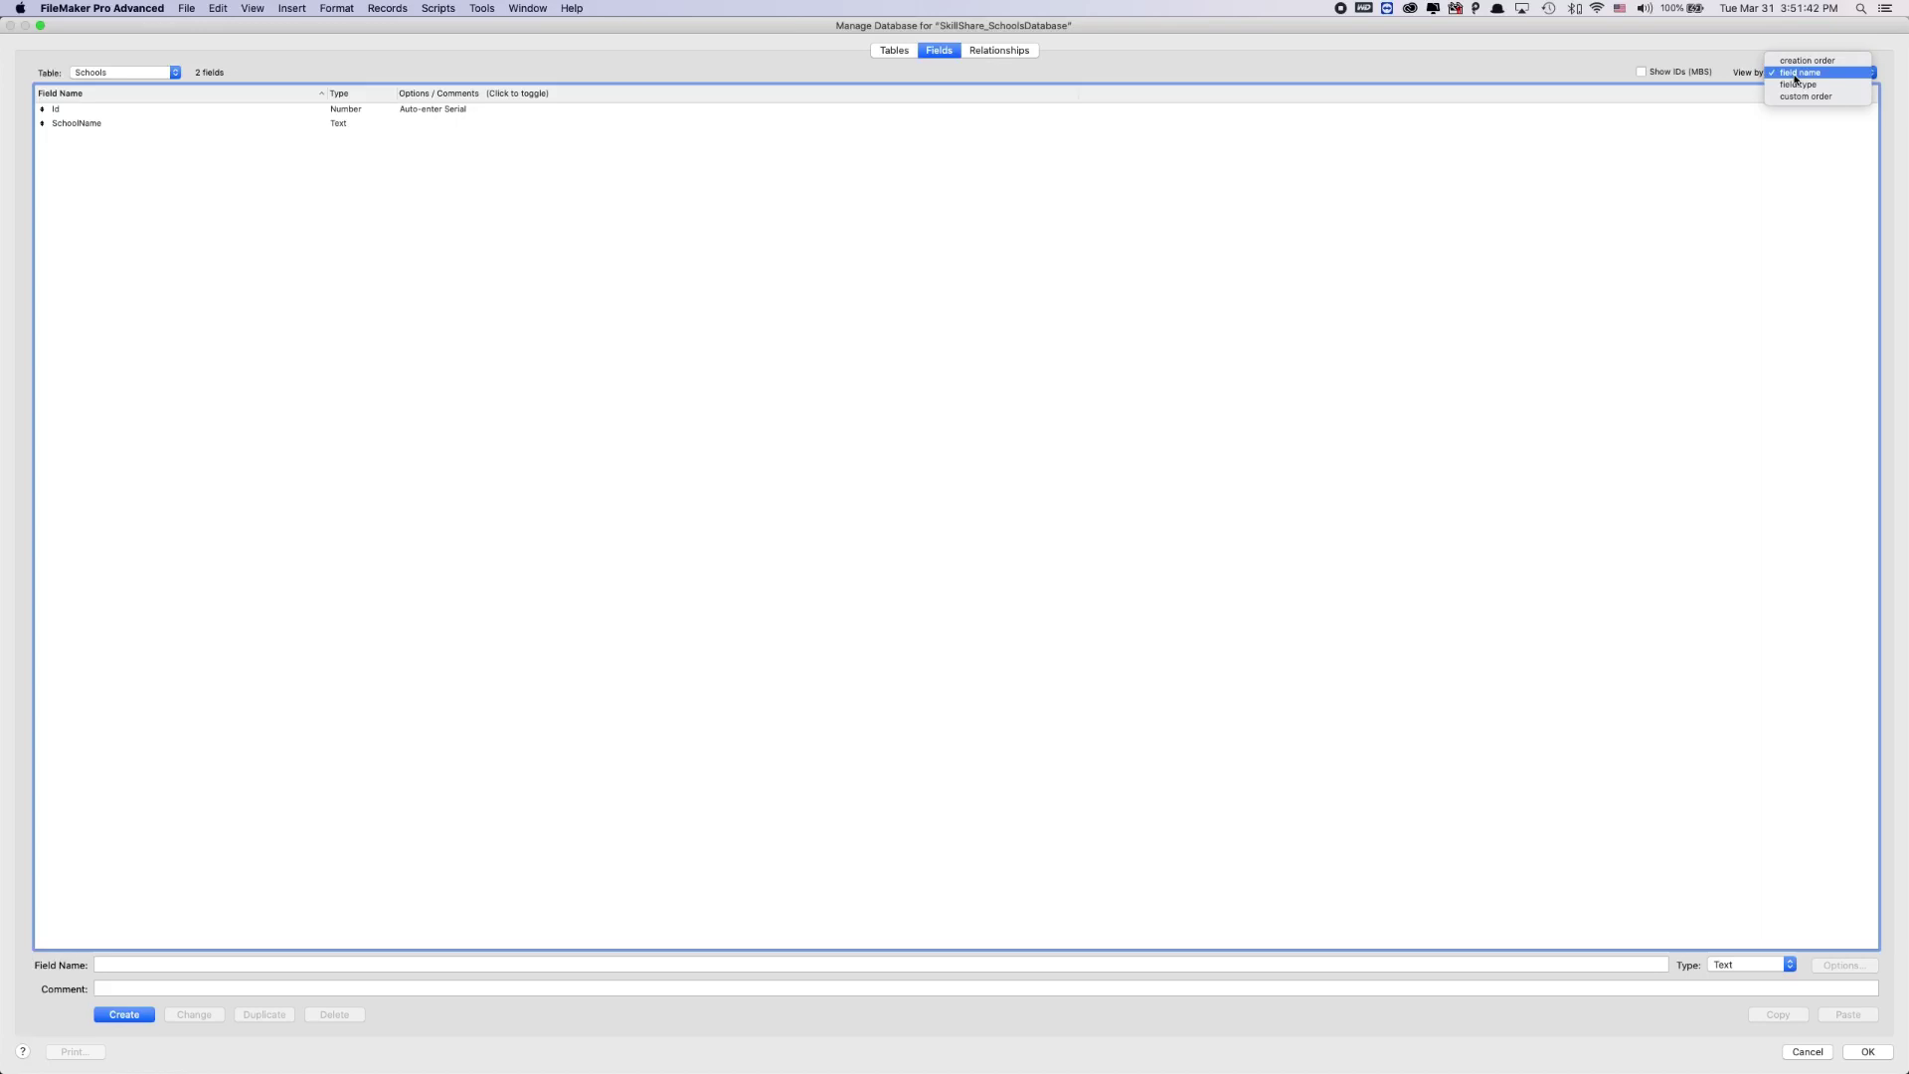
left_click(1806, 61)
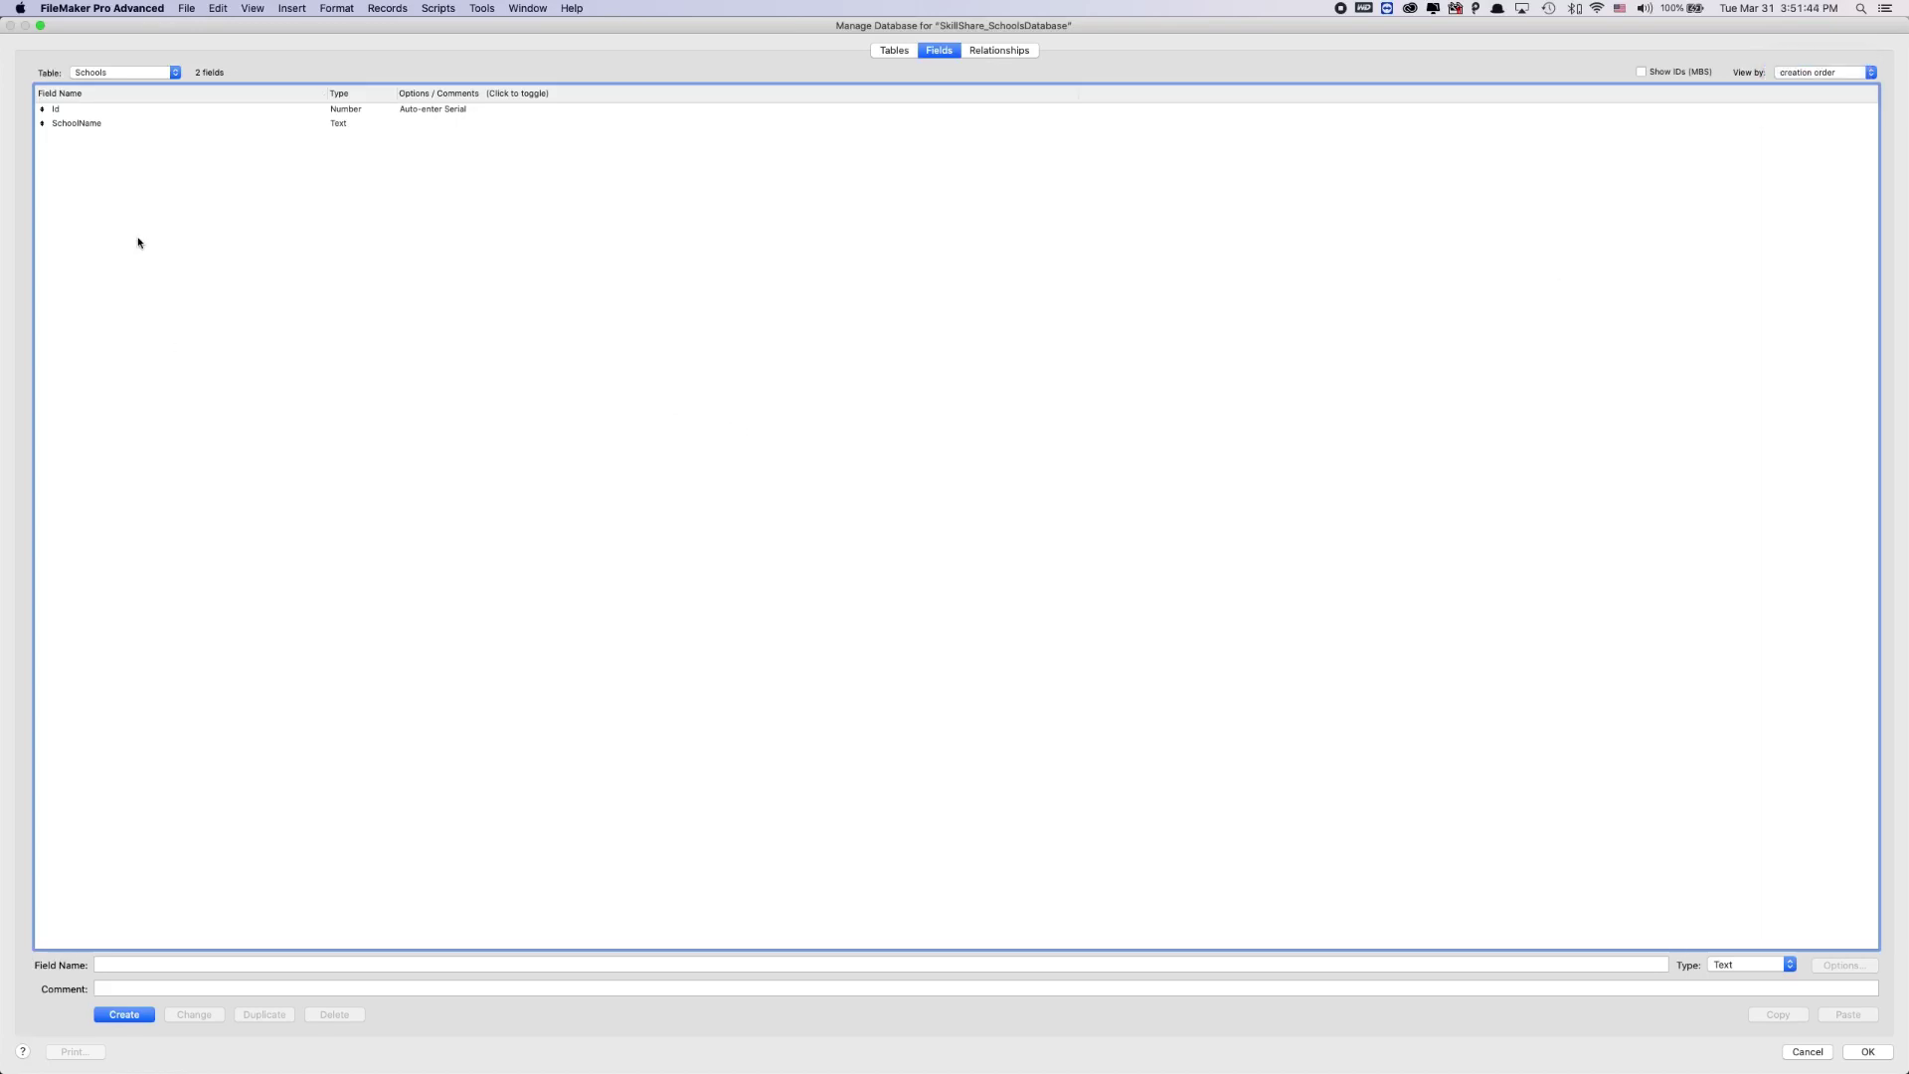
left_click(135, 965)
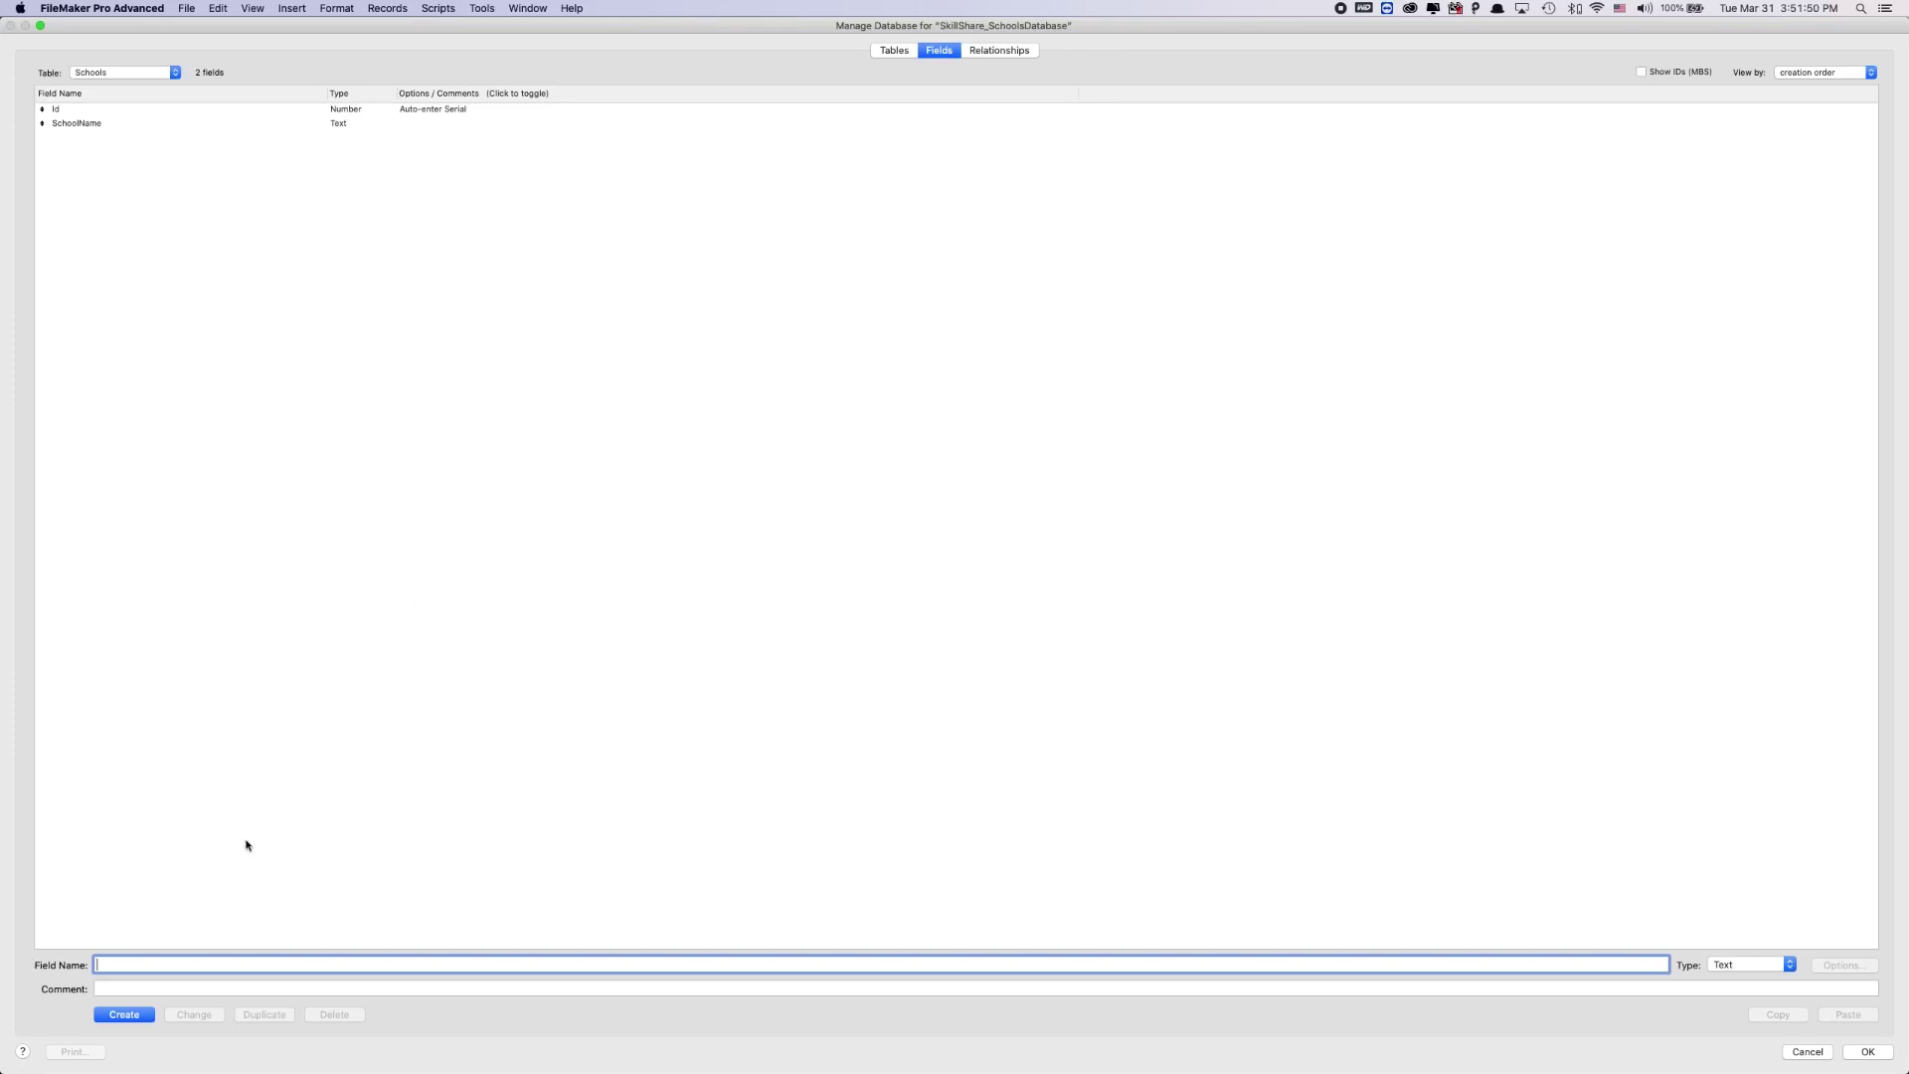
Step: Create Text fields StreetAddress, Address2, City and State in Schools
type("StreetAddress")
key("Return")
type("A")
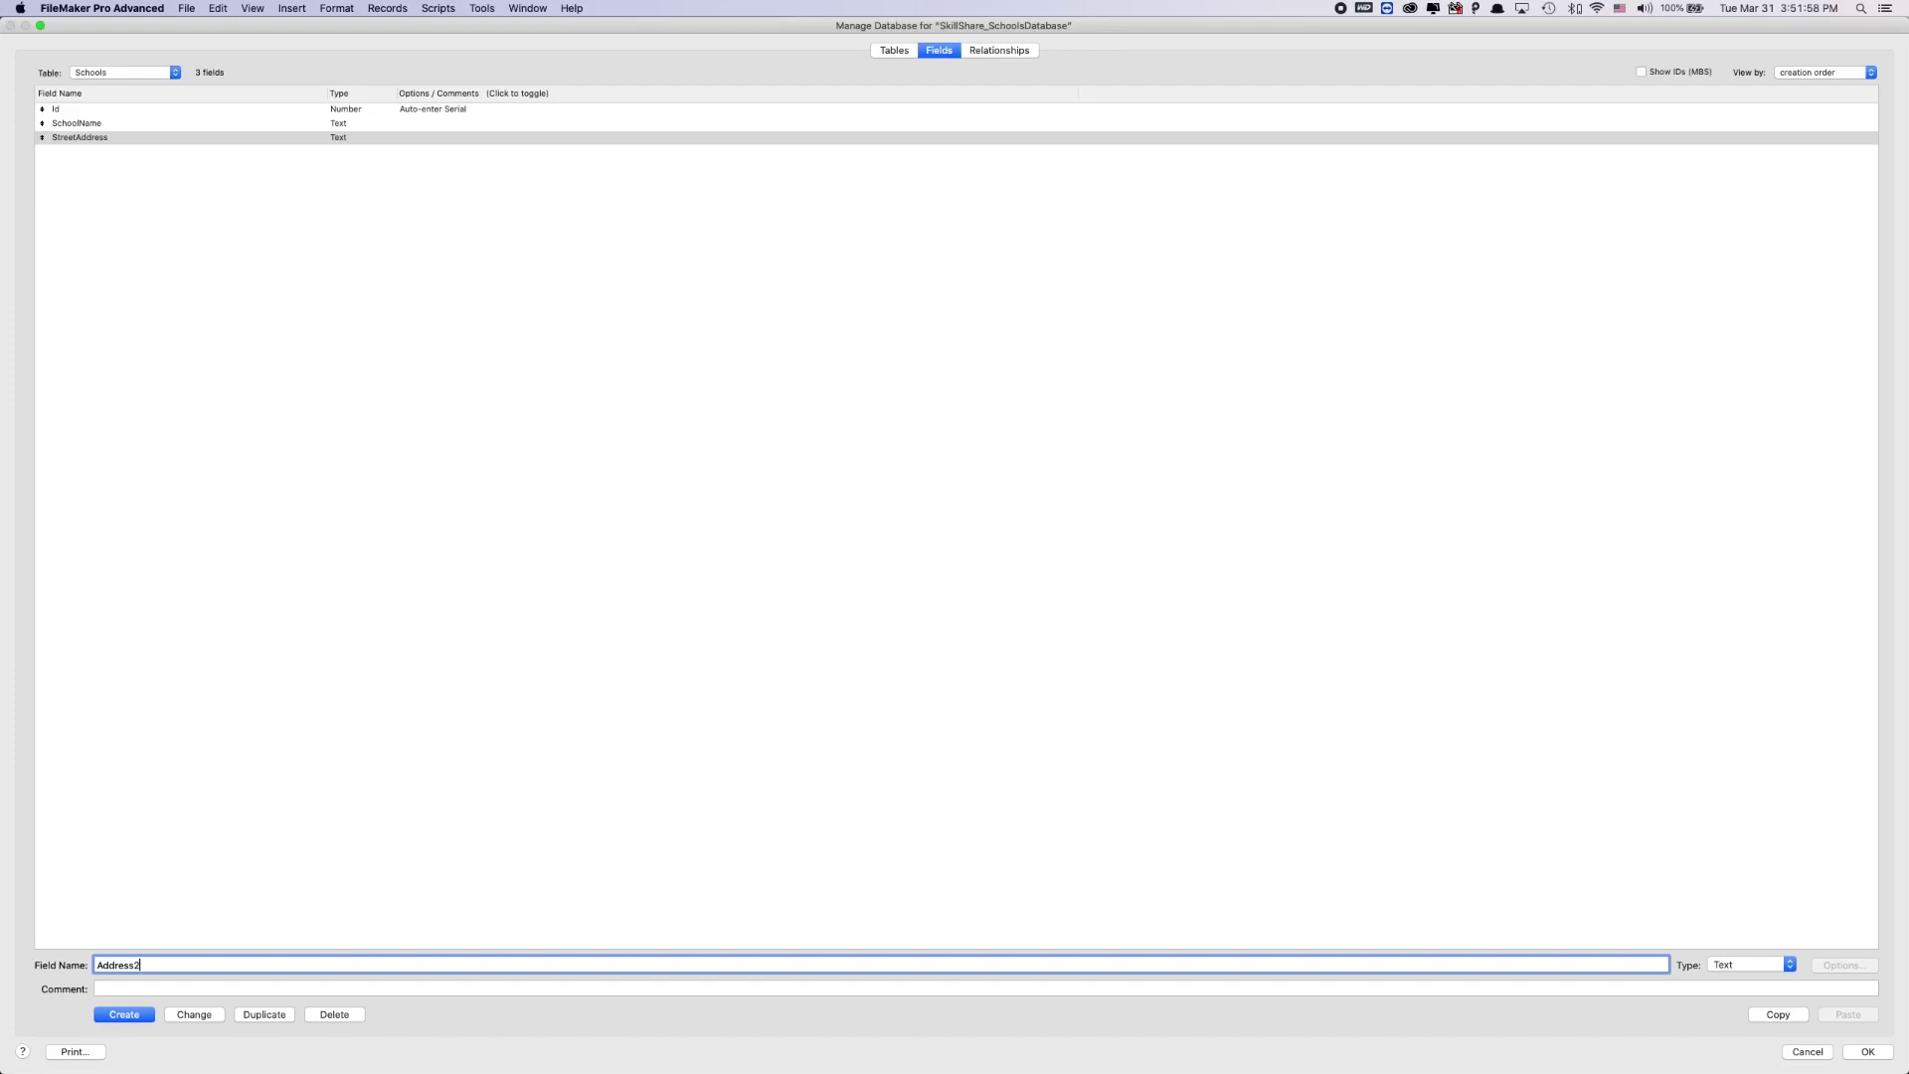
key("Return")
type("City")
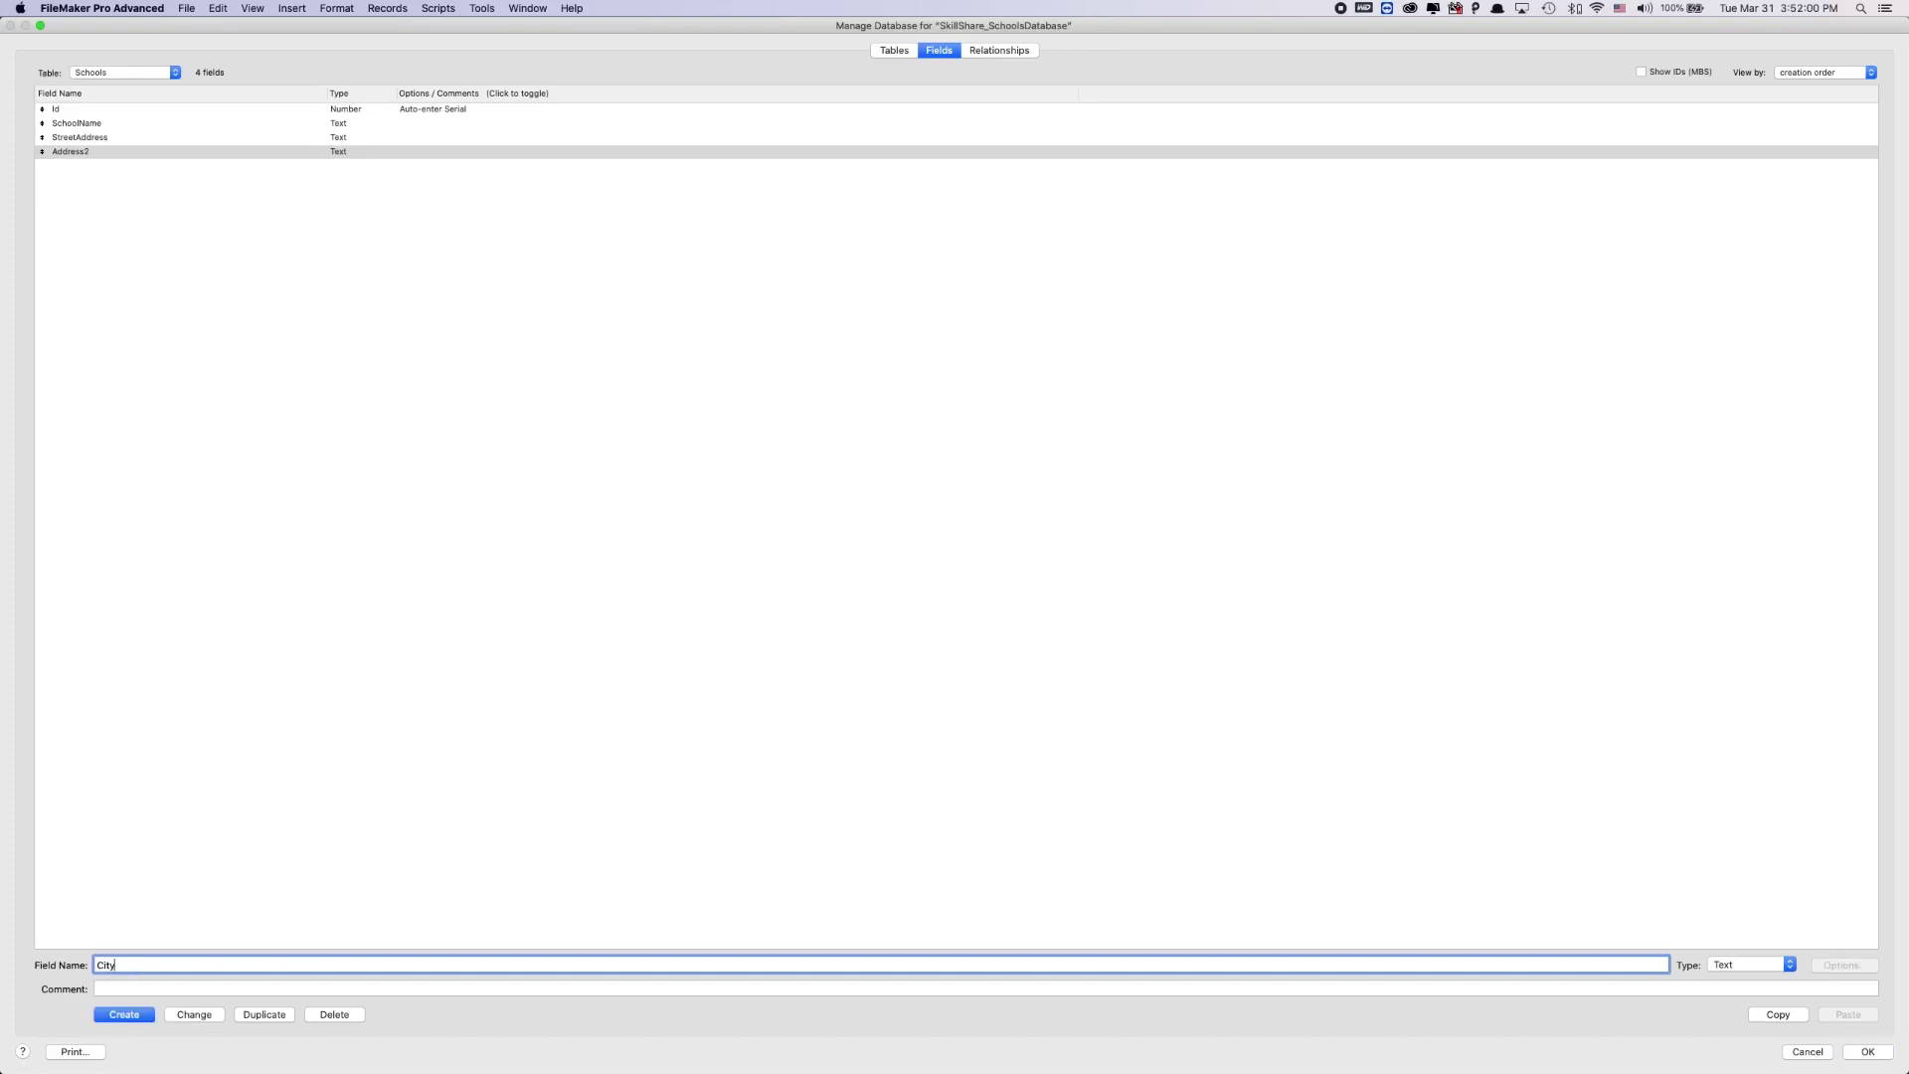
key("Return")
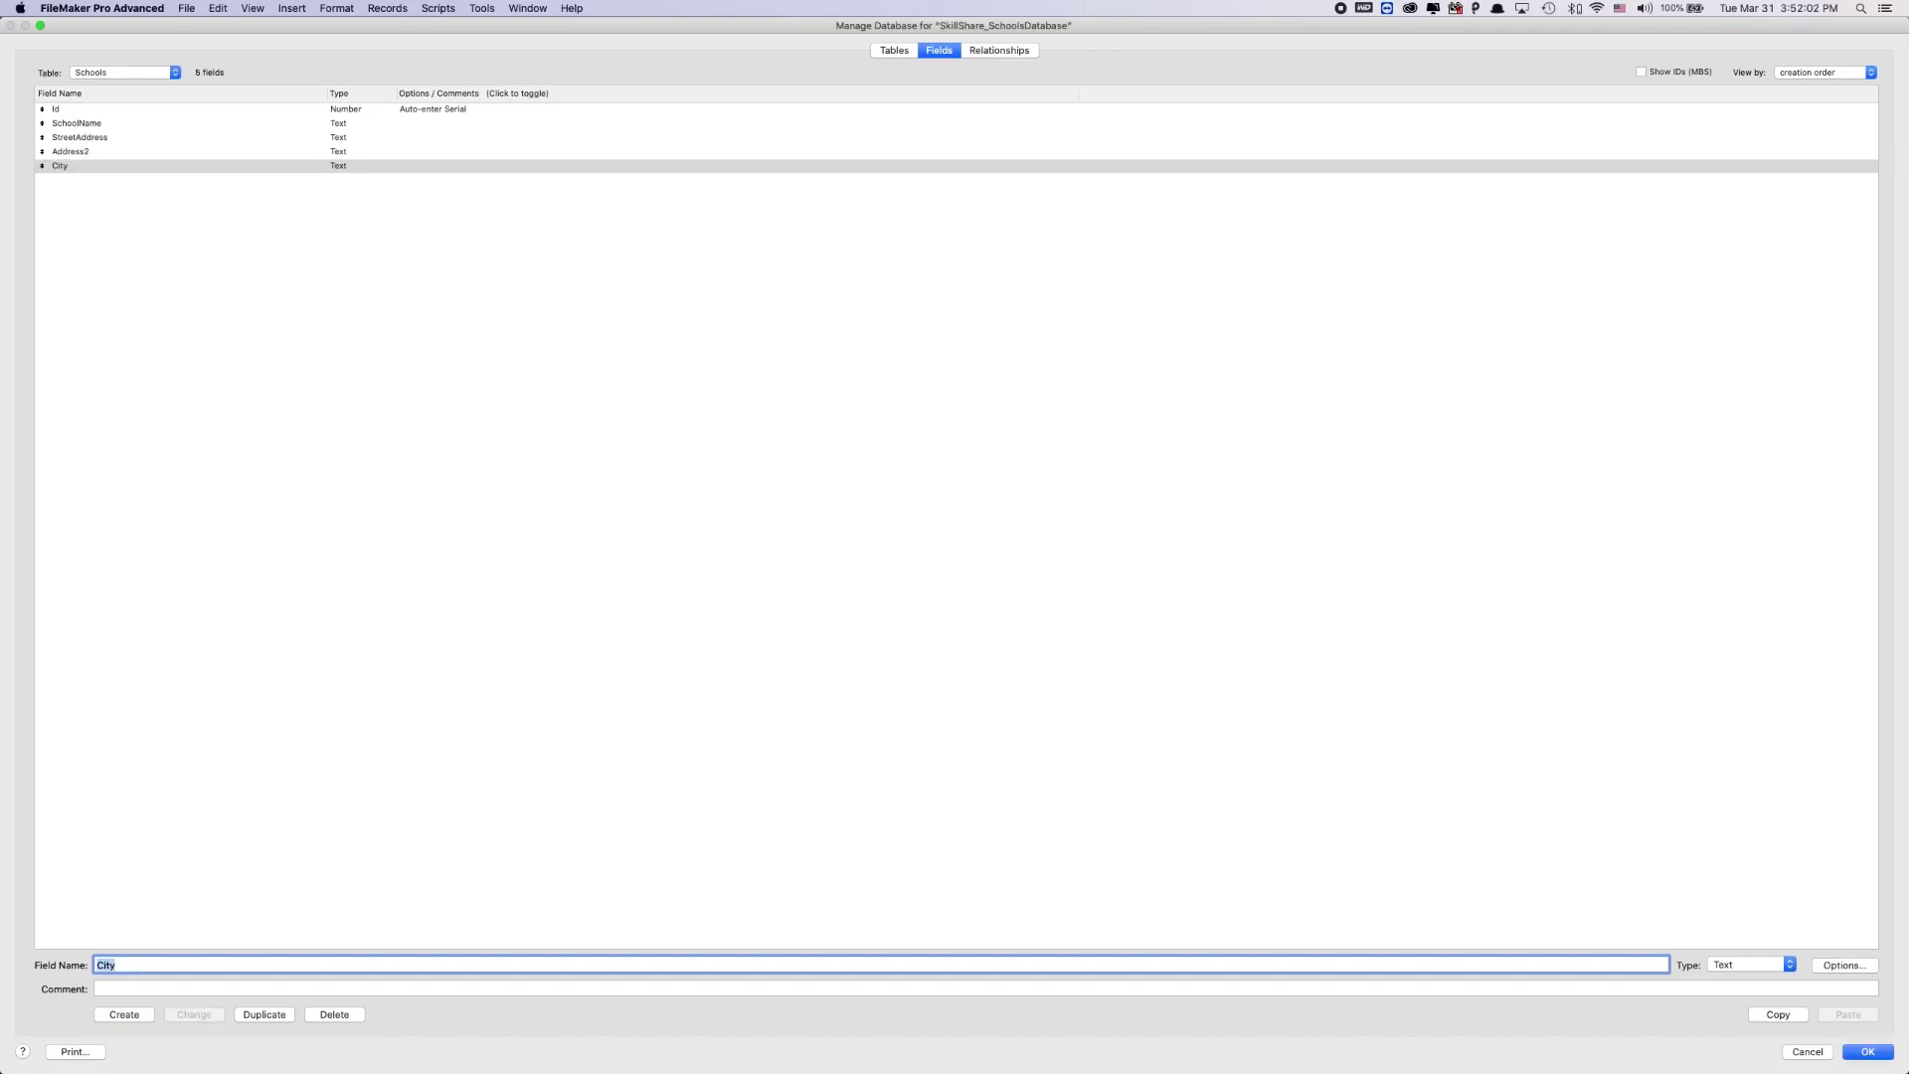
type("State")
key("Return")
Step: Create the Country and ZipCode Text fields, fixing typos in their names
type("Unc")
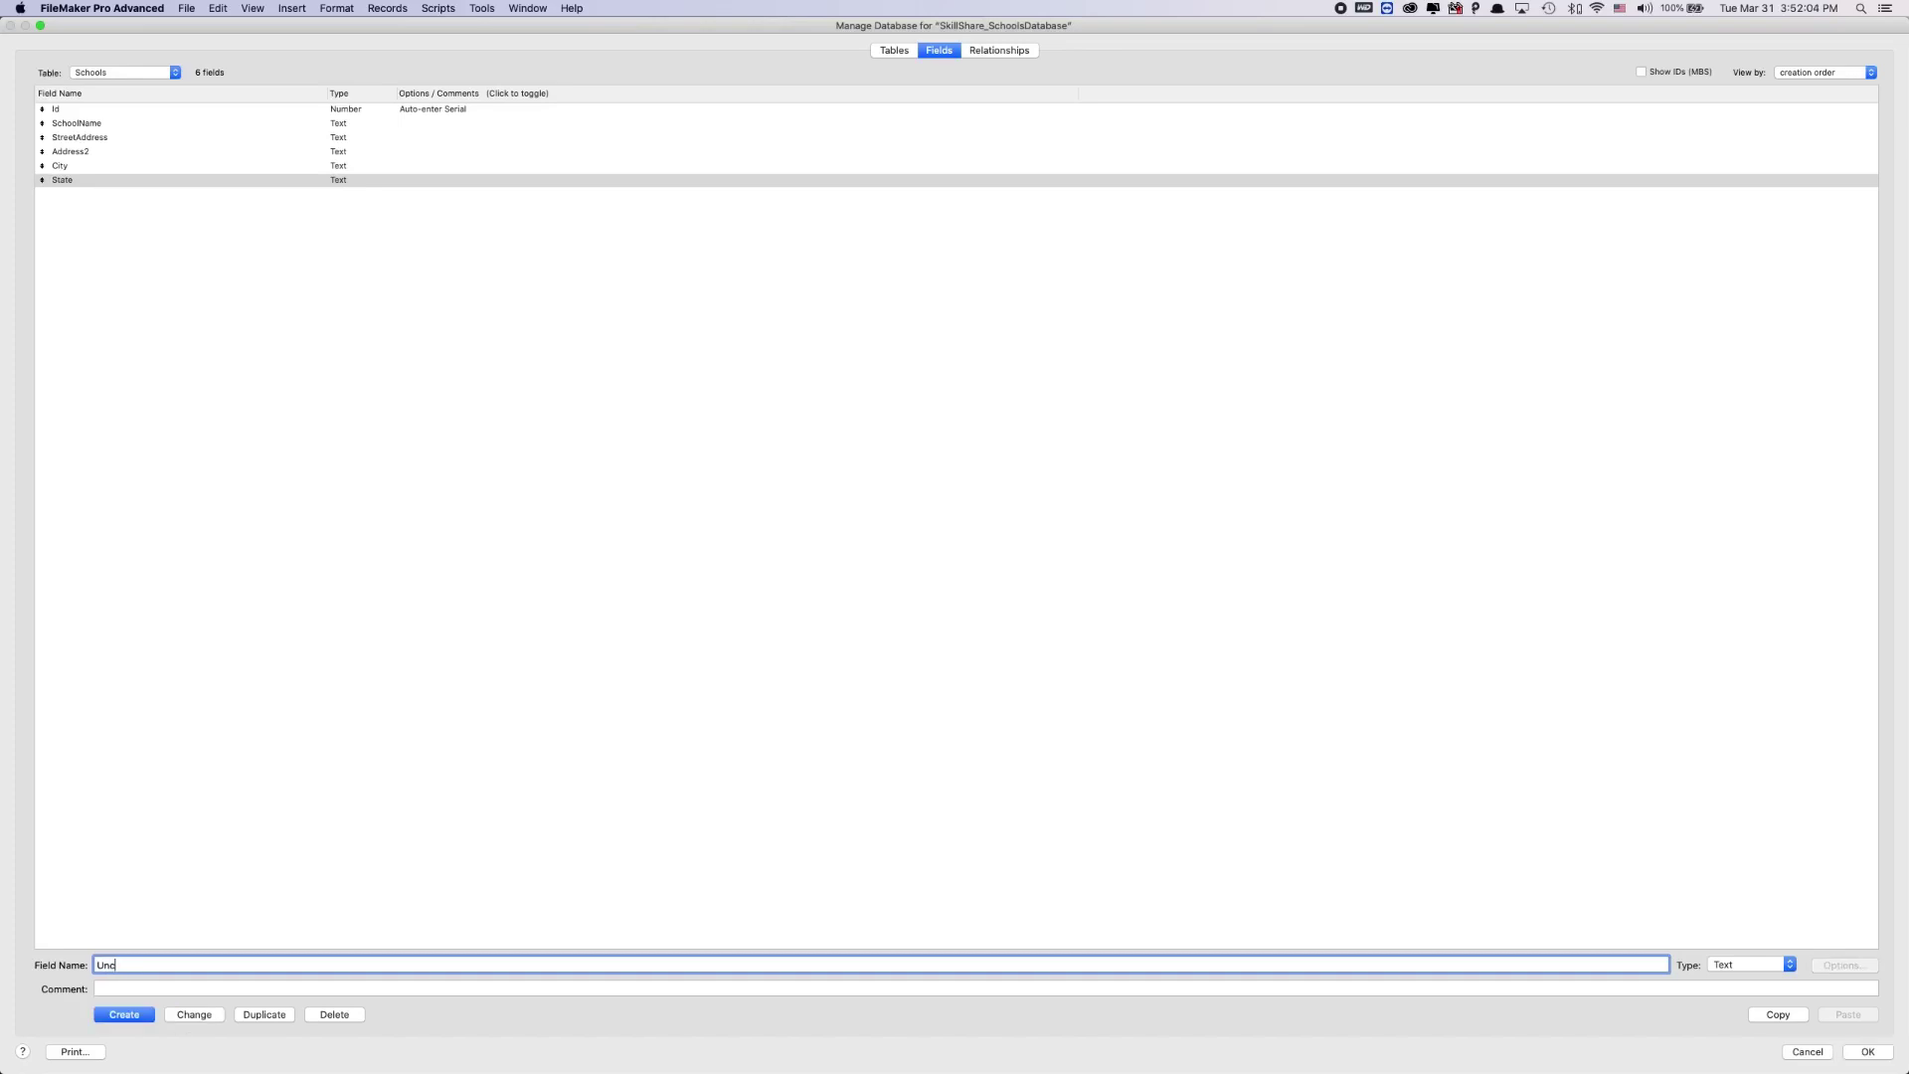
key("BackSpace")
key("BackSpace")
type("Country")
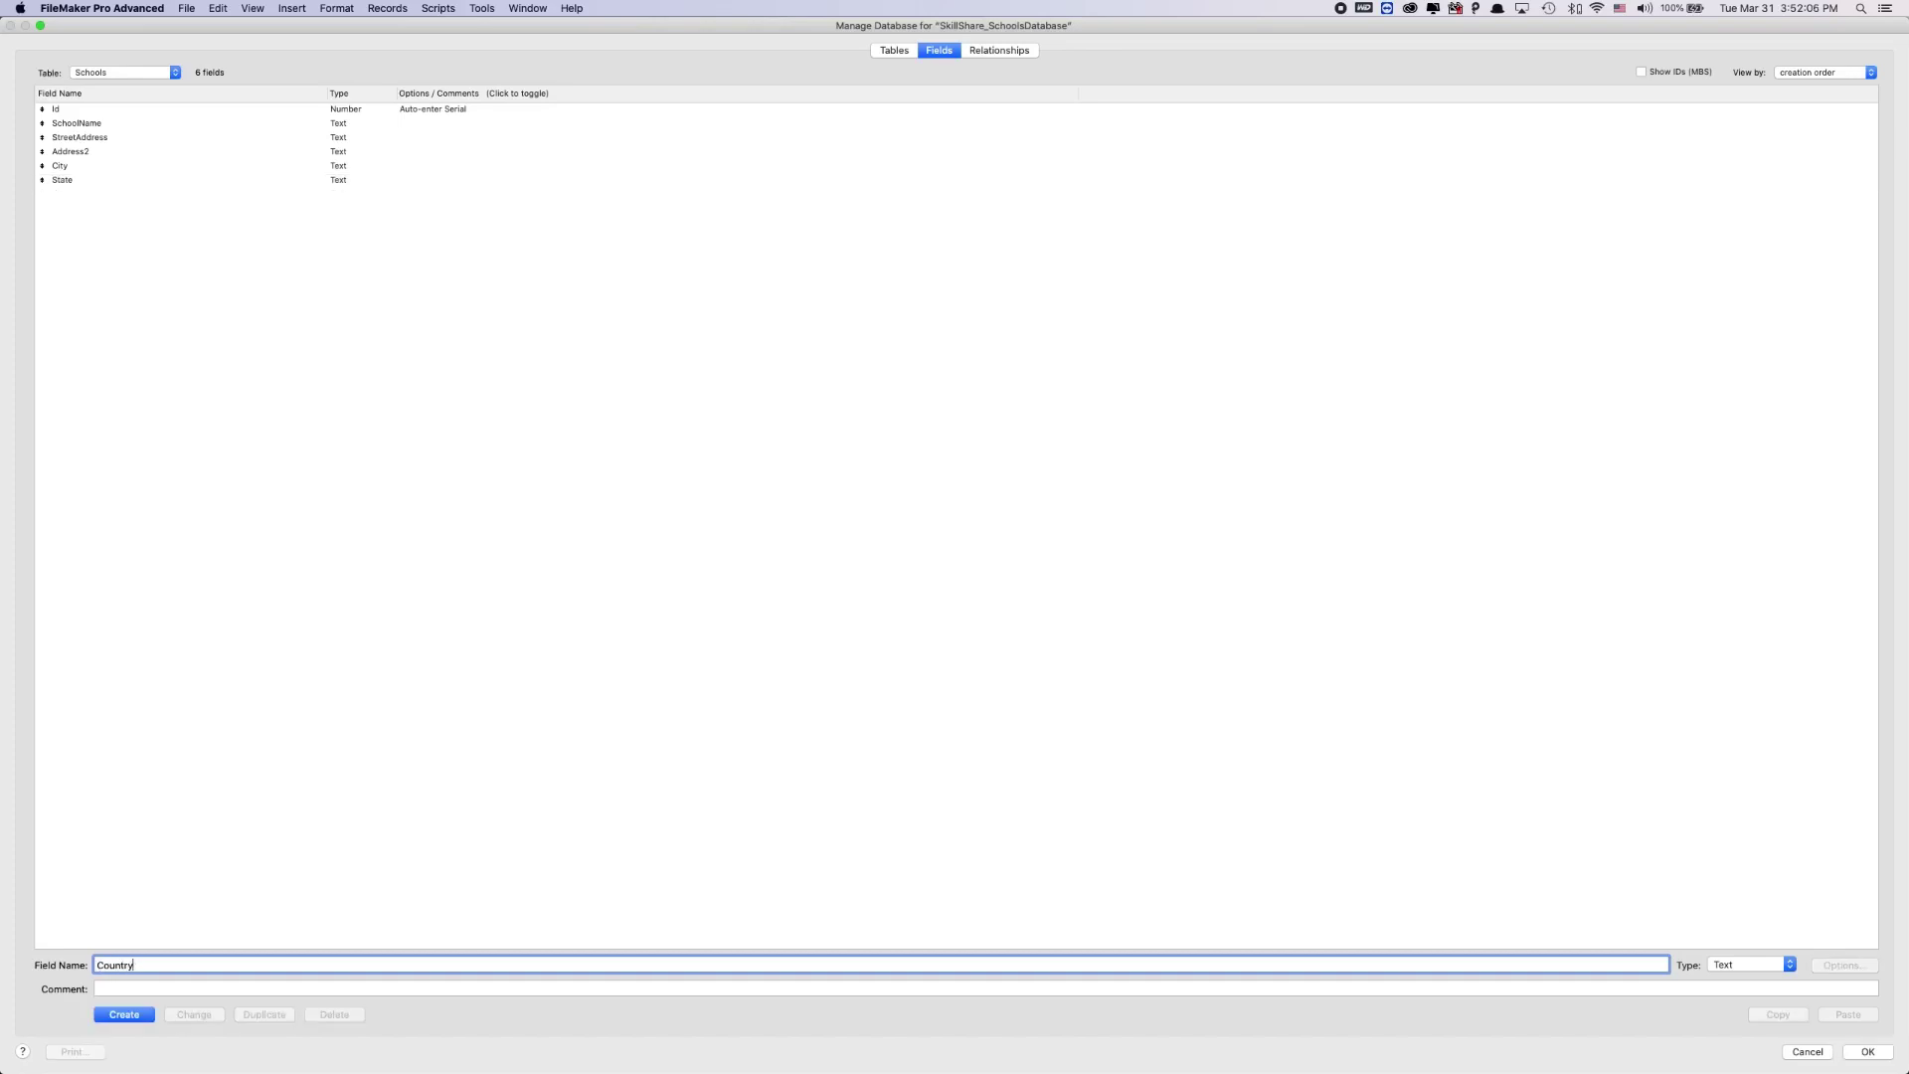
key("Return")
type("Zip")
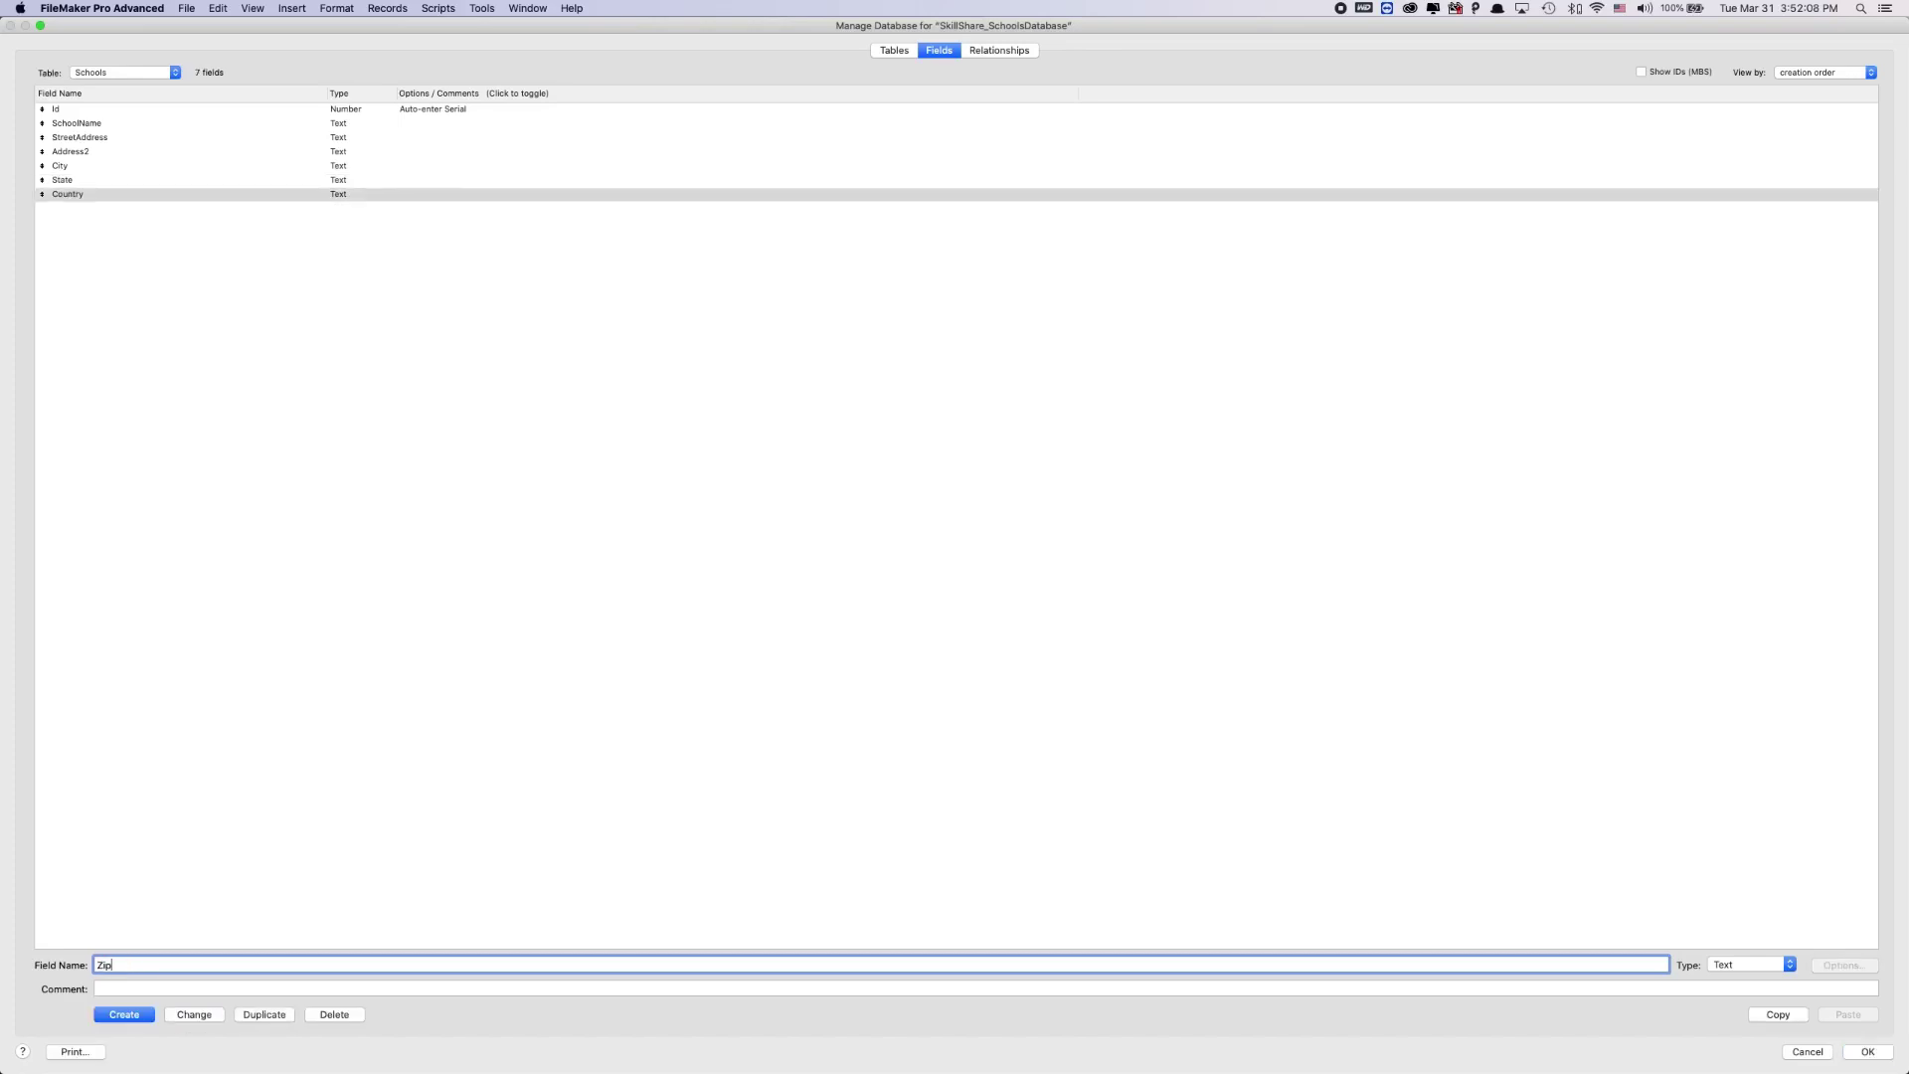
type(" Code")
key("BackSpace")
key("BackSpace")
key("BackSpace")
type("Code")
key("Return")
Step: Select the address fields from StreetAddress to ZipCode to review them, then deselect
left_click(439, 812)
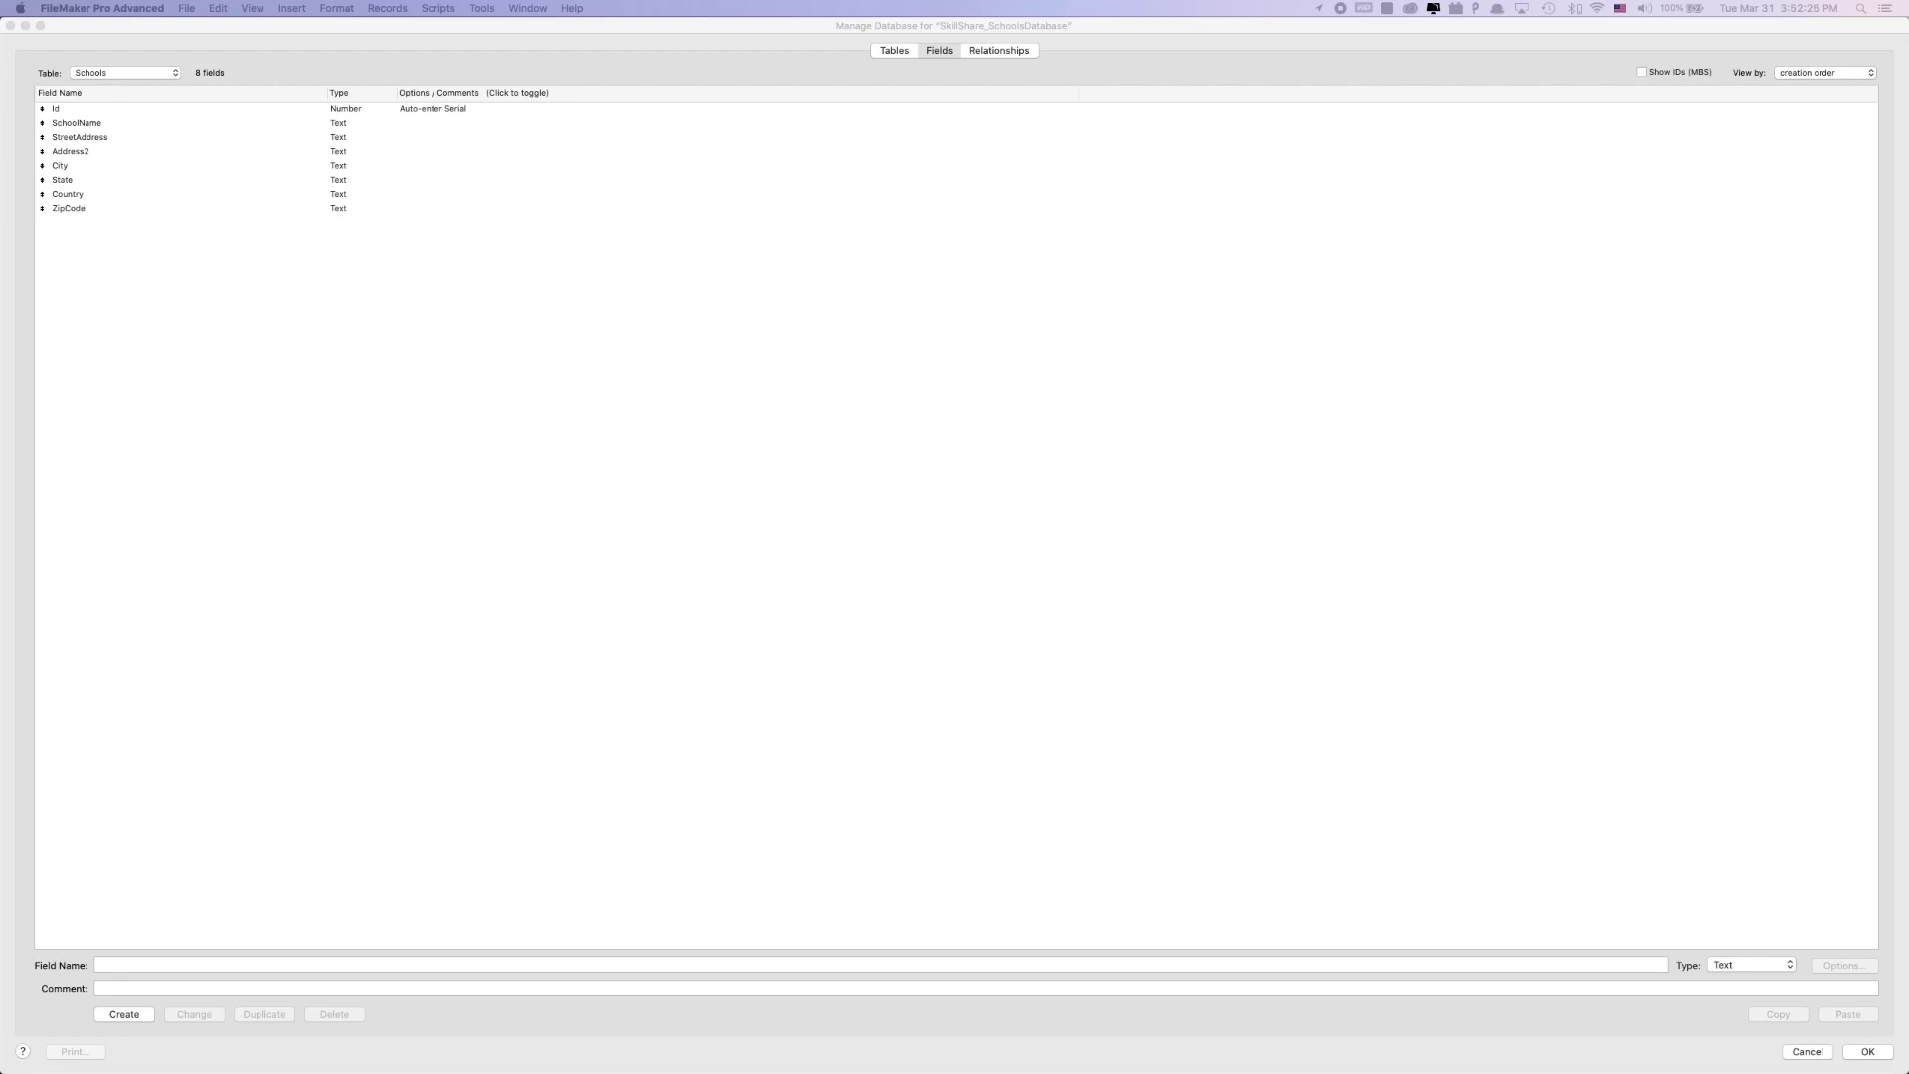
left_click(357, 319)
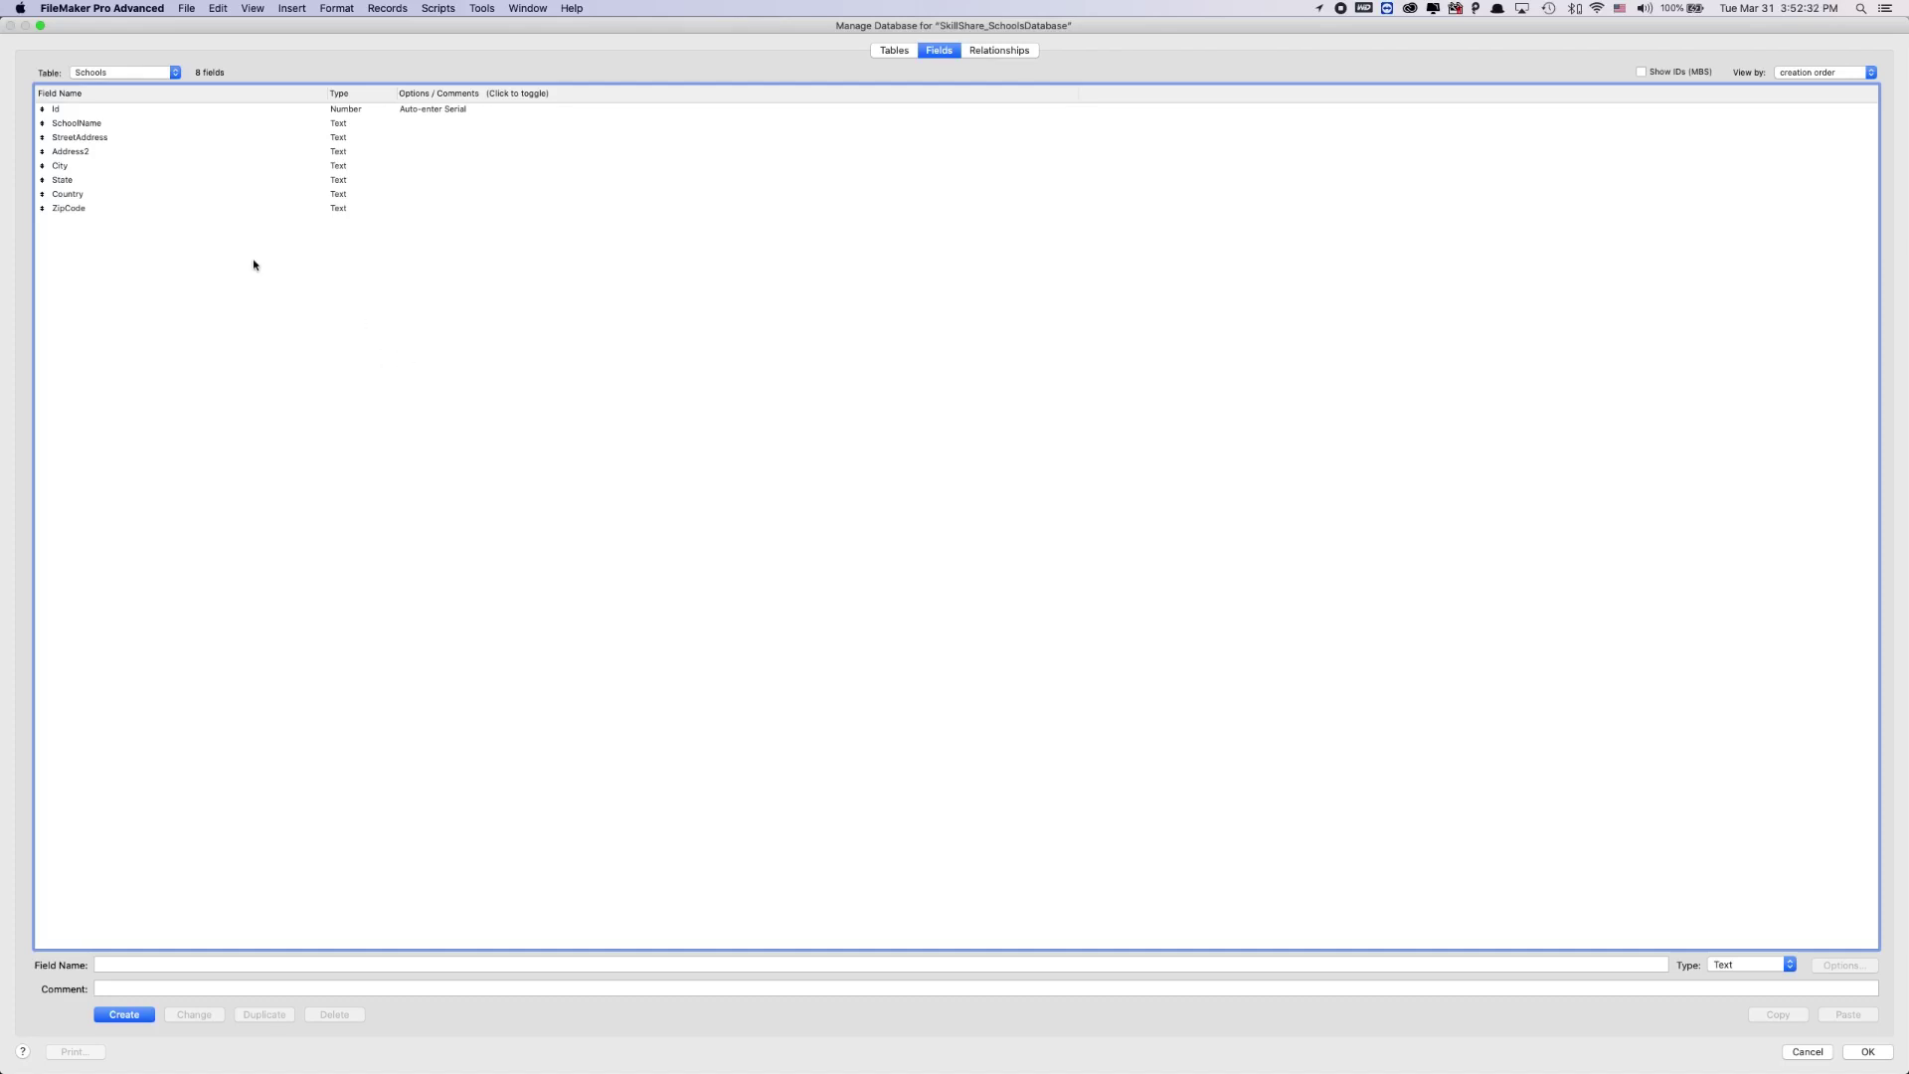
left_click(81, 140)
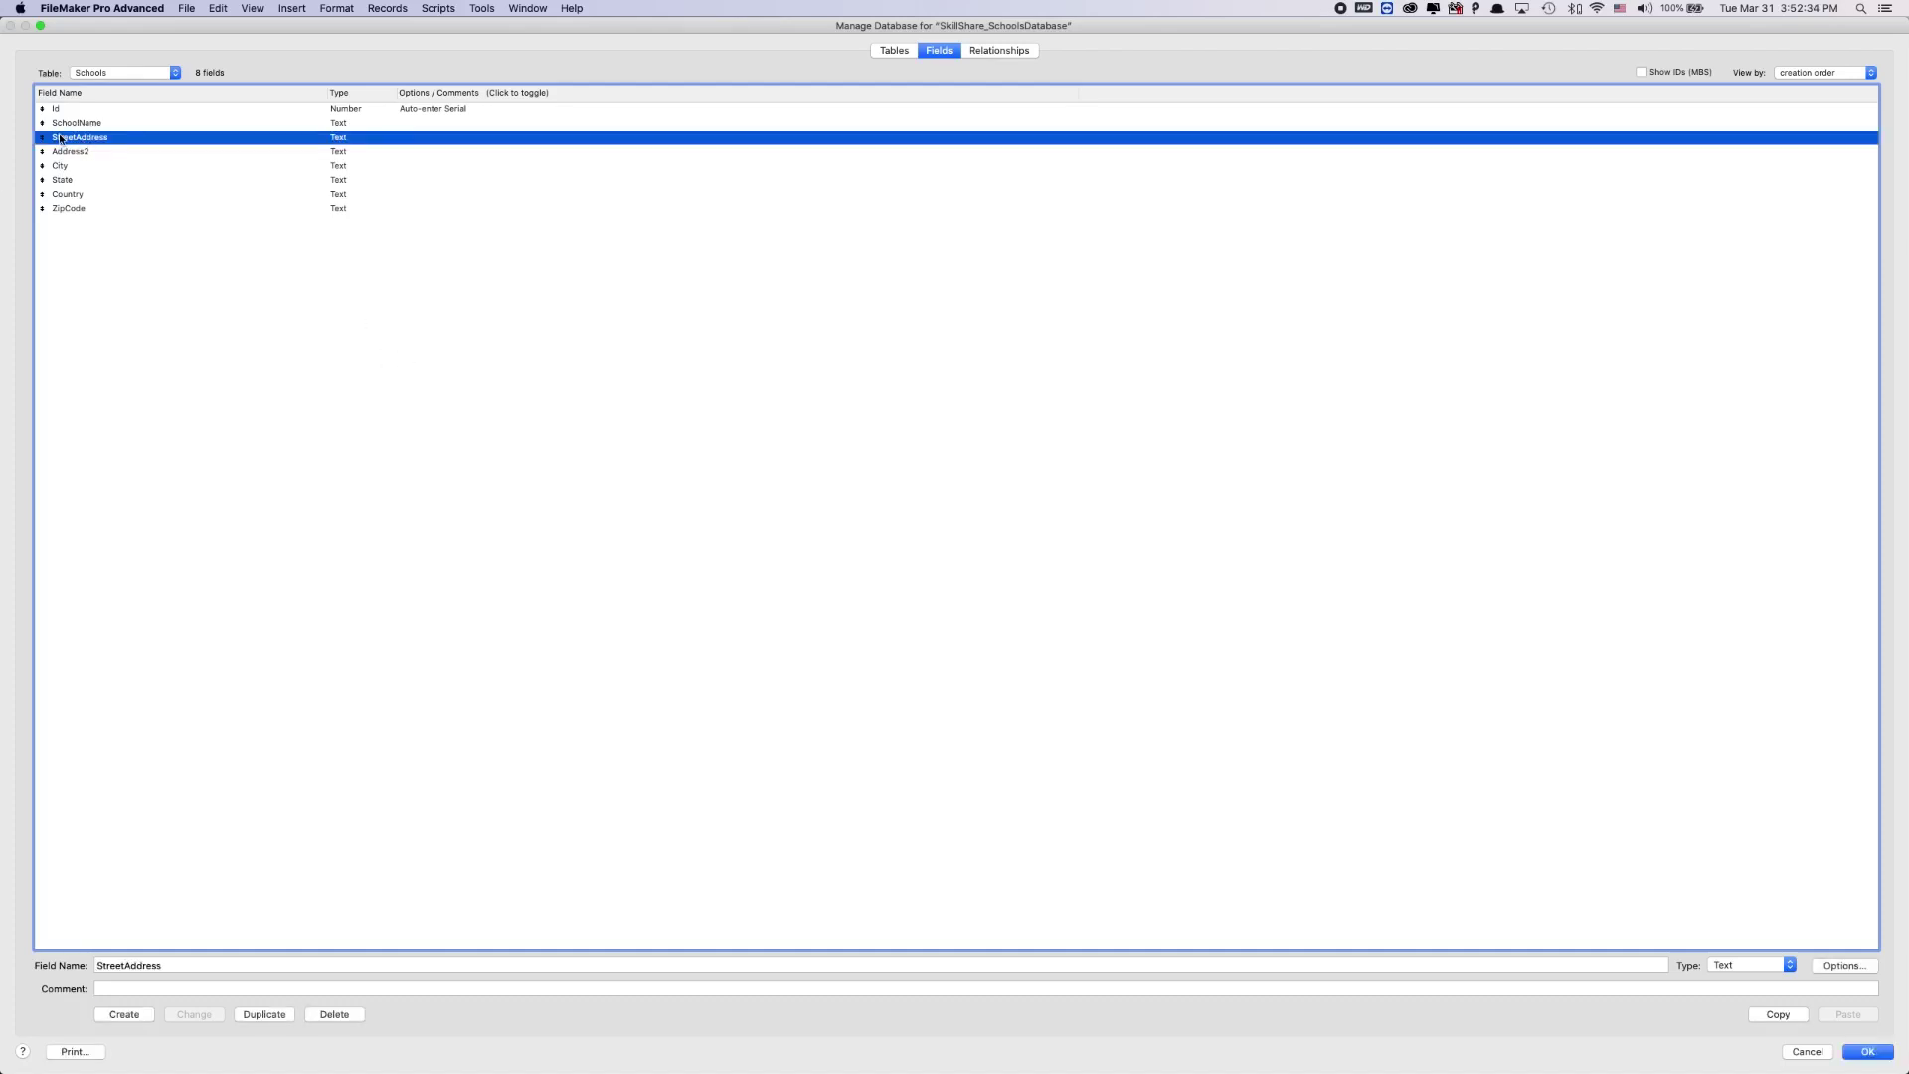
left_click(57, 210, "shift")
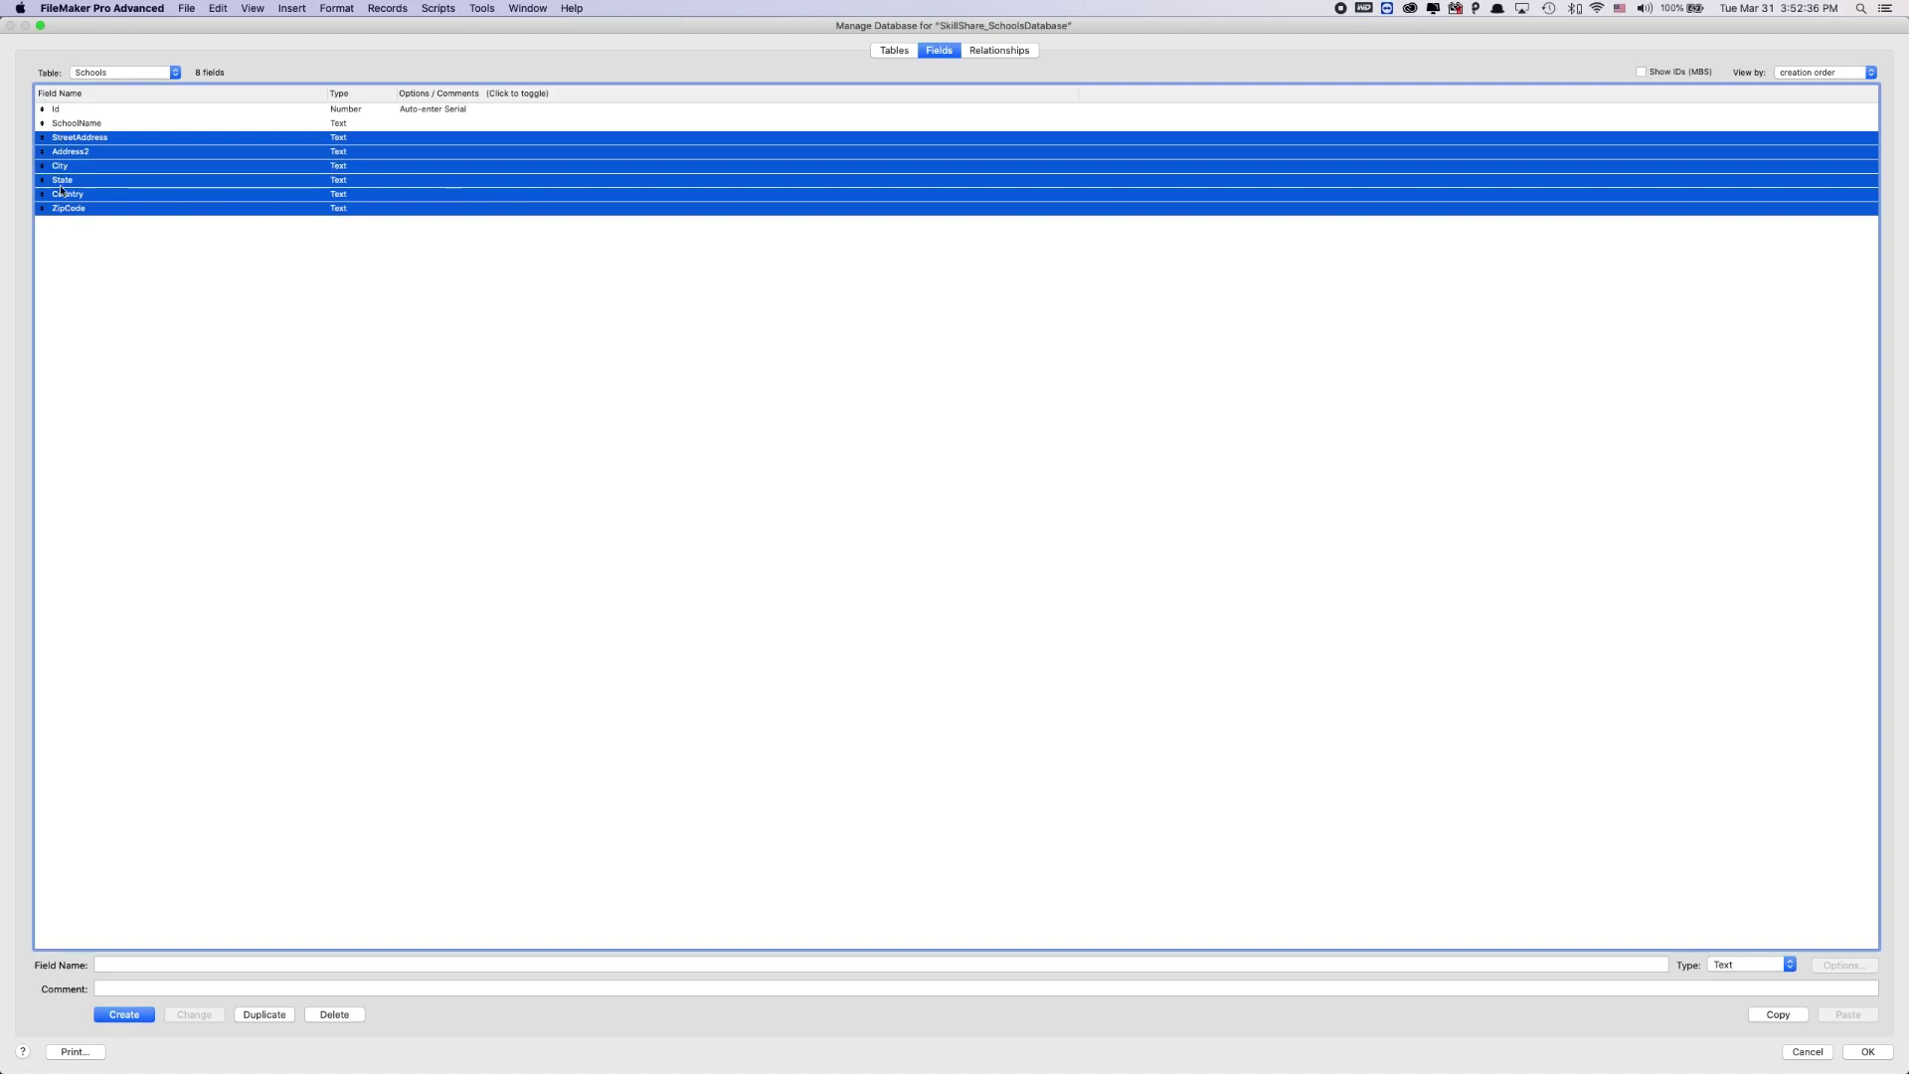
left_click(125, 319)
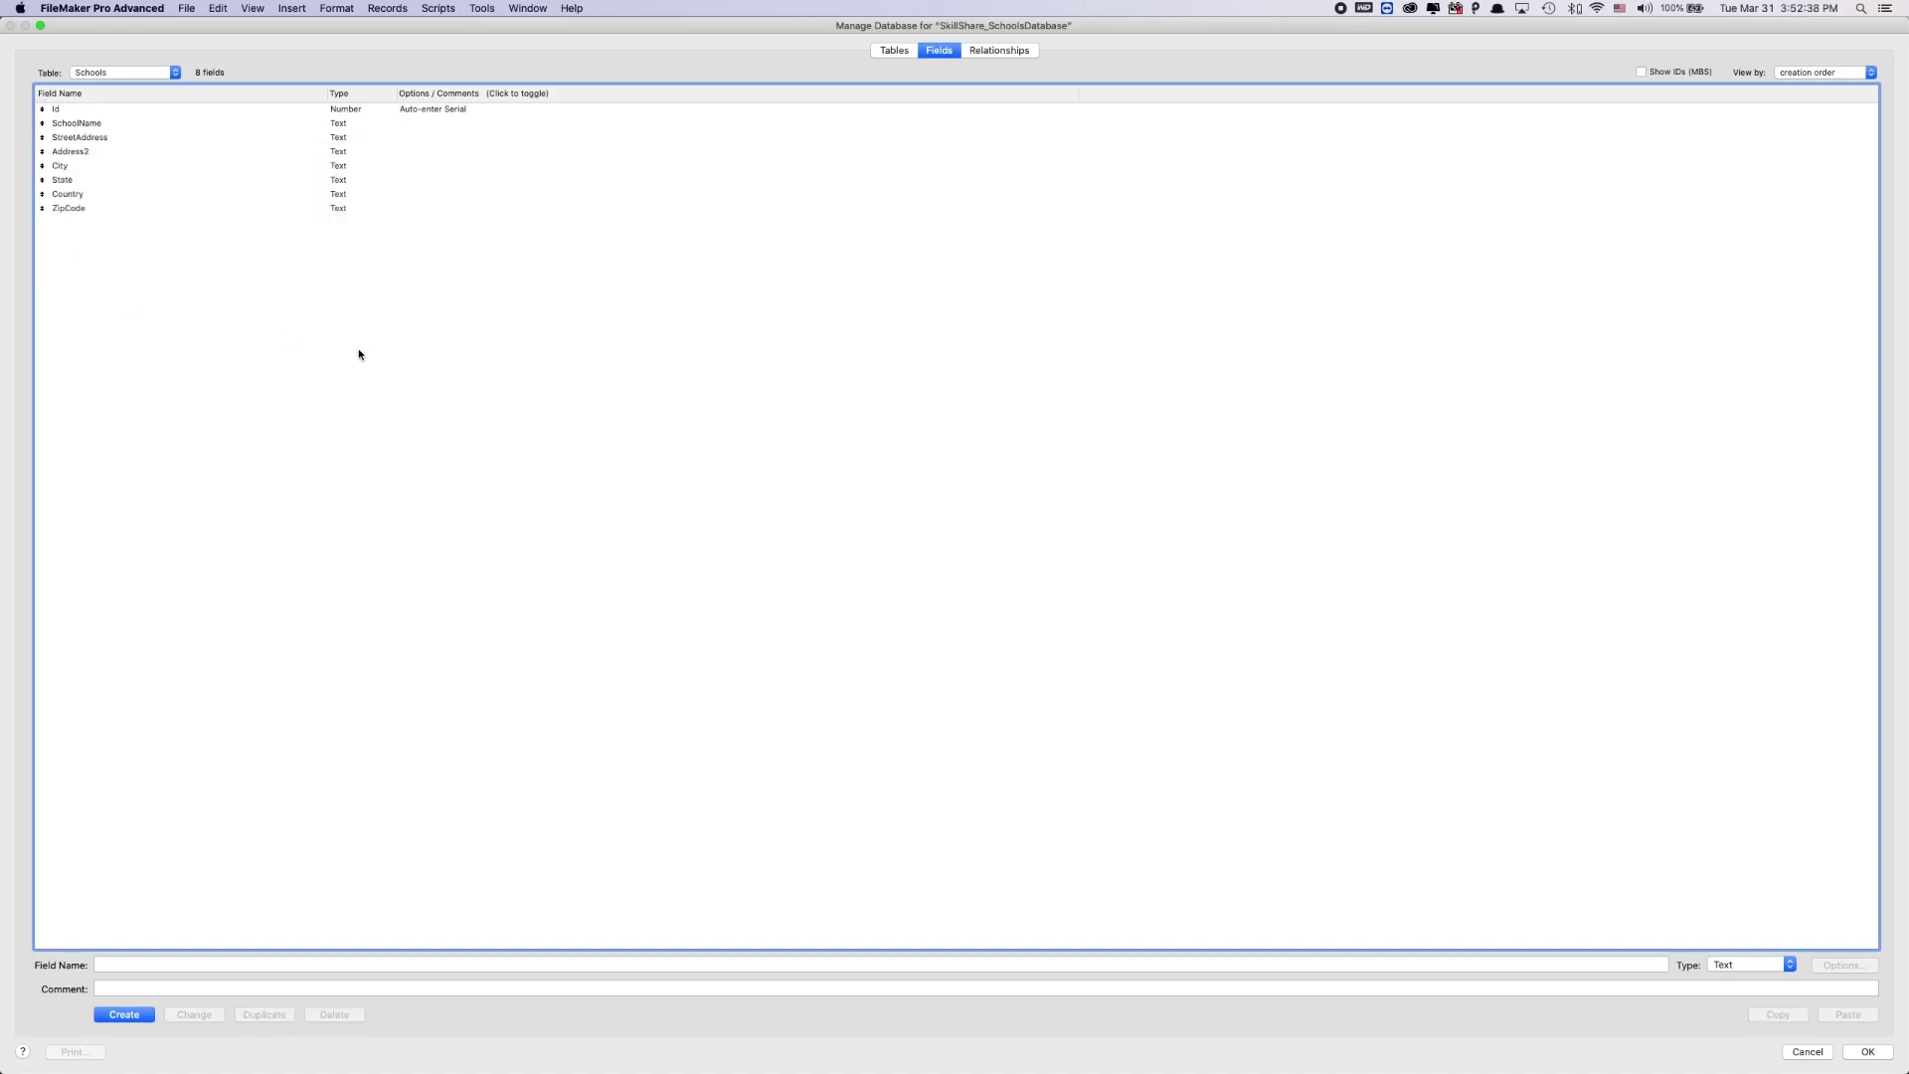
key("super+Tab")
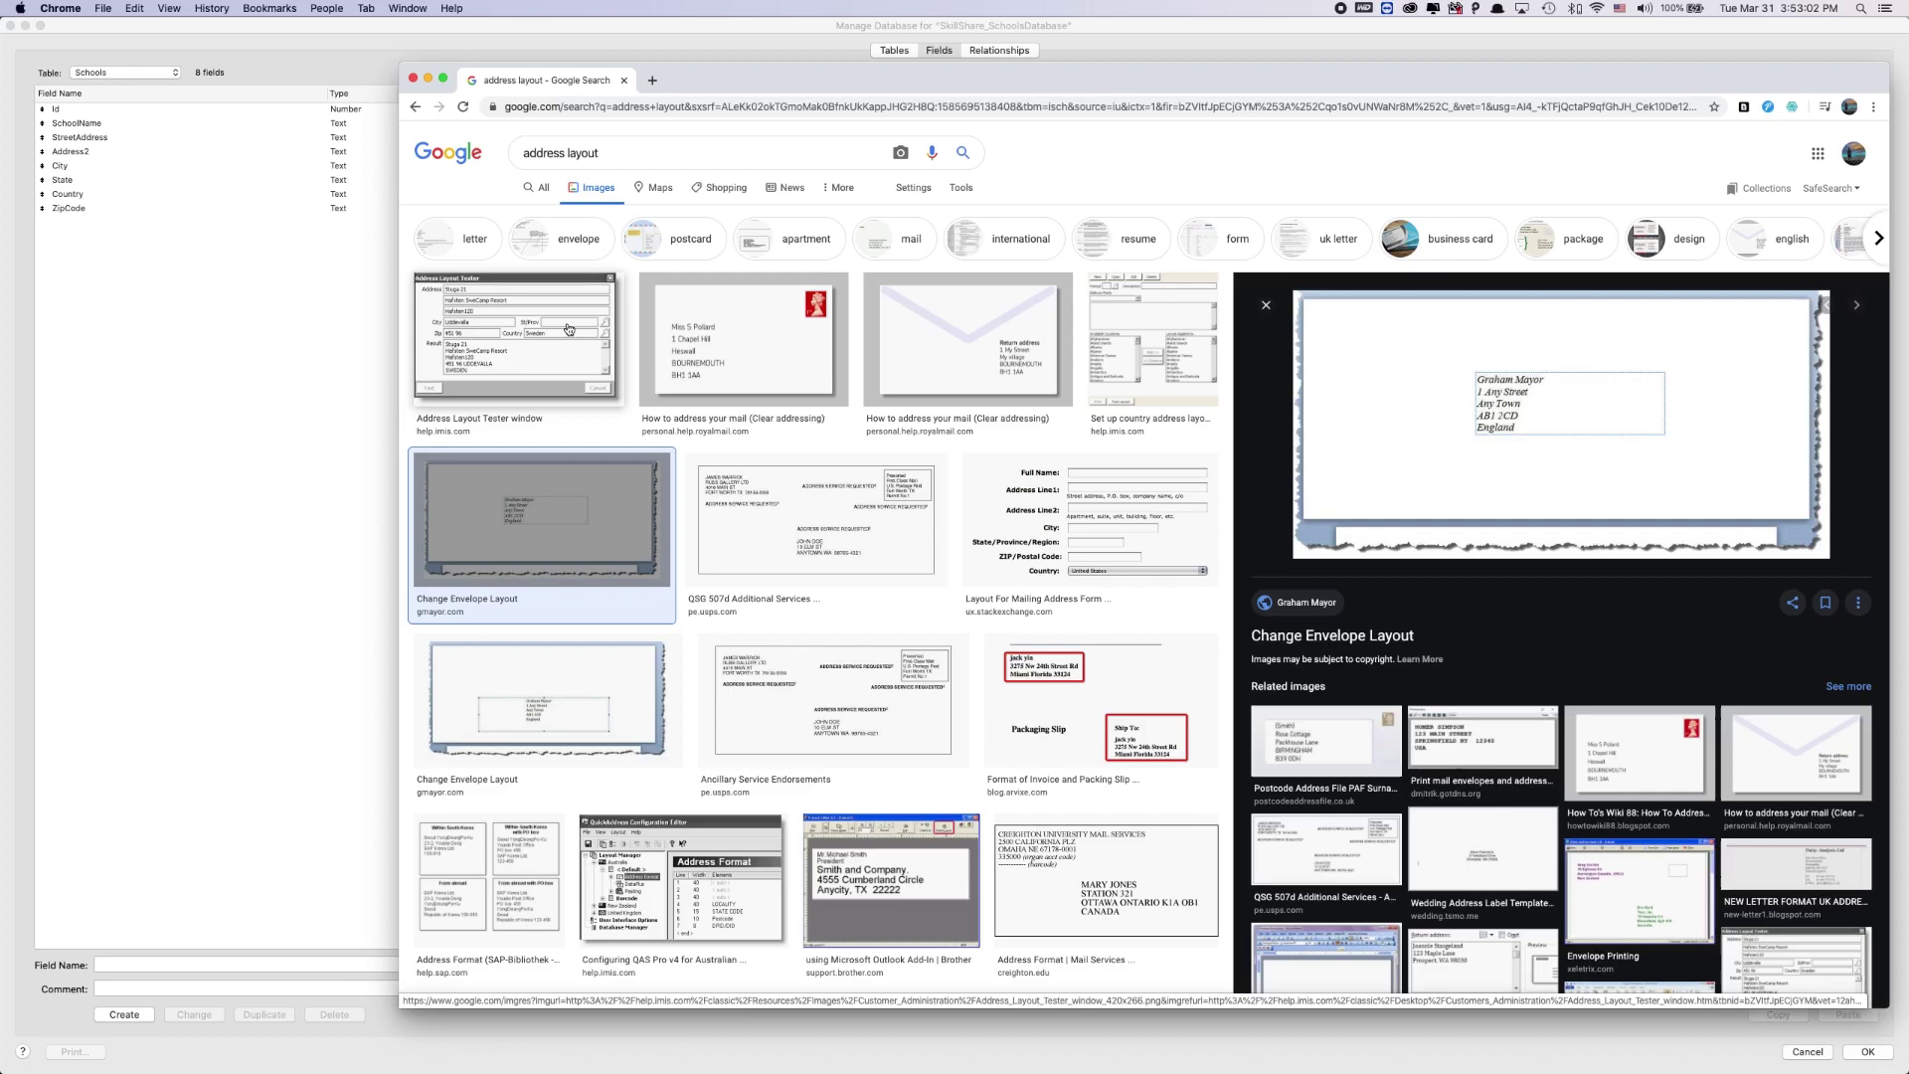
scroll(522, 379, "down", 1)
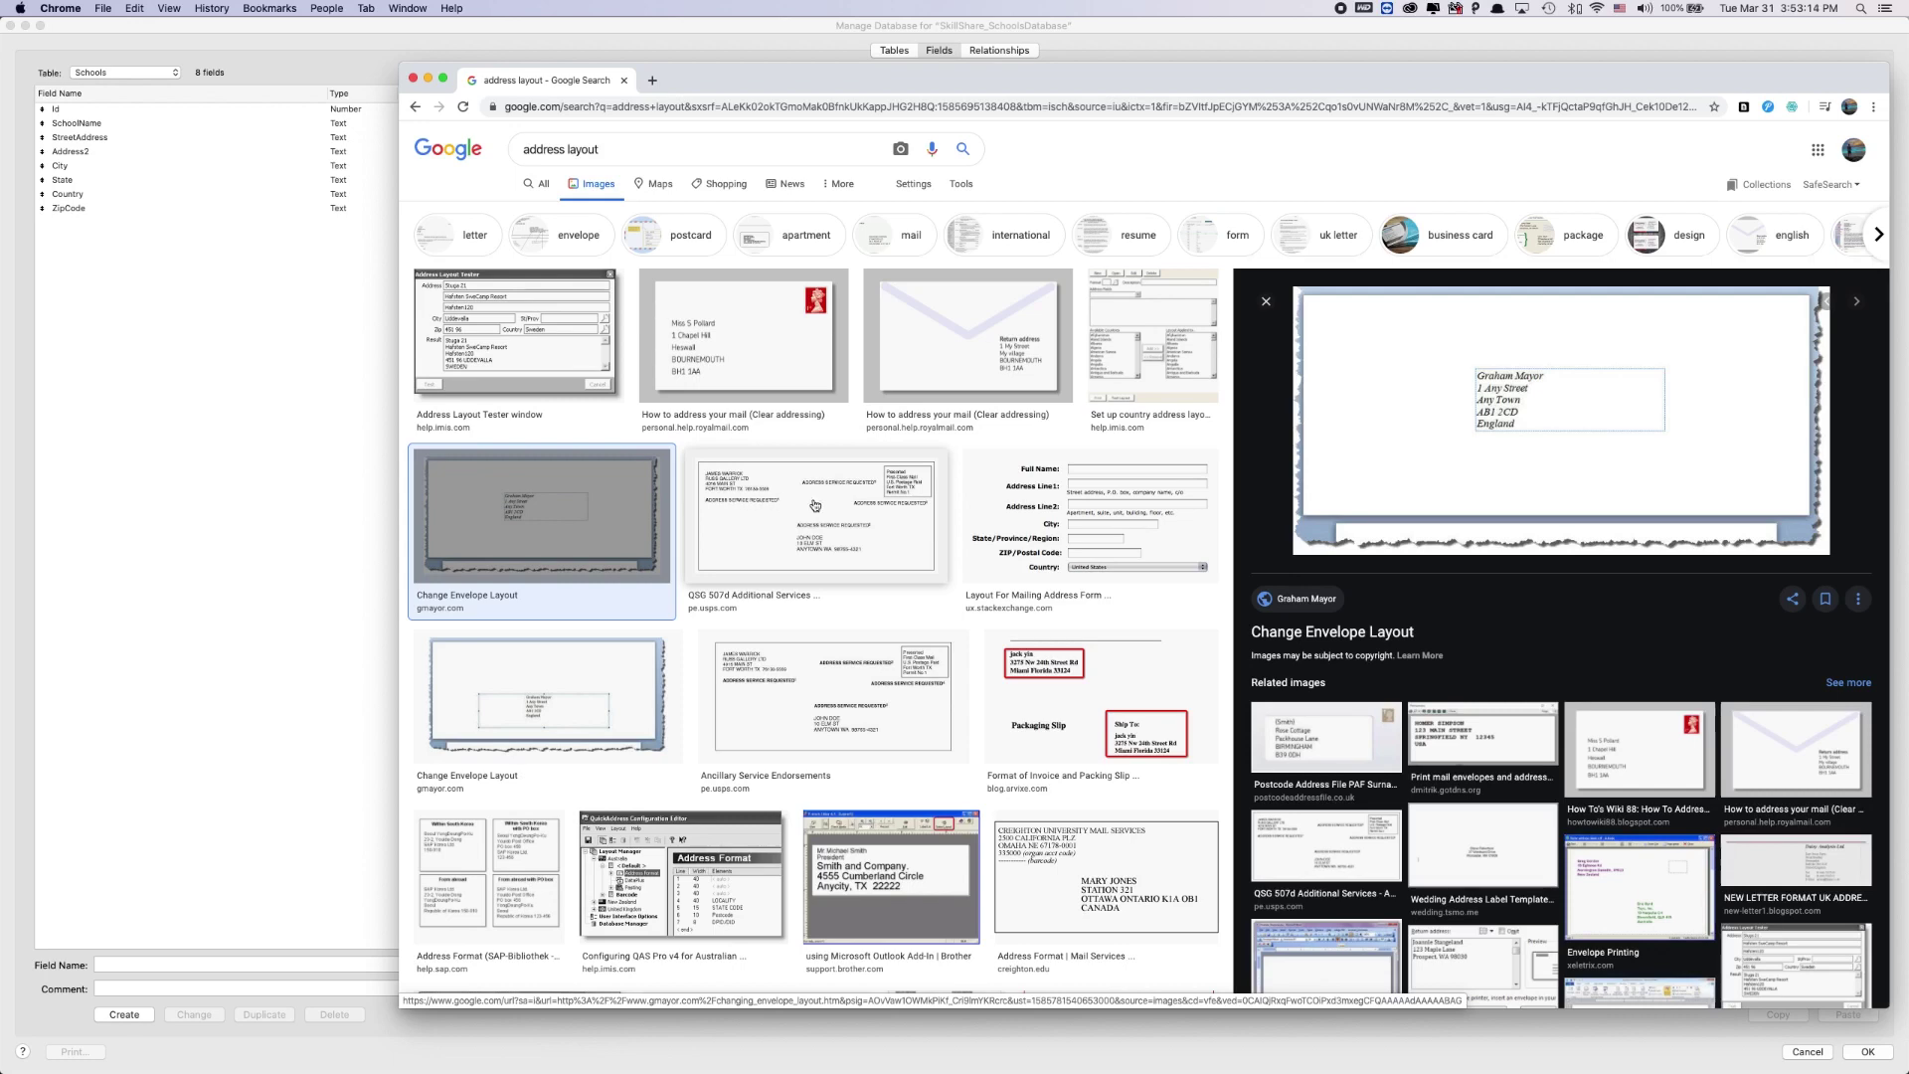
scroll(814, 505, "down", 1)
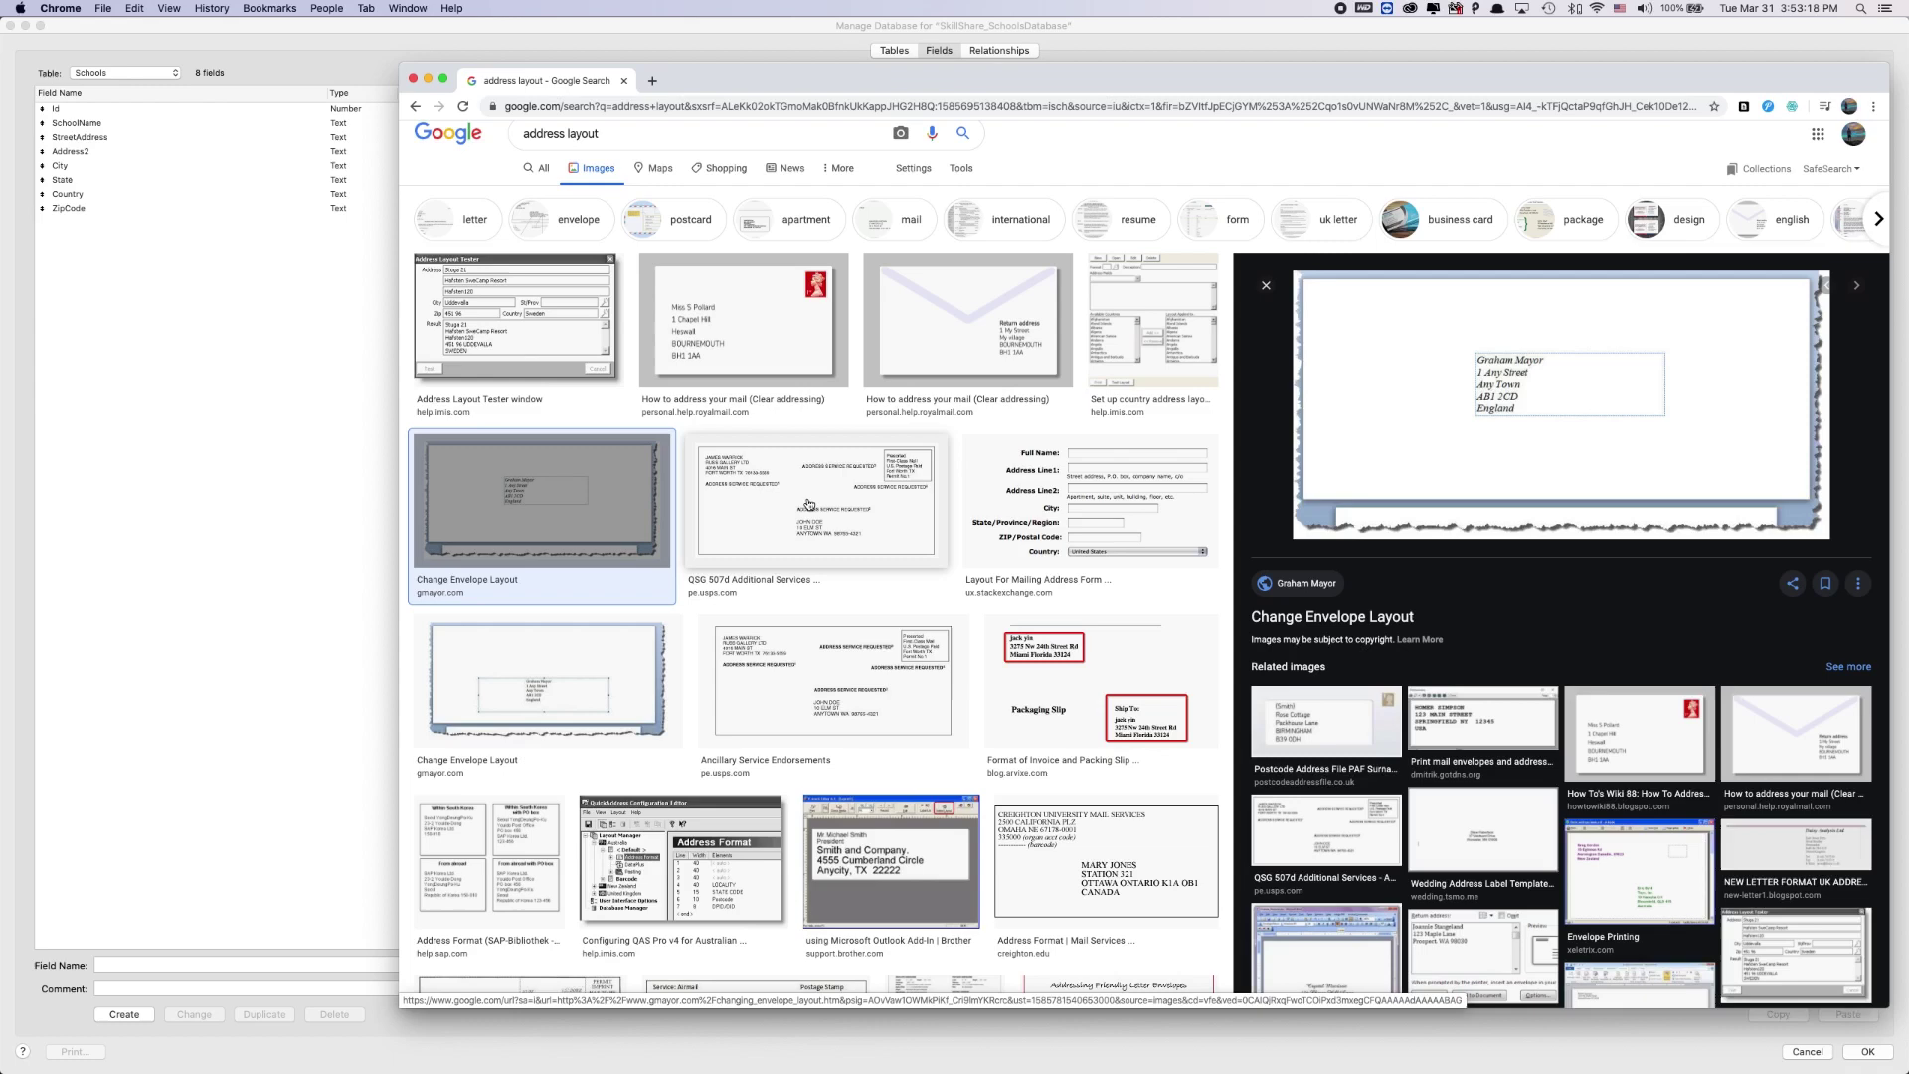
left_click(365, 442)
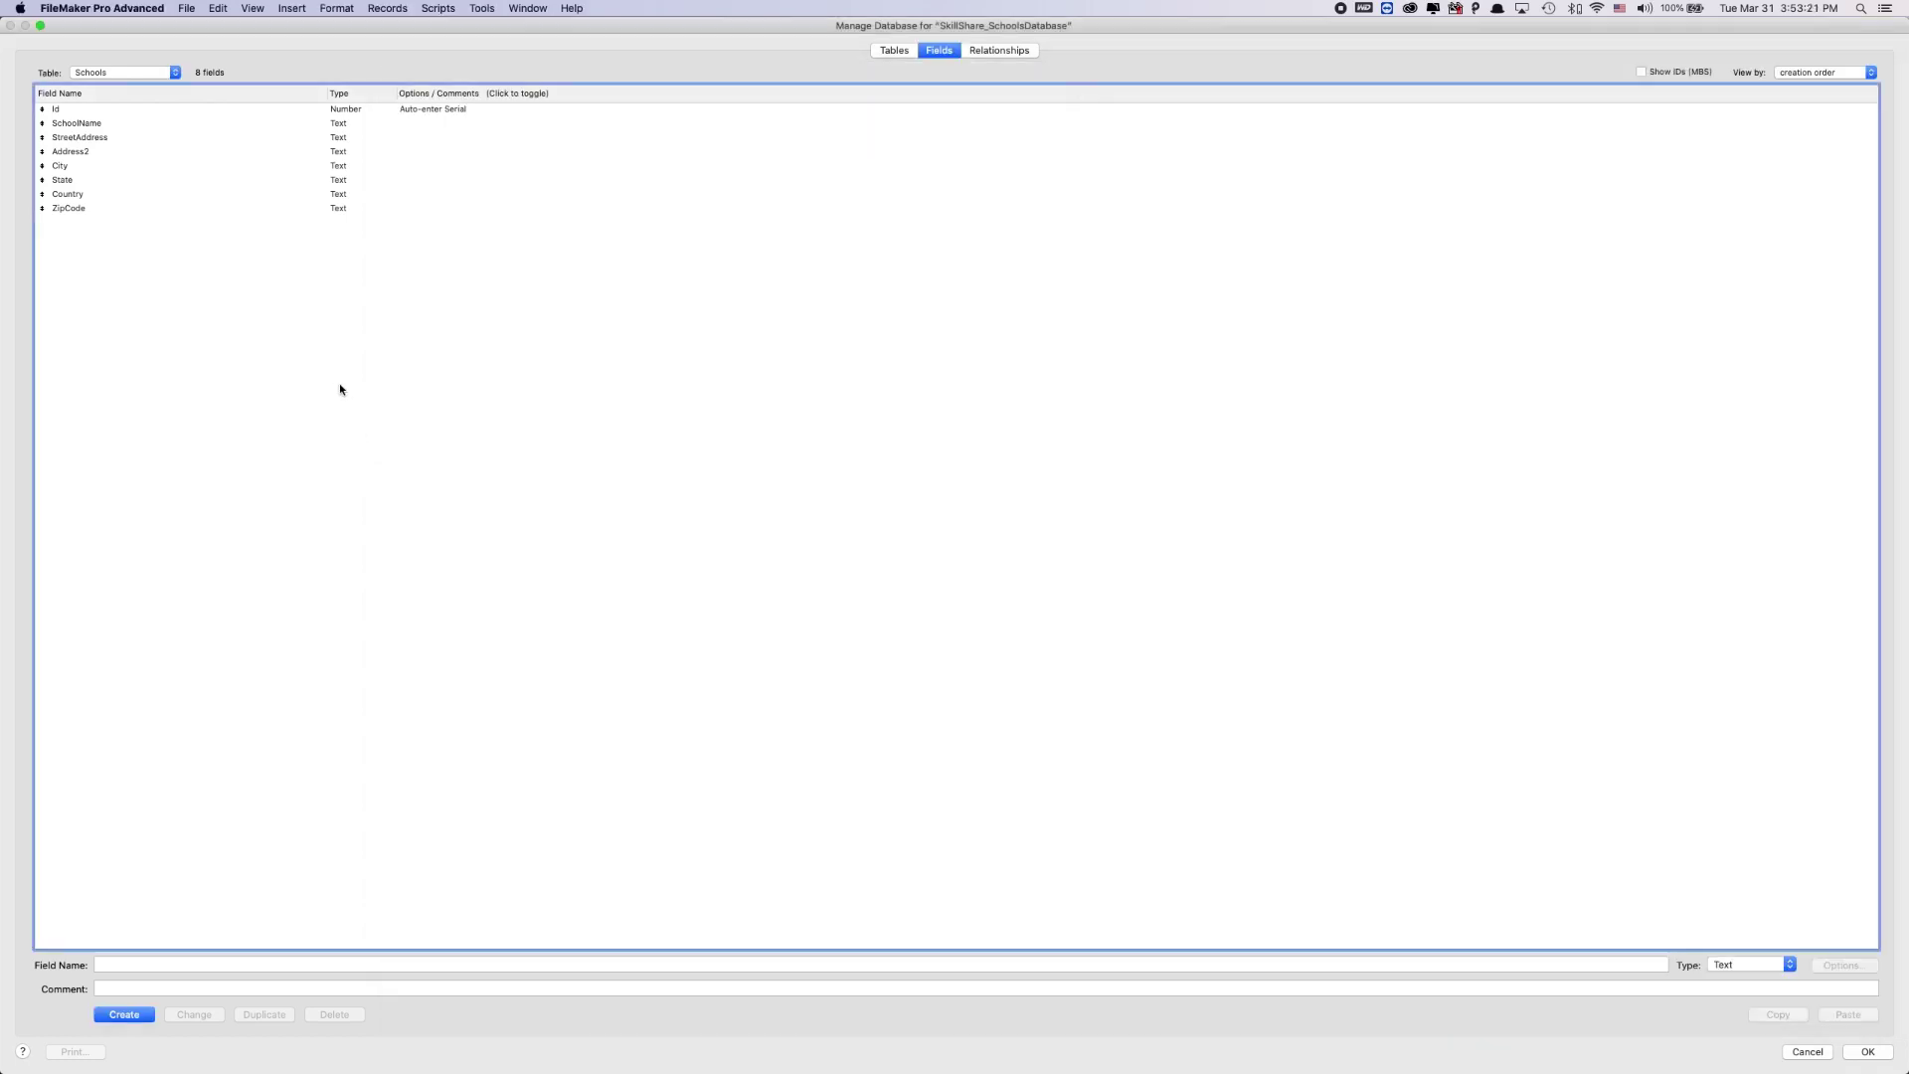
Step: Create c_FullAddress as a Calculation commented 'Calculation of joining all address fields together'
left_click(304, 967)
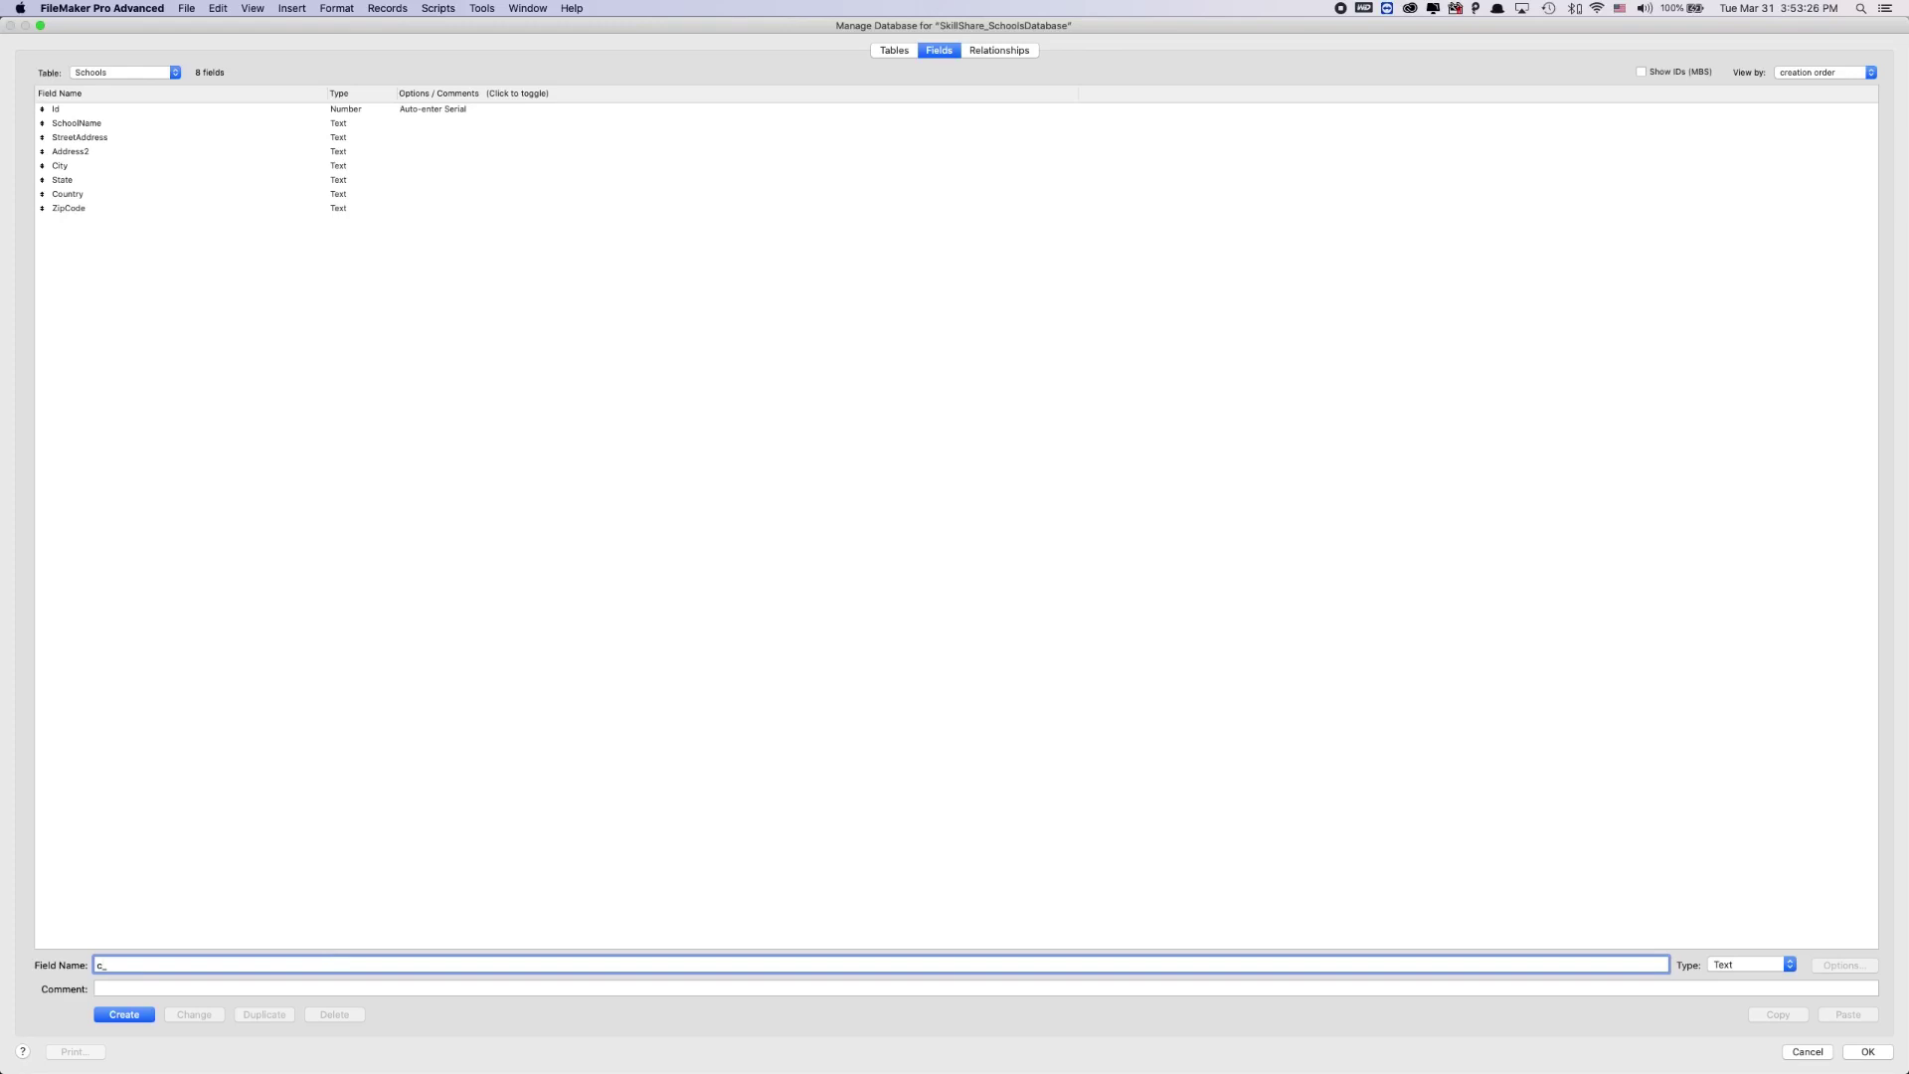
type("c_FullAddress")
left_click_drag(103, 965, 95, 968)
left_click(159, 965)
left_click(142, 991)
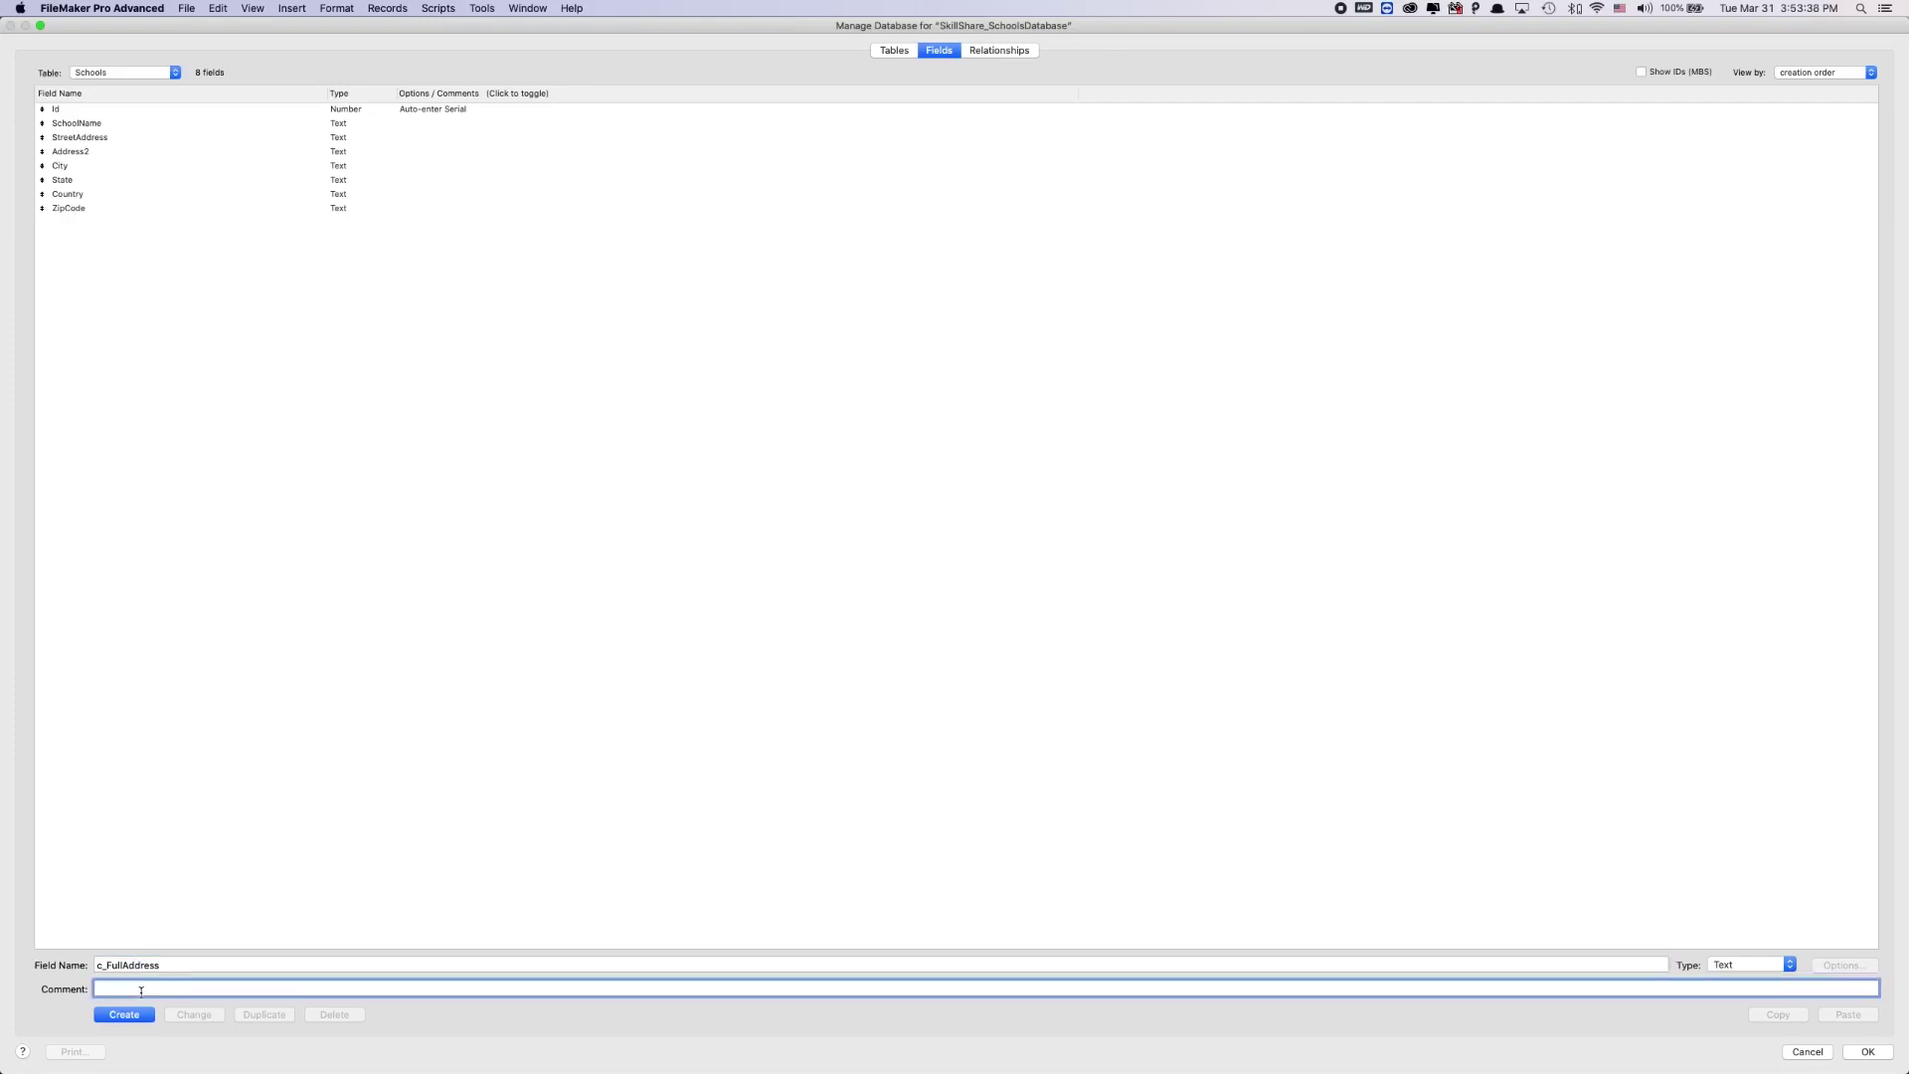
type("Calculation of joining all address fields together")
left_click(1745, 968)
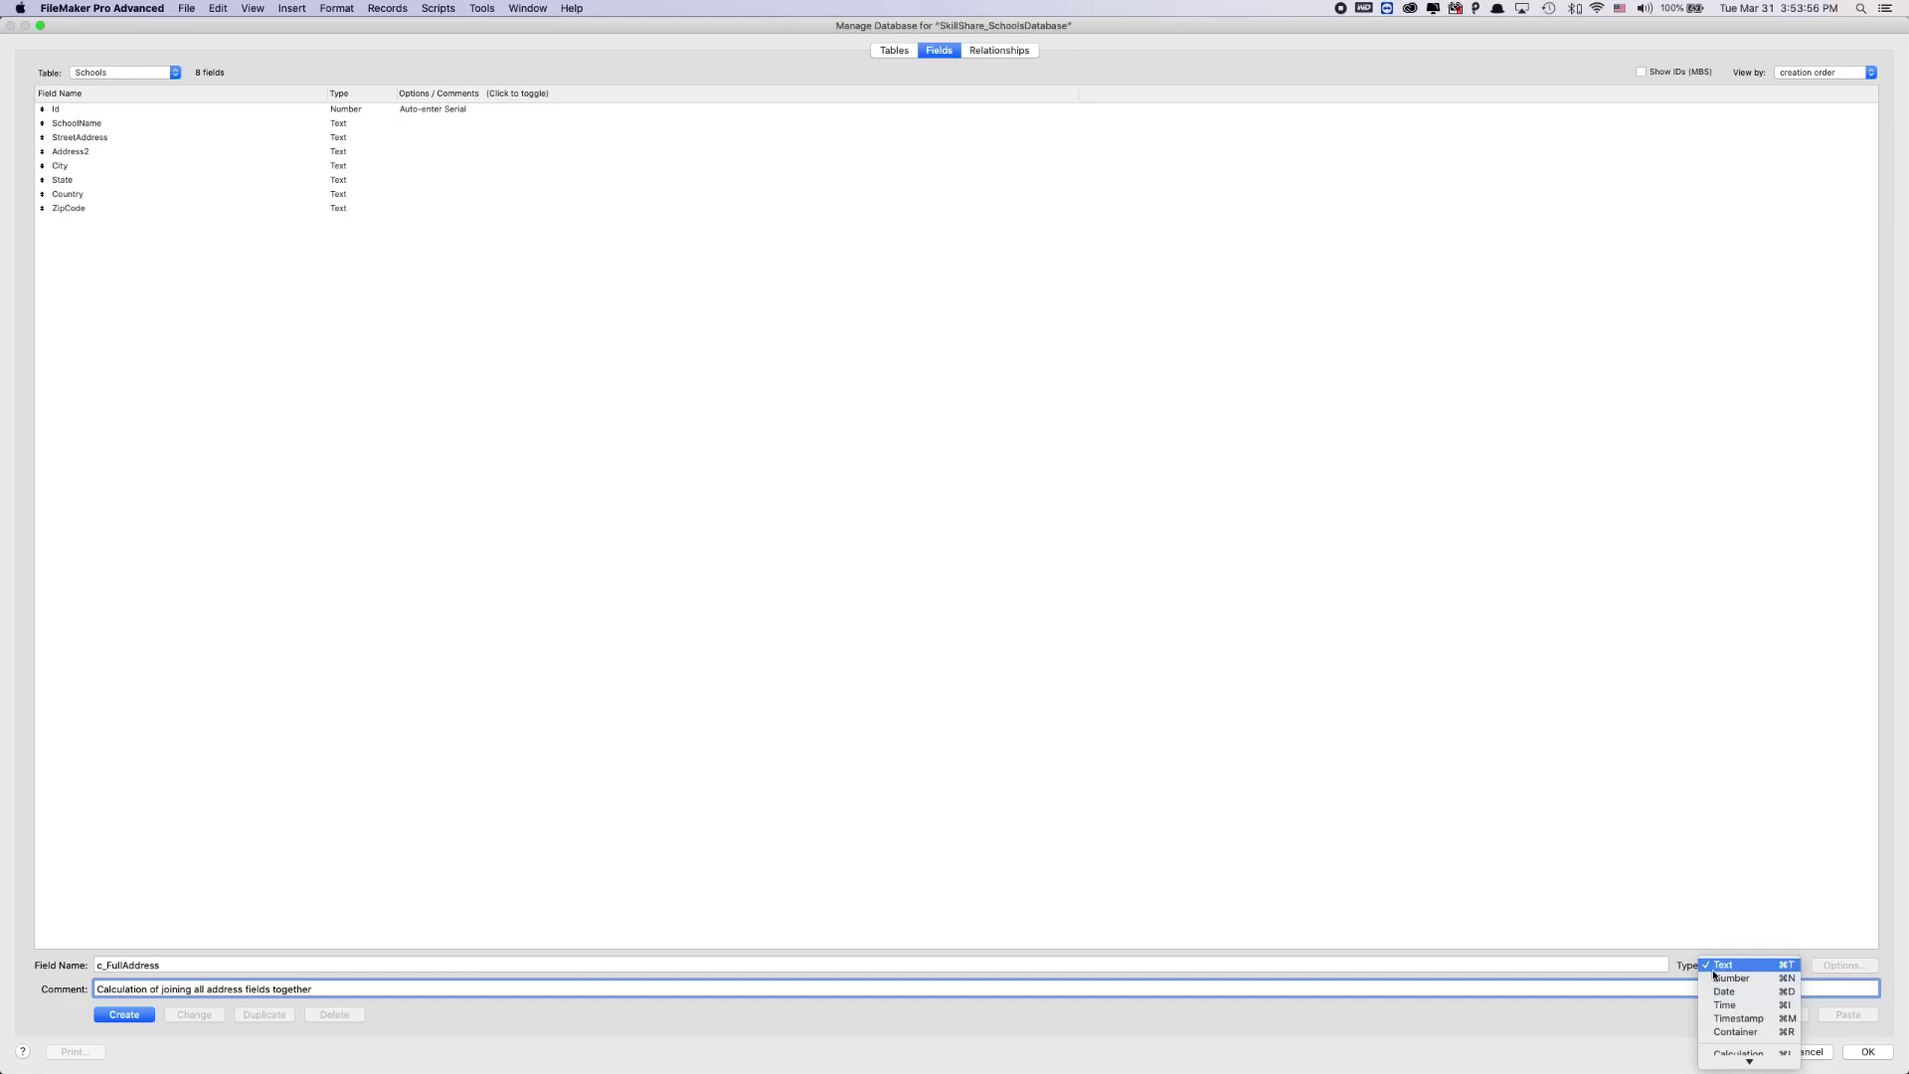
left_click(1742, 1044)
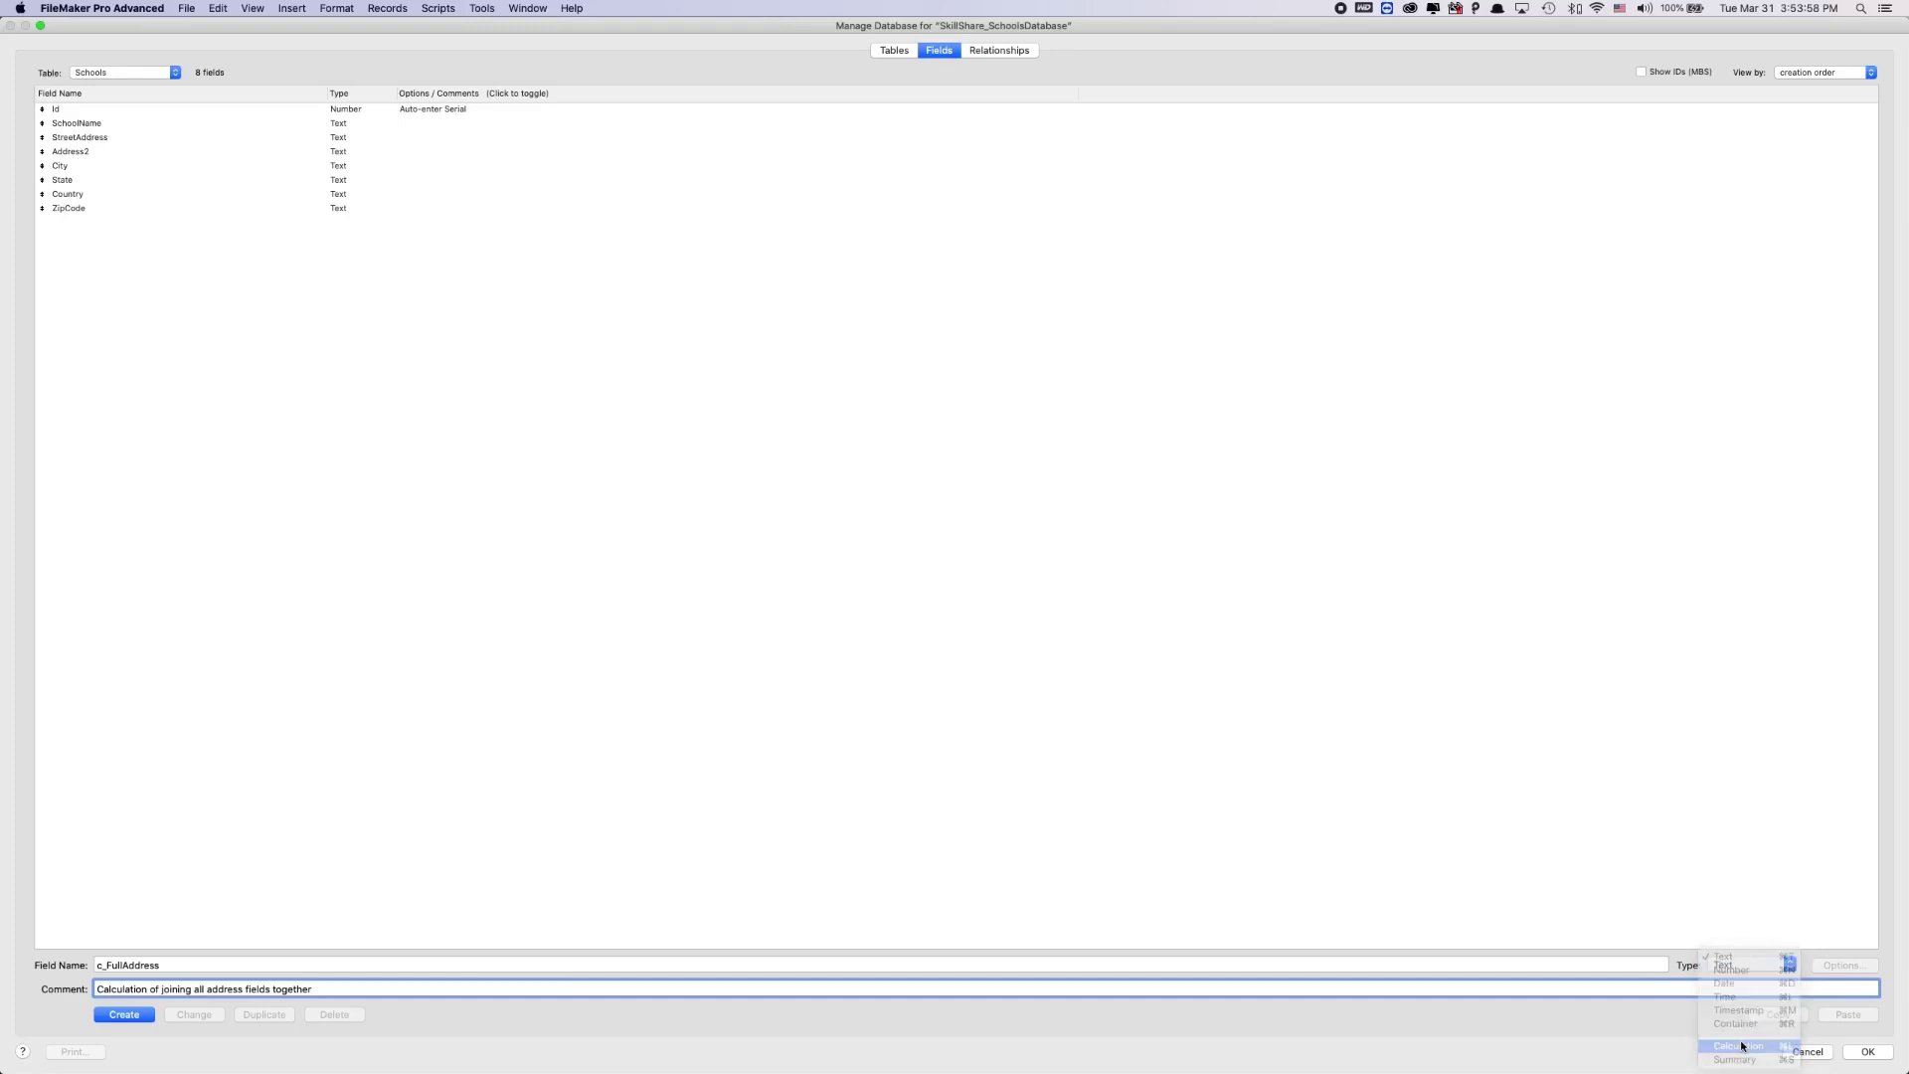
left_click(138, 1018)
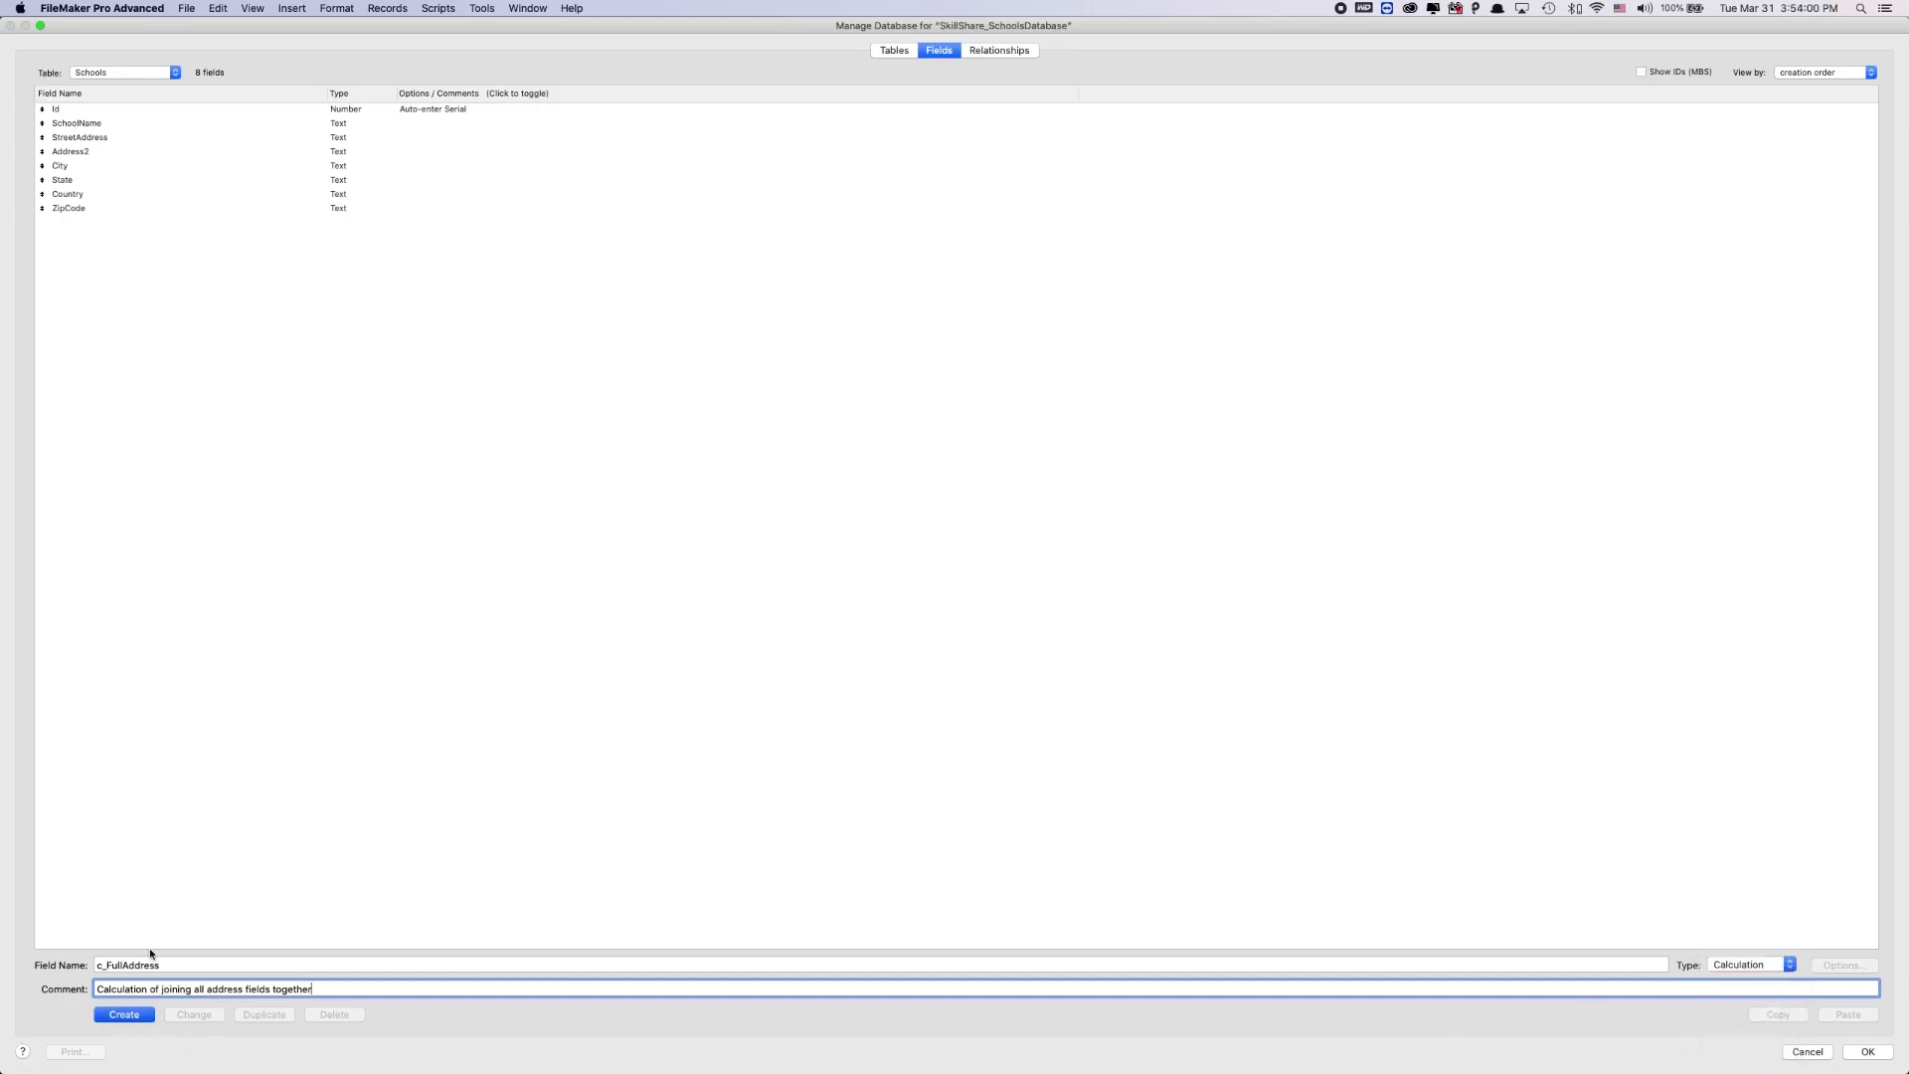
left_click_drag(633, 430, 599, 394)
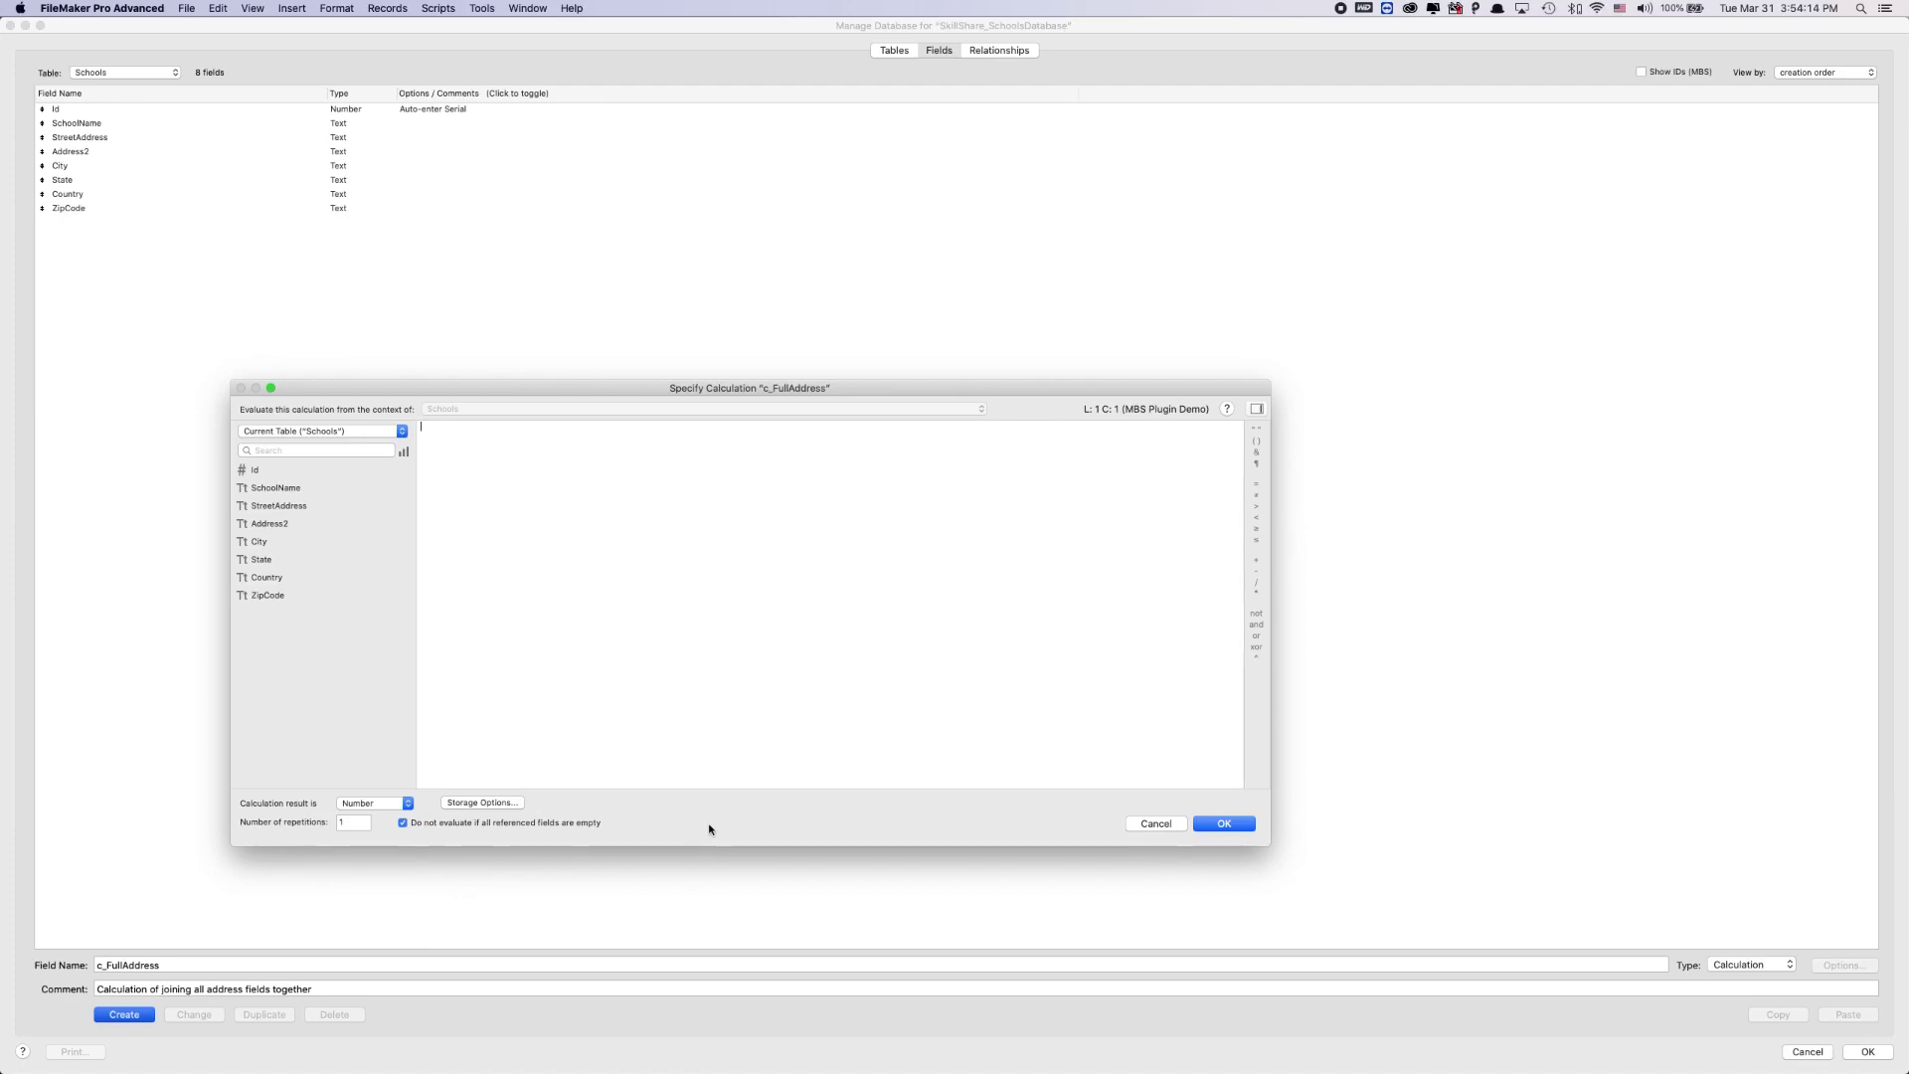
Step: Browse the address layout image results, then return to FileMaker's c_FullAddress calculation dialog
mouse_move(823, 1059)
left_click(894, 1052)
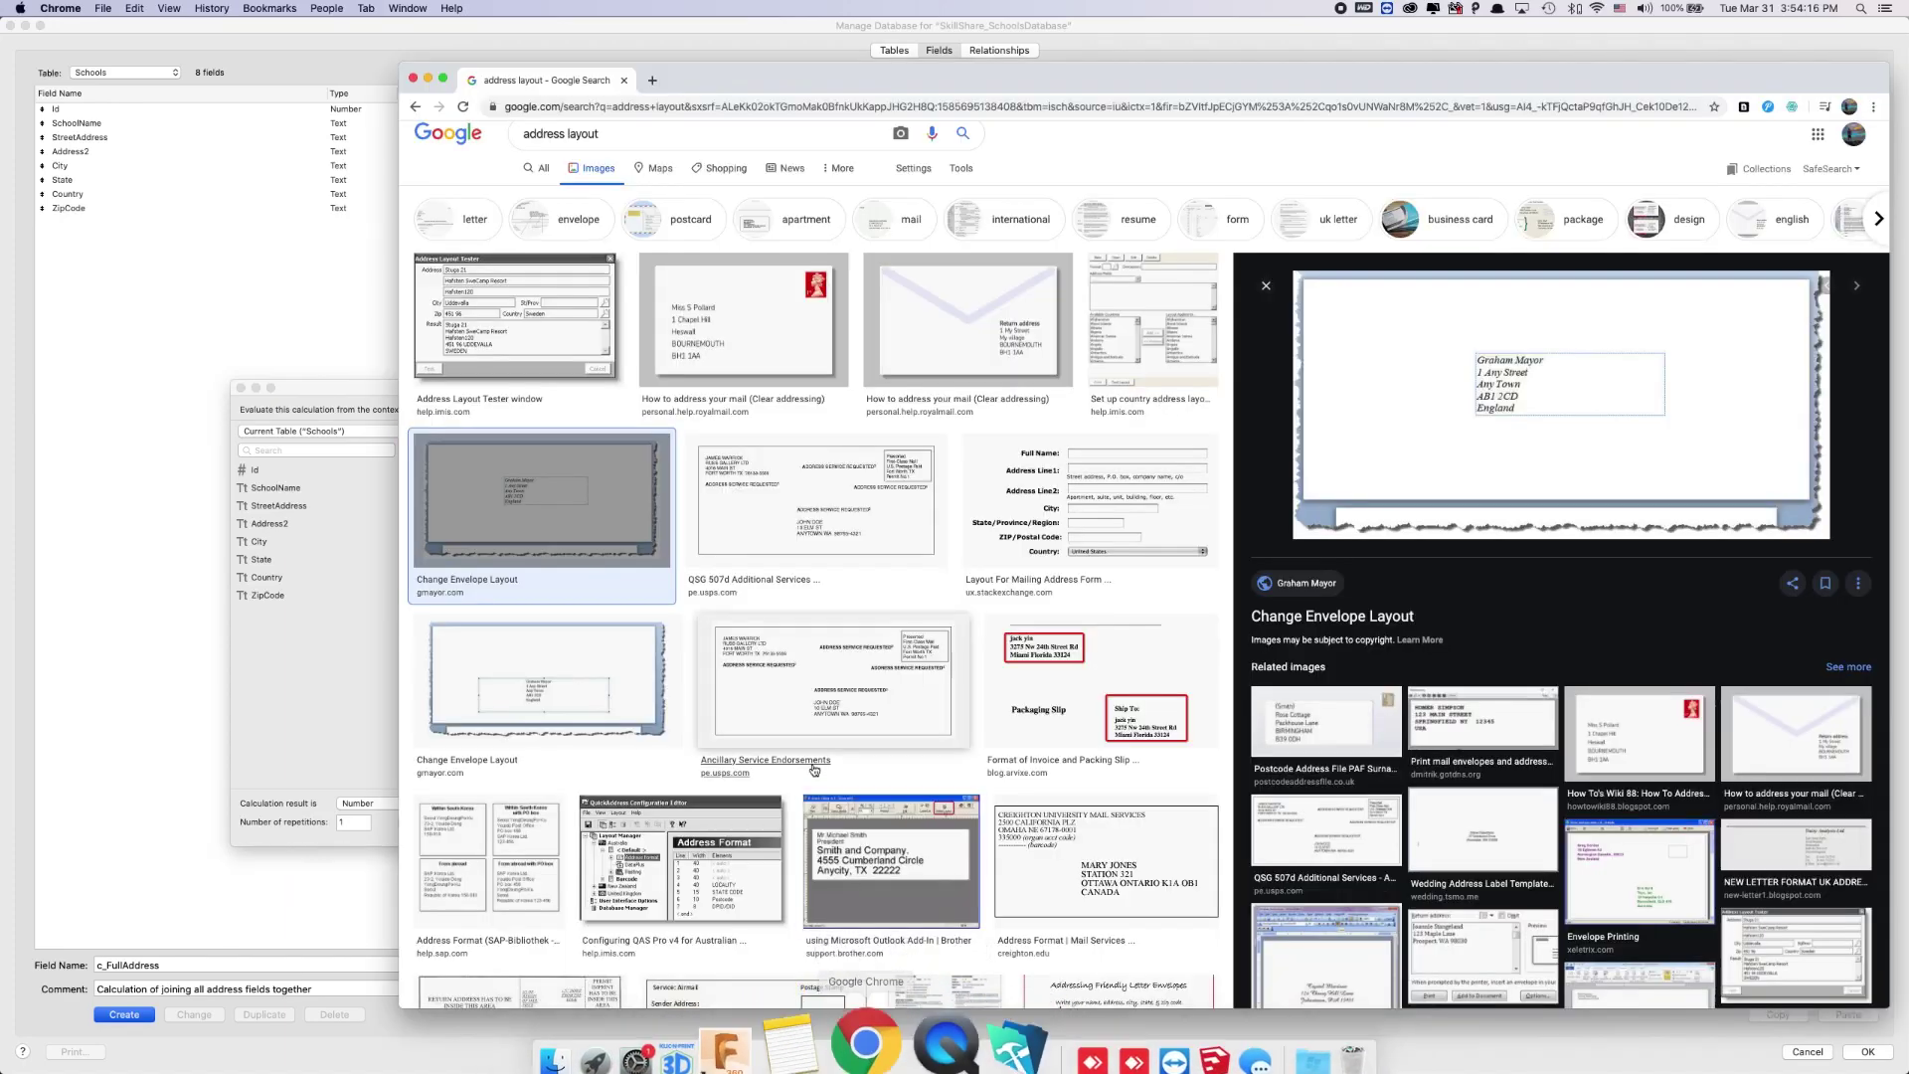
scroll(768, 545, "down", 3)
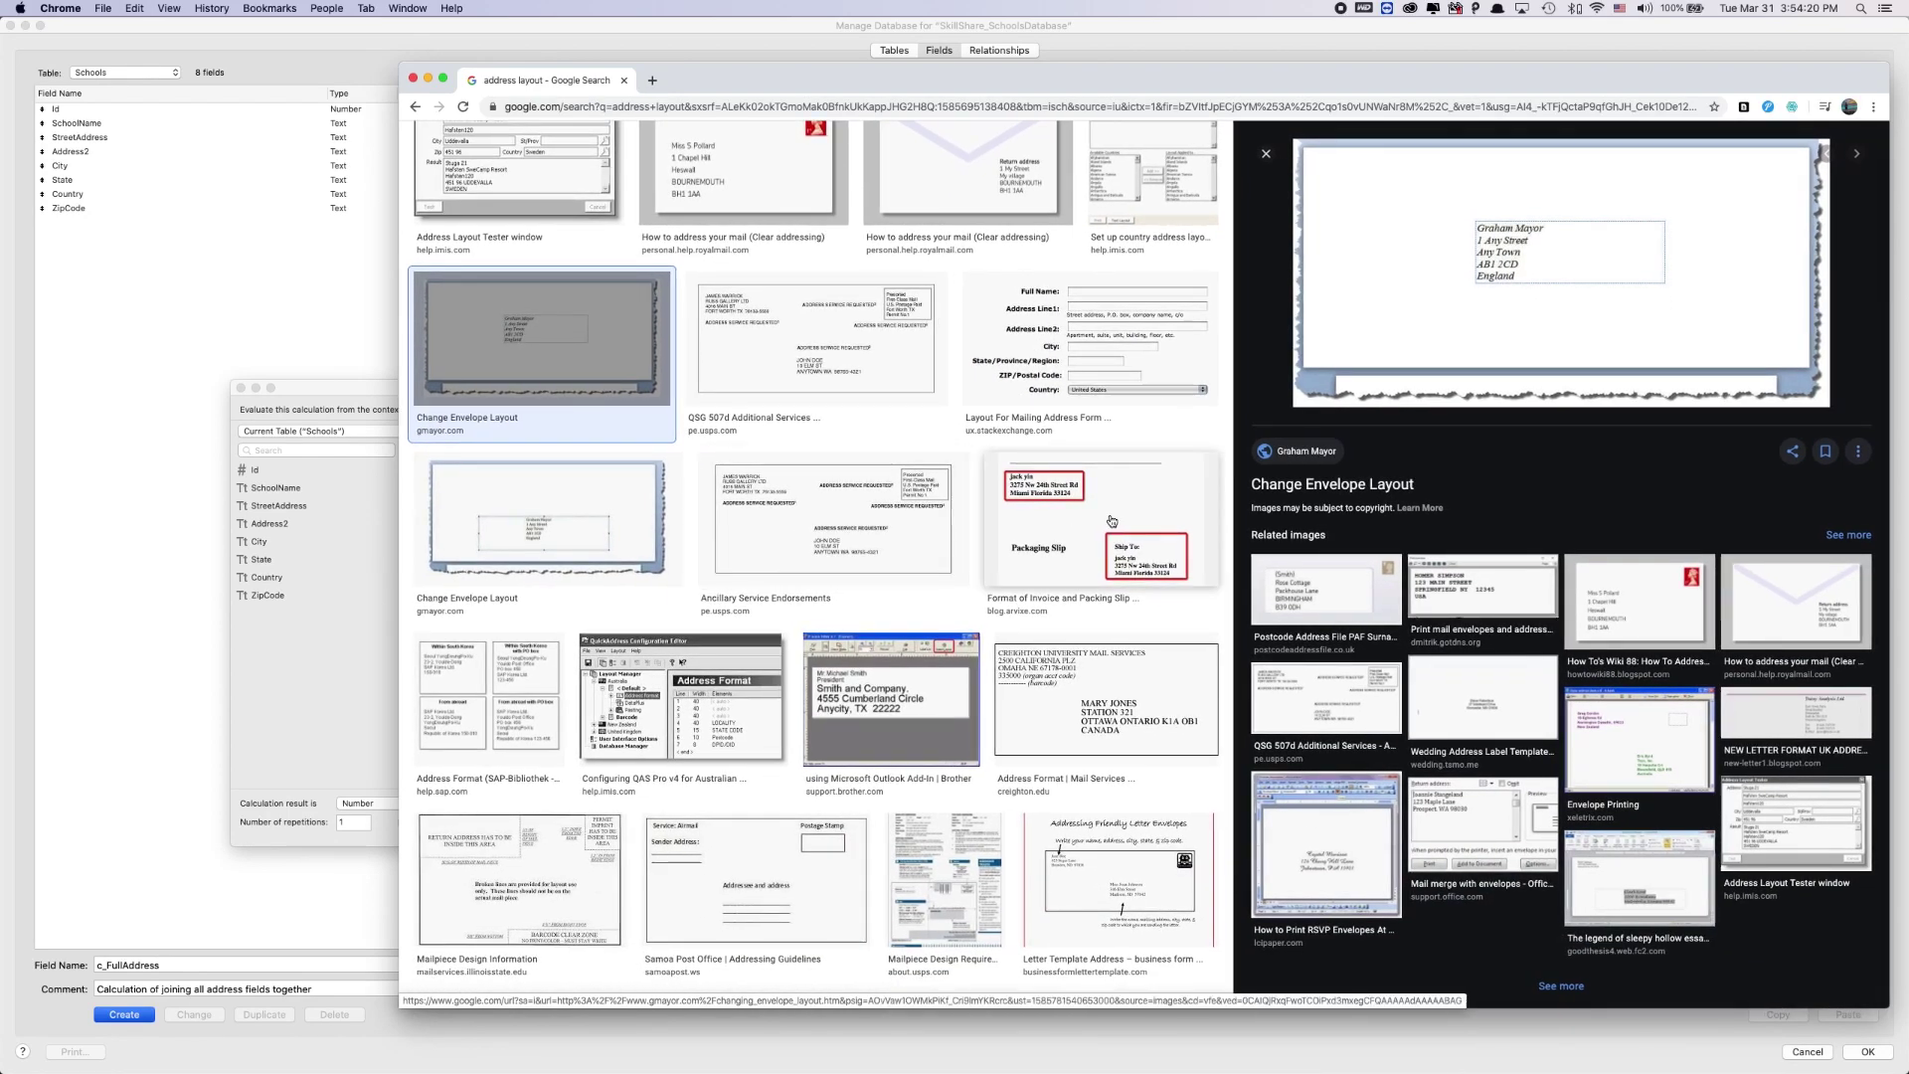
scroll(1112, 521, "up", 1)
scroll(1111, 521, "up", 1)
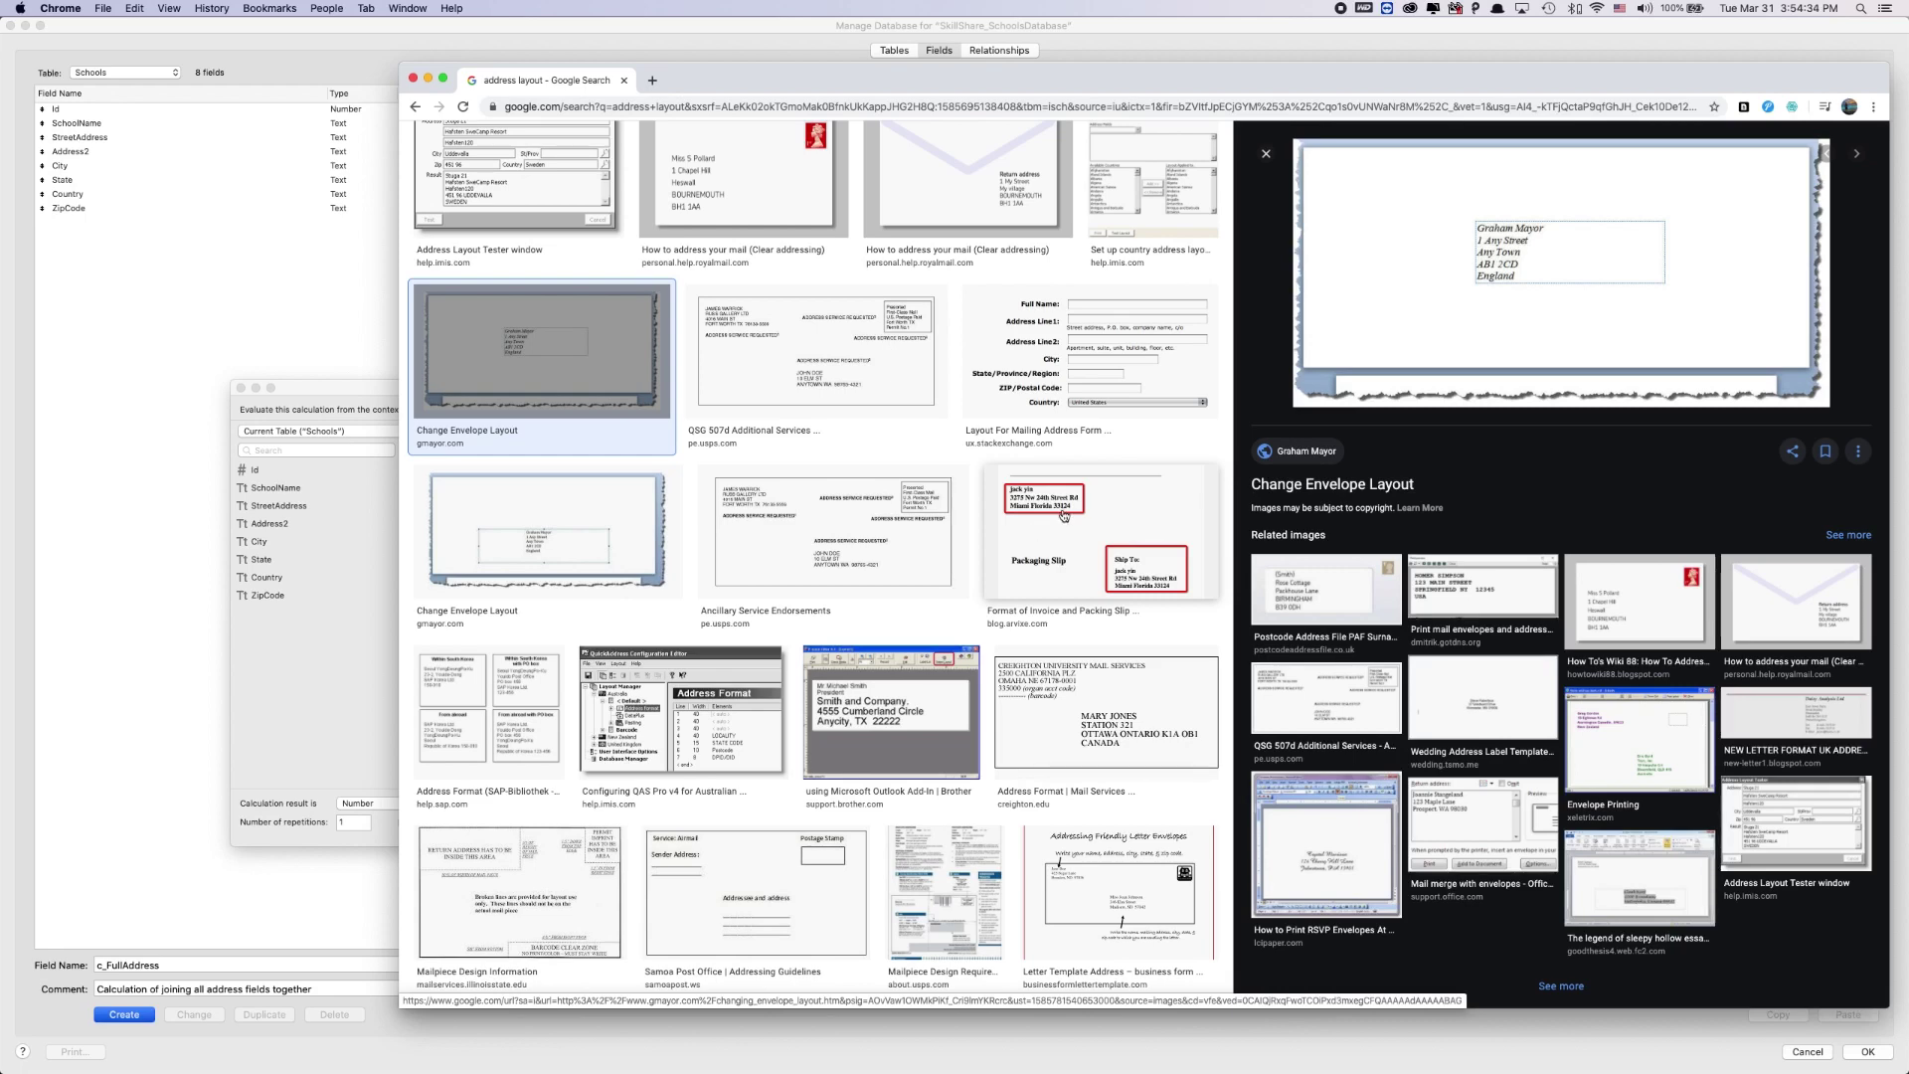
left_click(350, 395)
left_click_drag(429, 382, 418, 397)
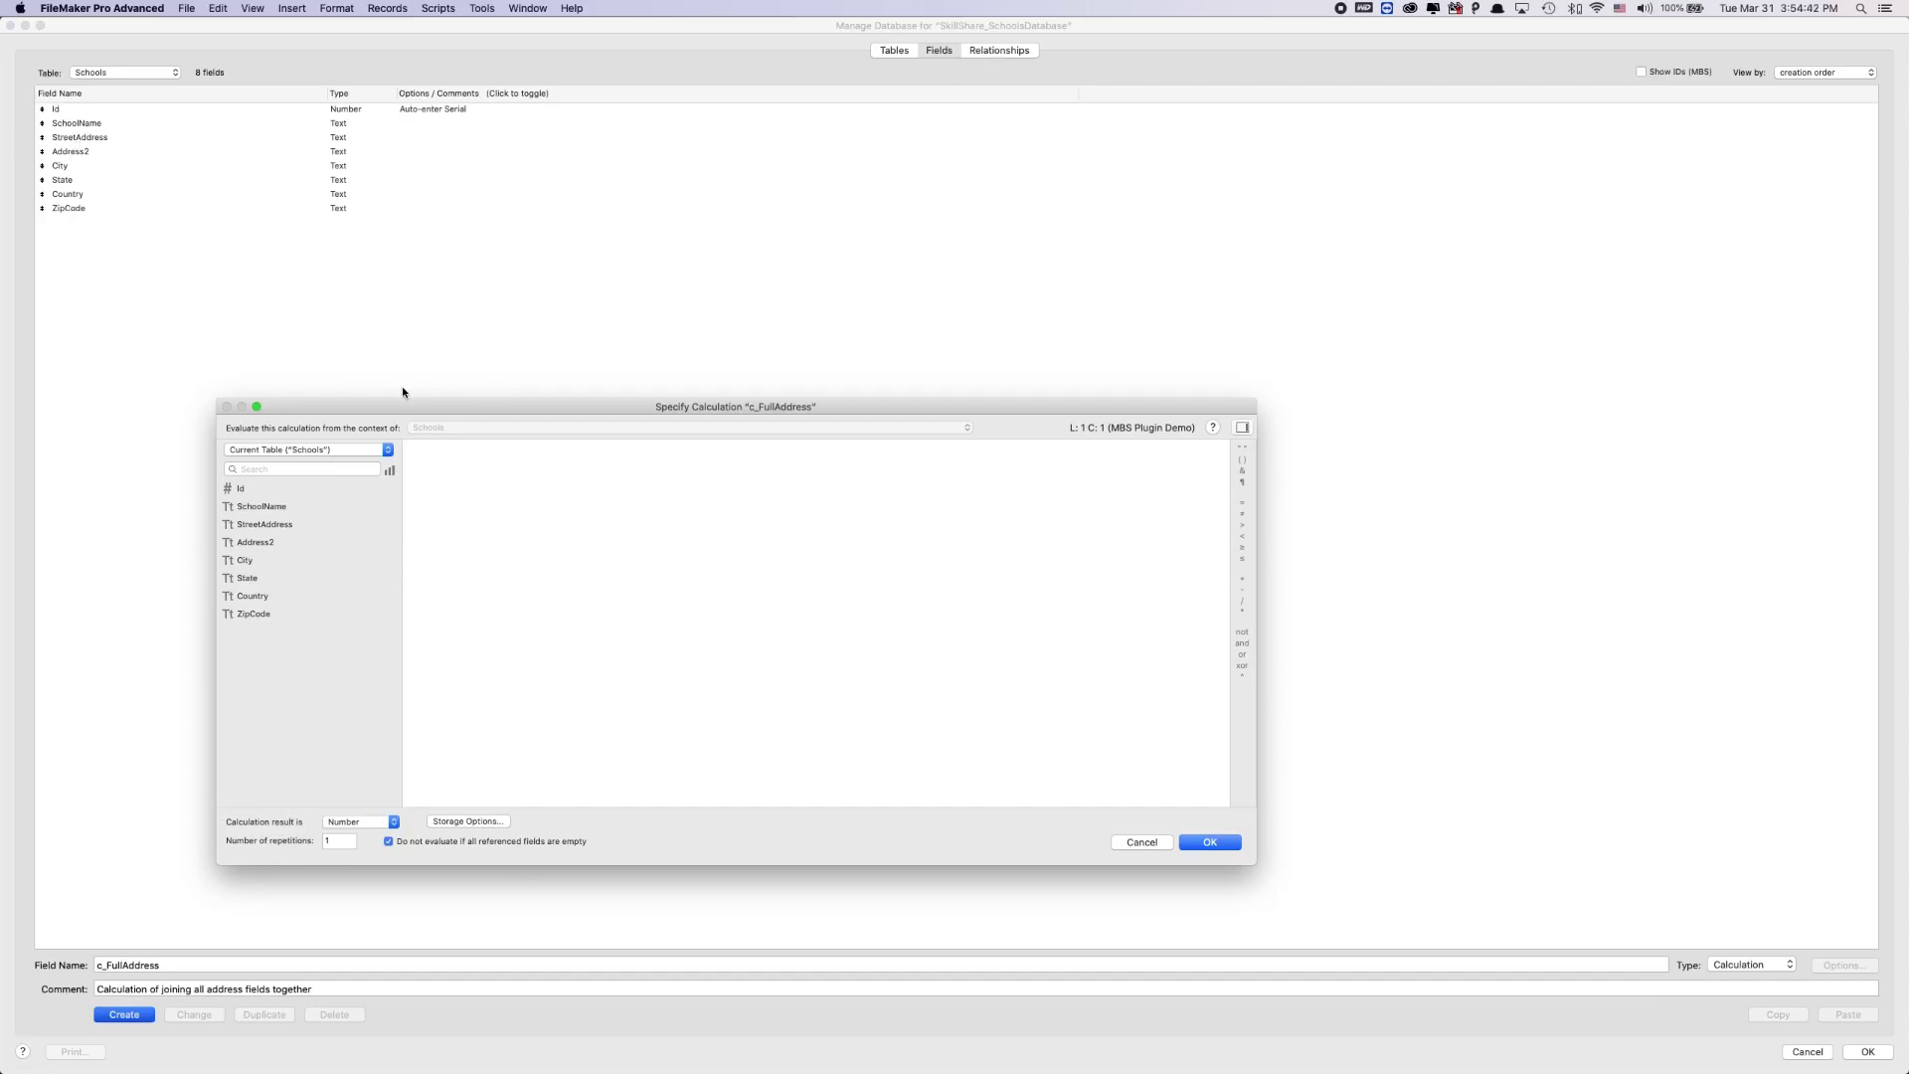
Step: Begin the c_FullAddress formula as StreetAddress & " " & Address2 with a comma separator
double_click(264, 524)
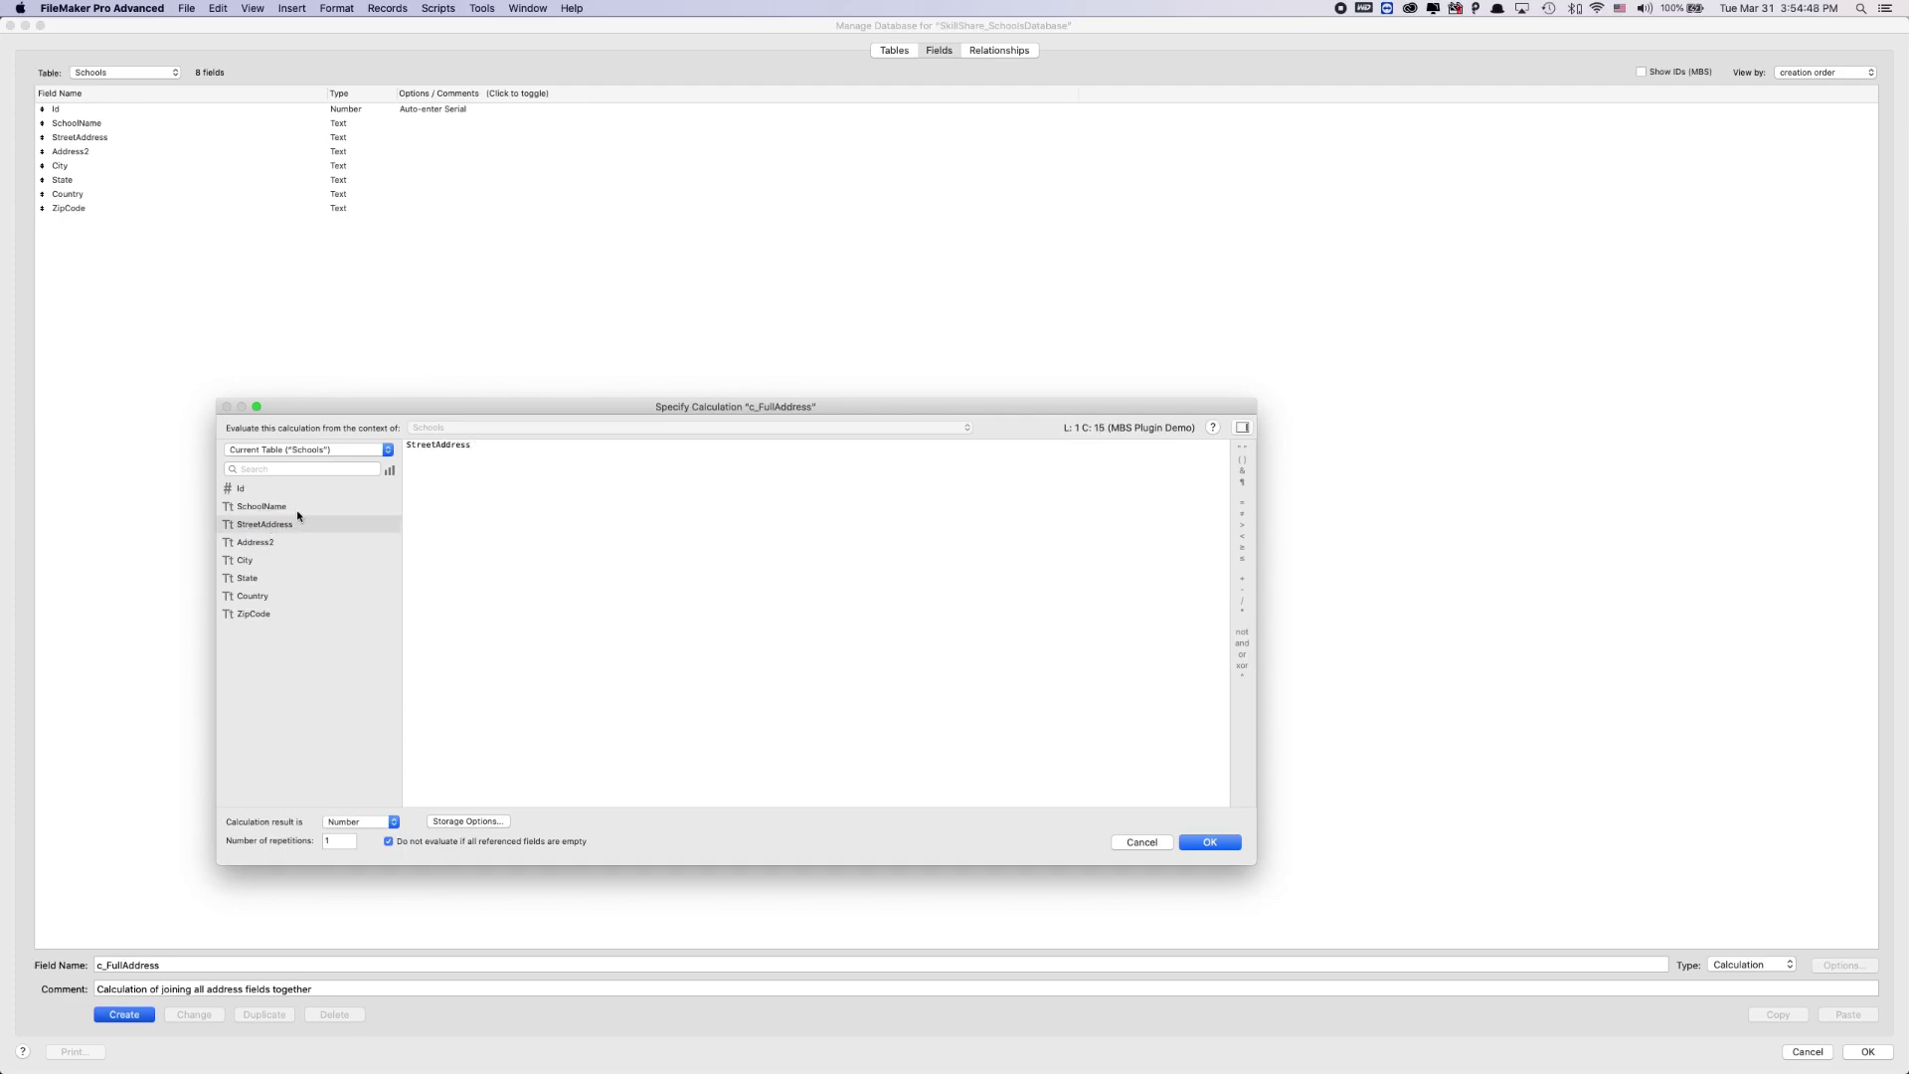
left_click(269, 450)
left_click(533, 491)
left_click_drag(473, 447, 404, 442)
left_click(487, 451)
type("&")
type("\" \" &")
mouse_move(502, 443)
left_mouse_down()
mouse_move(499, 490)
mouse_move(483, 444)
left_mouse_up()
left_click(490, 452)
left_click(546, 448)
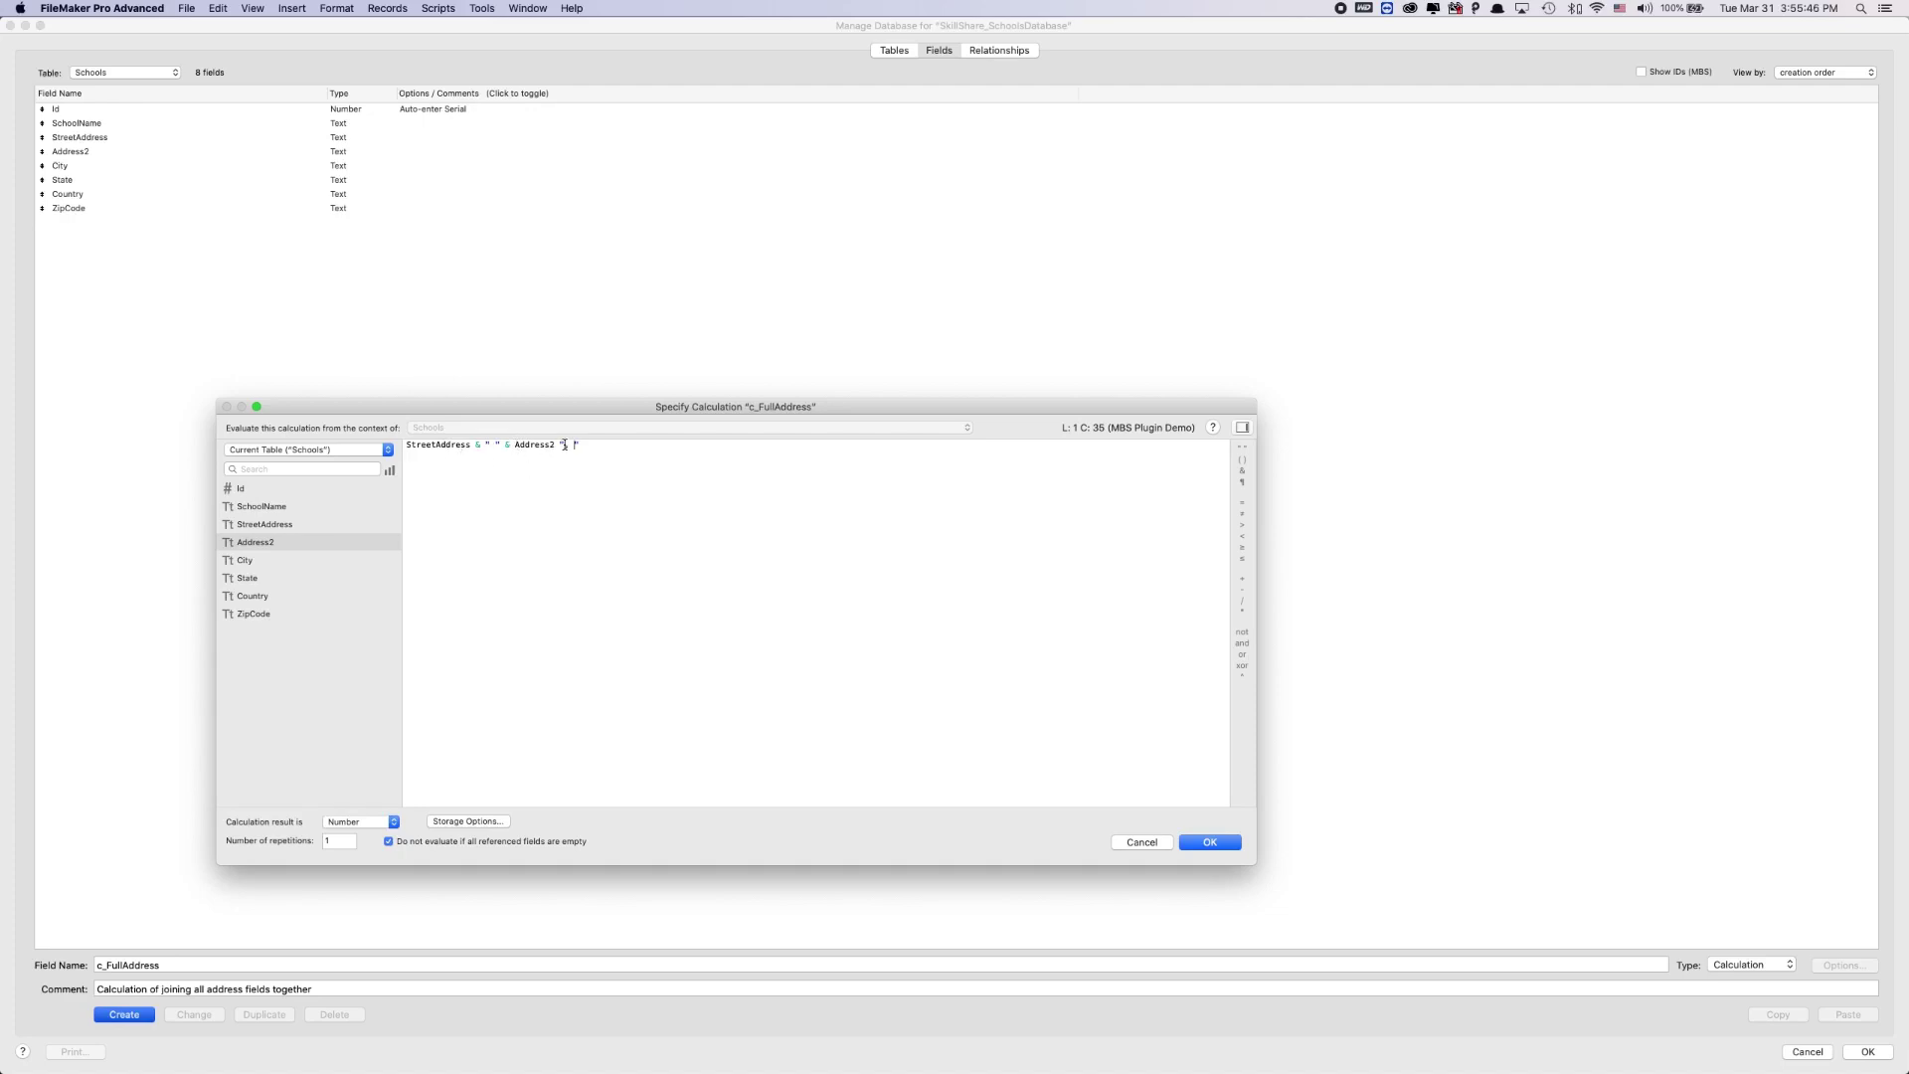
Step: Extend the formula with & separators and the City, State and ZipCode fields
left_click(597, 445)
left_click_drag(559, 444, 595, 444)
left_click(562, 446)
type("&")
key("Right")
left_click(609, 448)
type("&")
double_click(247, 562)
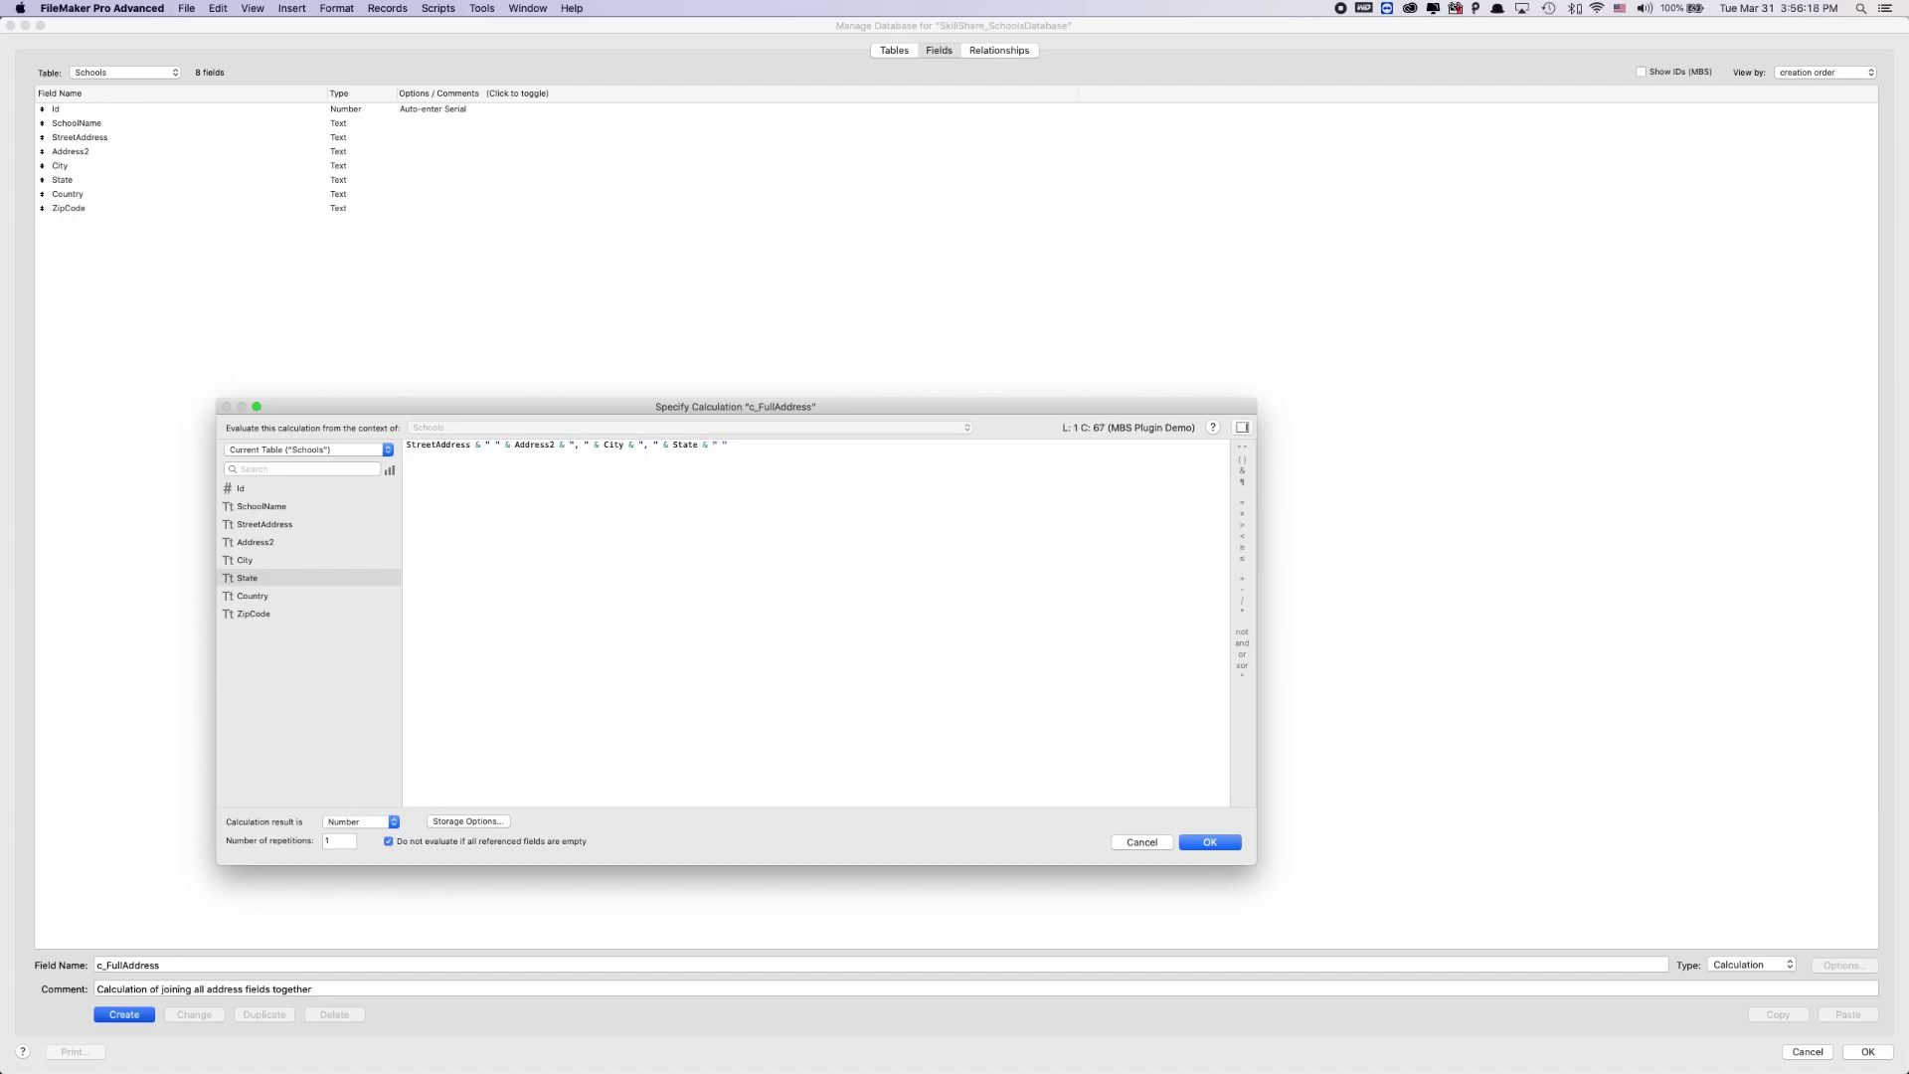
type("\" \" &")
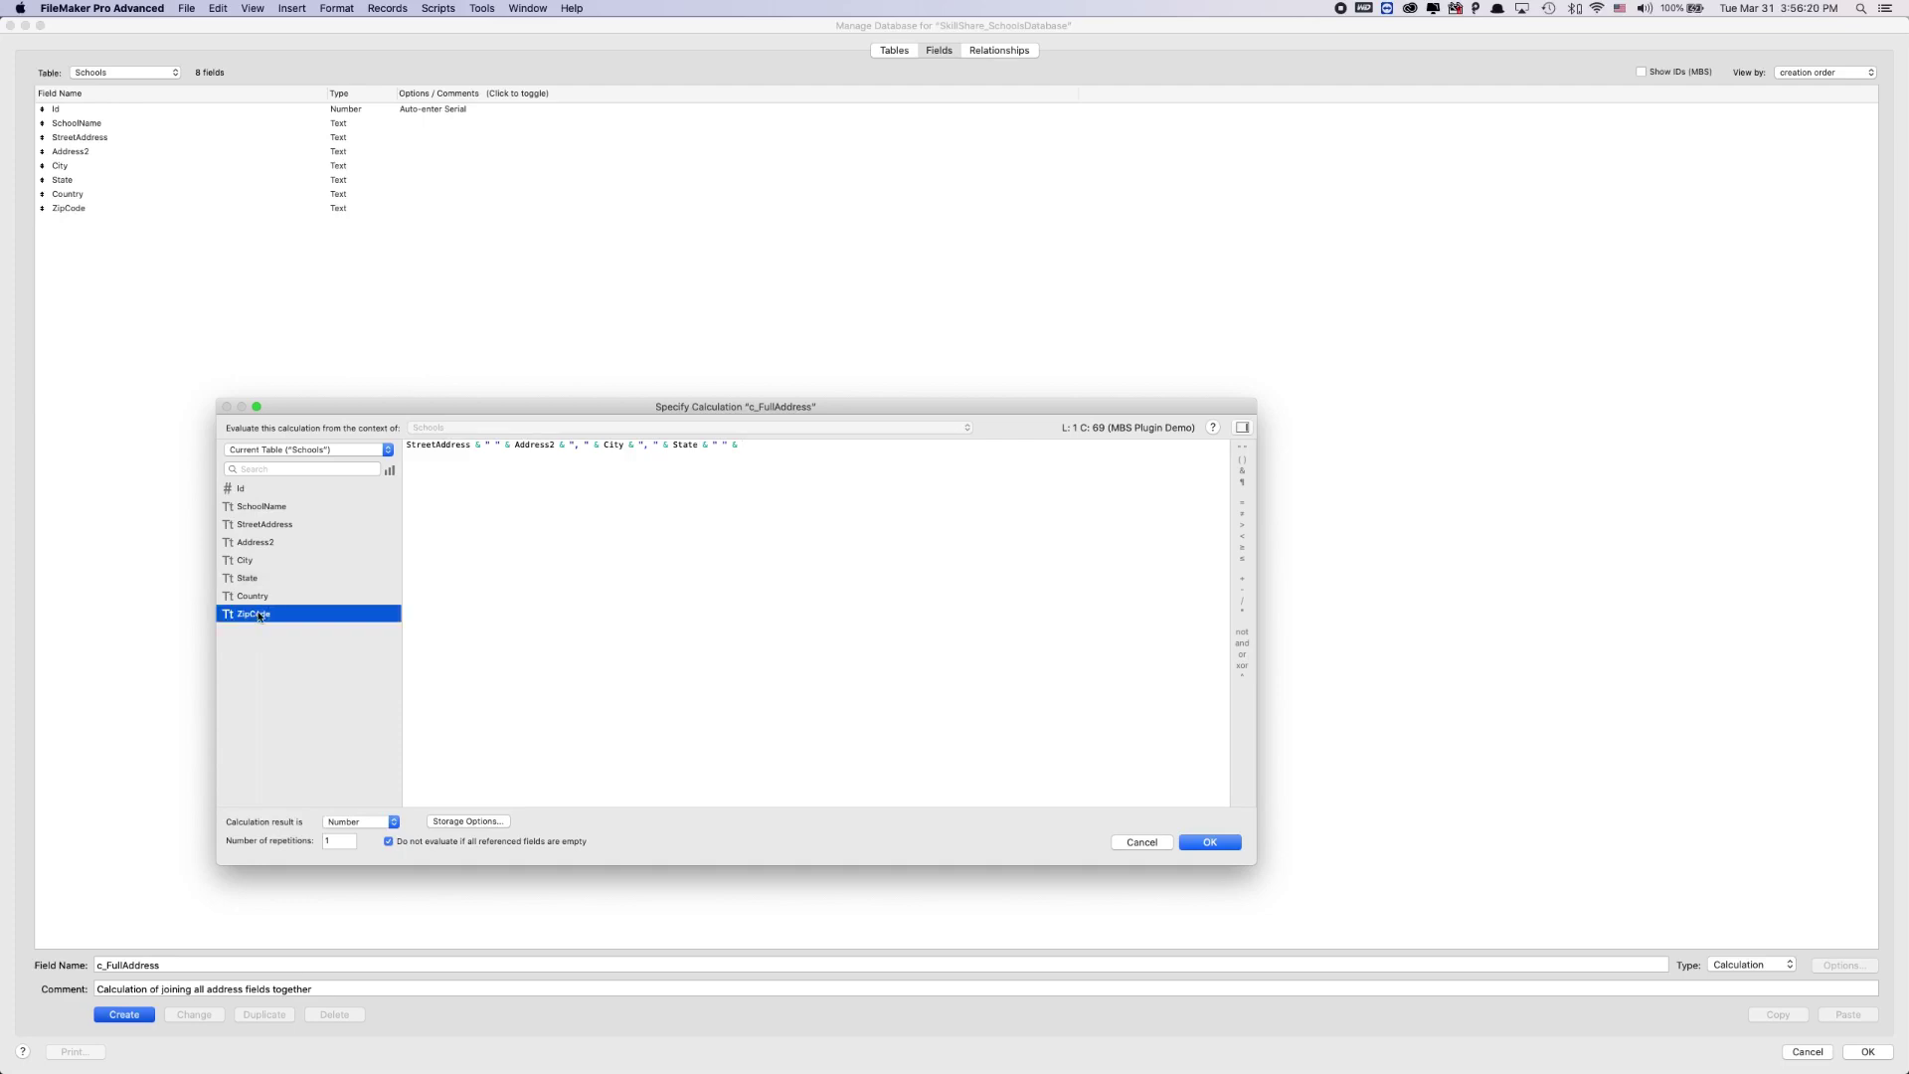
double_click(254, 613)
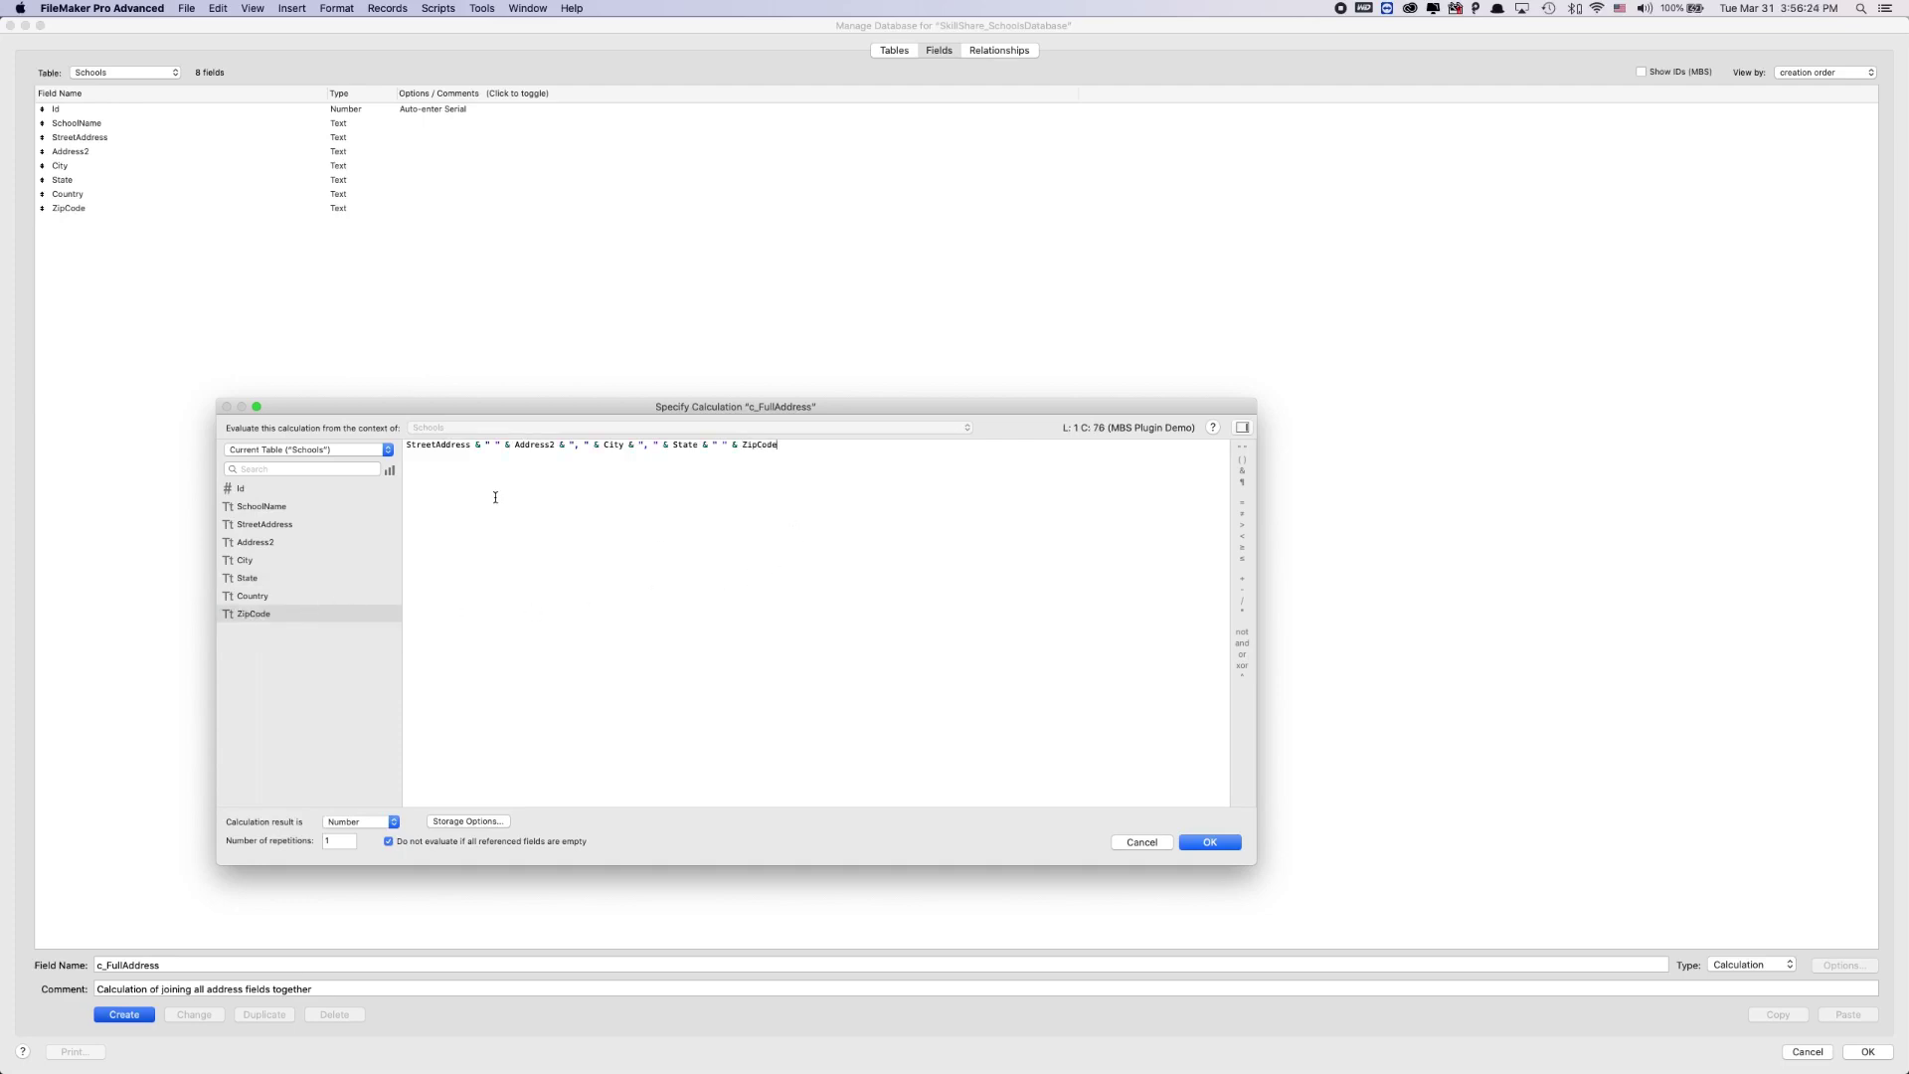
Step: Set the calculation result to Text and save c_FullAddress
mouse_move(402, 444)
left_mouse_down()
mouse_move(498, 443)
mouse_move(386, 450)
left_mouse_up()
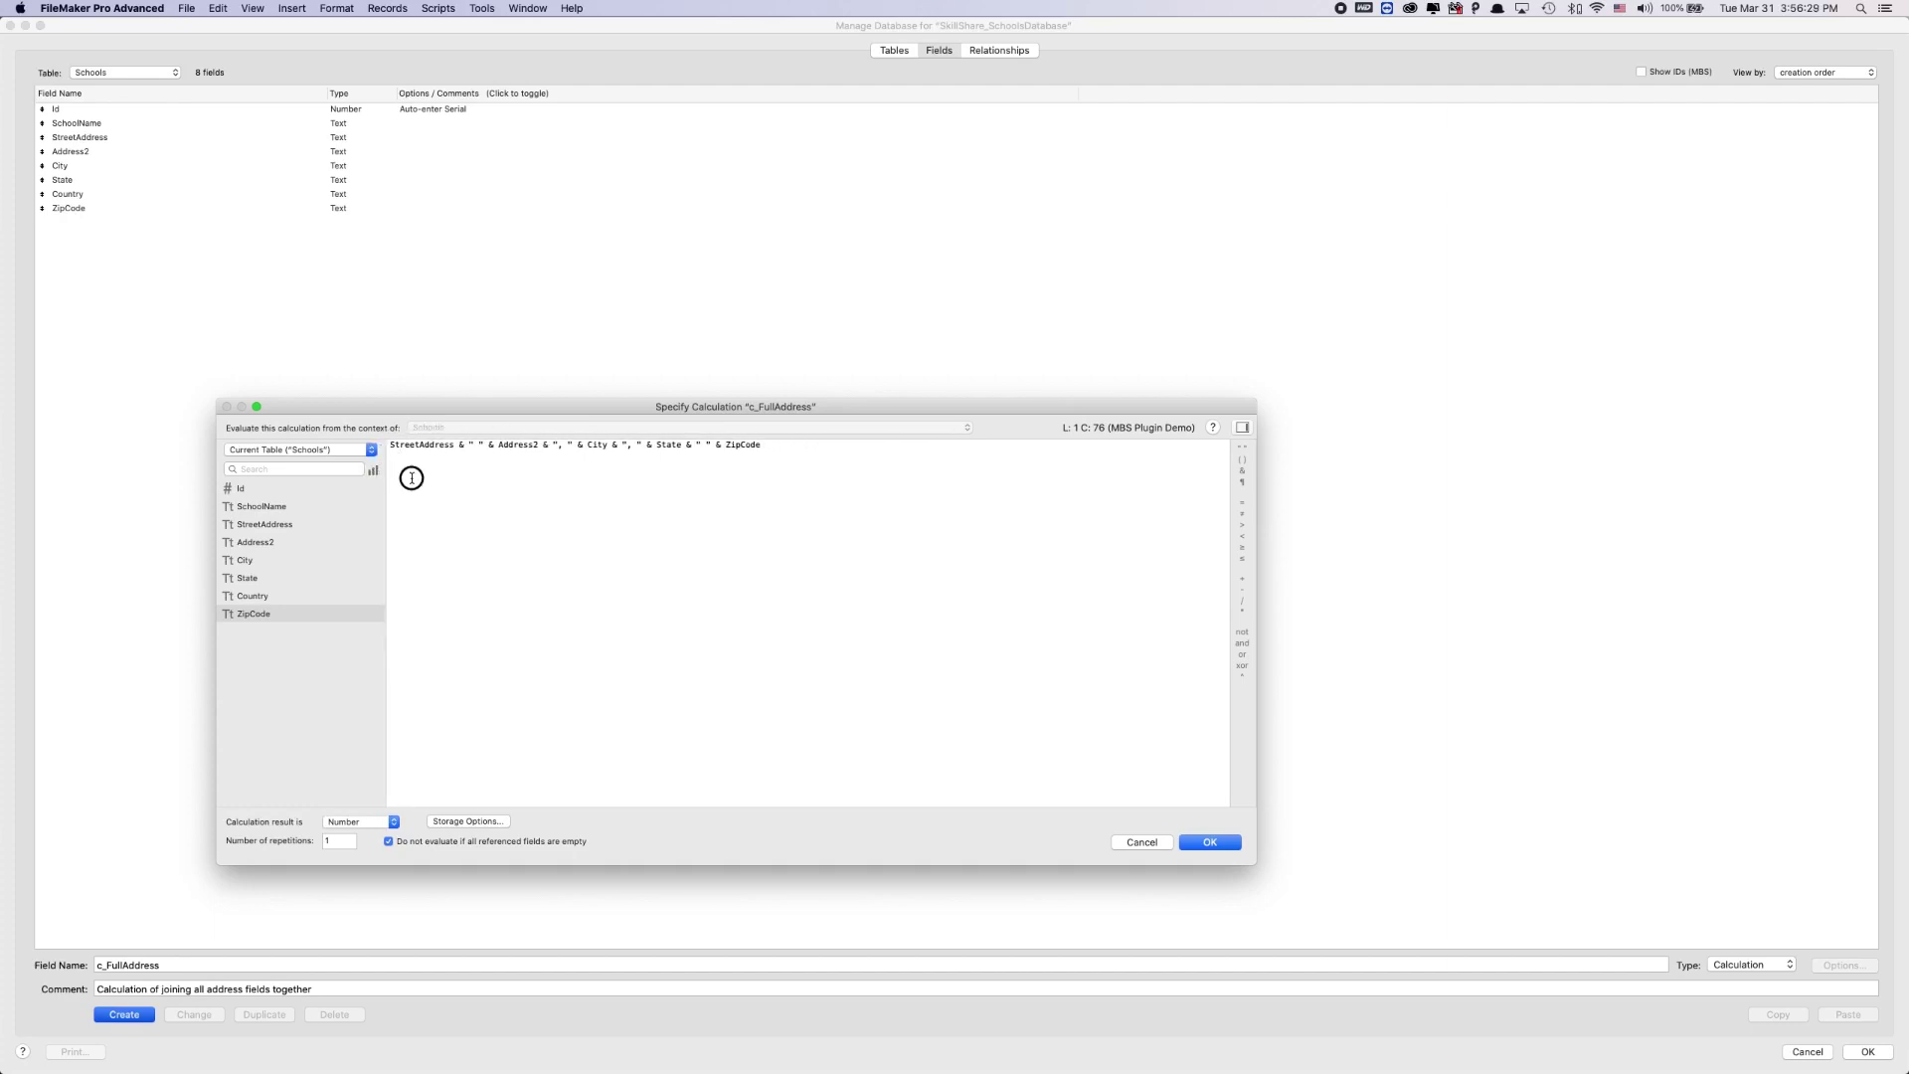
left_click(390, 821)
left_click(353, 804)
left_click(1208, 843)
Step: Inspect the c_FullAddress field, then switch the field list to the Students table
left_click(737, 554)
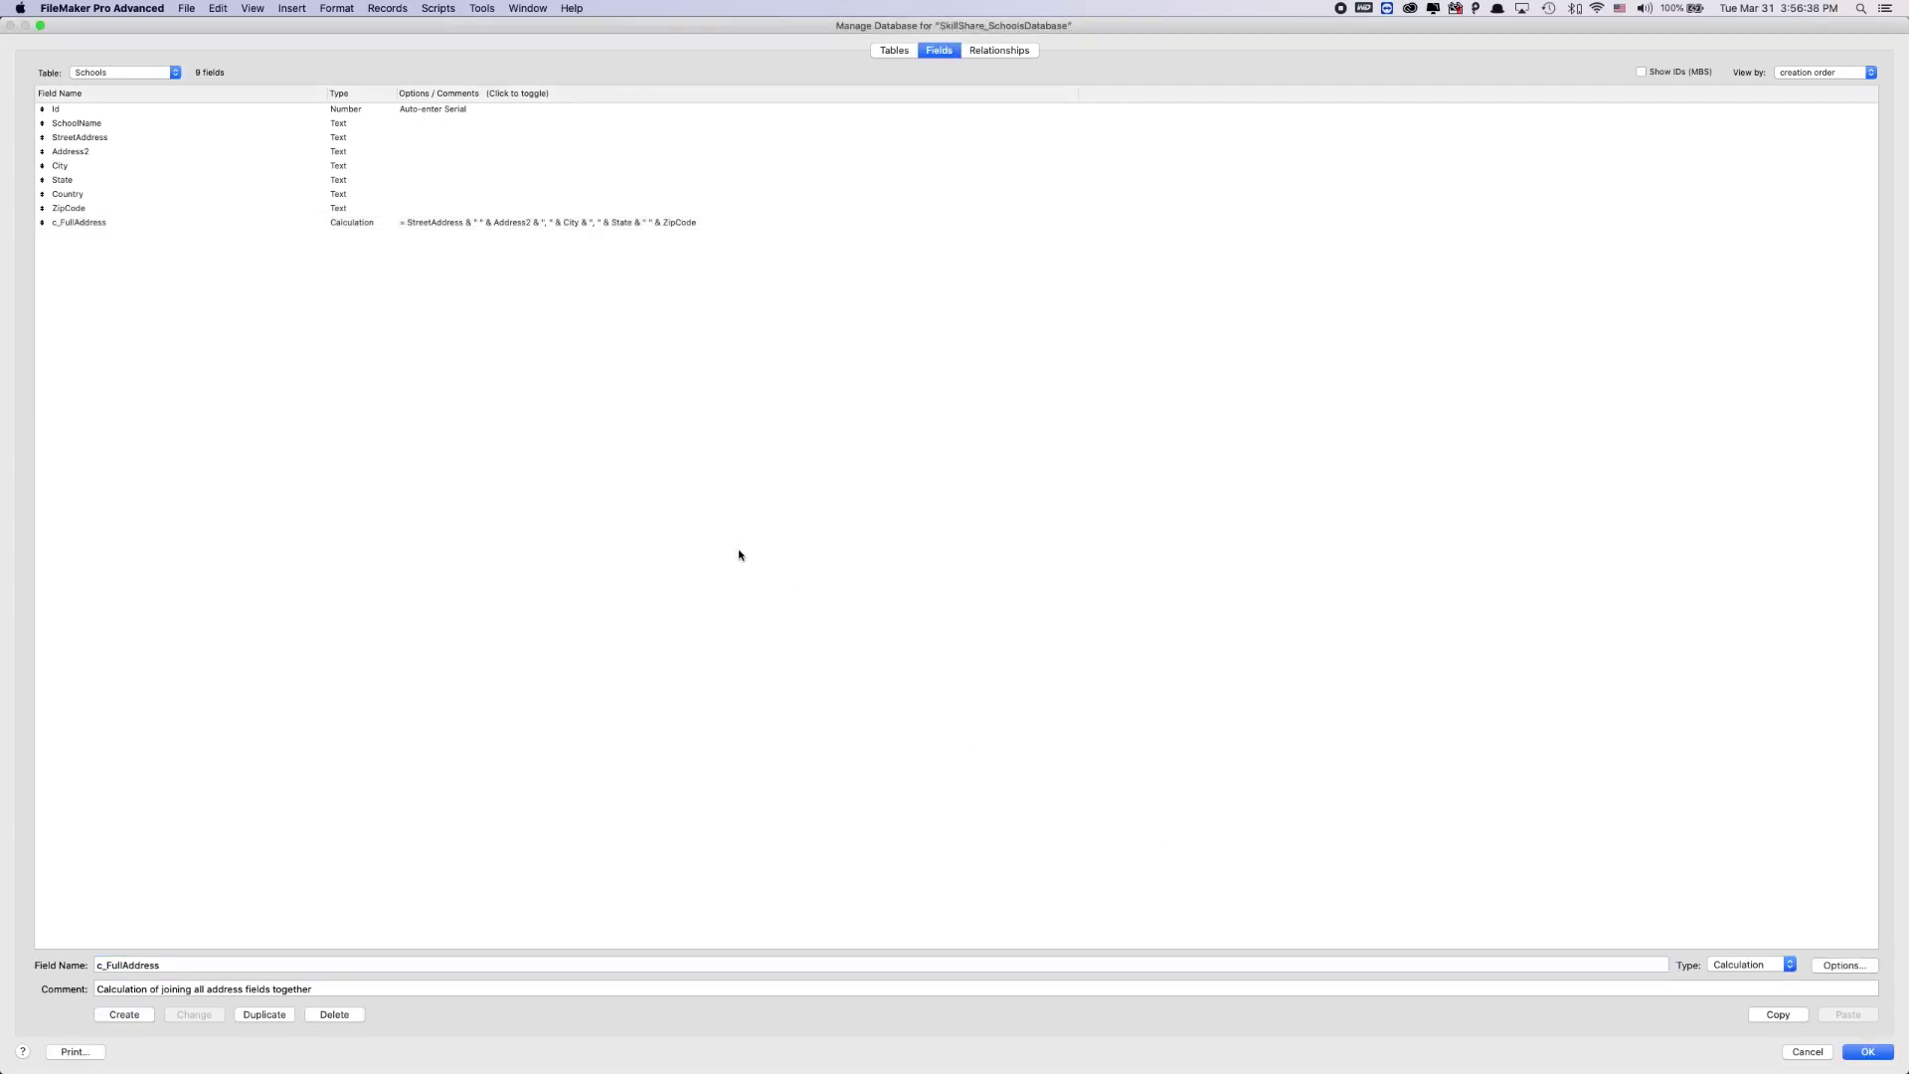
left_click(84, 227)
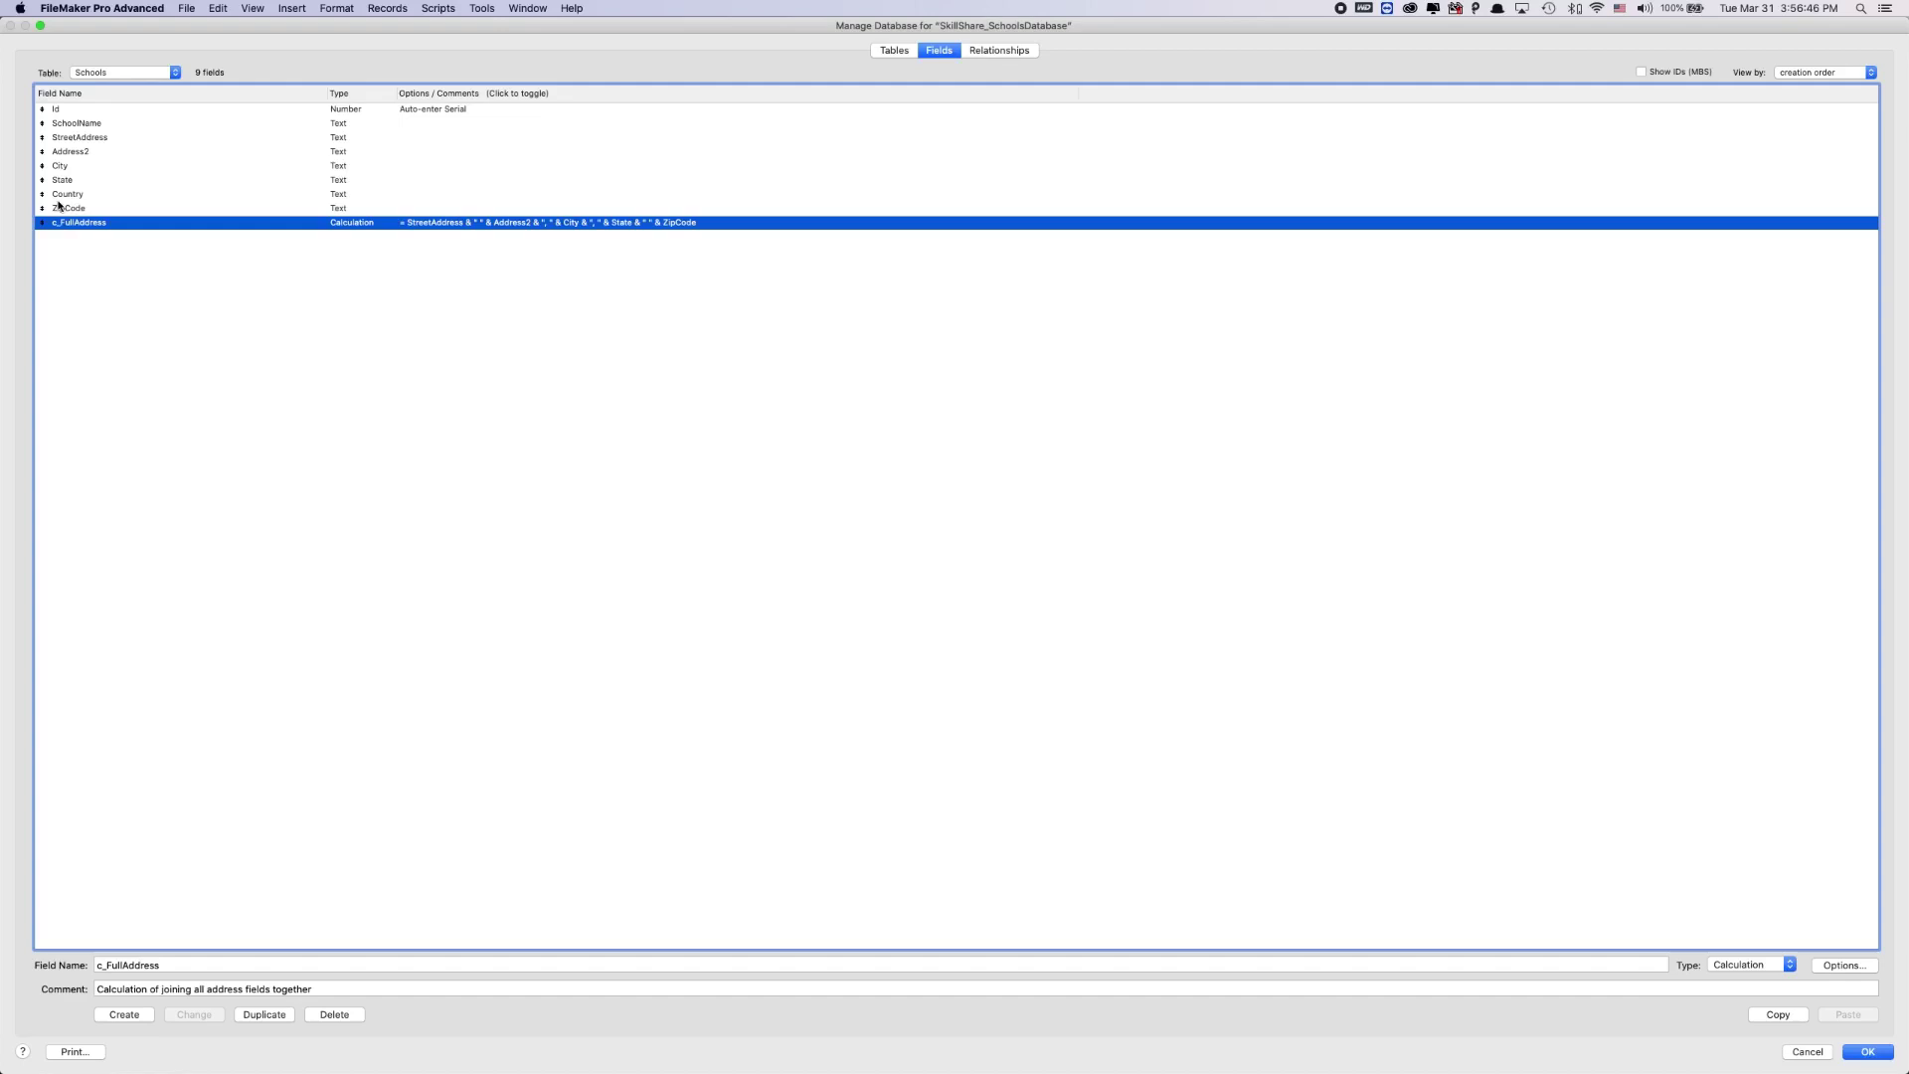
left_click(130, 301)
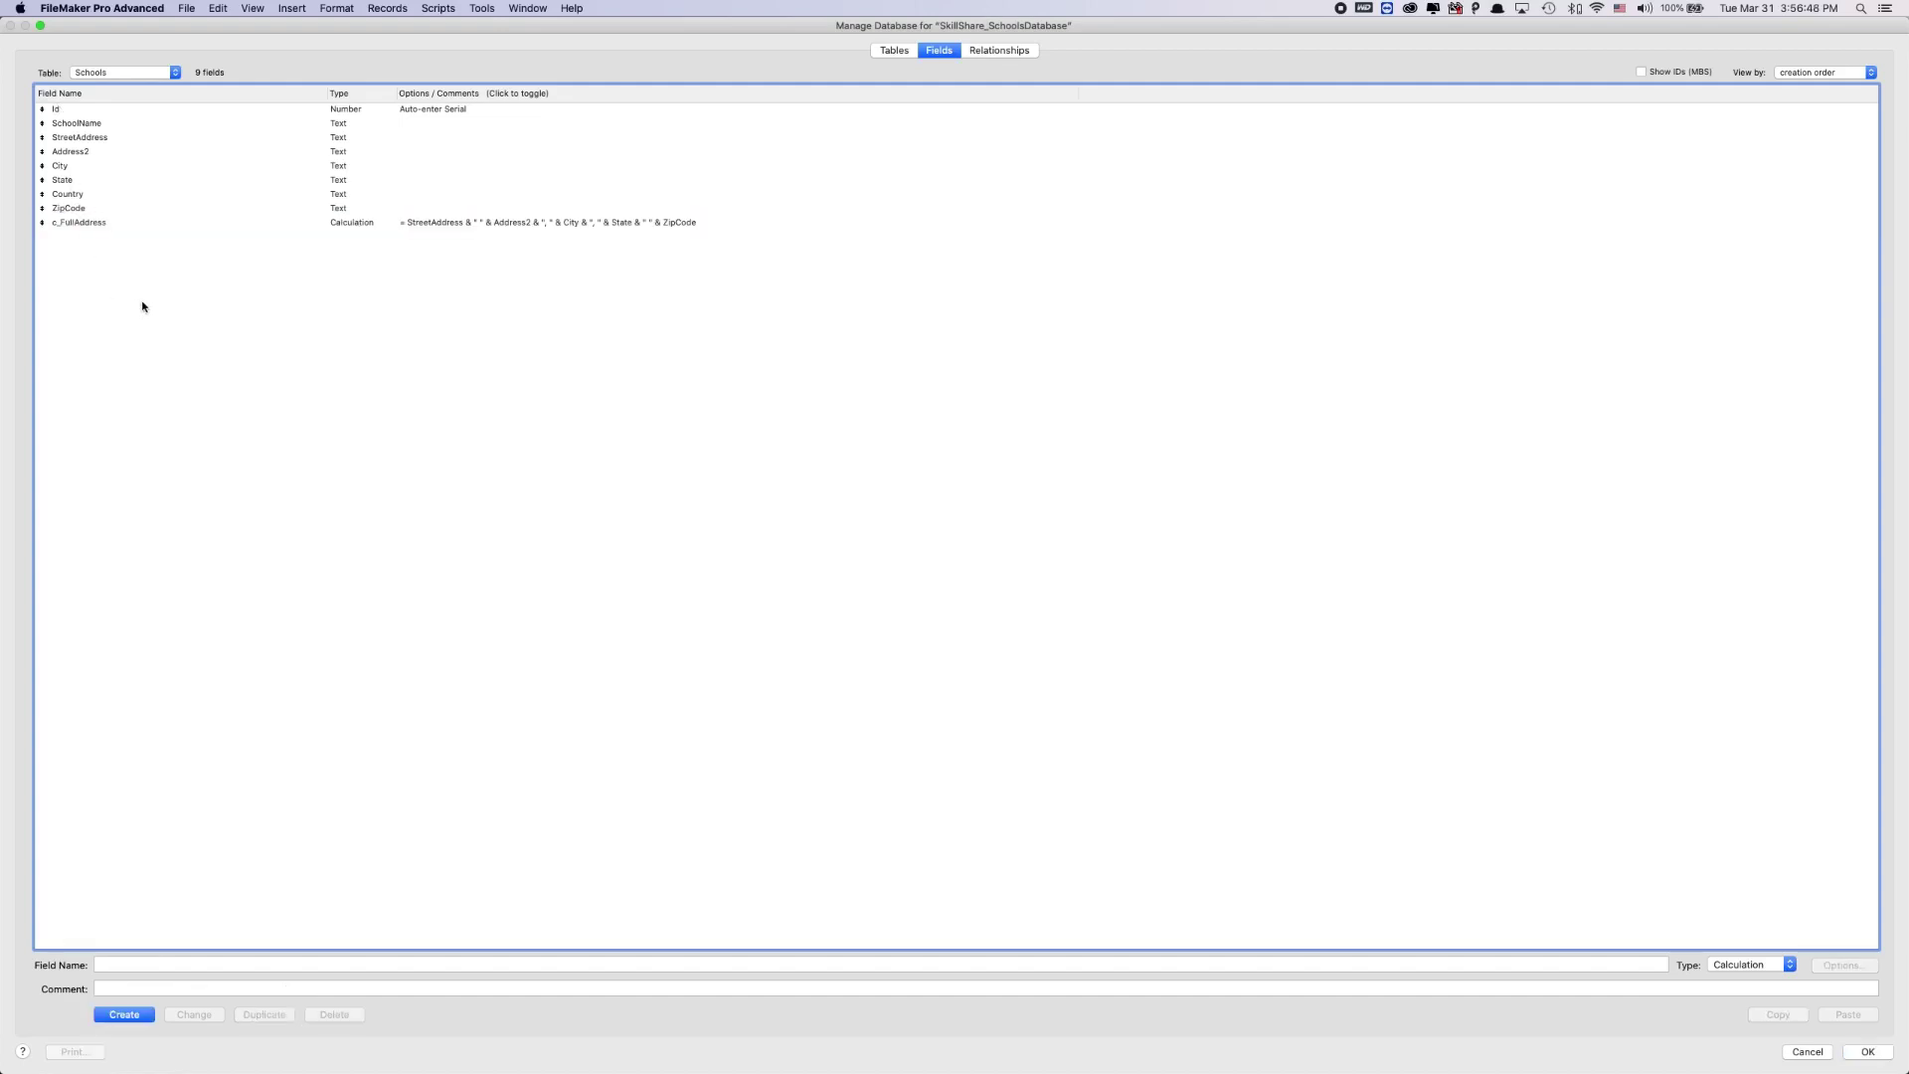
left_click(122, 72)
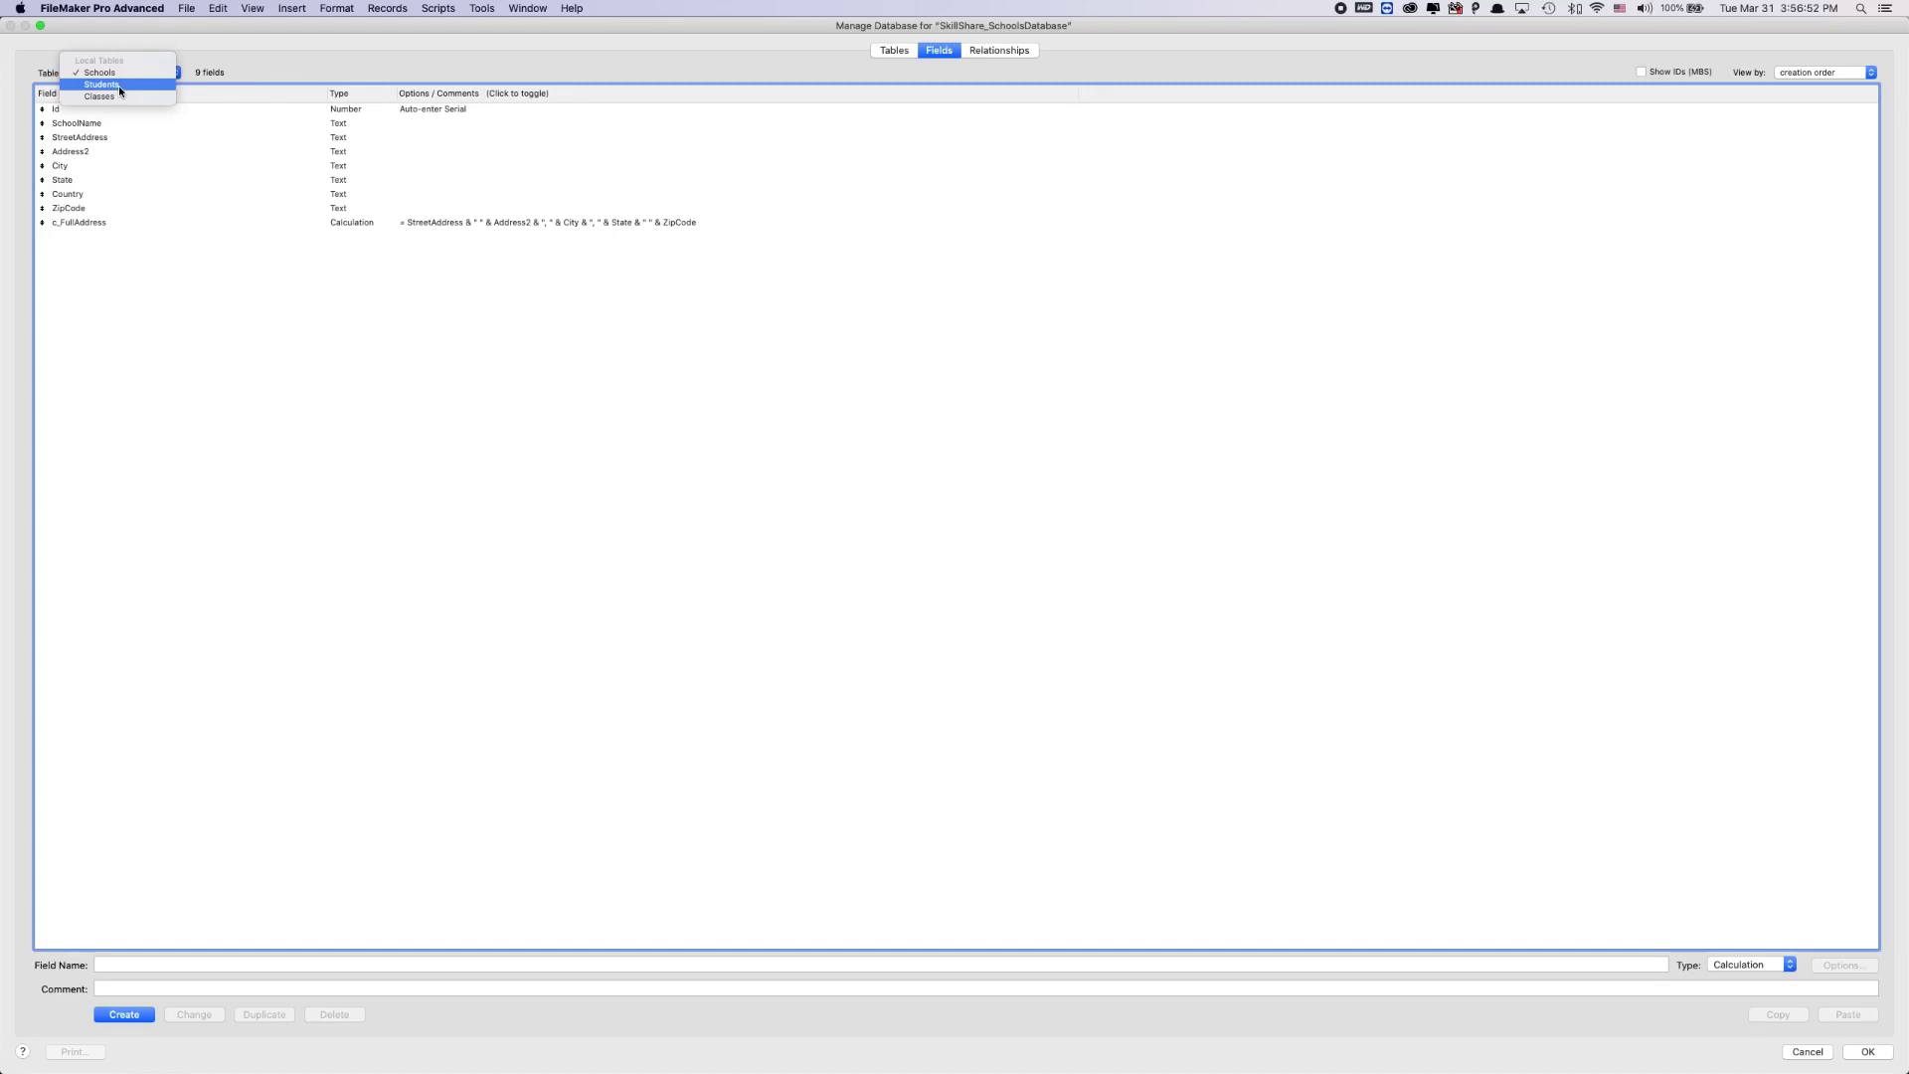
left_click(117, 85)
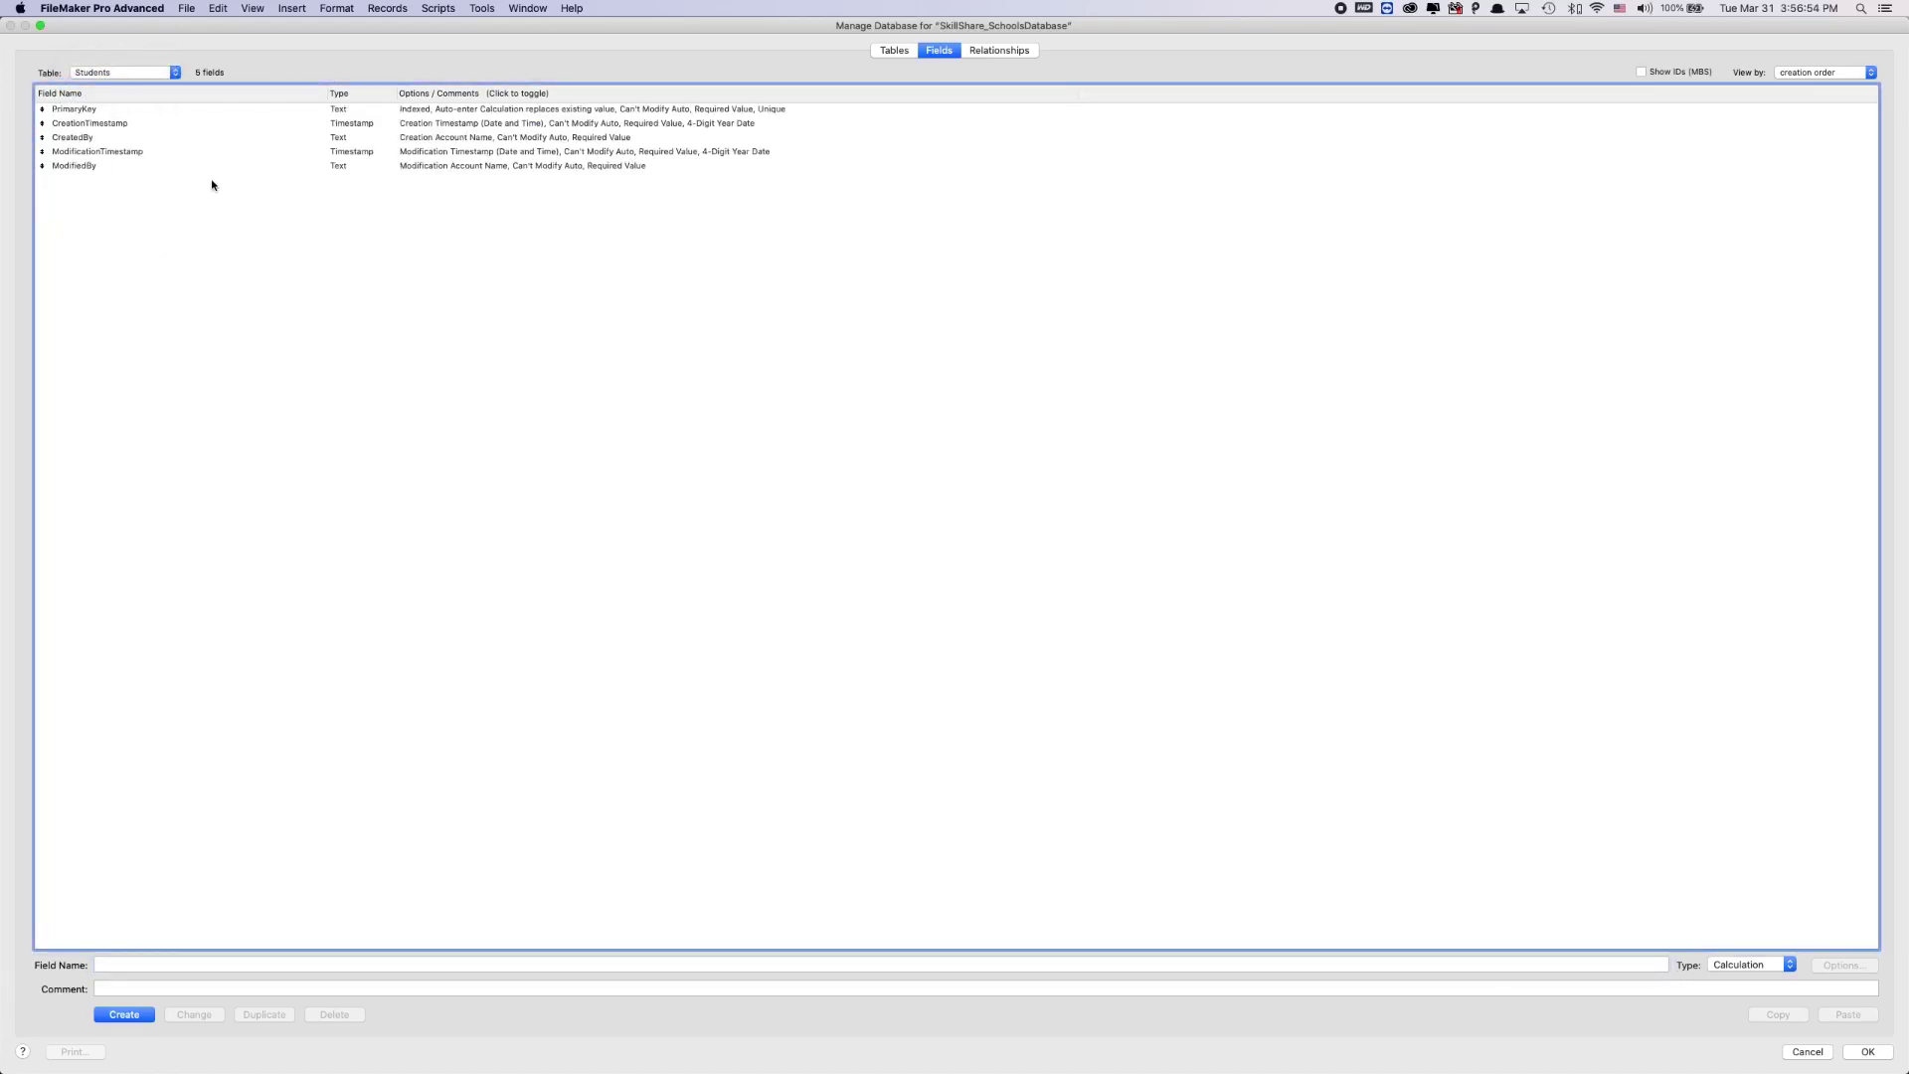
left_click_drag(168, 212, 107, 111)
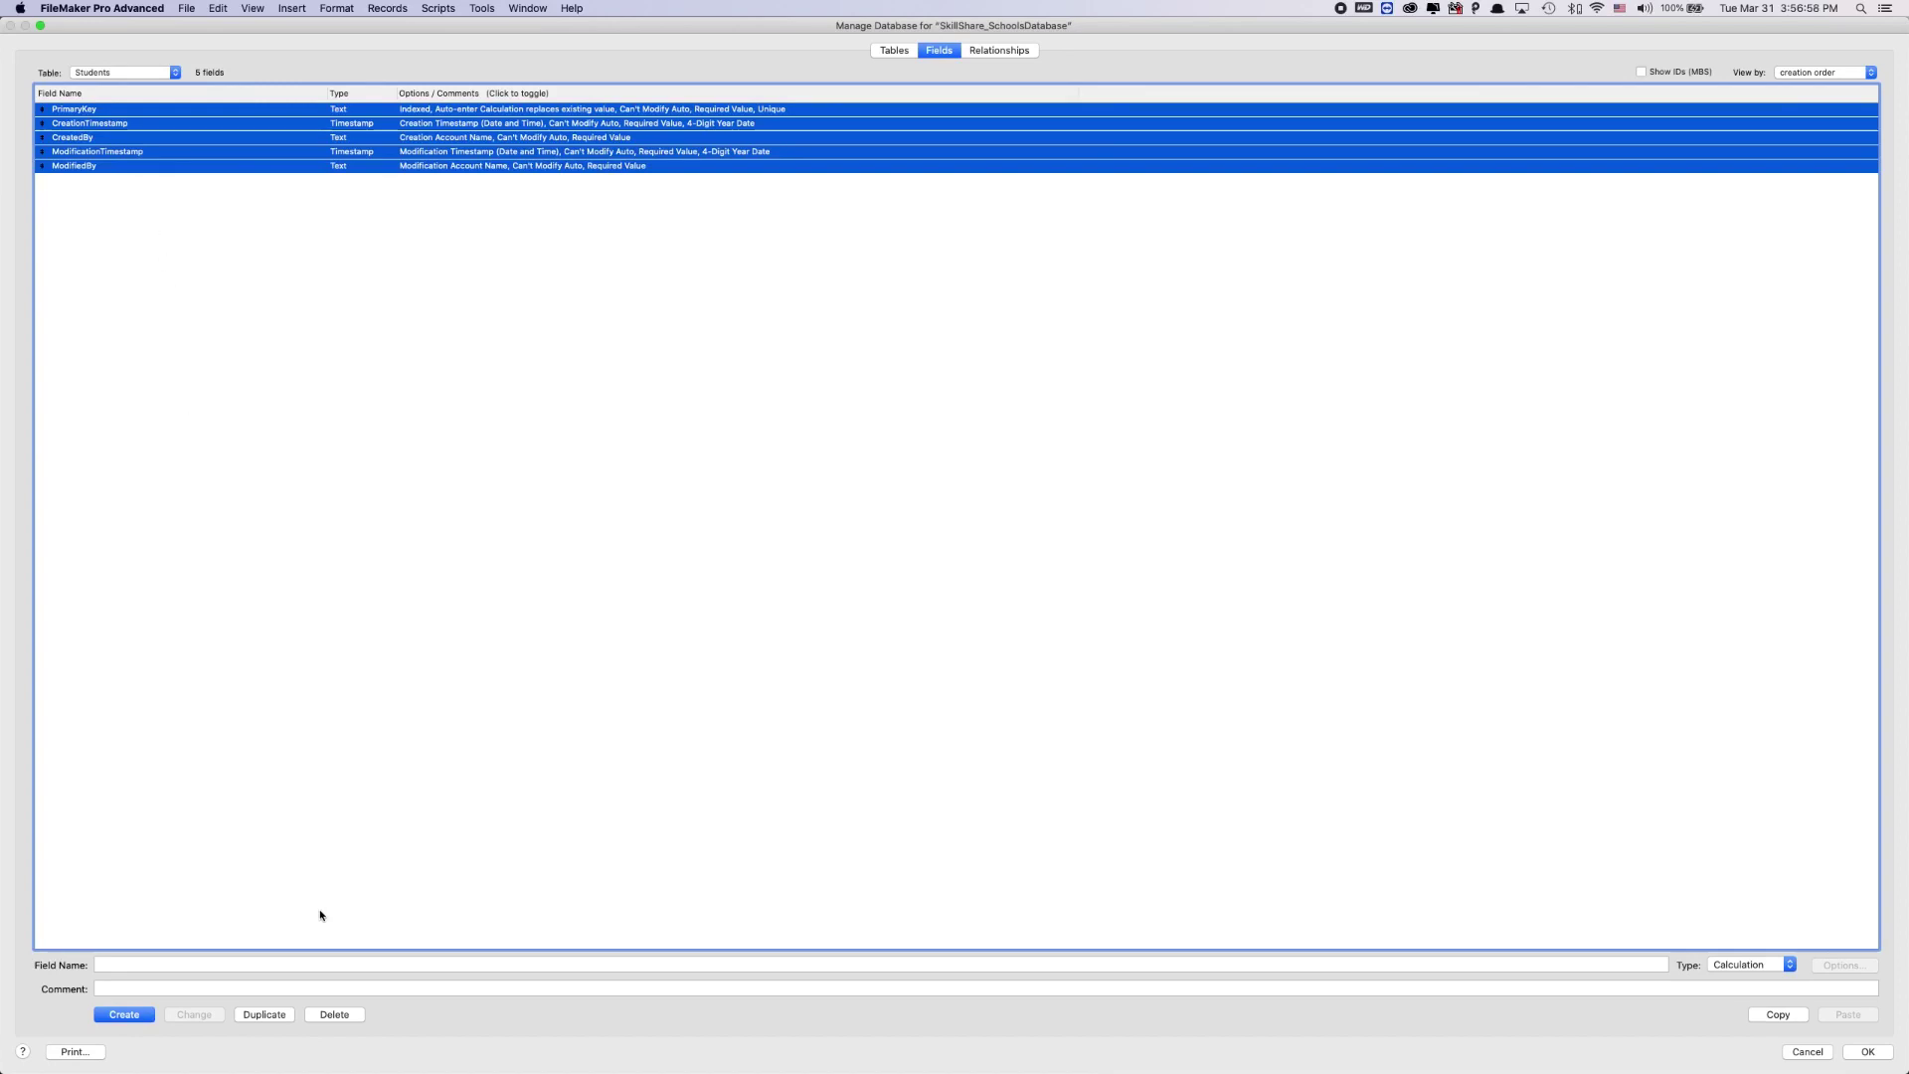
left_click(132, 211)
Step: Check PrimaryKey's options, then delete all five default Students fields
left_click(80, 115)
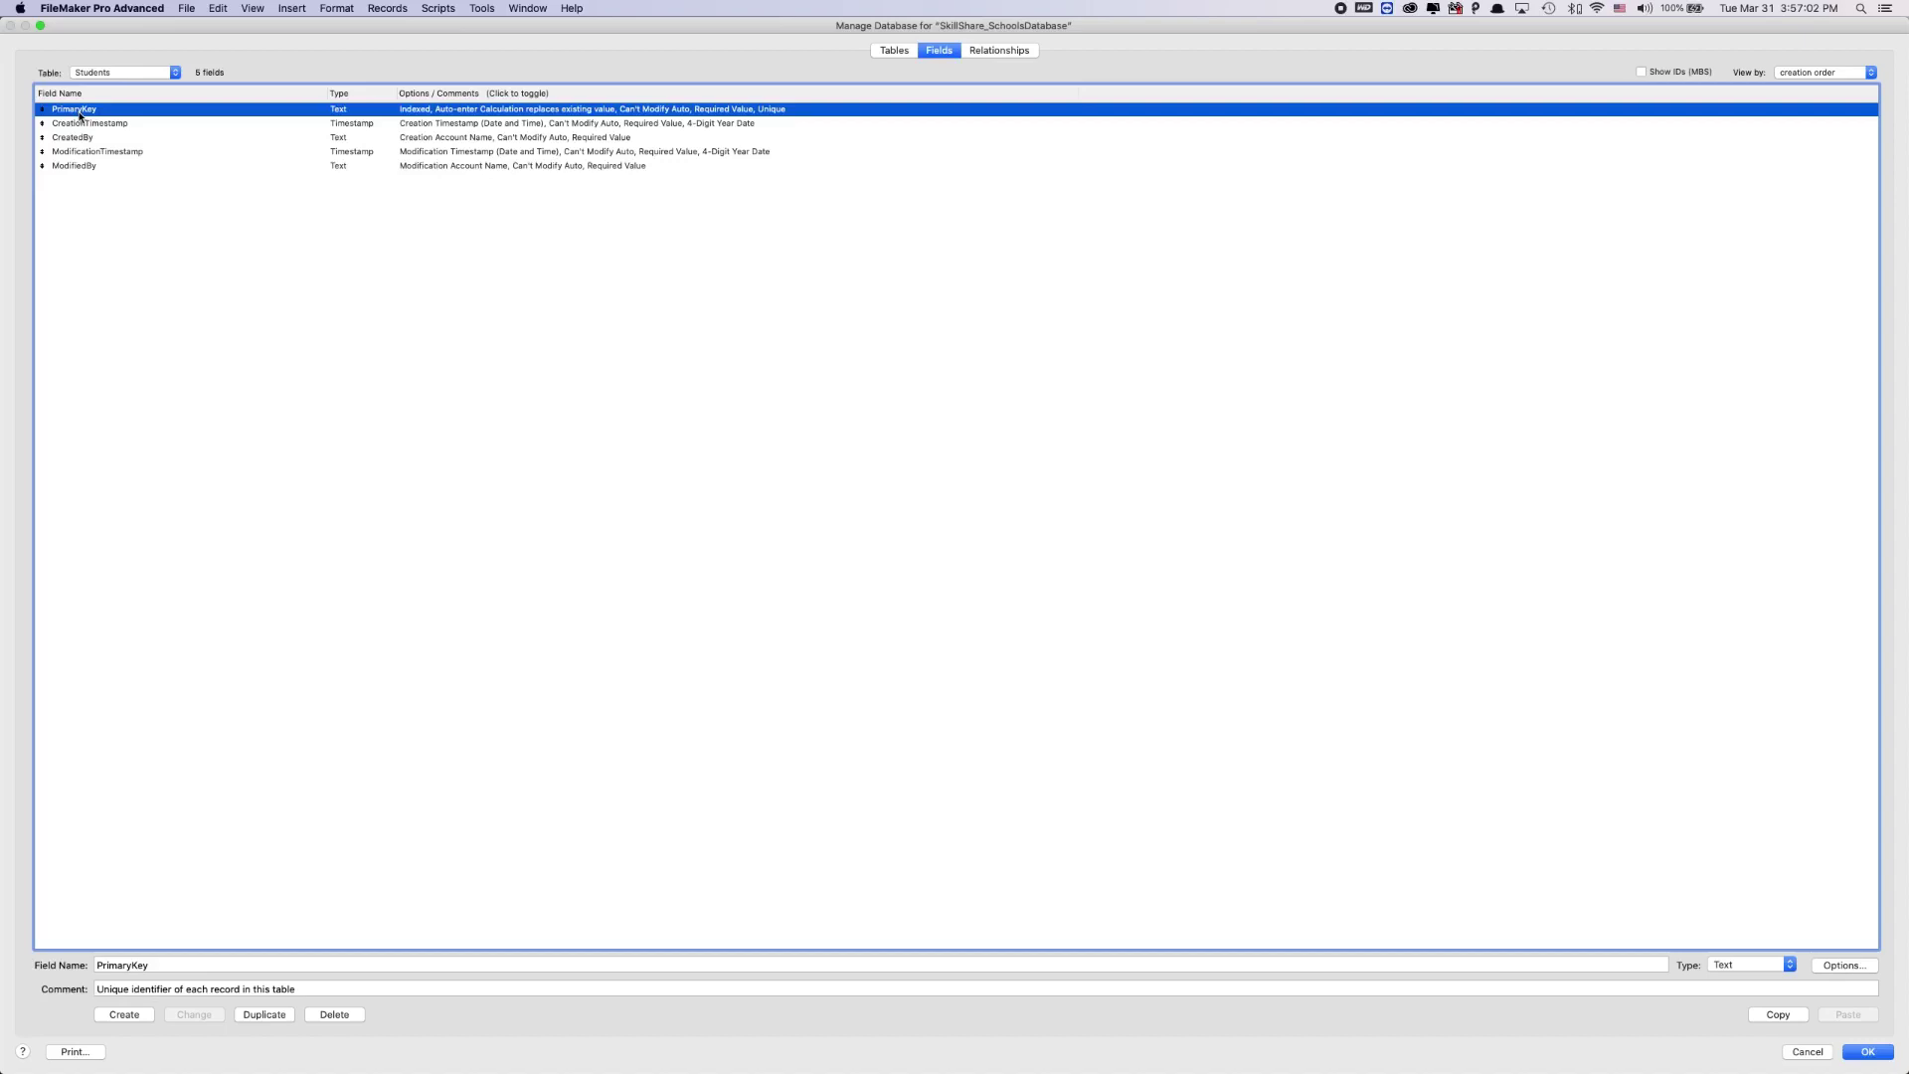
double_click(80, 115)
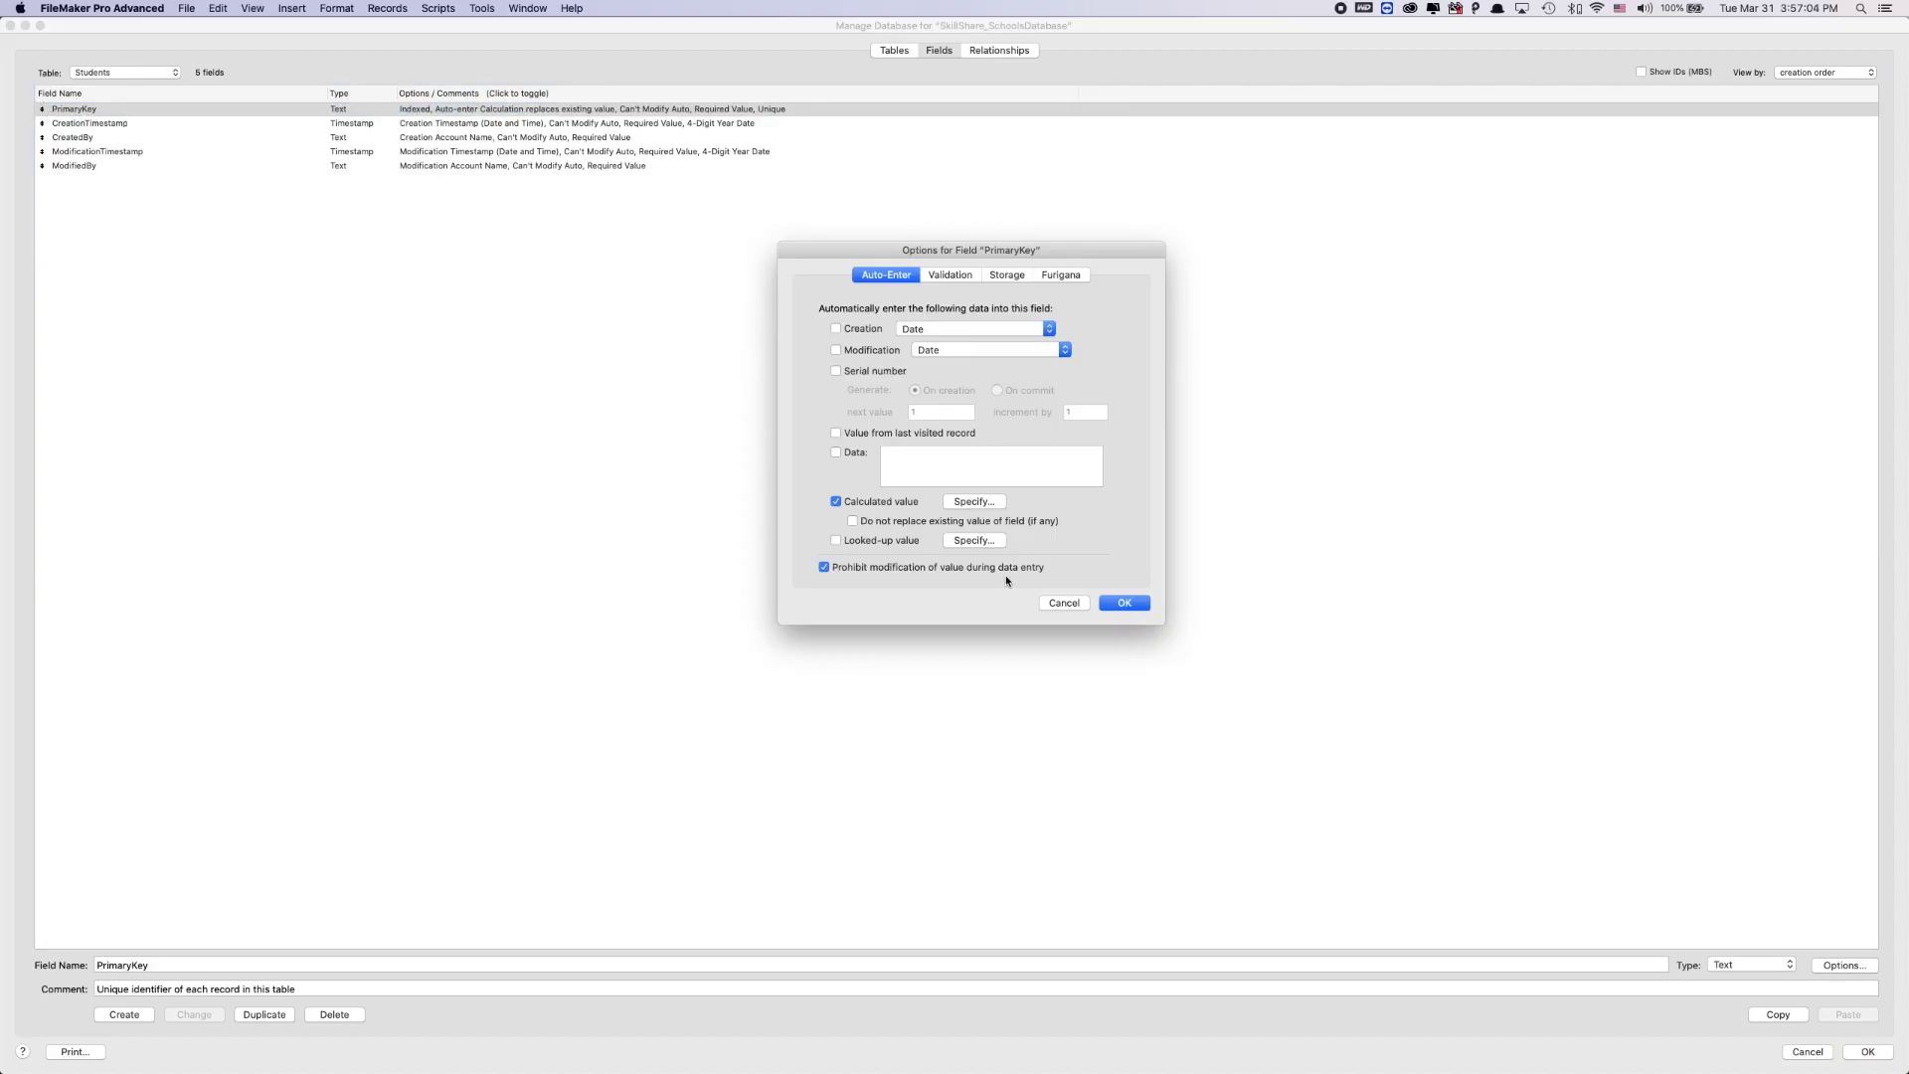
left_click(1107, 603)
left_click(220, 303)
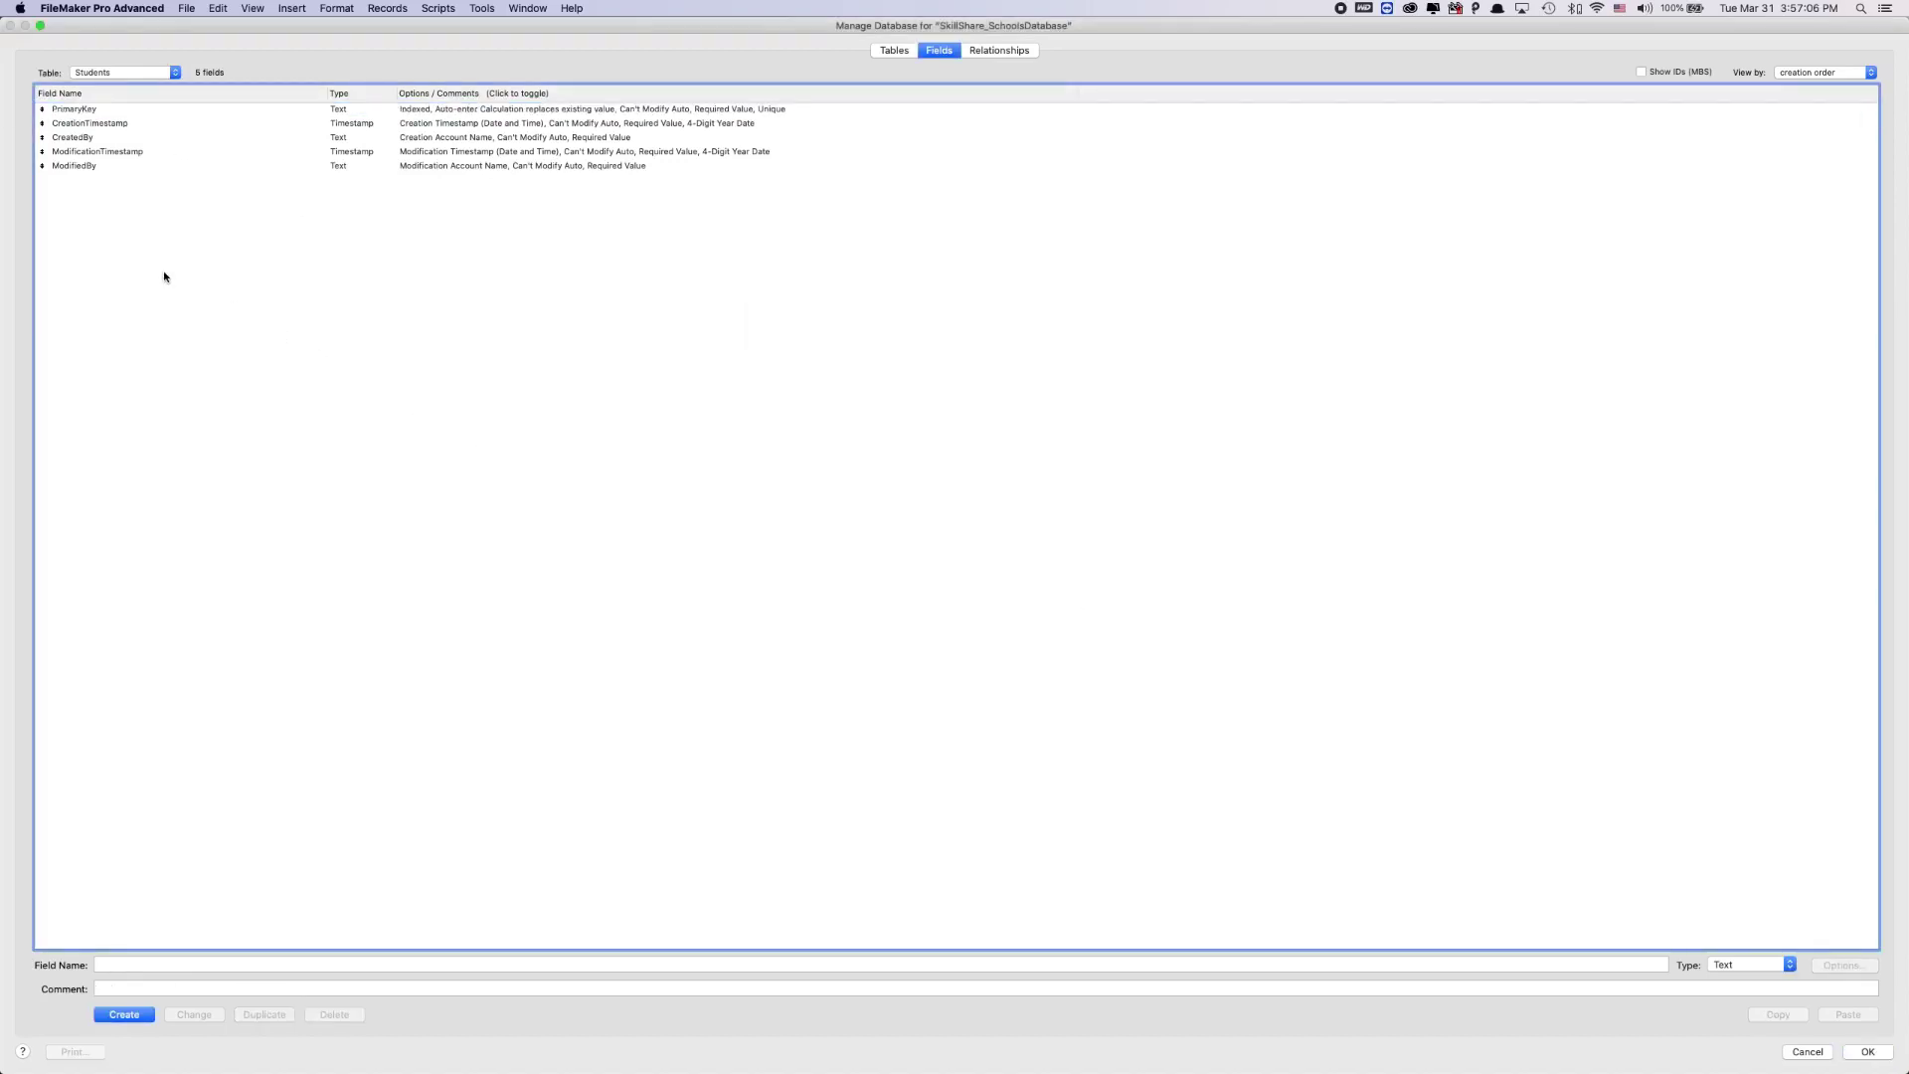
left_click_drag(164, 276, 87, 91)
left_click(334, 1014)
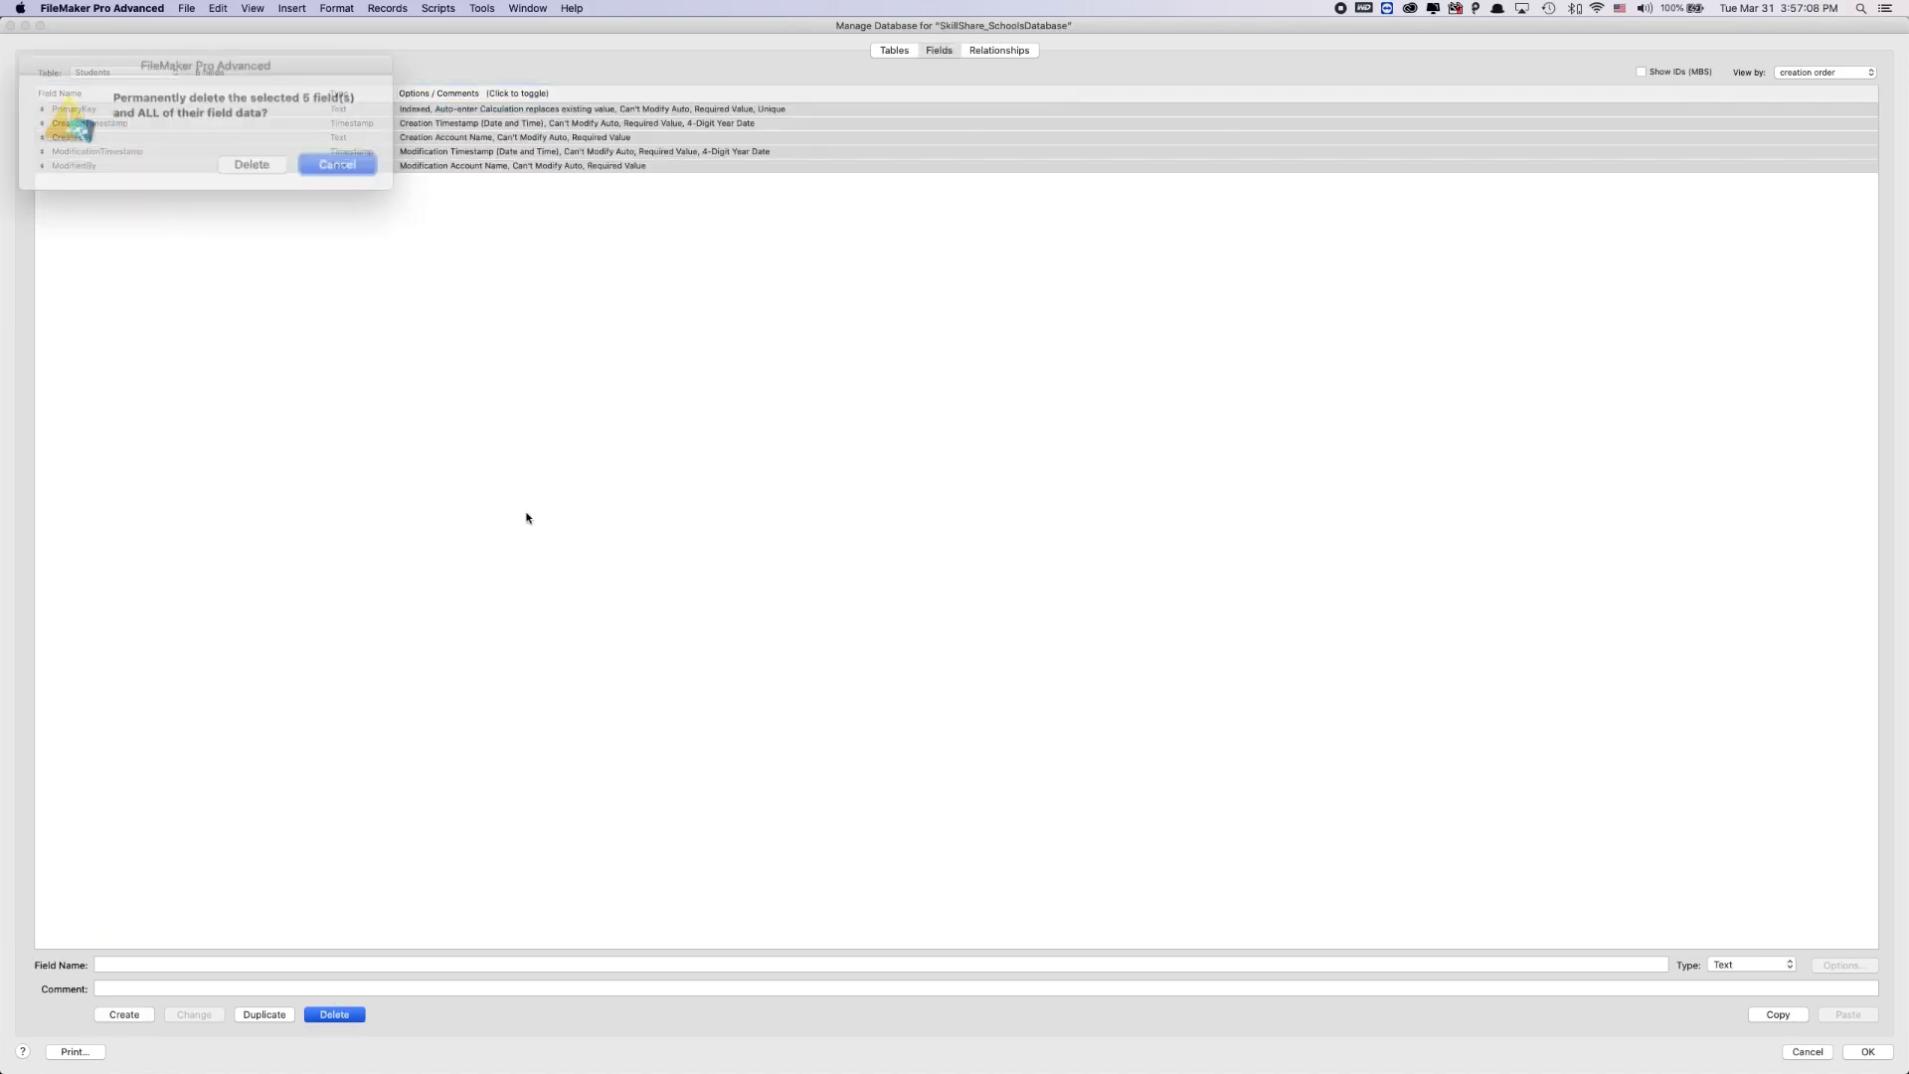
left_click(250, 164)
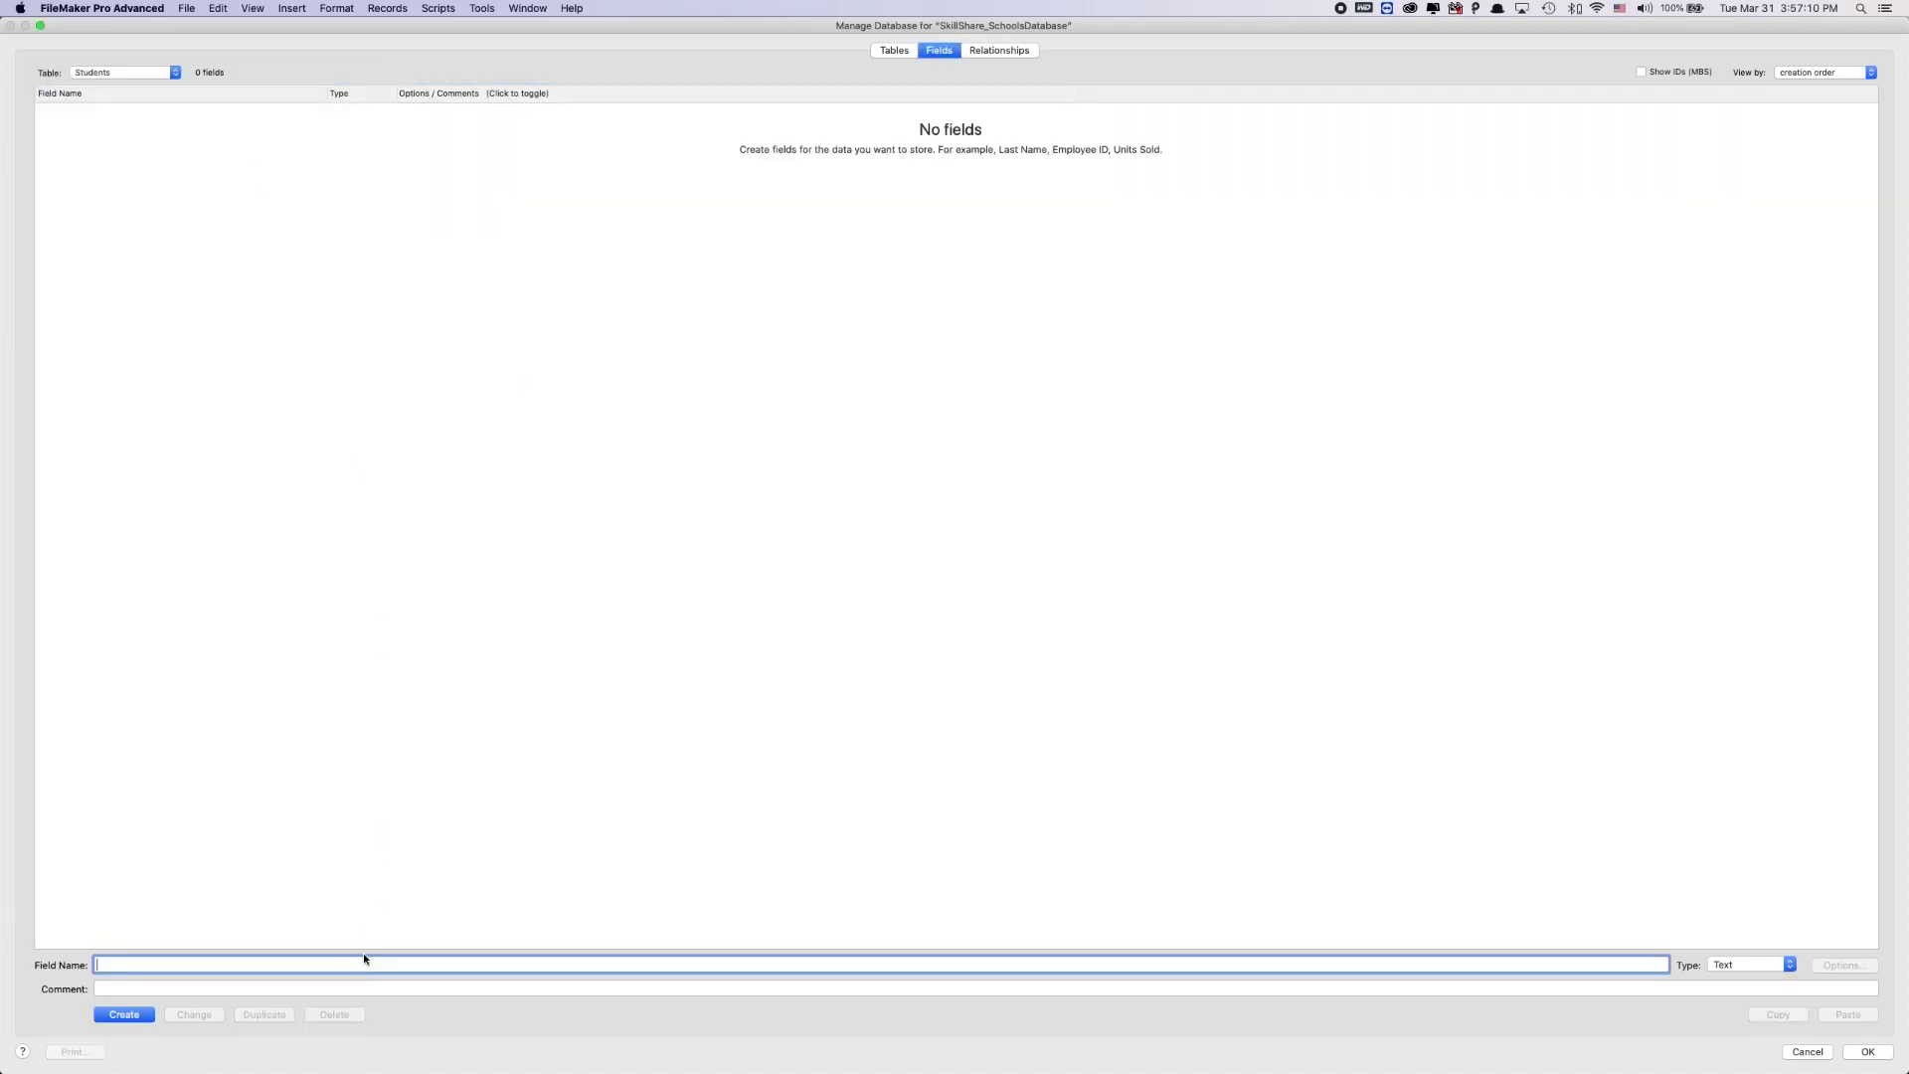
Step: Create an Id Number field that auto-enters a serial number
type("Id")
key("super+n")
key("Return")
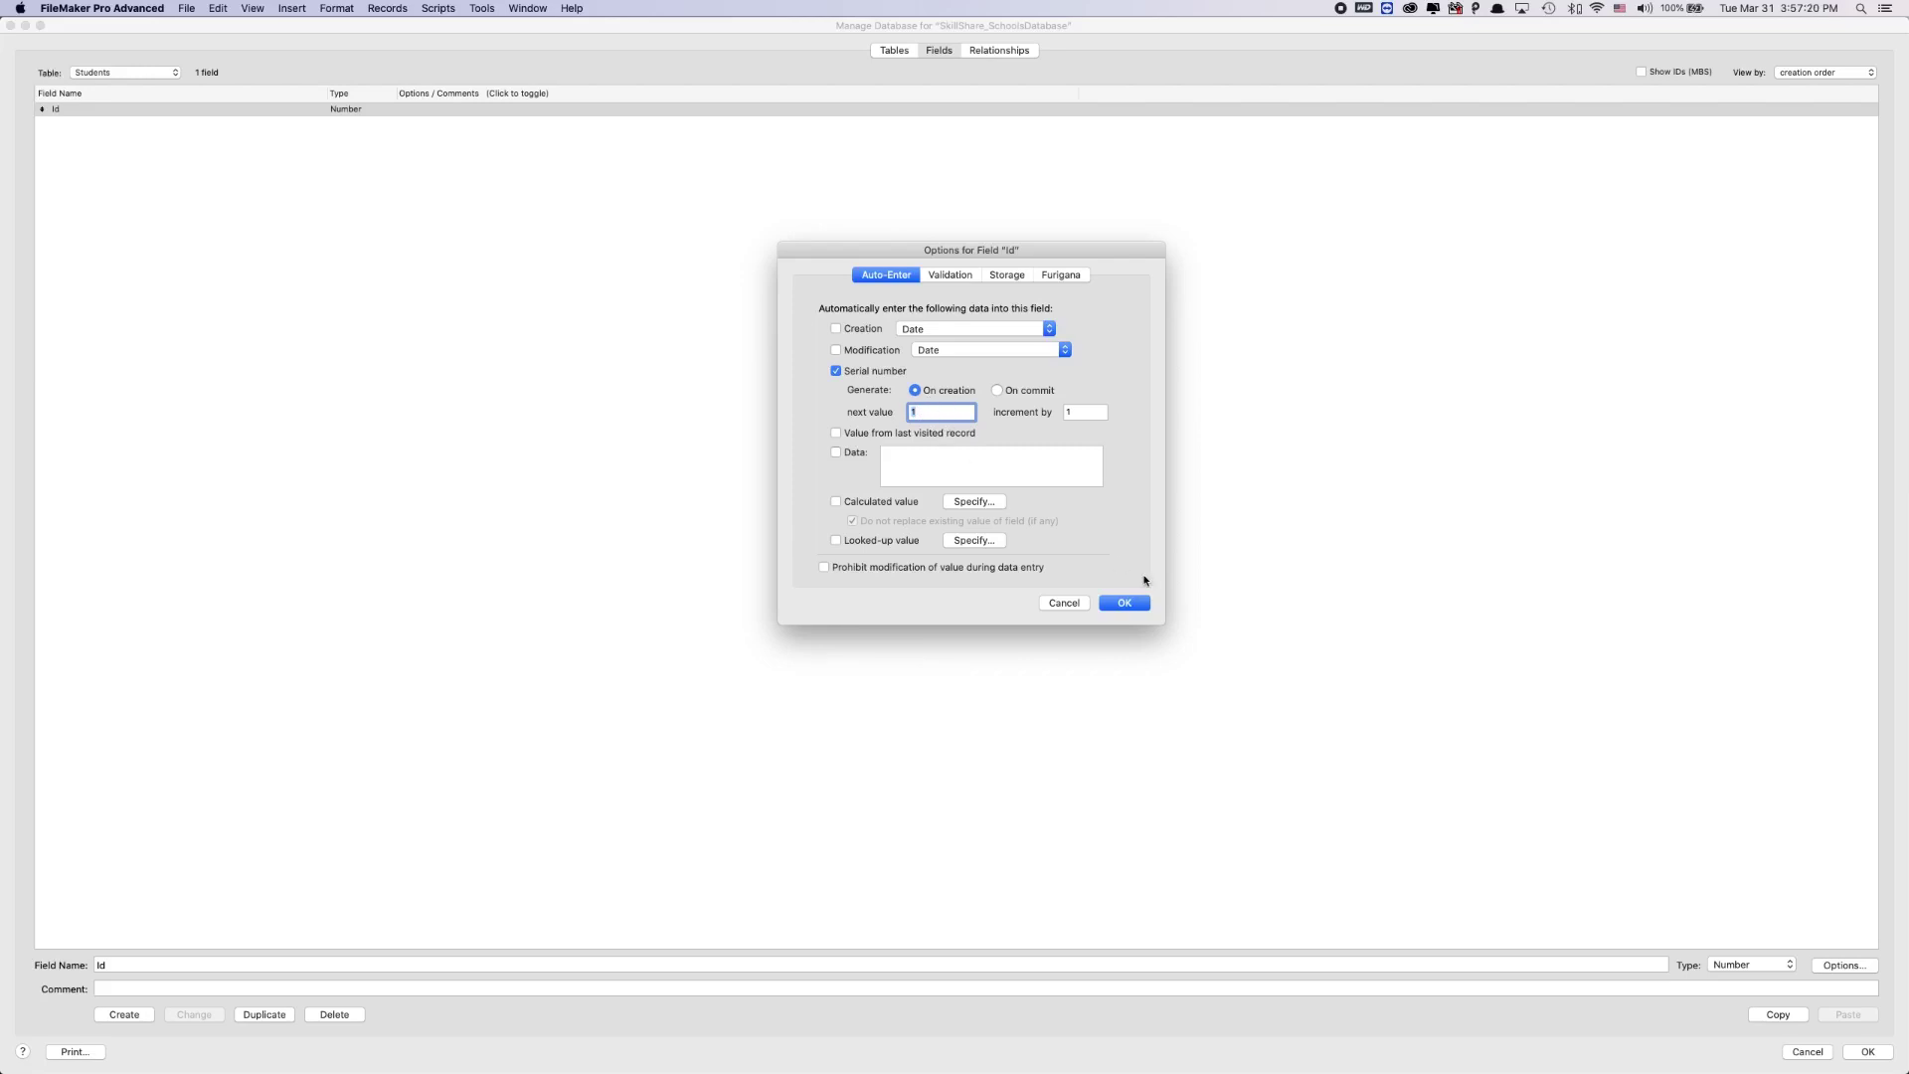
left_click(1124, 606)
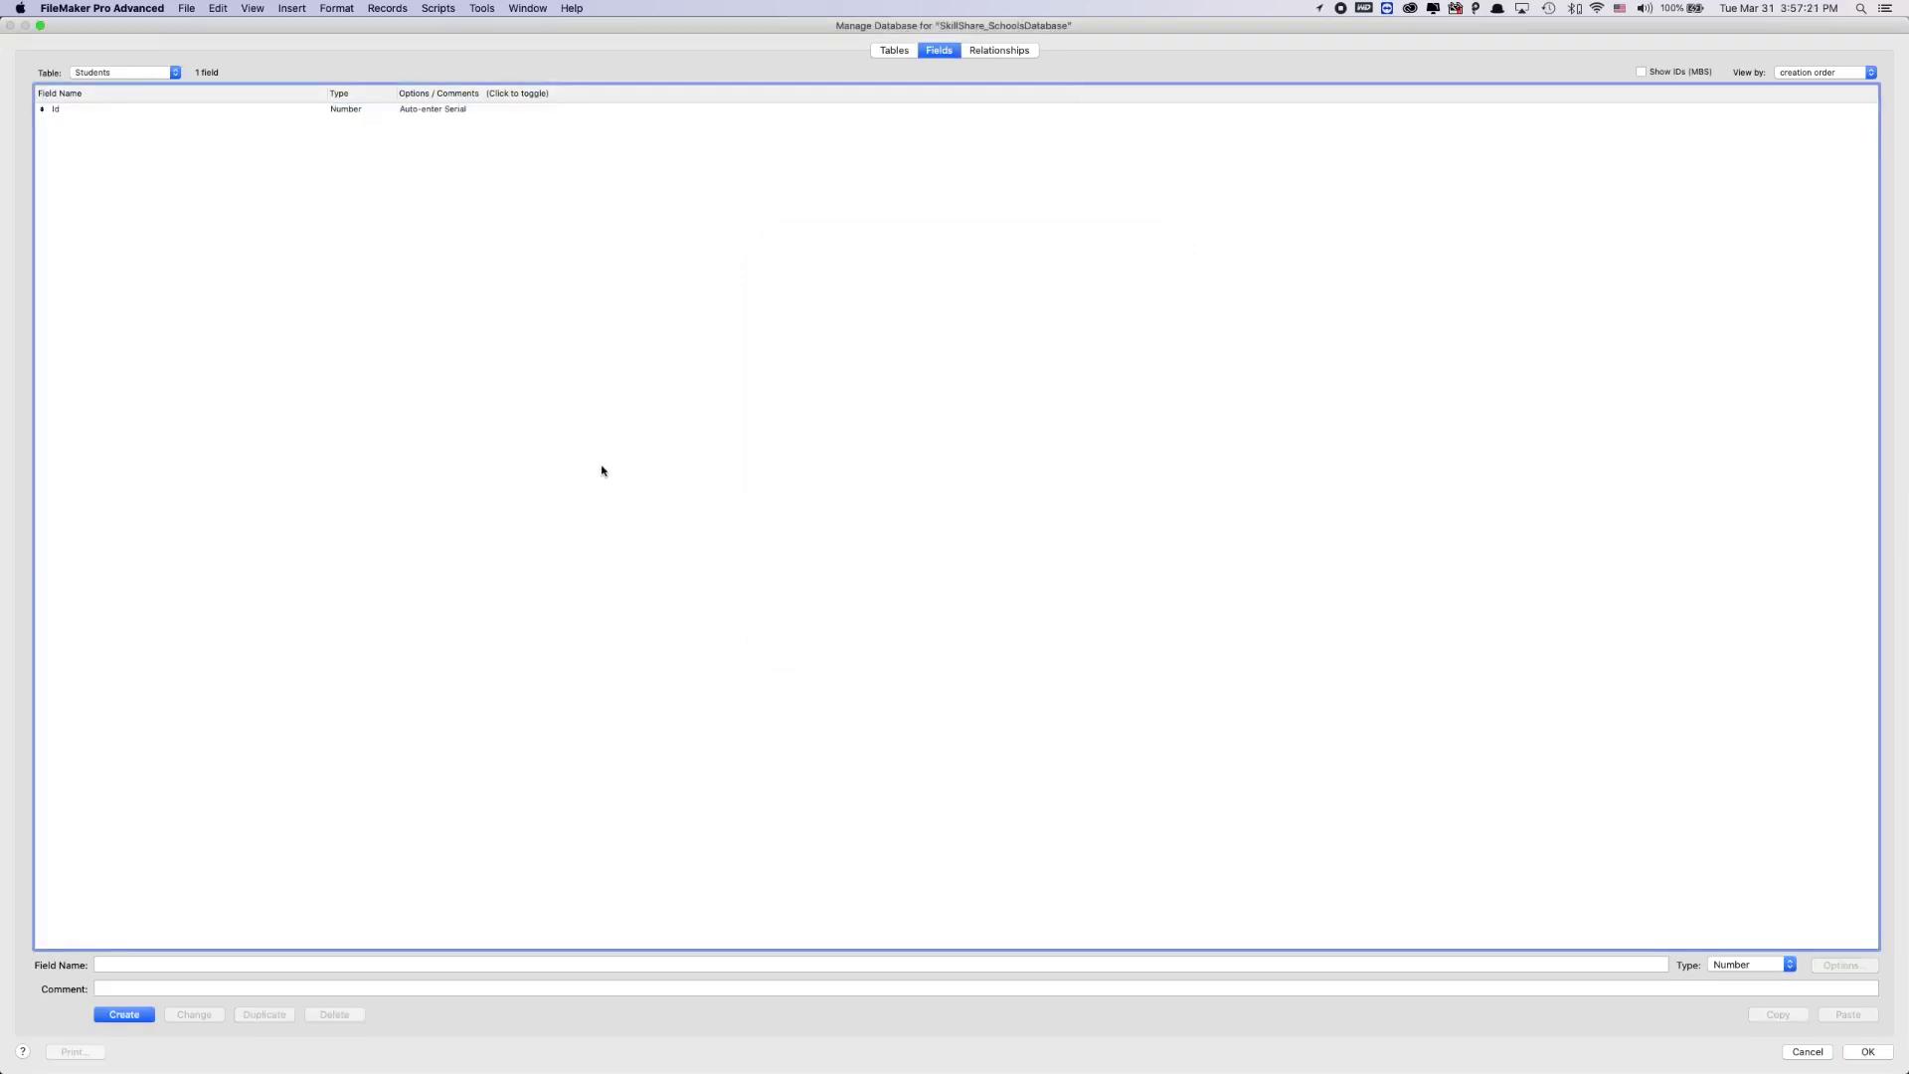
Step: Add FirstName and LastName as Text fields
left_click(477, 965)
type("FirstName")
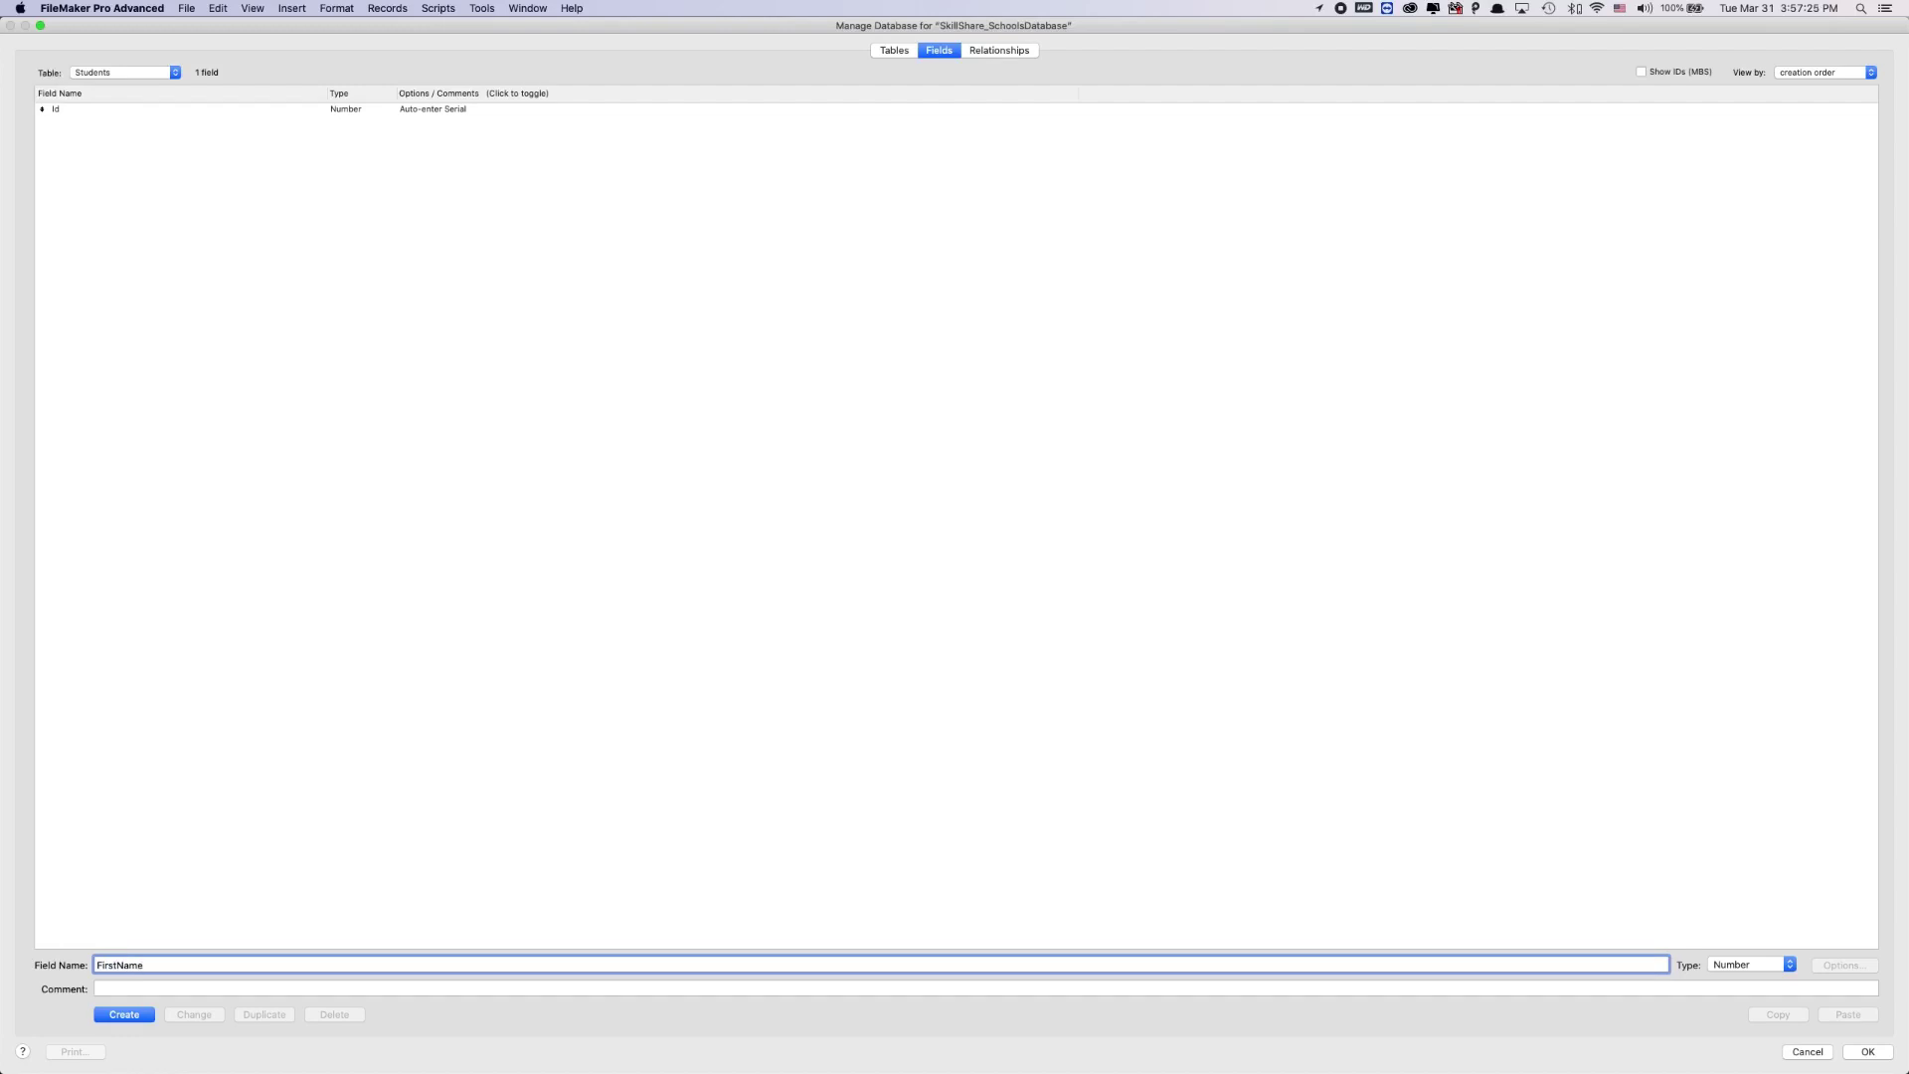
key("super+t")
key("Return")
type("LastName")
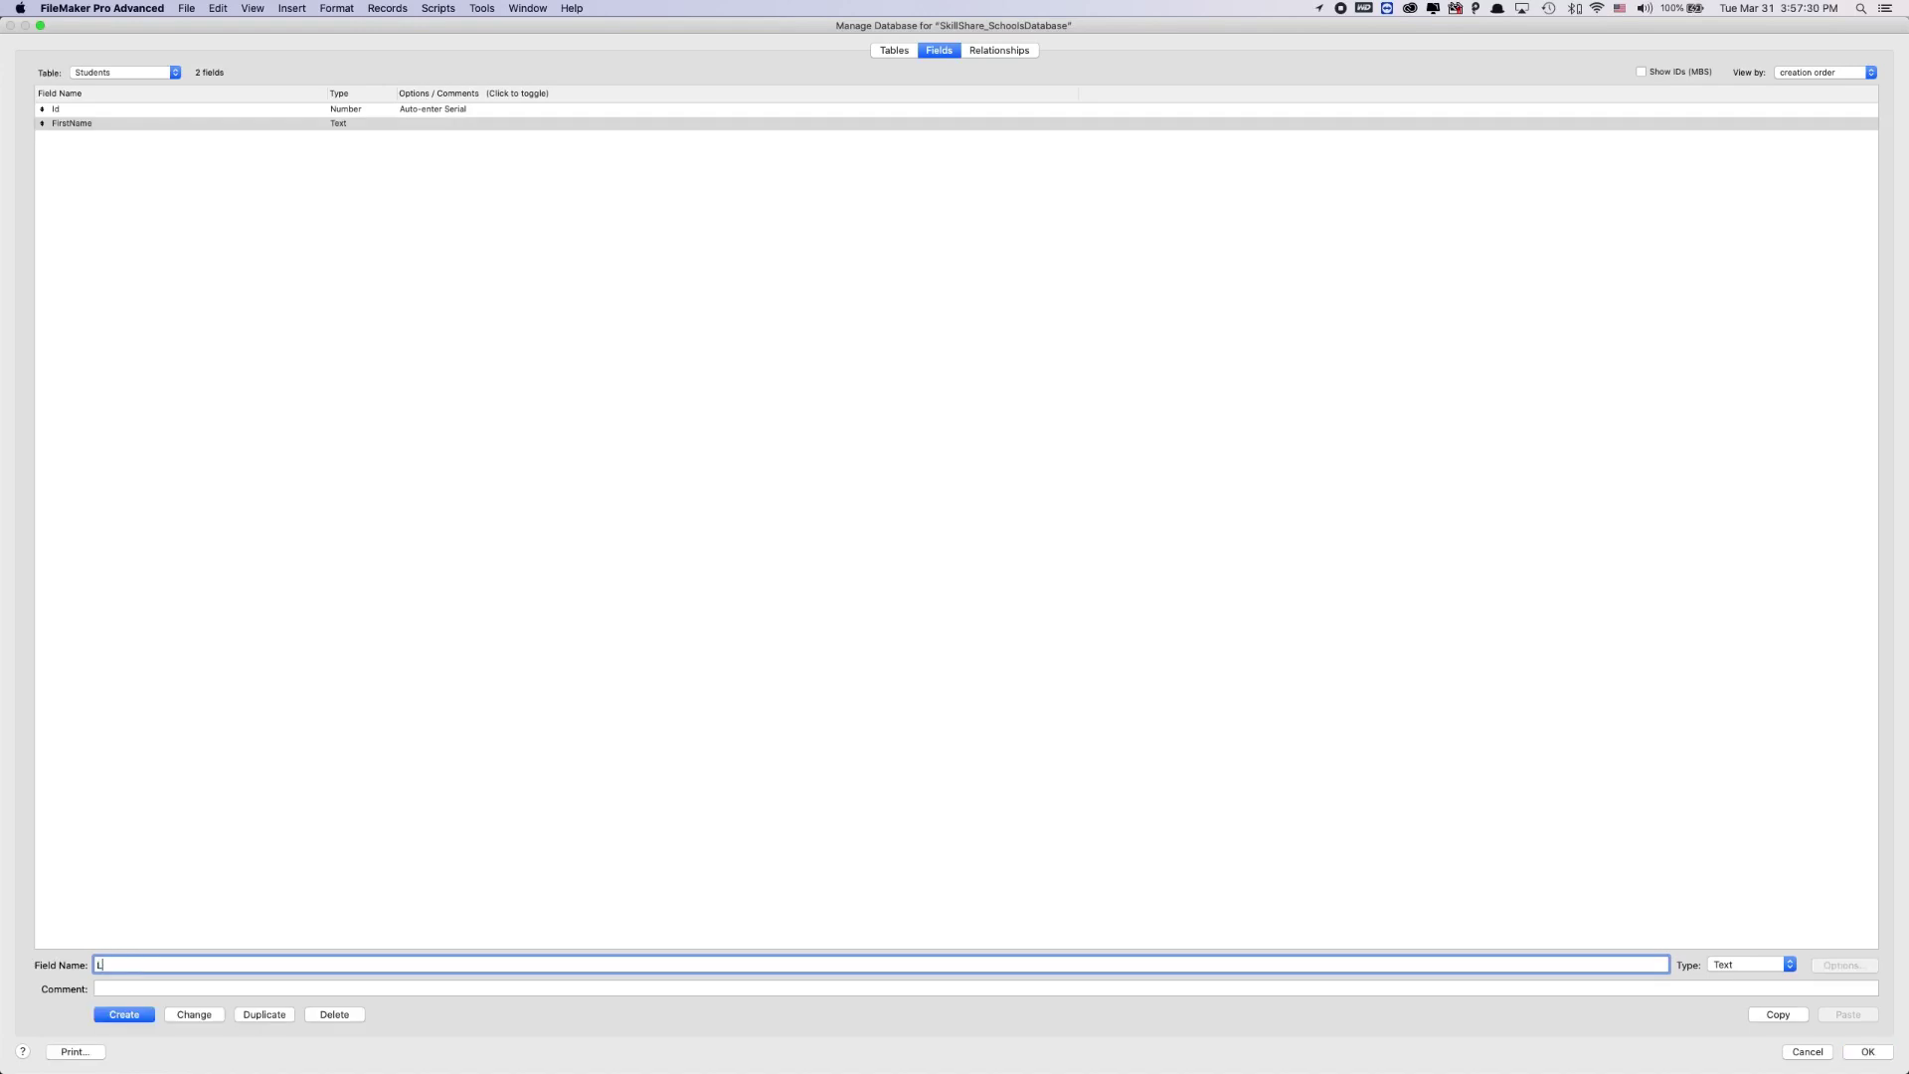
key("Return")
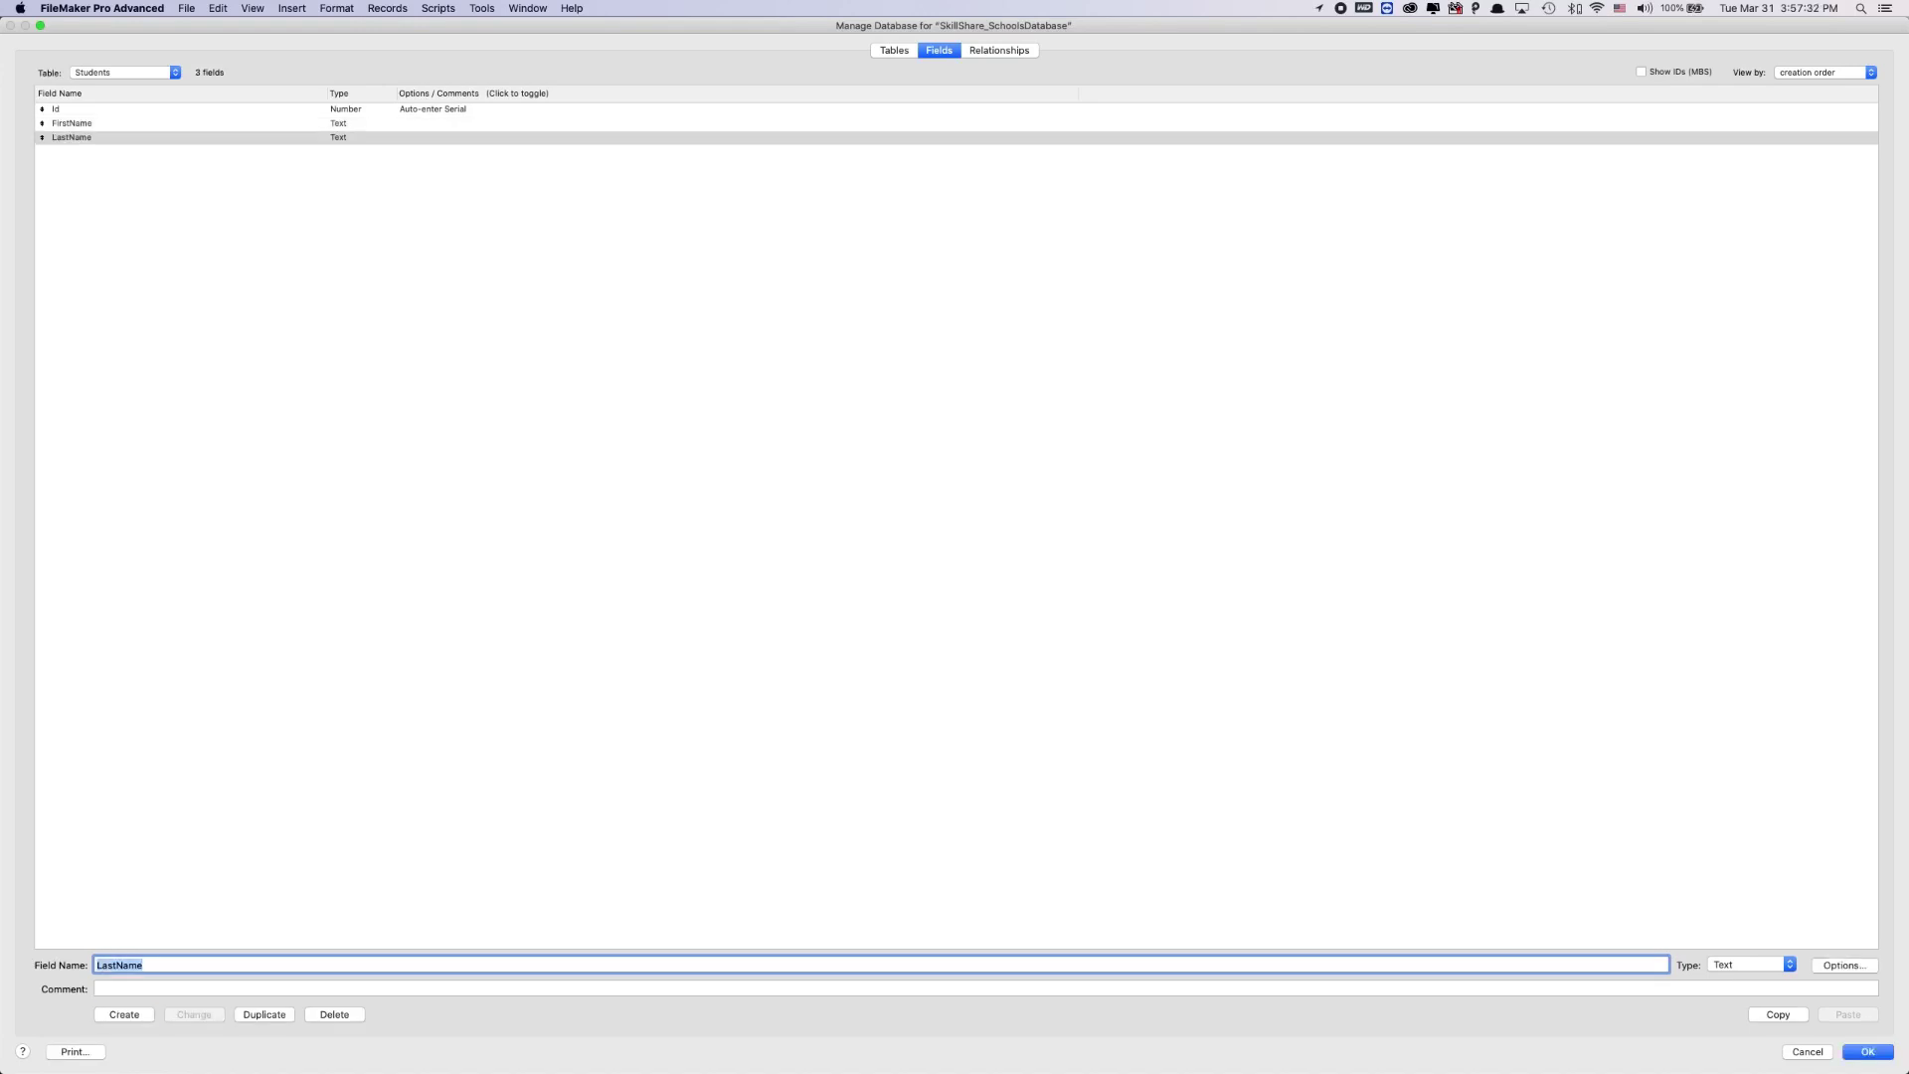
Step: Name a new field c_FirstNameLastName and set its type to Calculation
type("c")
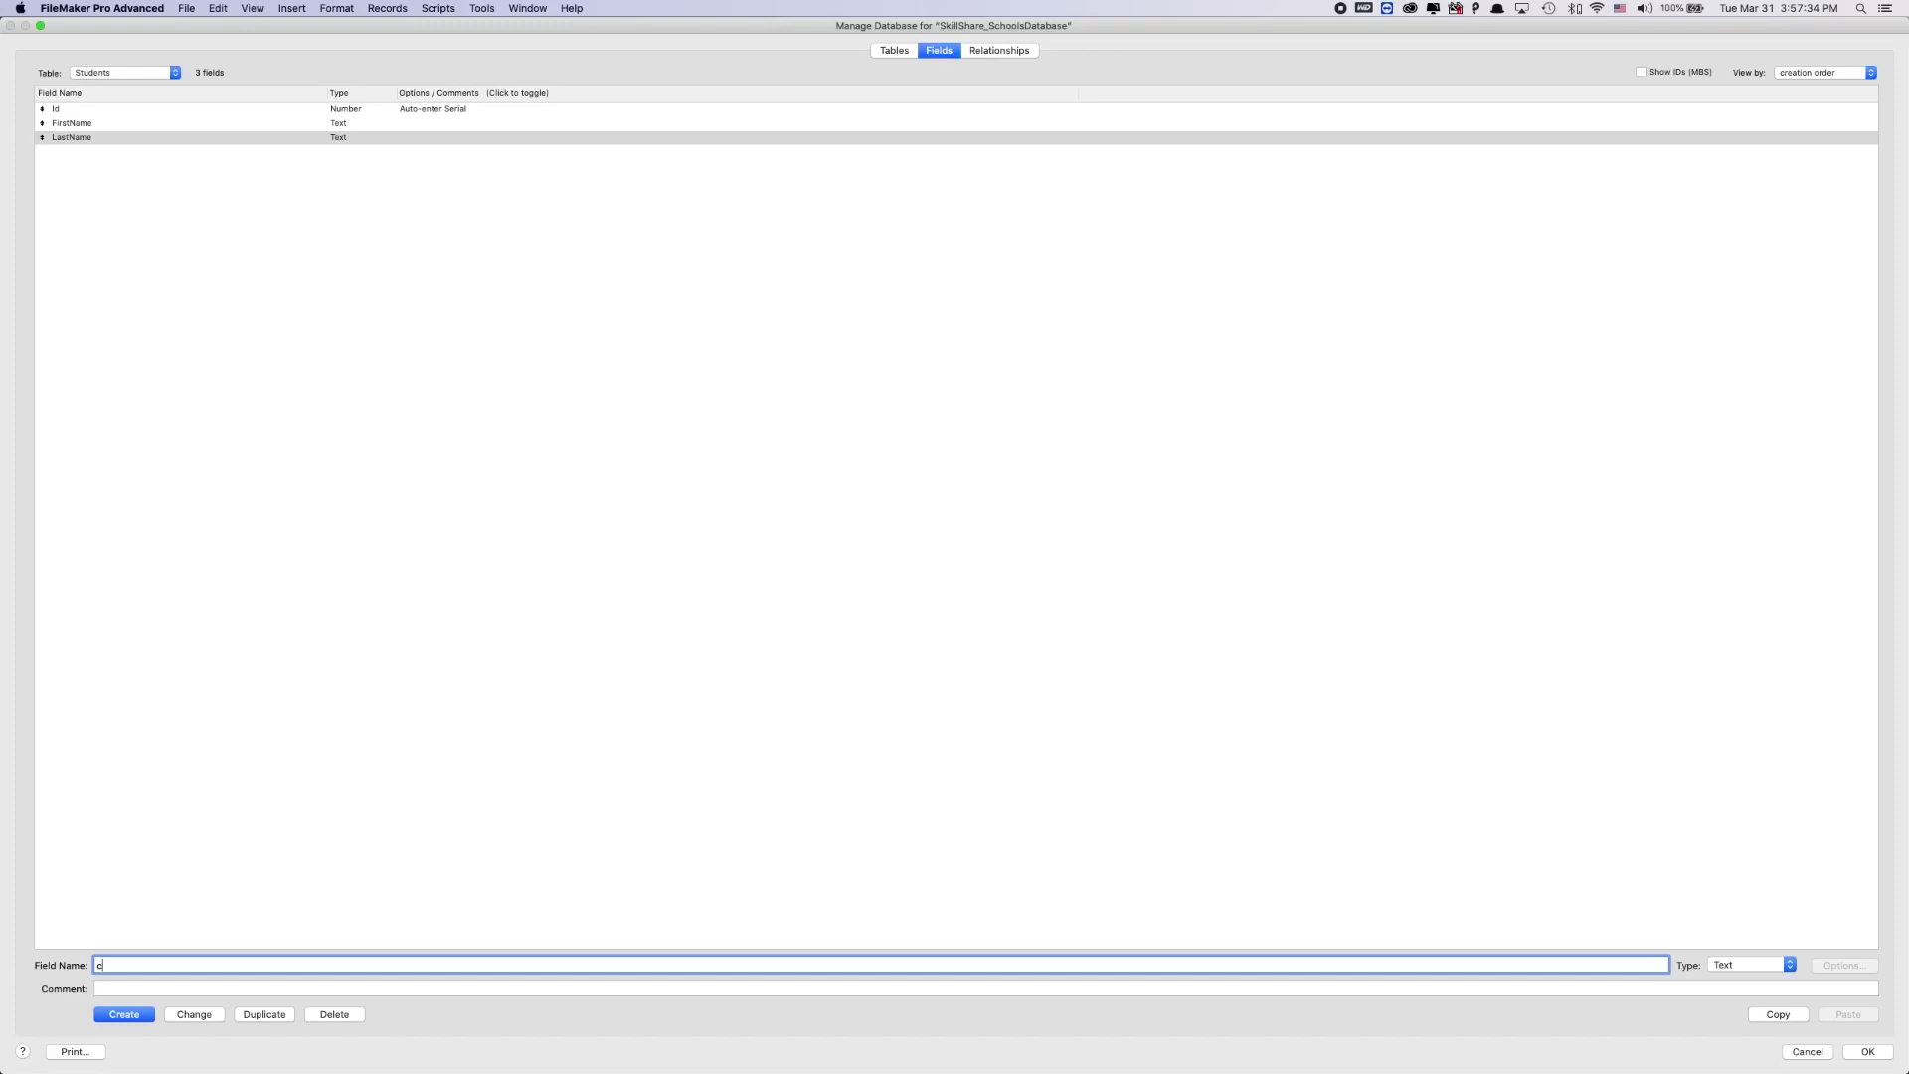
type("_FirstNameLastName")
left_click_drag(204, 963, 110, 963)
type("LastNameFirstName")
left_click_drag(200, 965, 122, 964)
type("Firs")
type("Nam")
key("super+l")
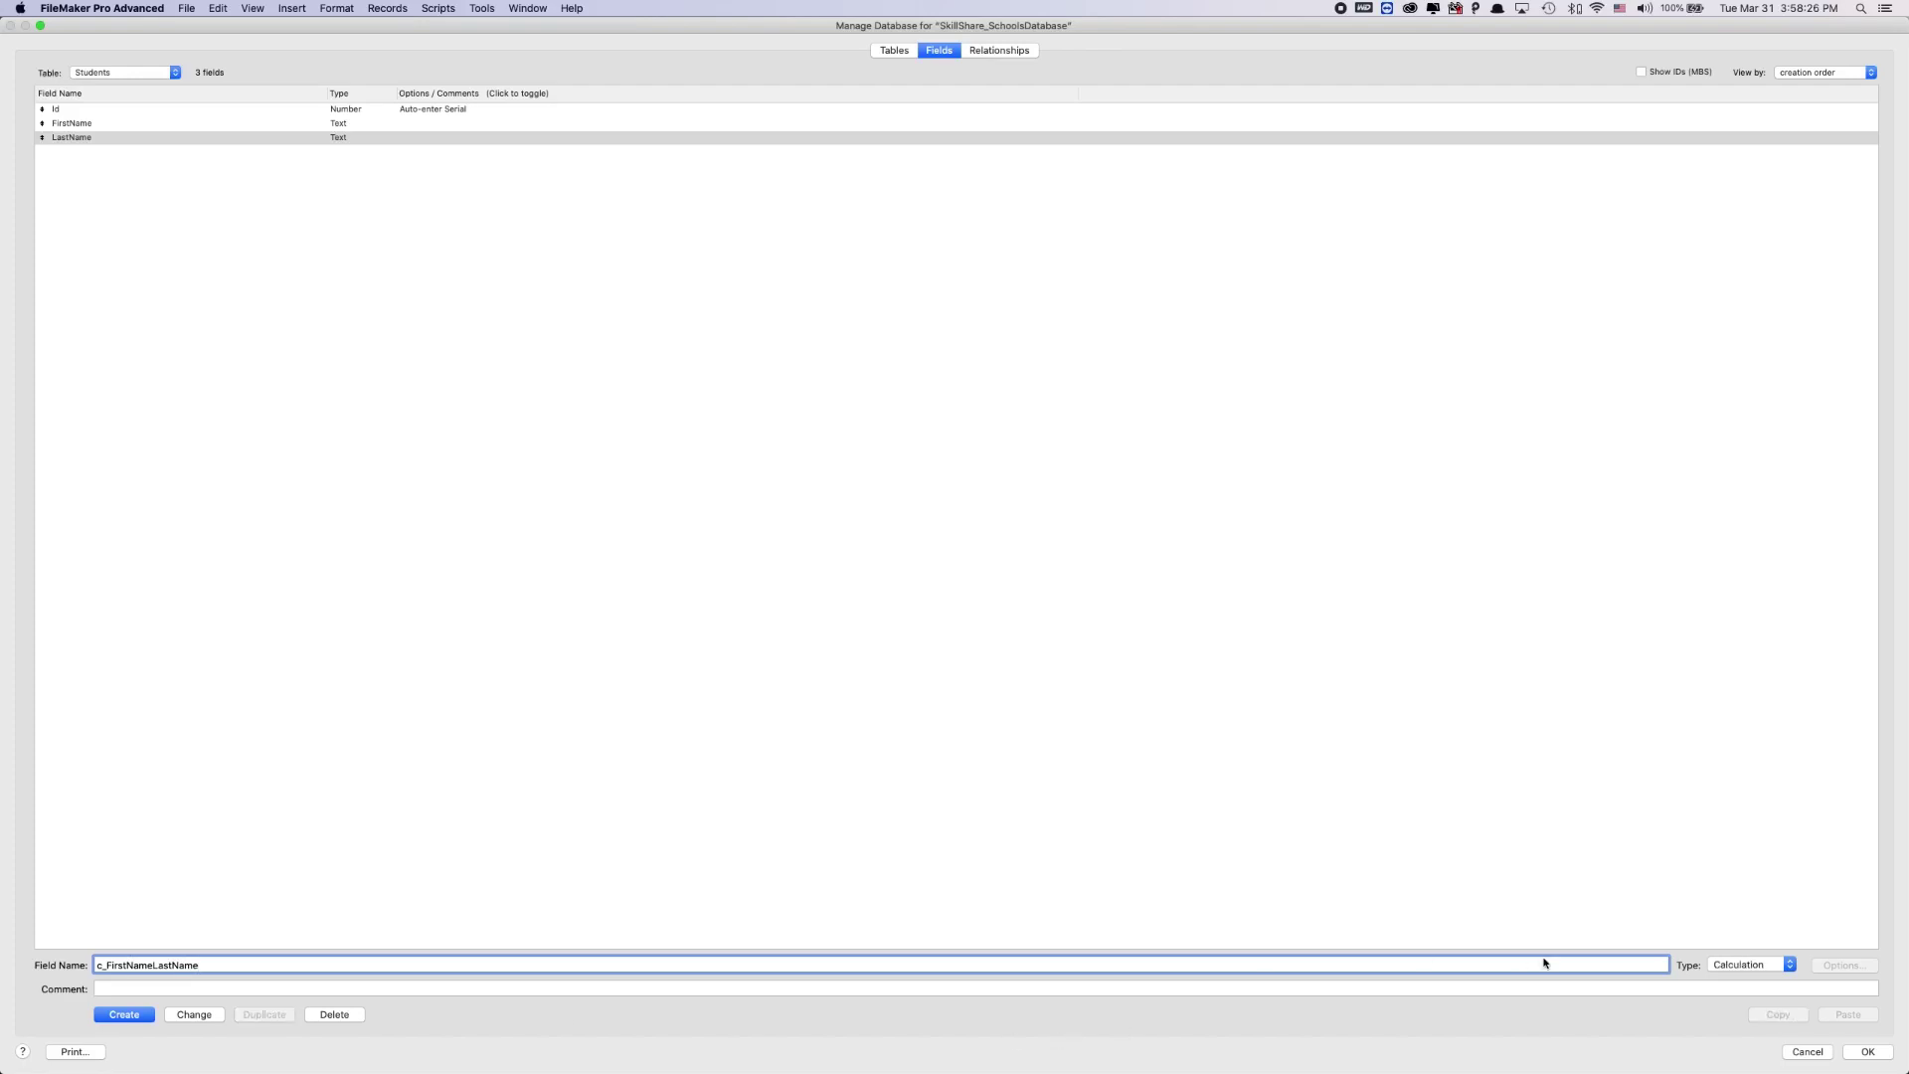
Step: Define c_FirstNameLastName as FirstName & " " & LastName and save it
left_click(113, 1016)
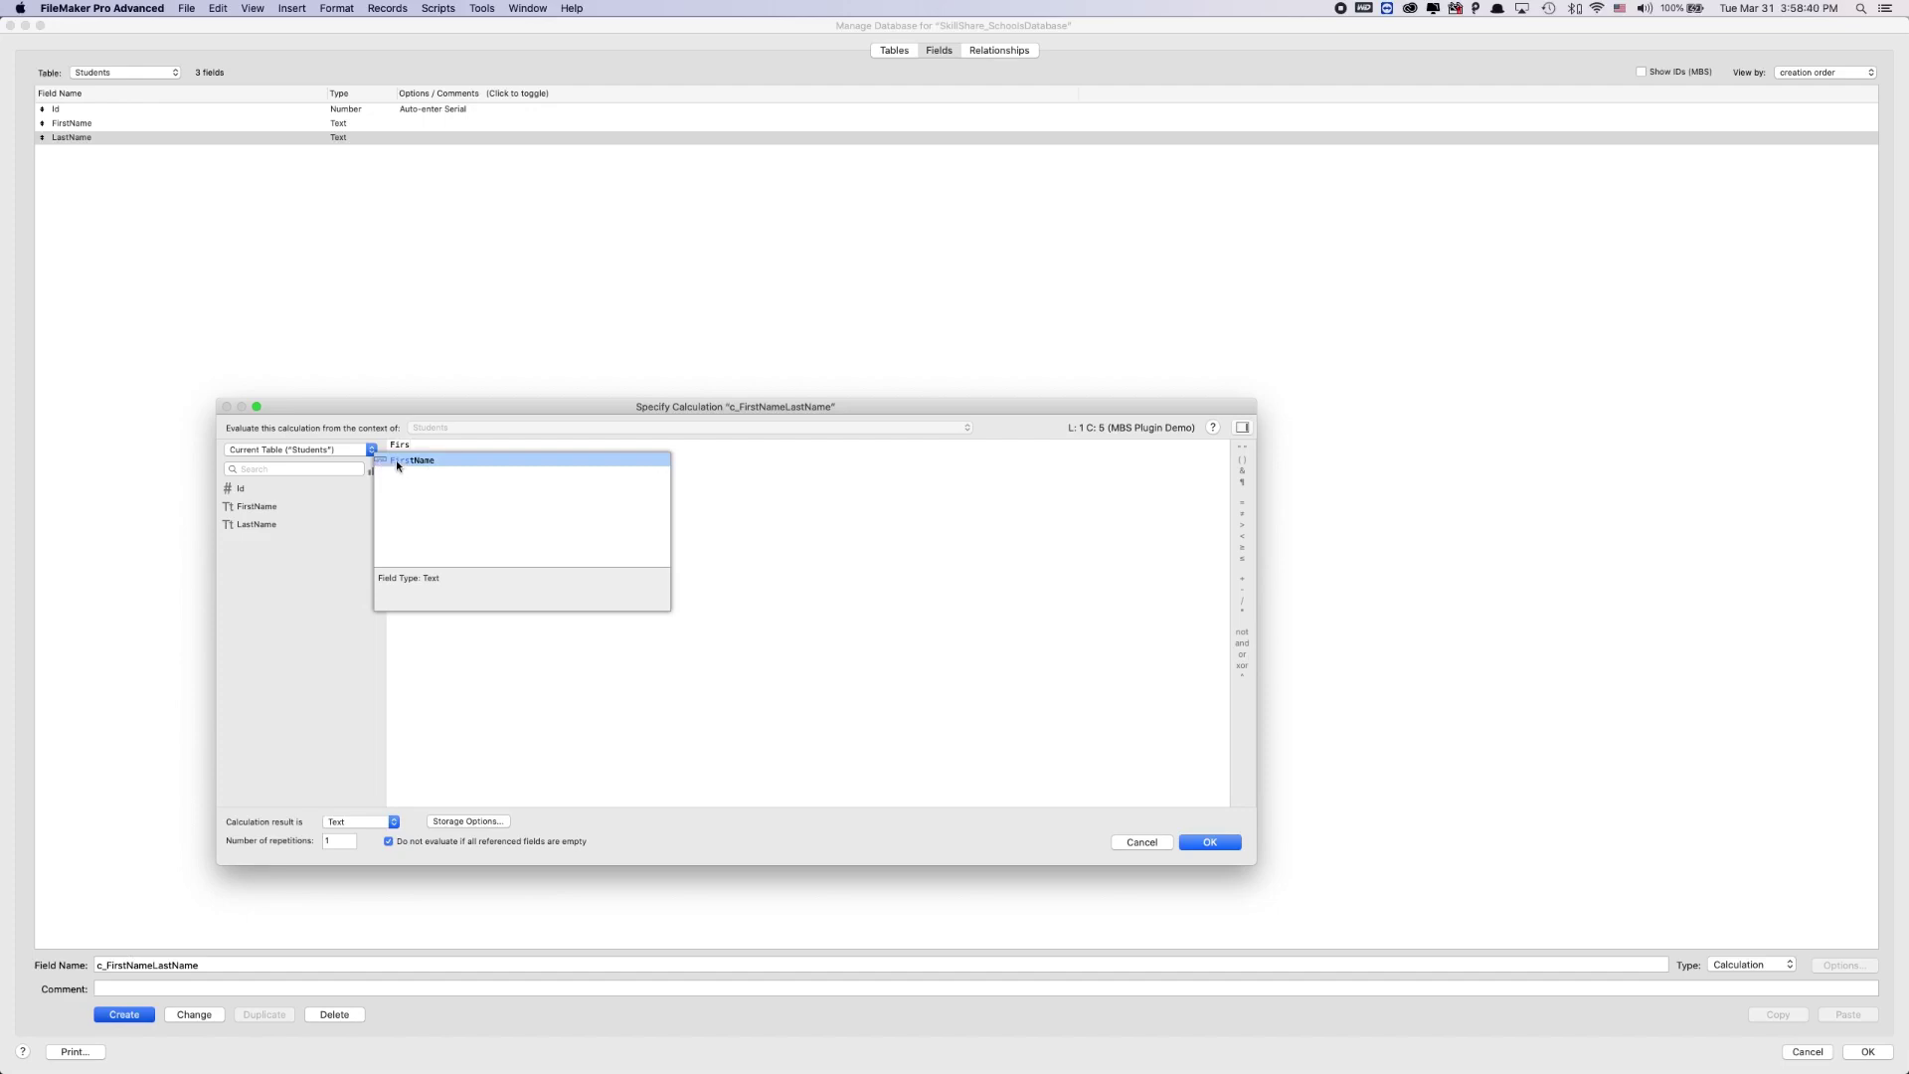
left_click(396, 460)
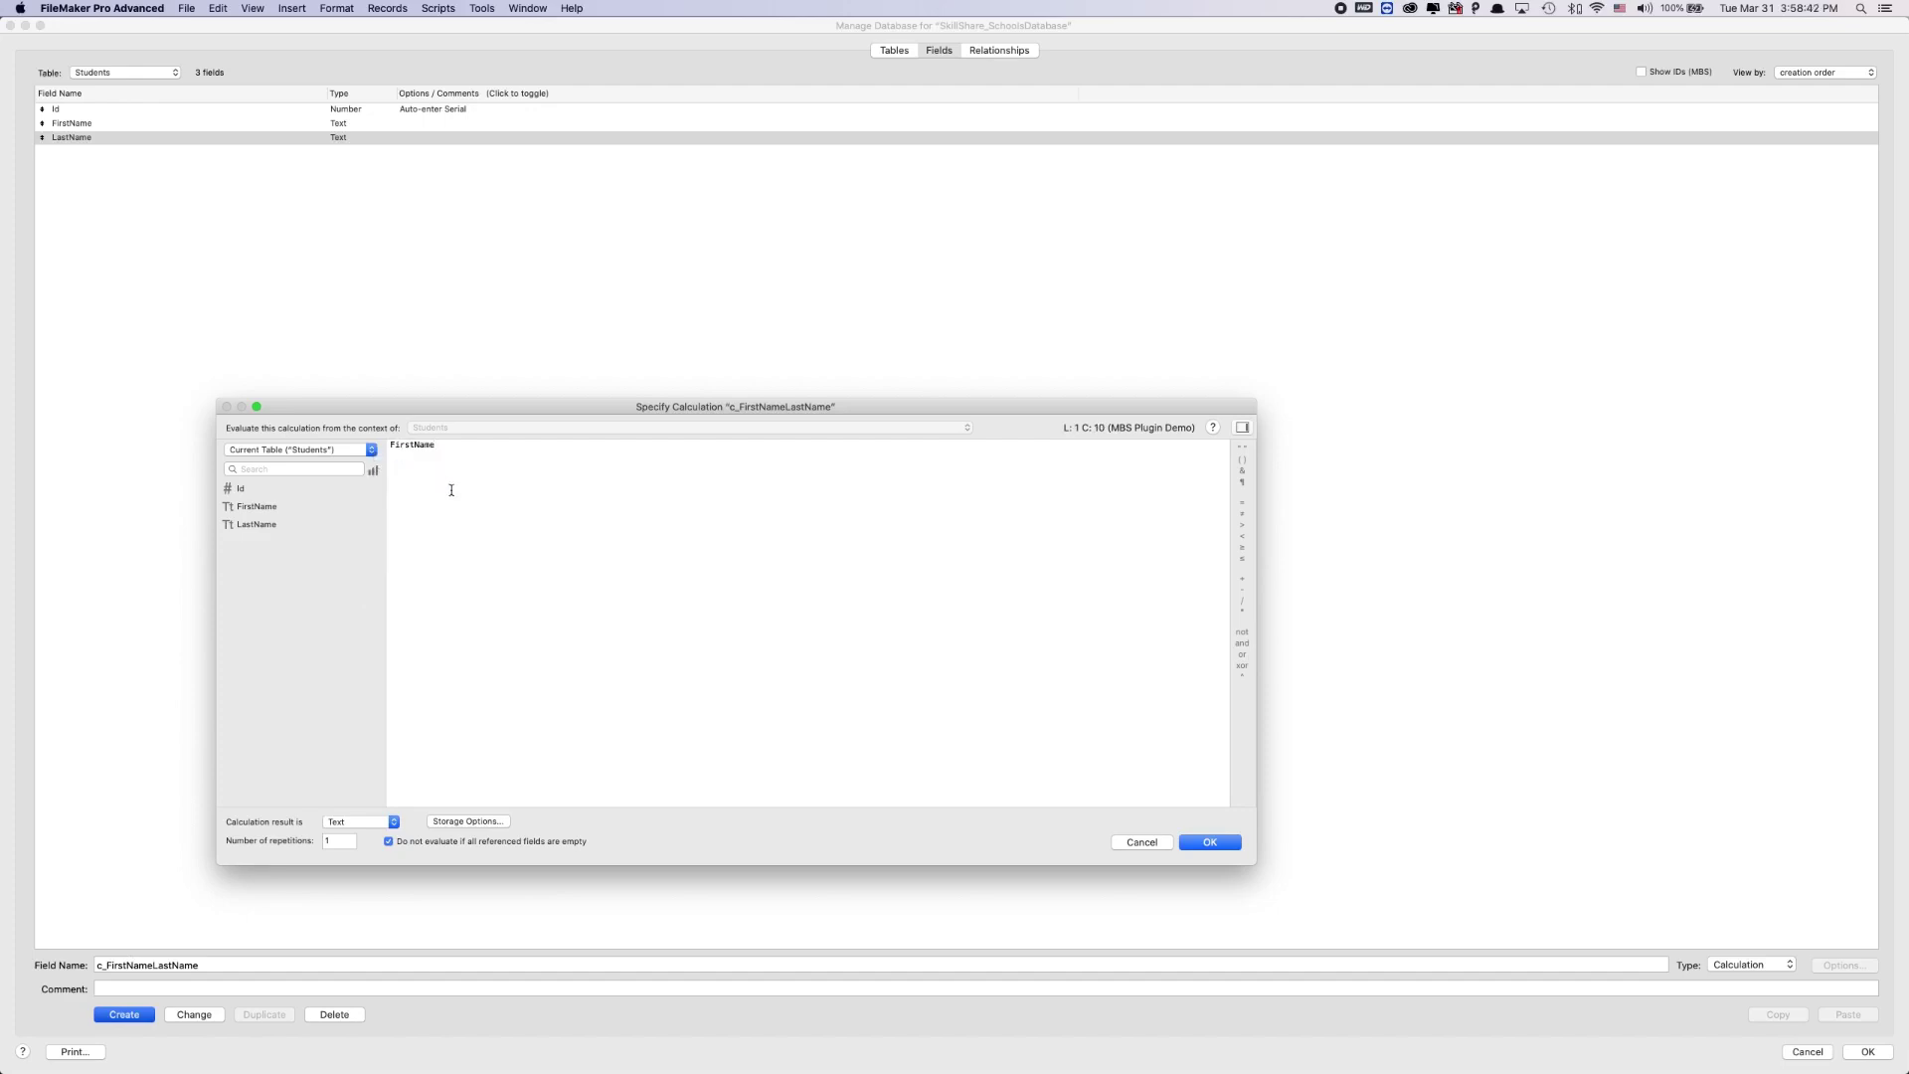
type("& \" \" ")
left_click(1231, 842)
left_click(1050, 713)
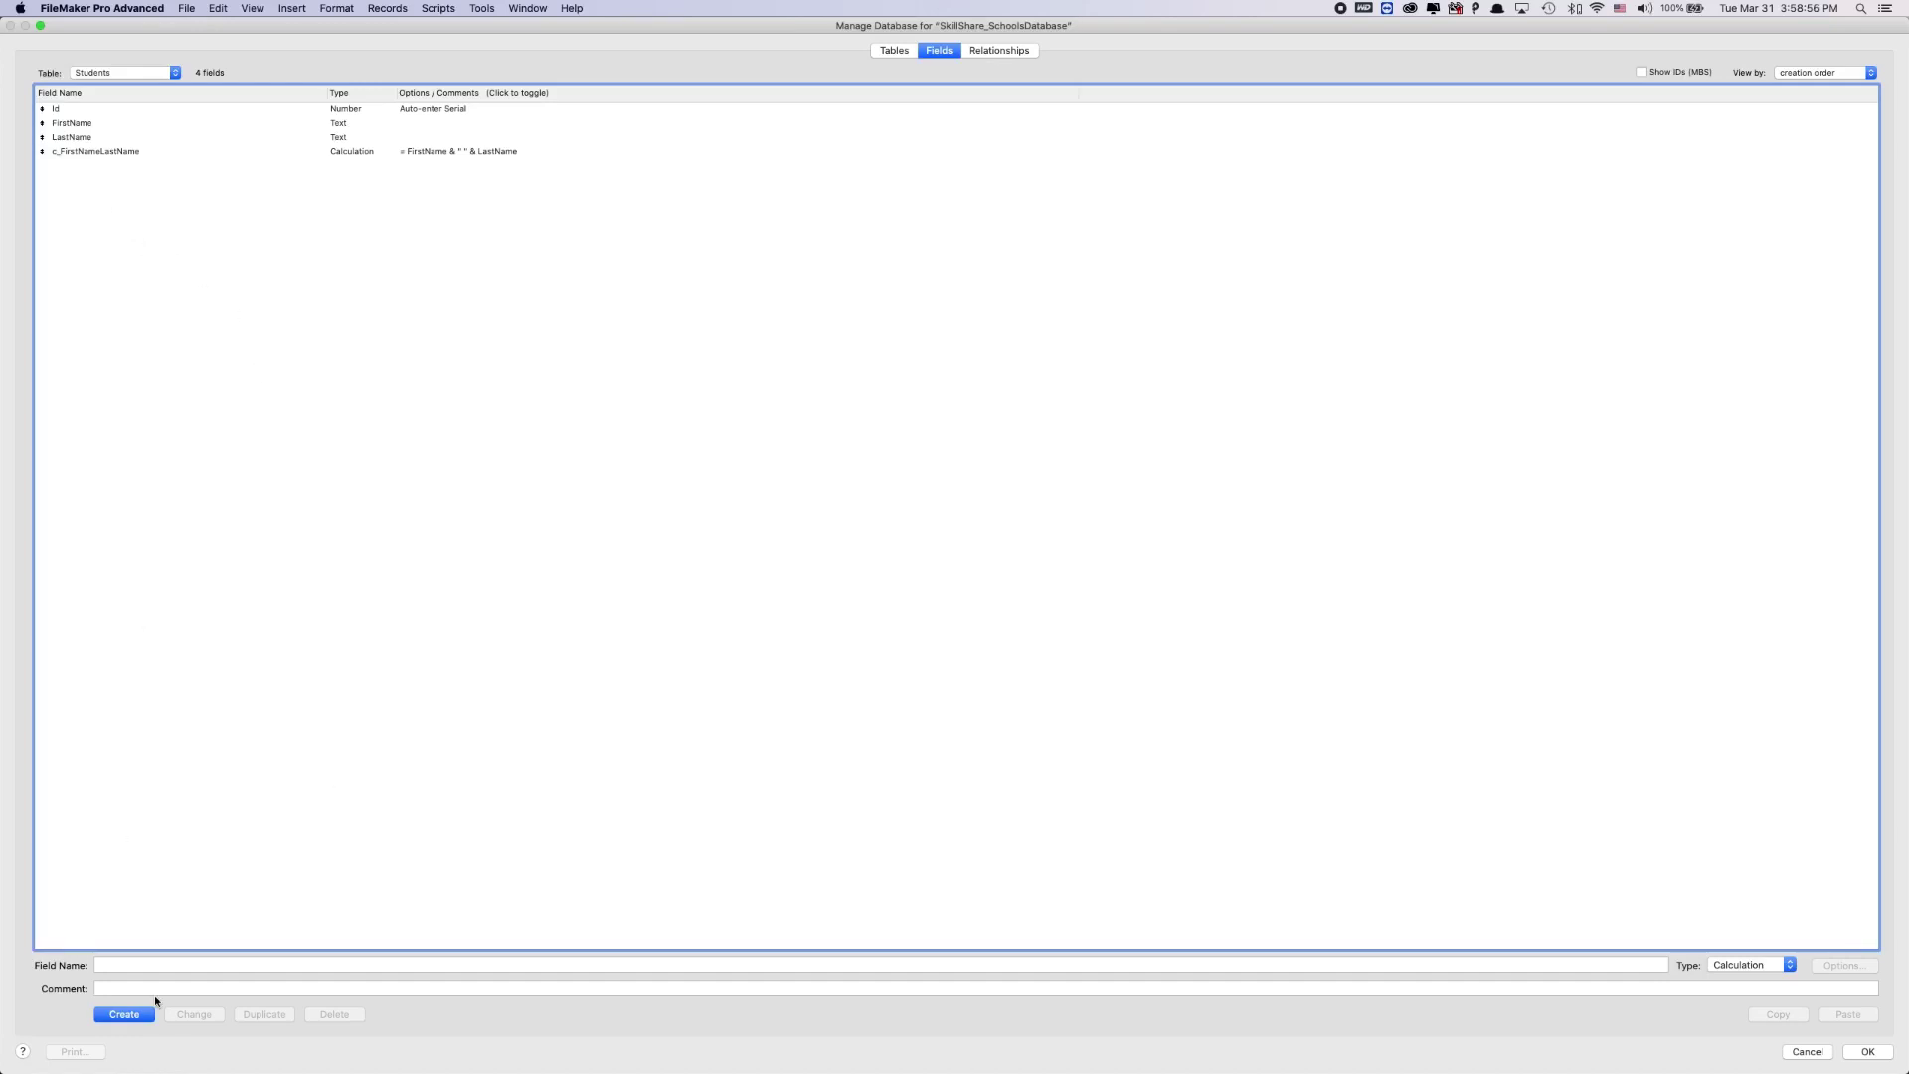
Step: Name a new calculation field c_LastNameFirstName in the Students table
left_click(142, 965)
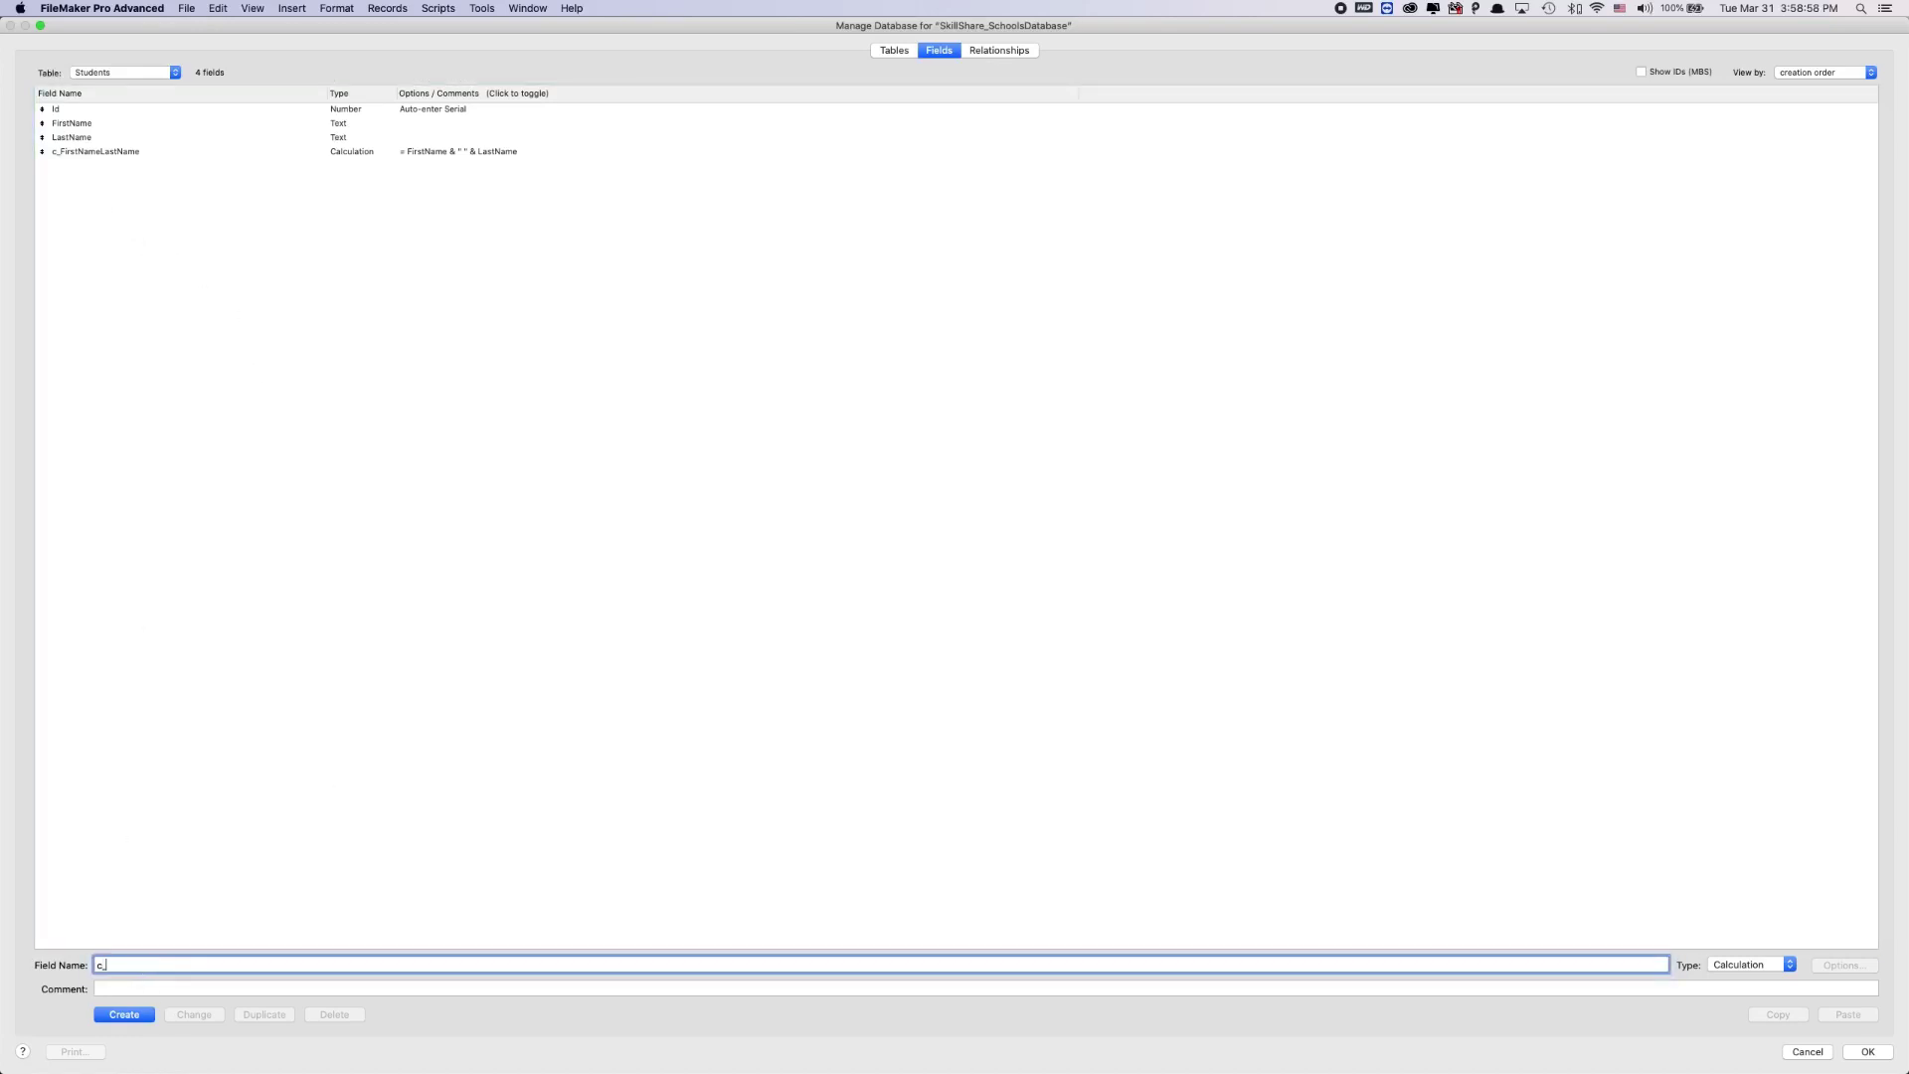
type("c_")
type("LastNam")
type("e_F")
key("BackSpace")
key("BackSpace")
type("FirstName")
key("Return")
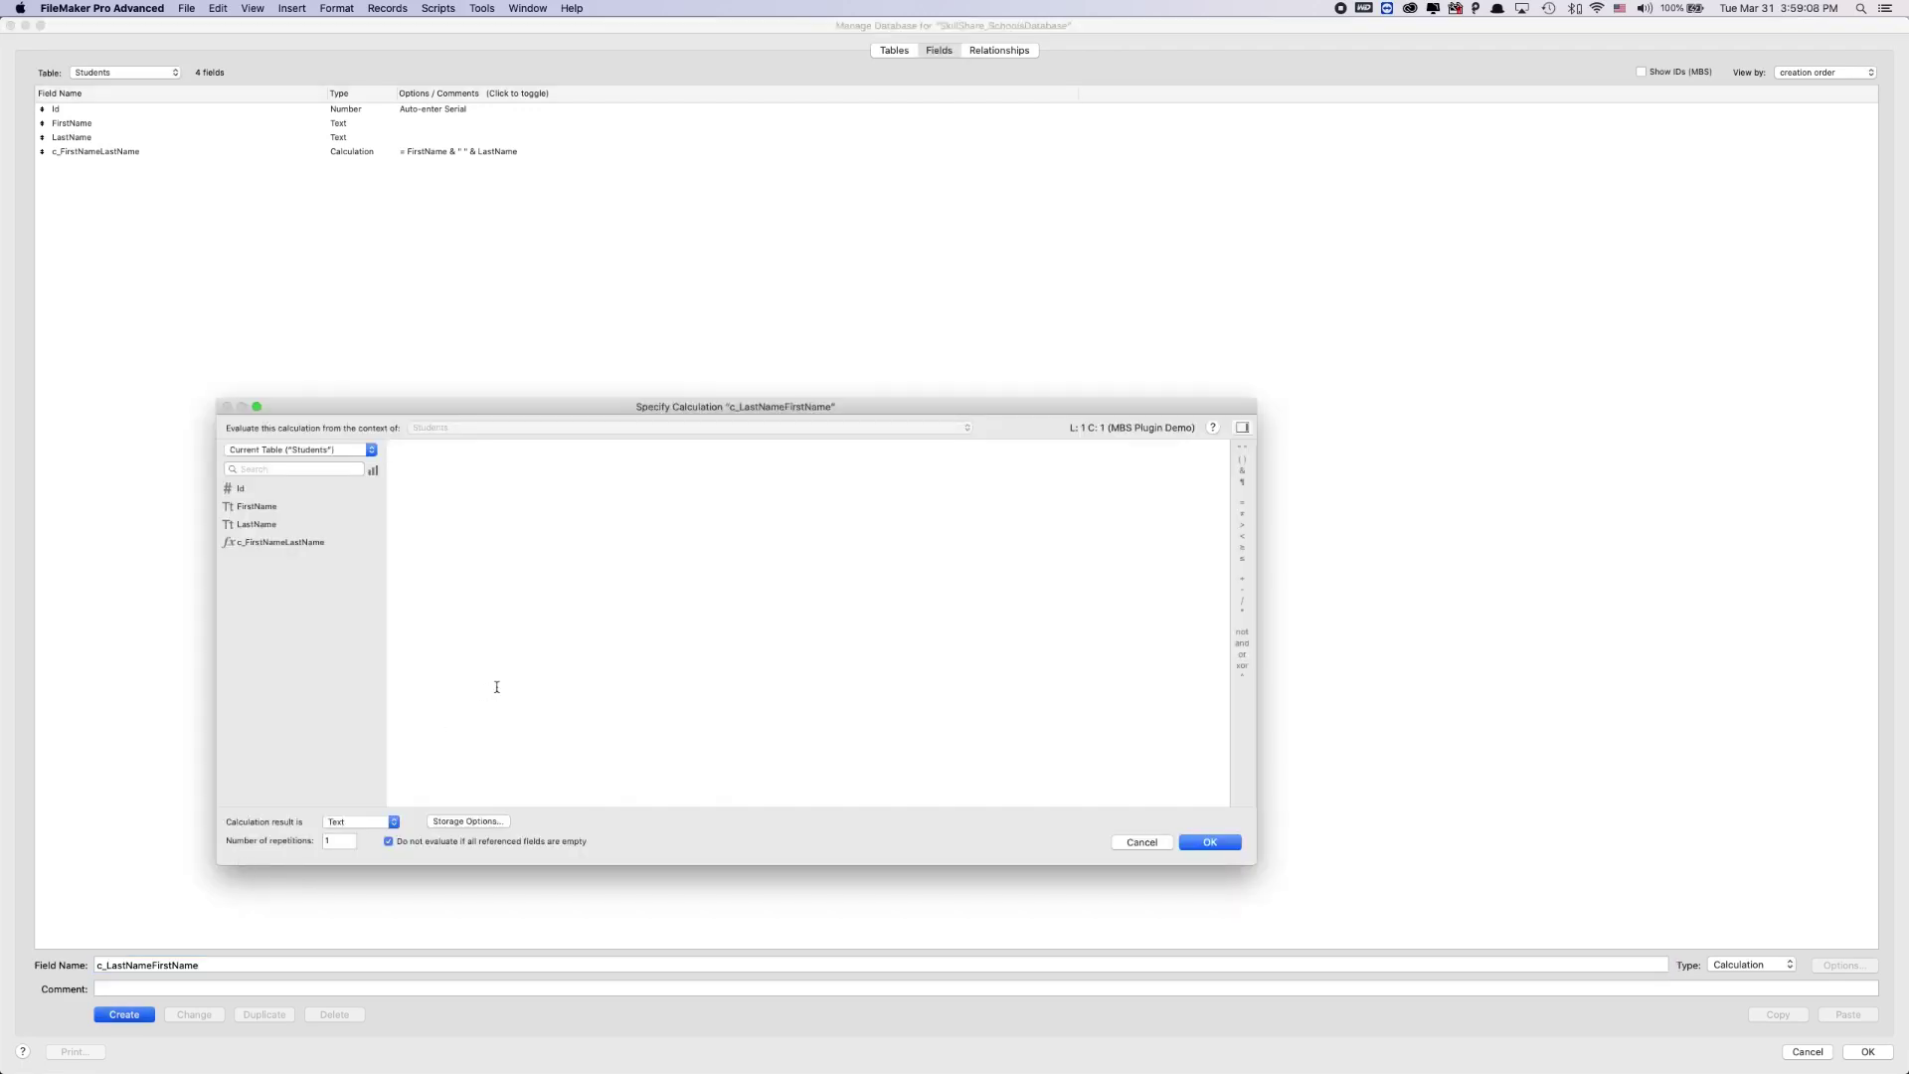
Step: Enter the formula LastName & " " & FirstName and confirm the calculation
type("Last")
key("Return")
key("super+a")
key("BackSpace")
type("Las")
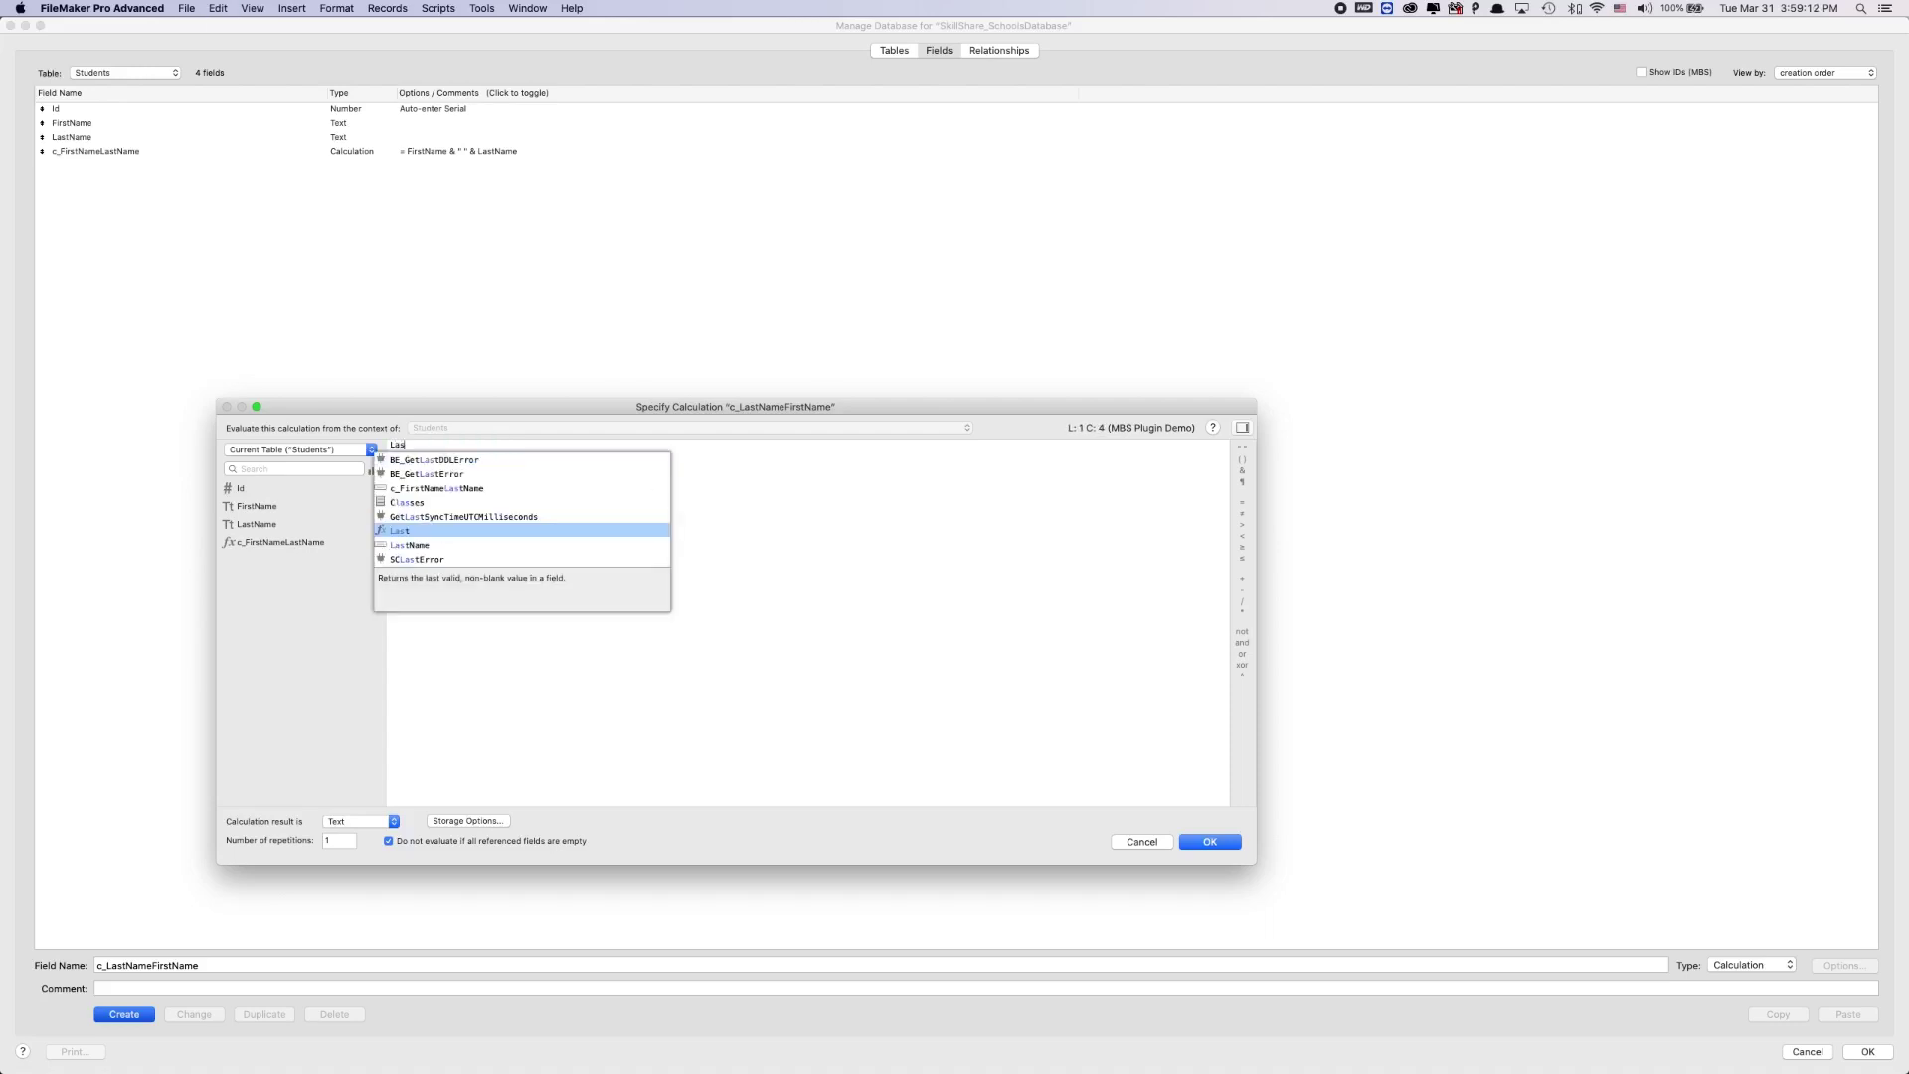
type("tN")
key("Return")
type("& \" \" & Firs")
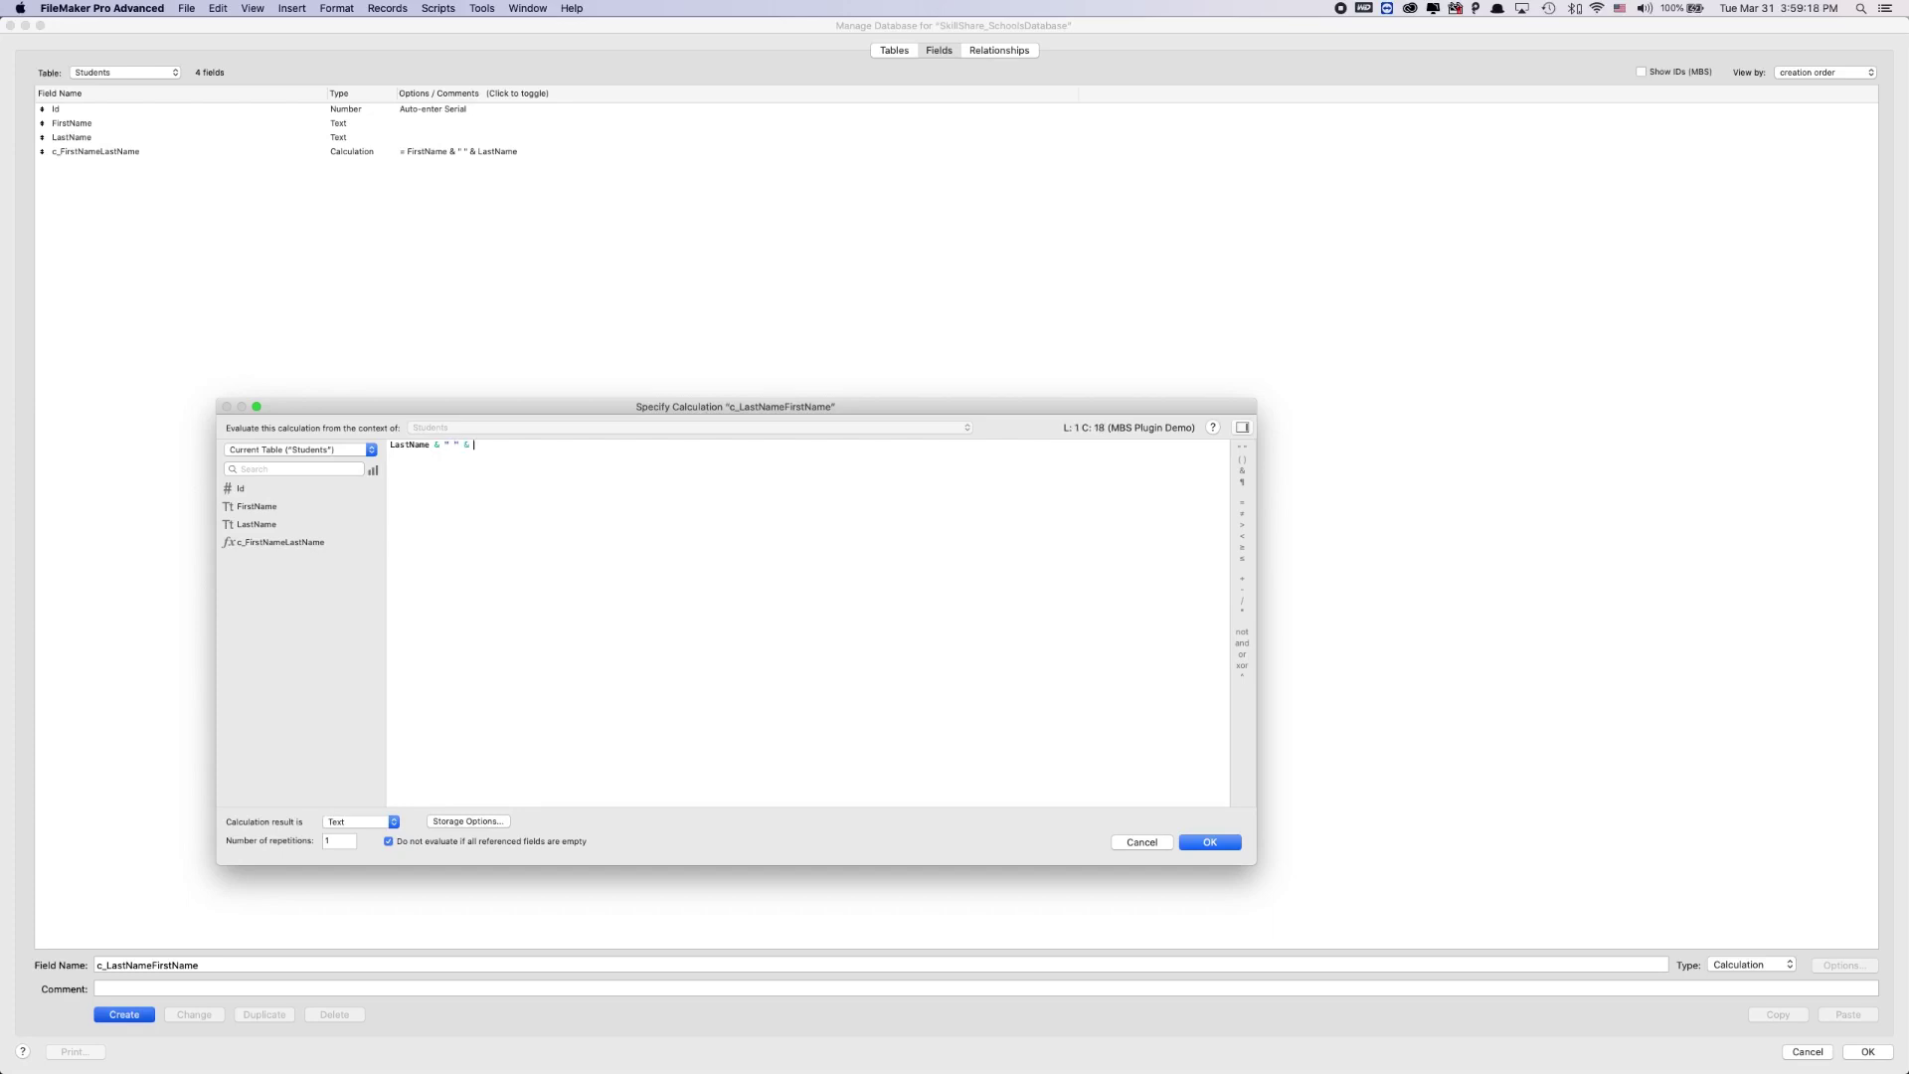
key("Return")
left_click(1196, 842)
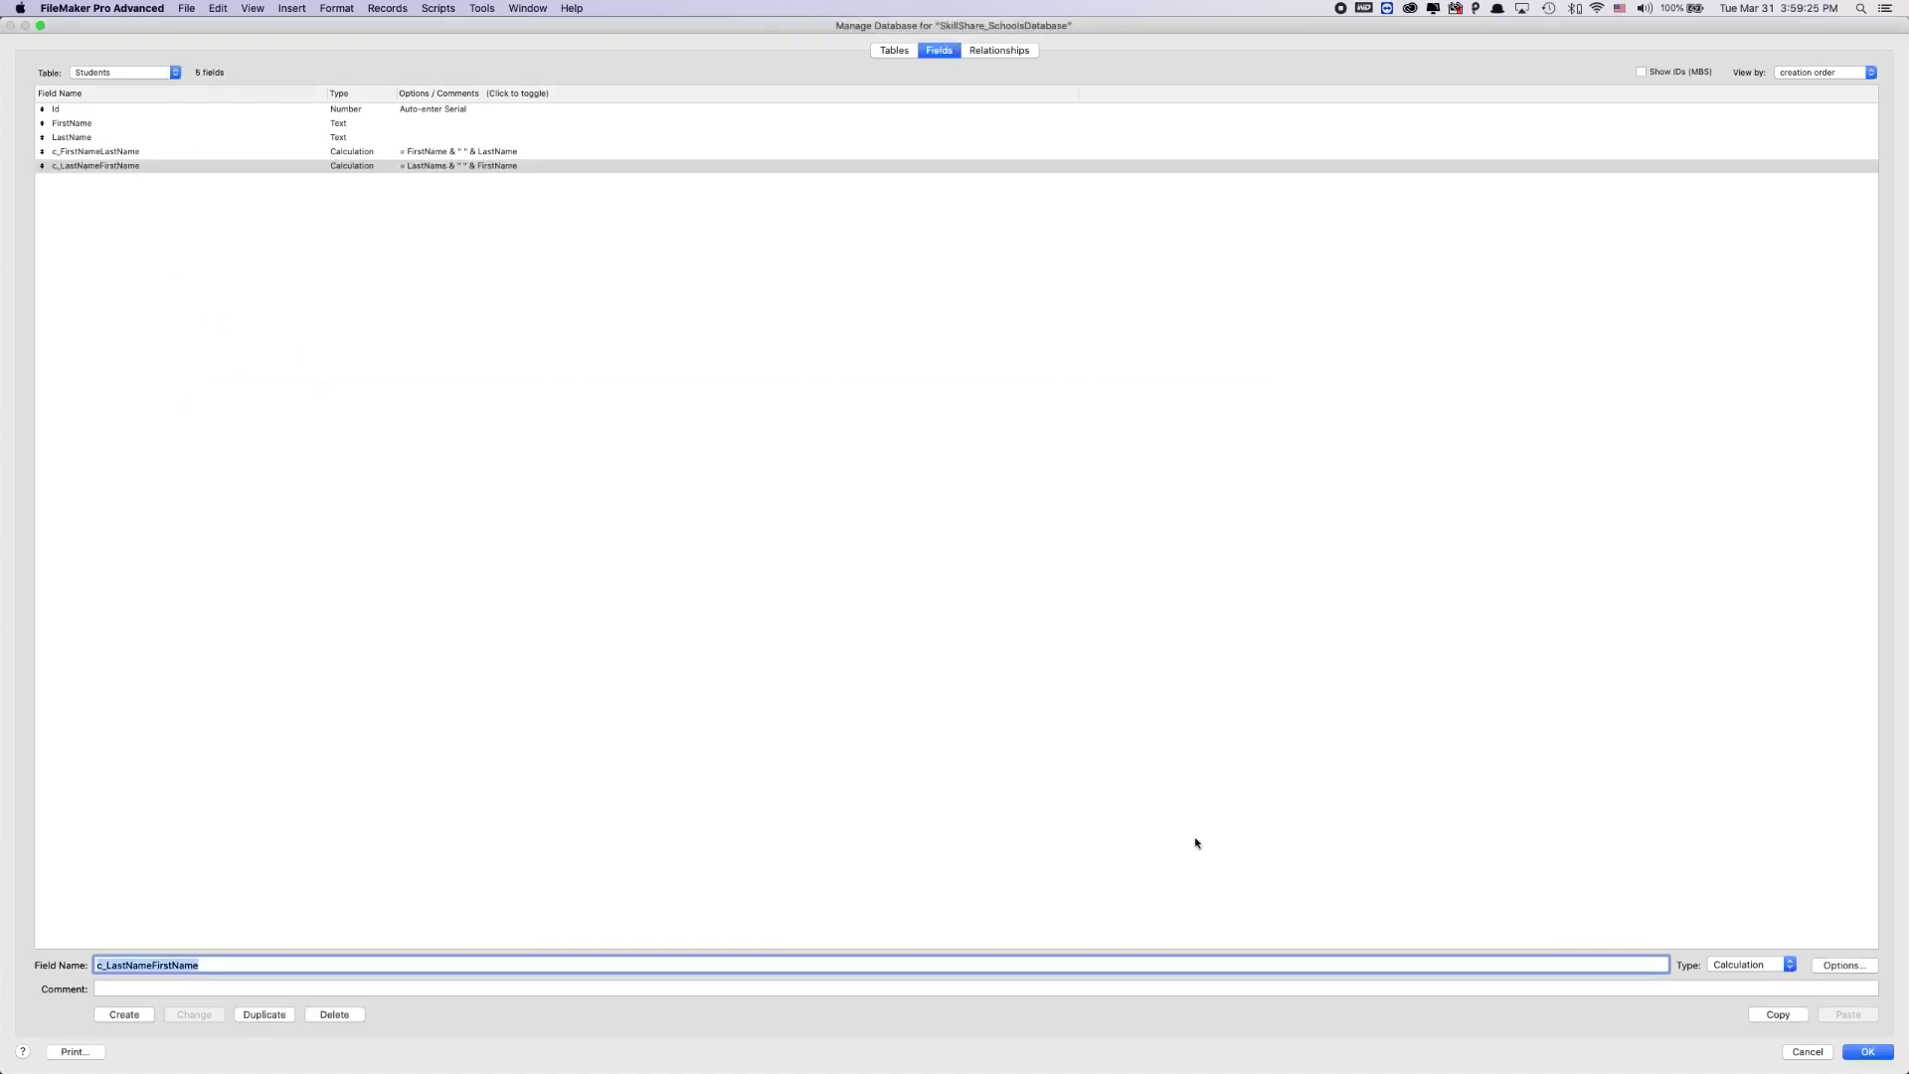
Step: Compare c_LastNameFirstName with LastName and c_FirstNameLastName in the field list
left_click(514, 534)
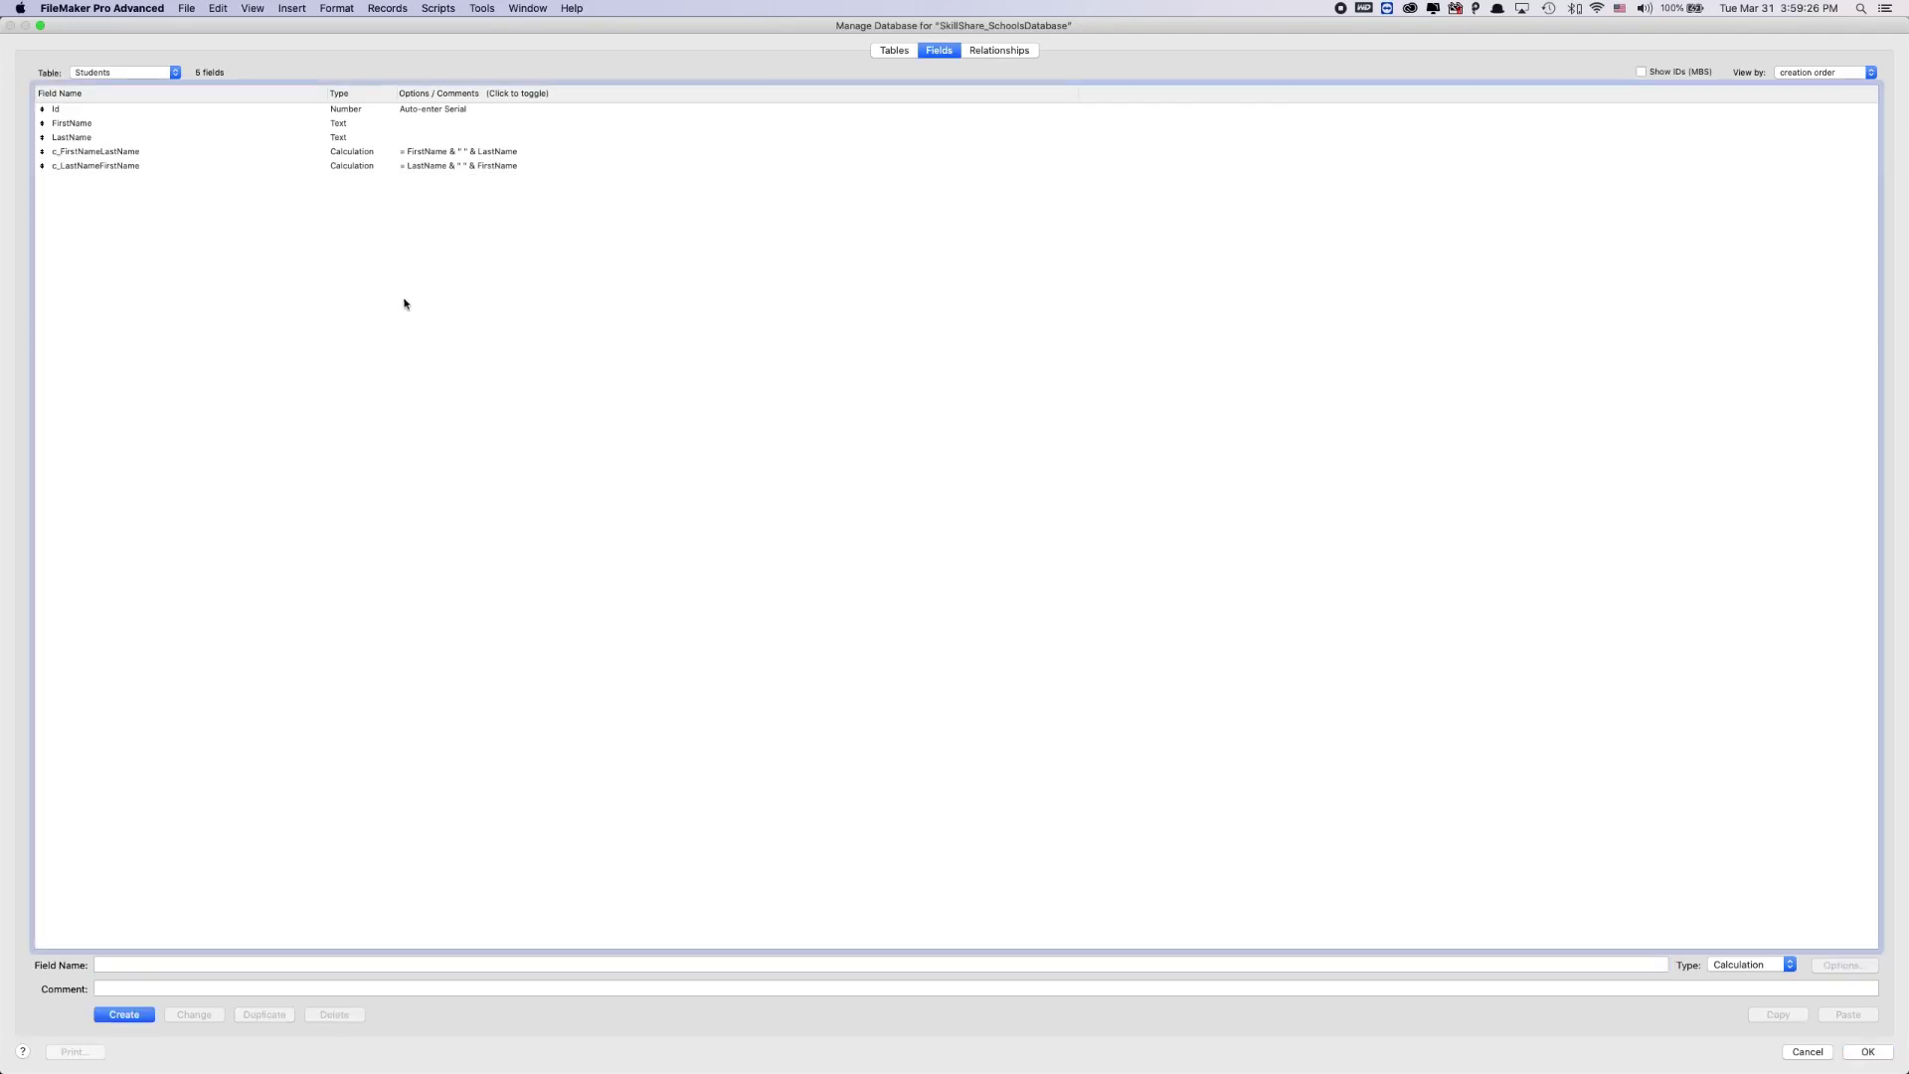
left_click(96, 161)
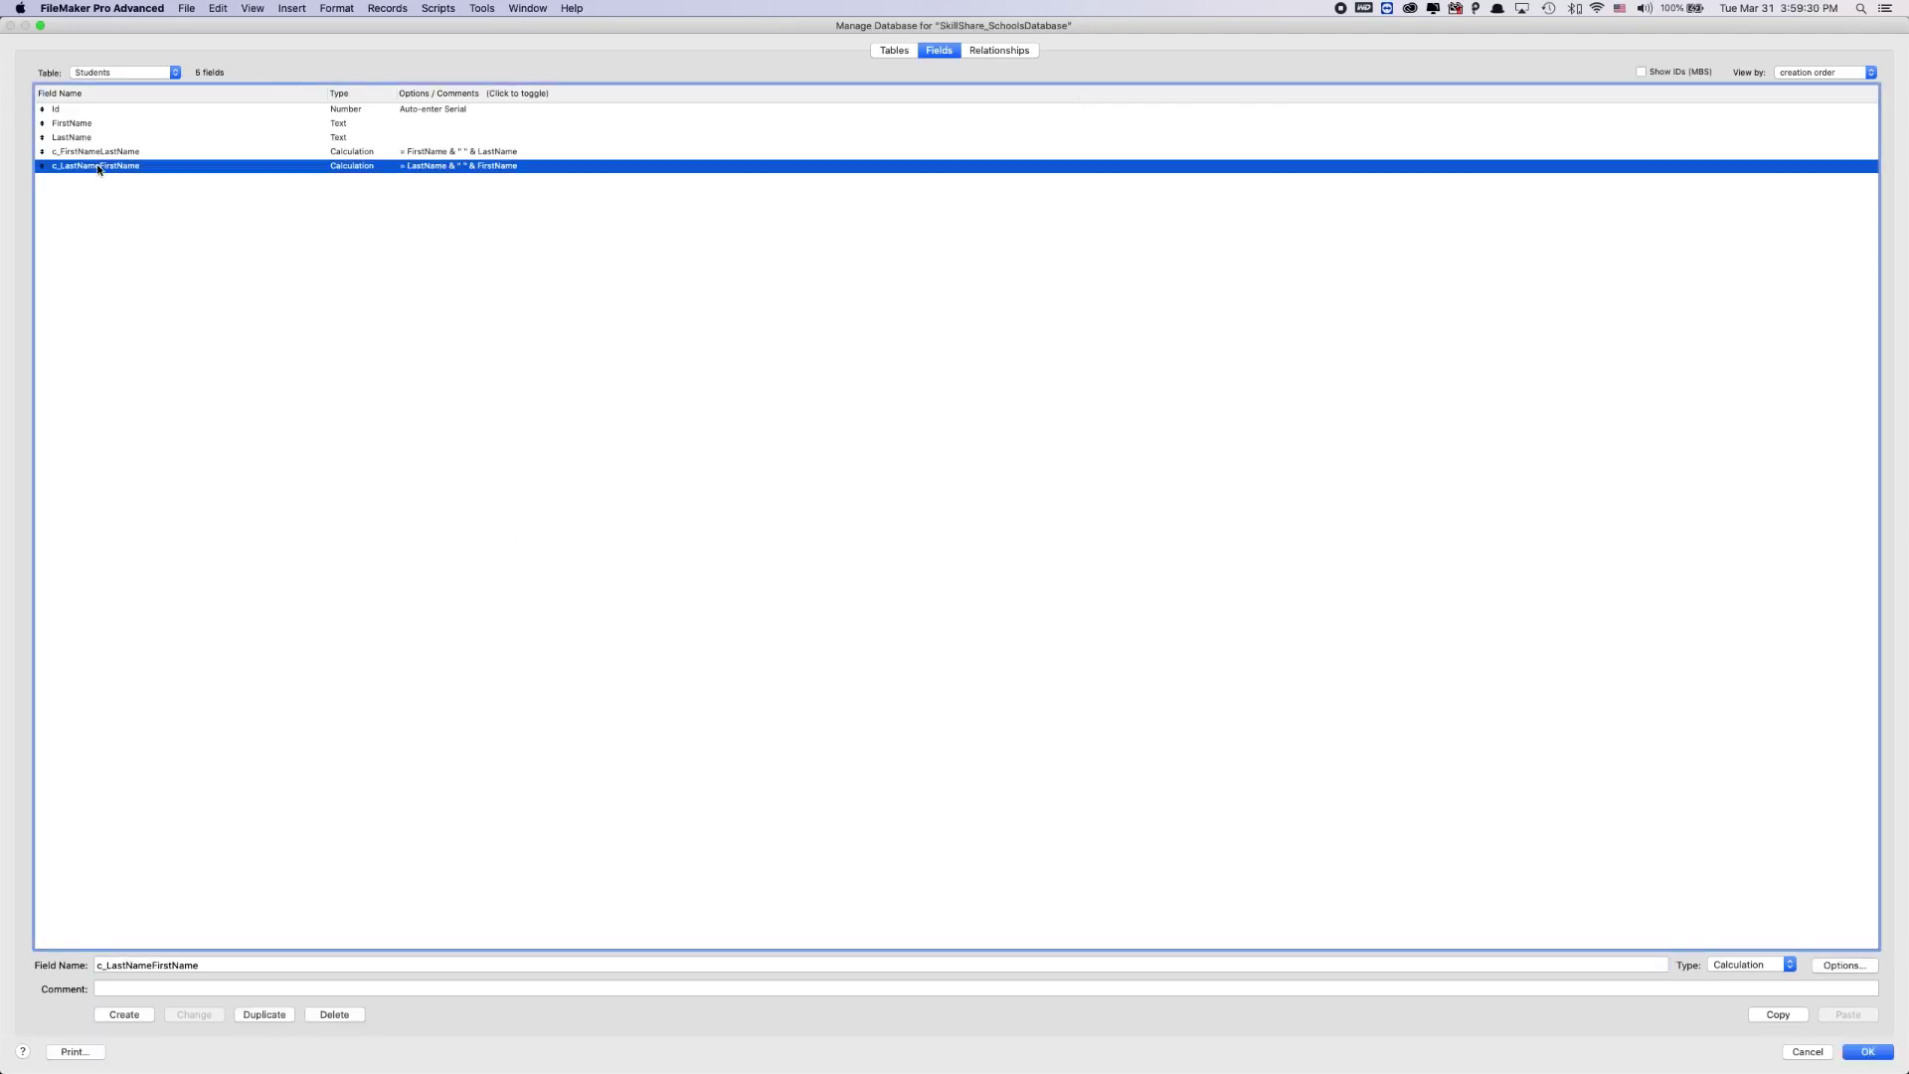
left_click(196, 200)
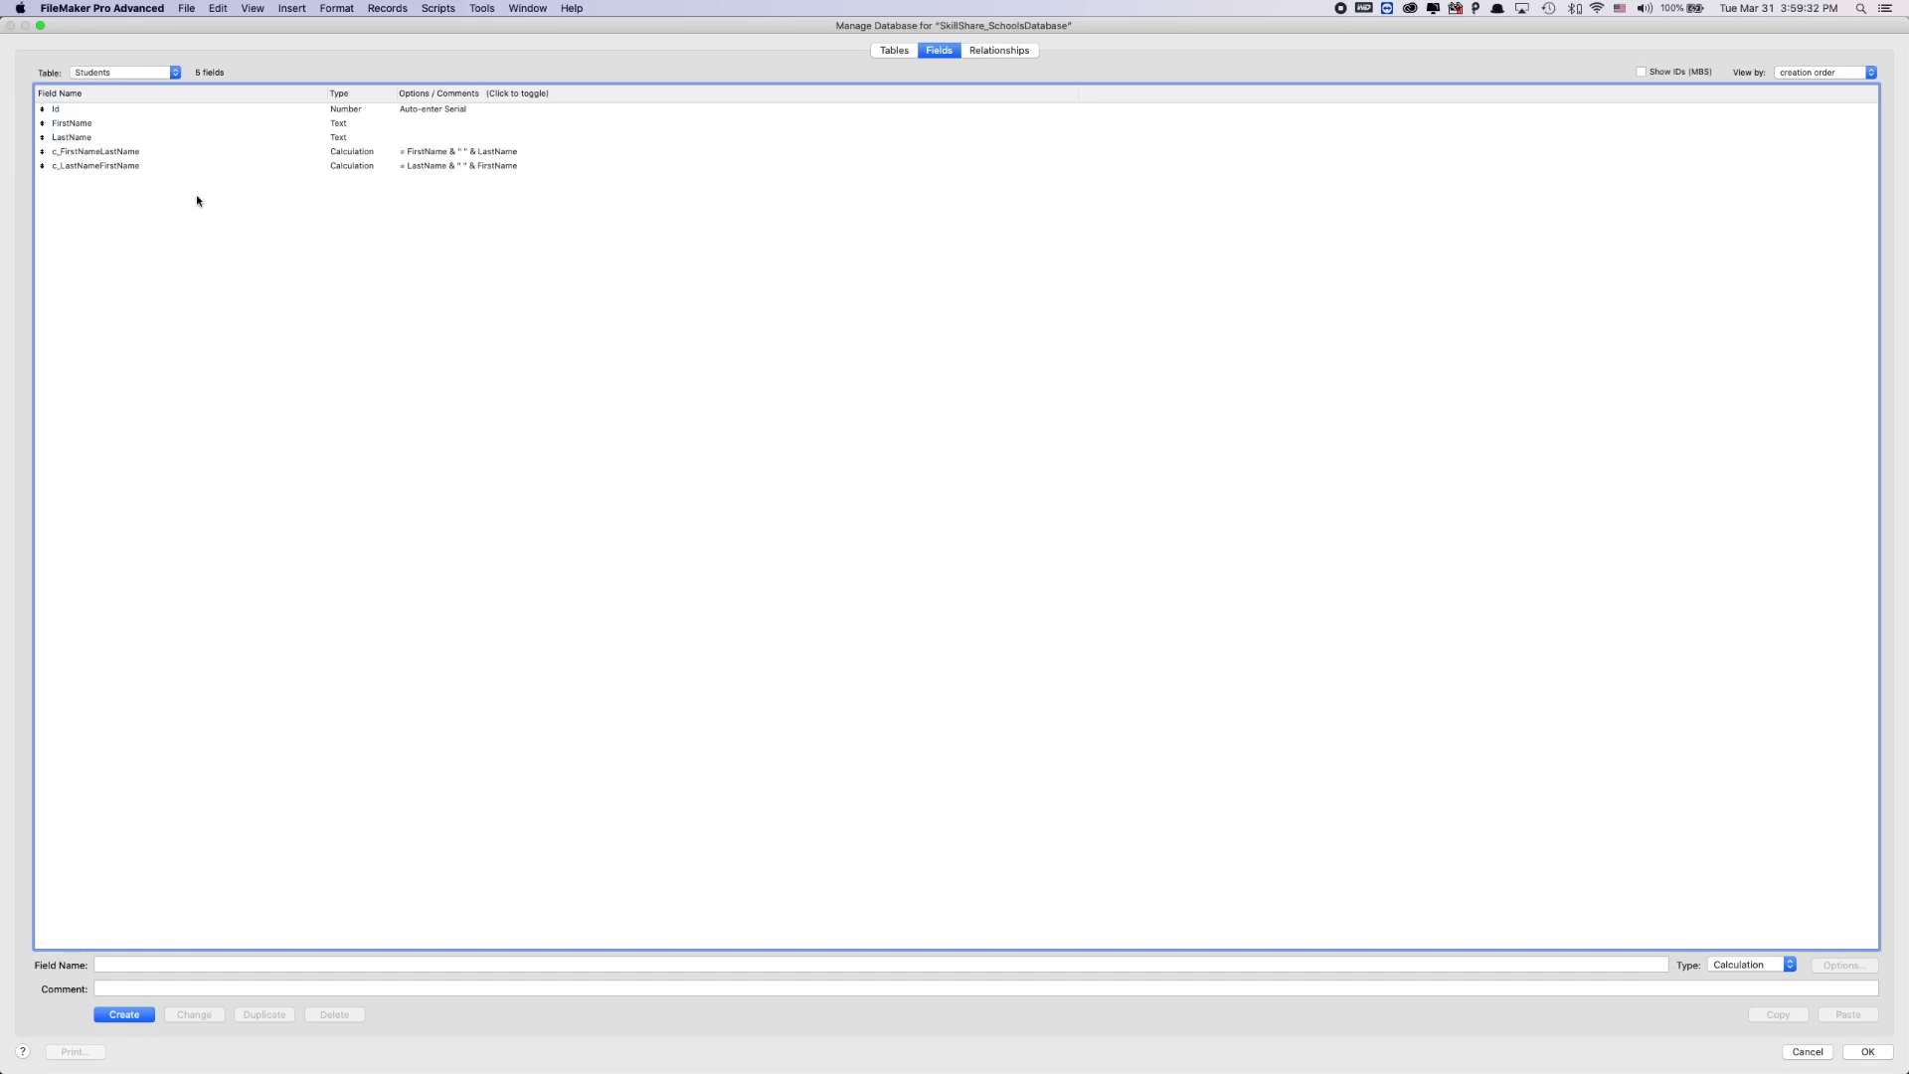
left_click(73, 138)
left_click(89, 152)
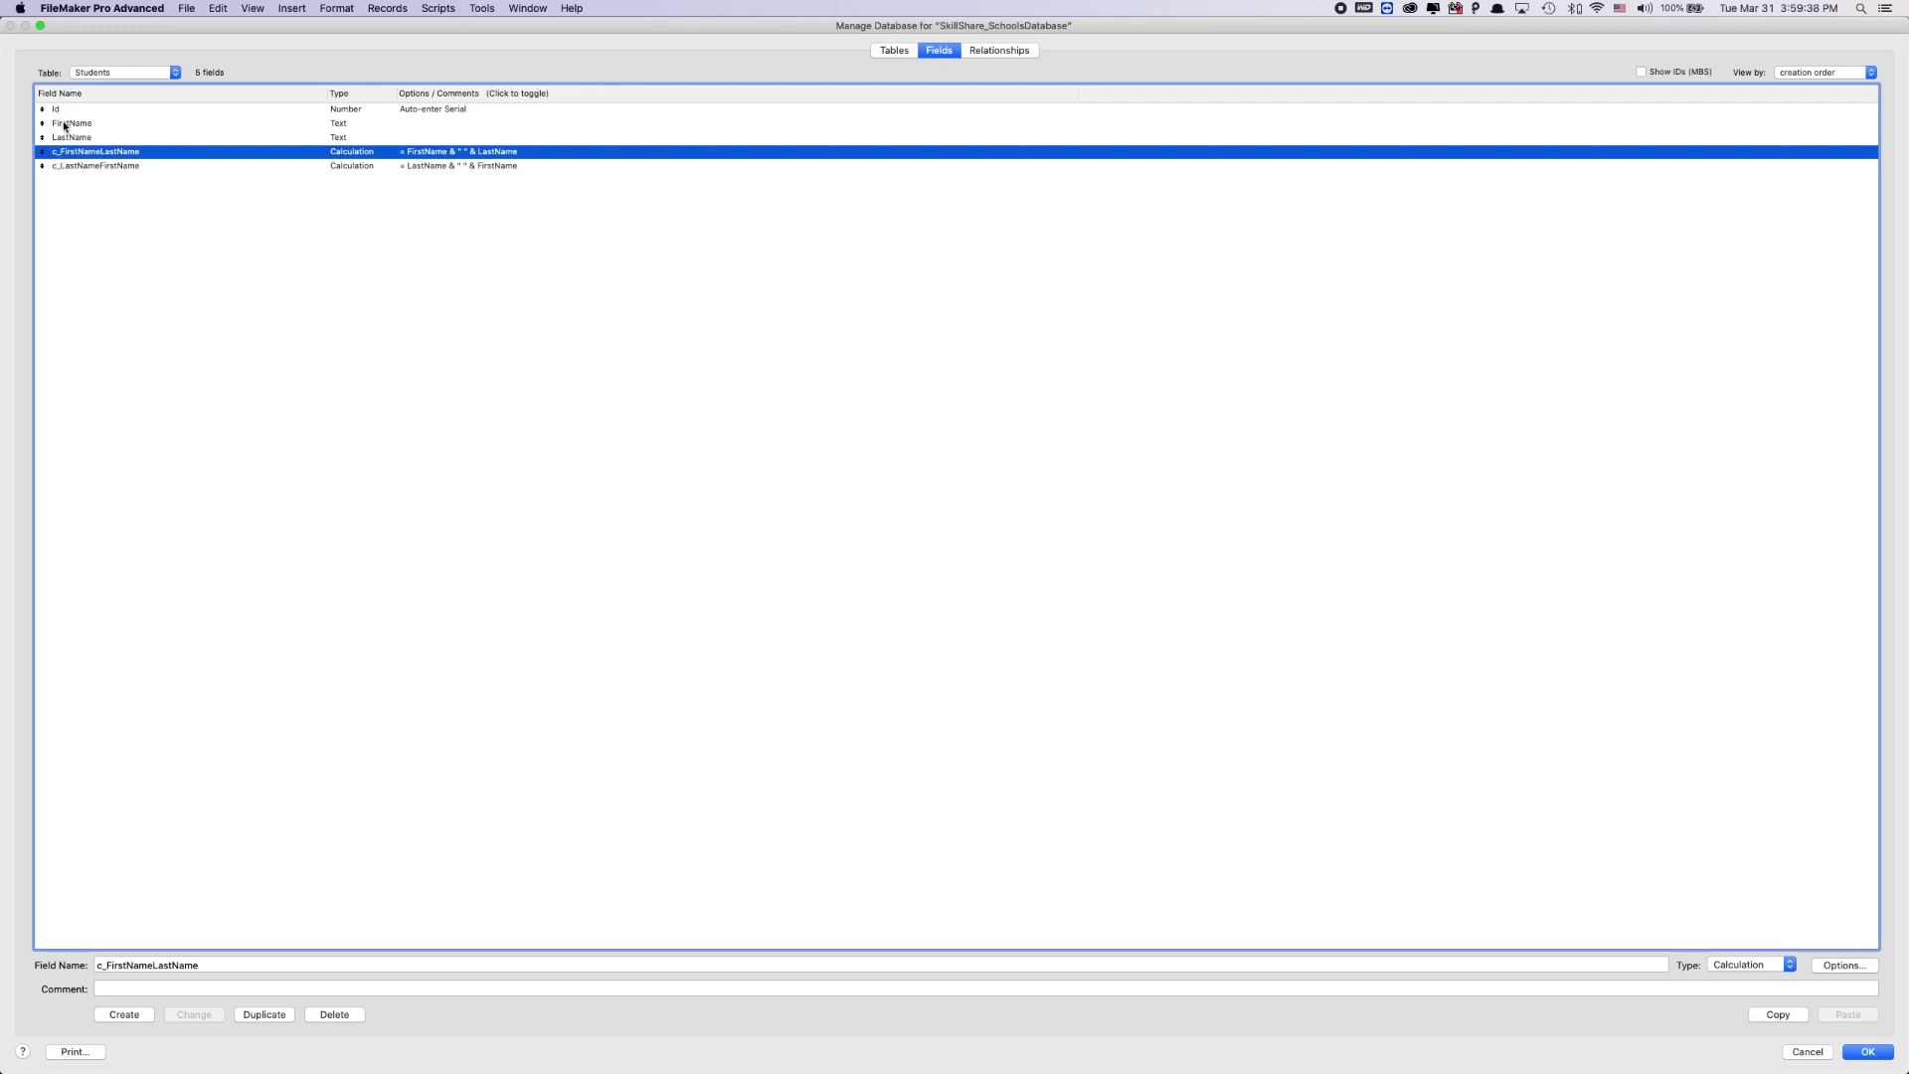
left_click(96, 165)
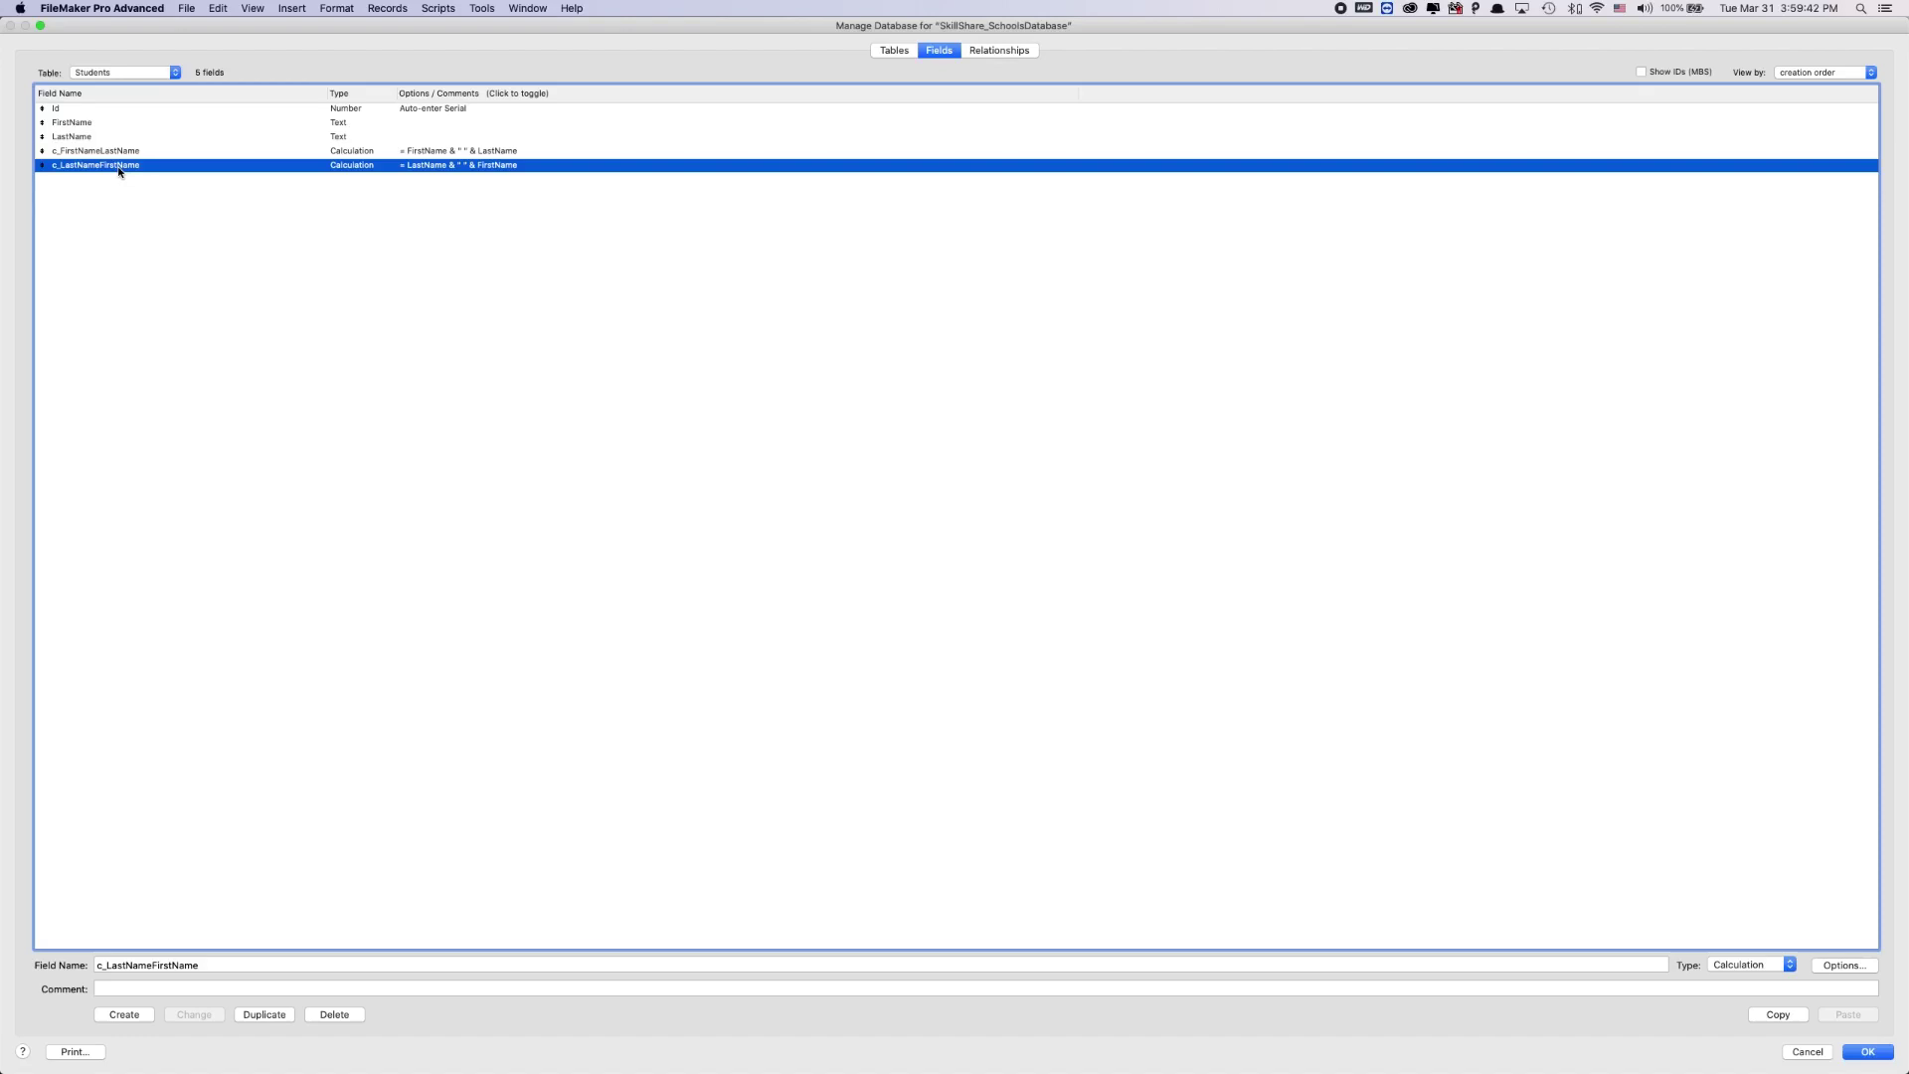
left_click(267, 248)
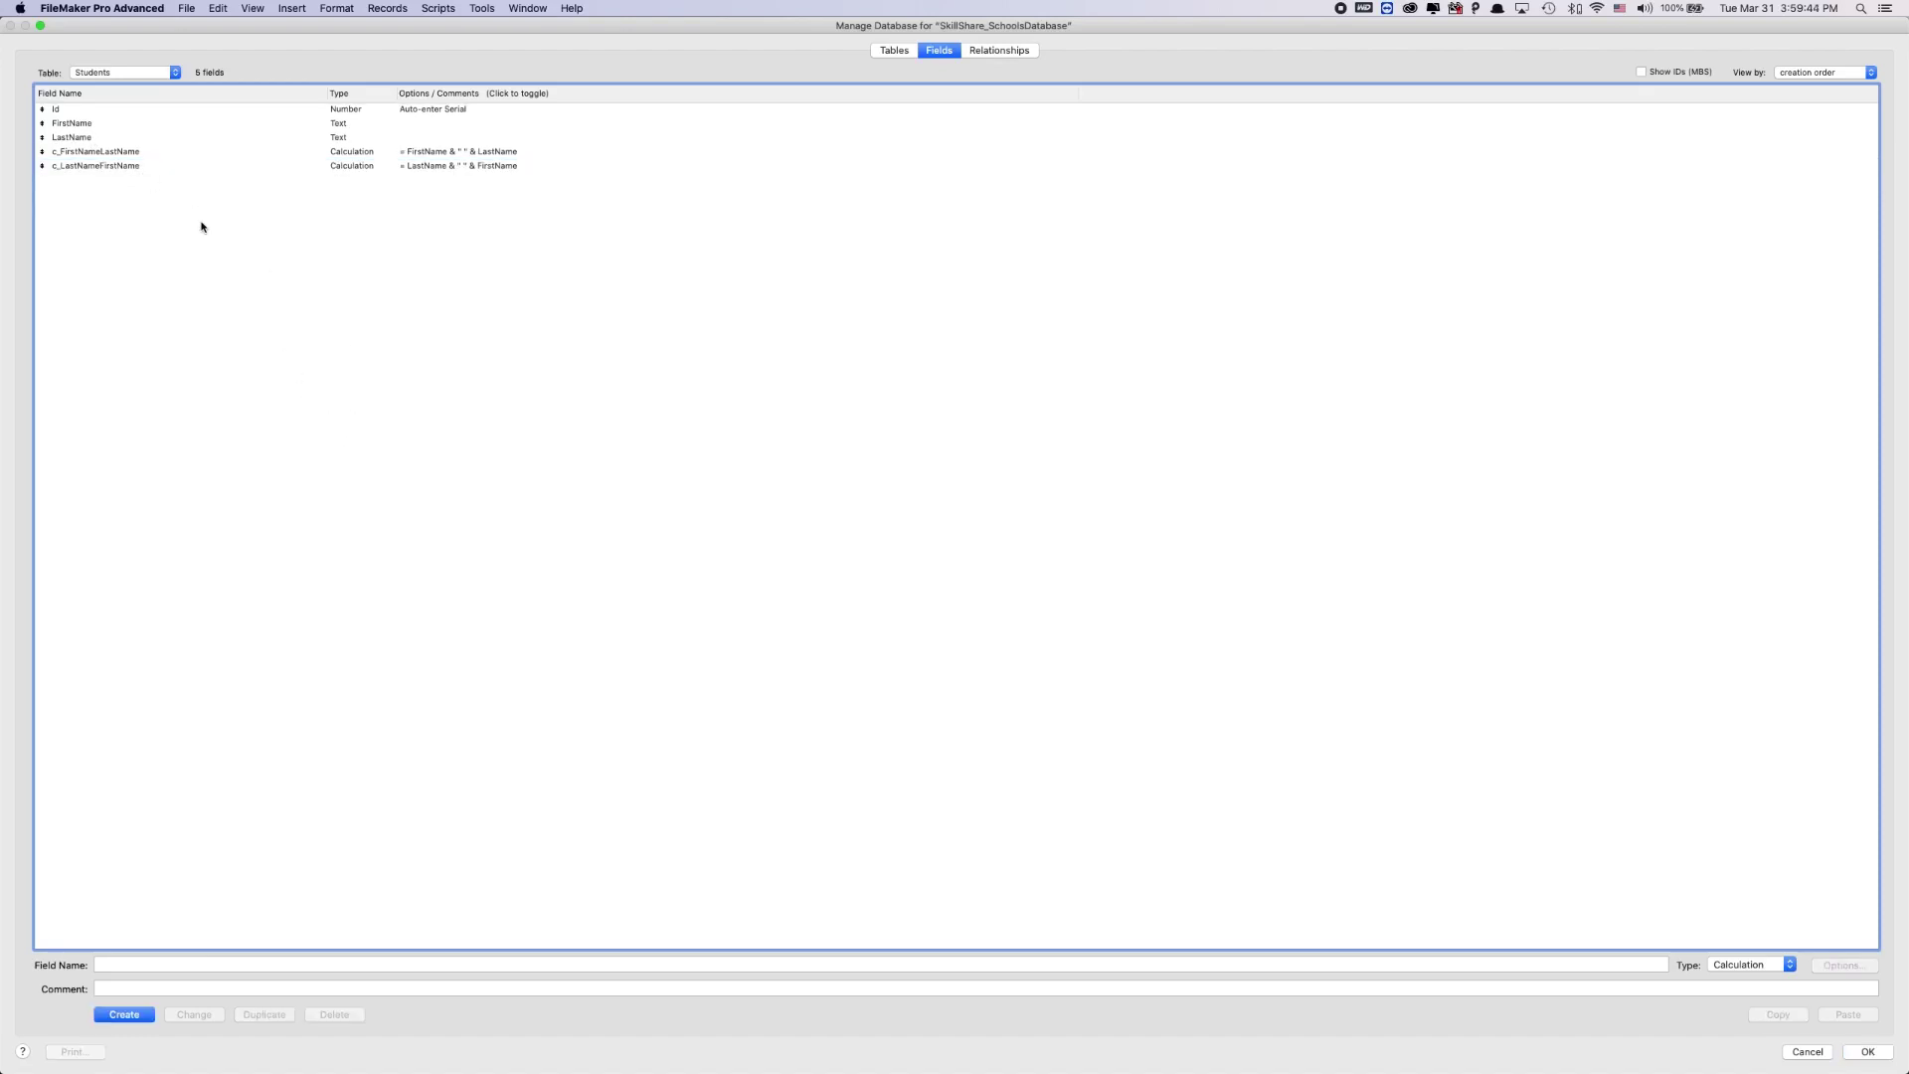
left_click(123, 80)
Step: Delete the five default fields from the Classes table
left_click(117, 81)
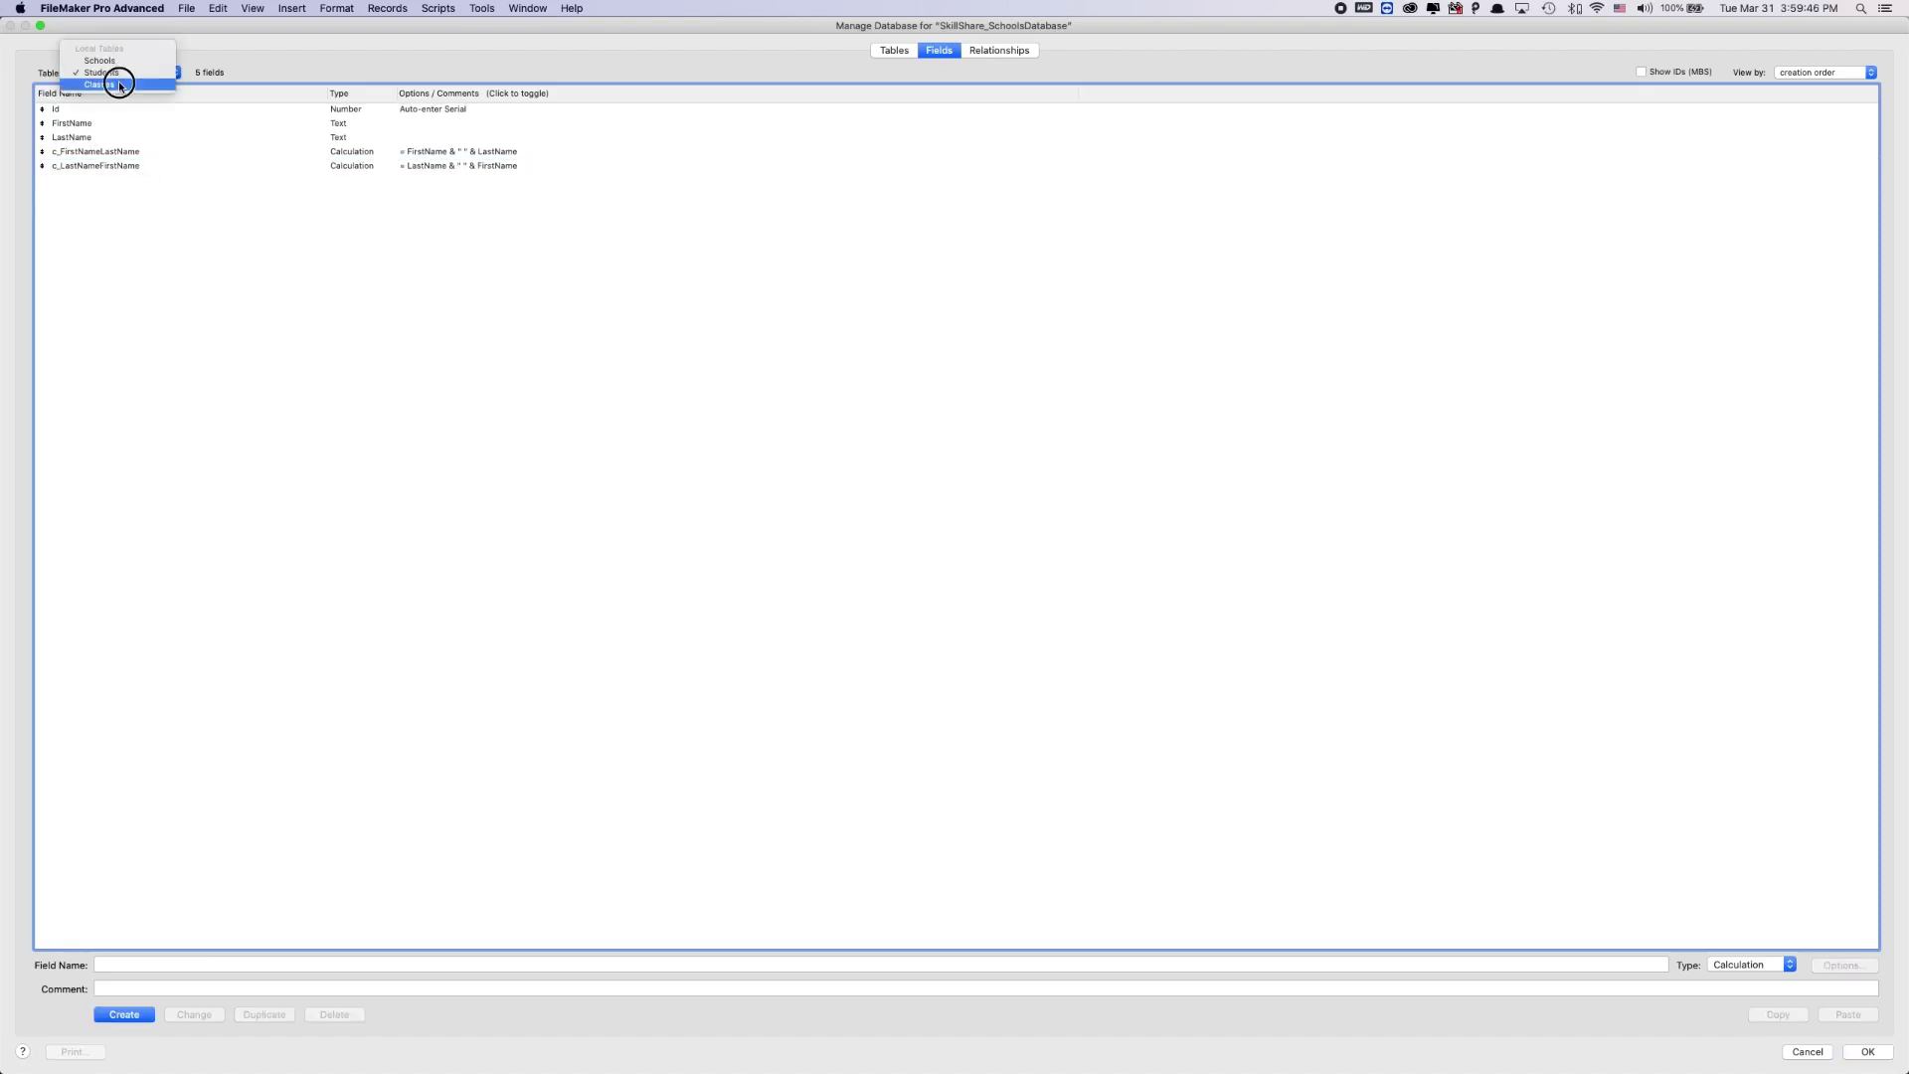
left_click_drag(111, 238, 74, 110)
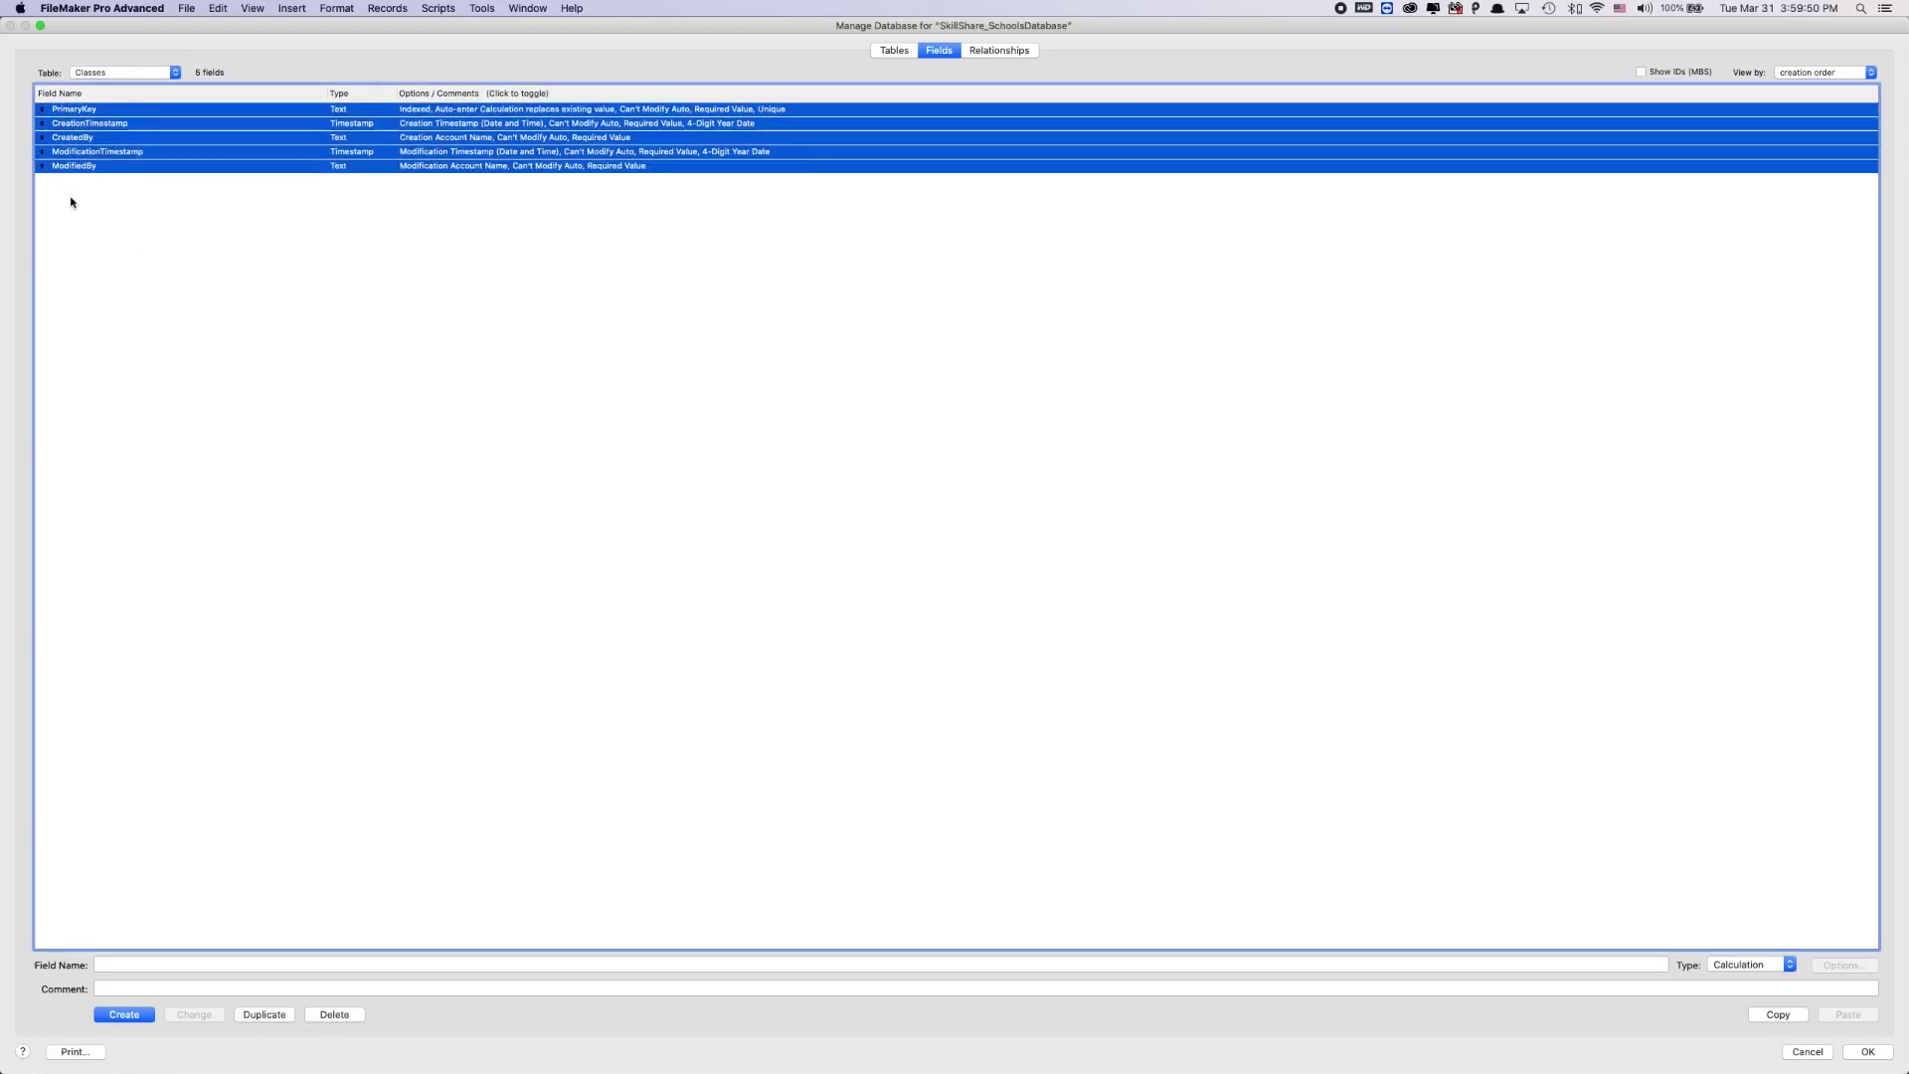
left_click(319, 1014)
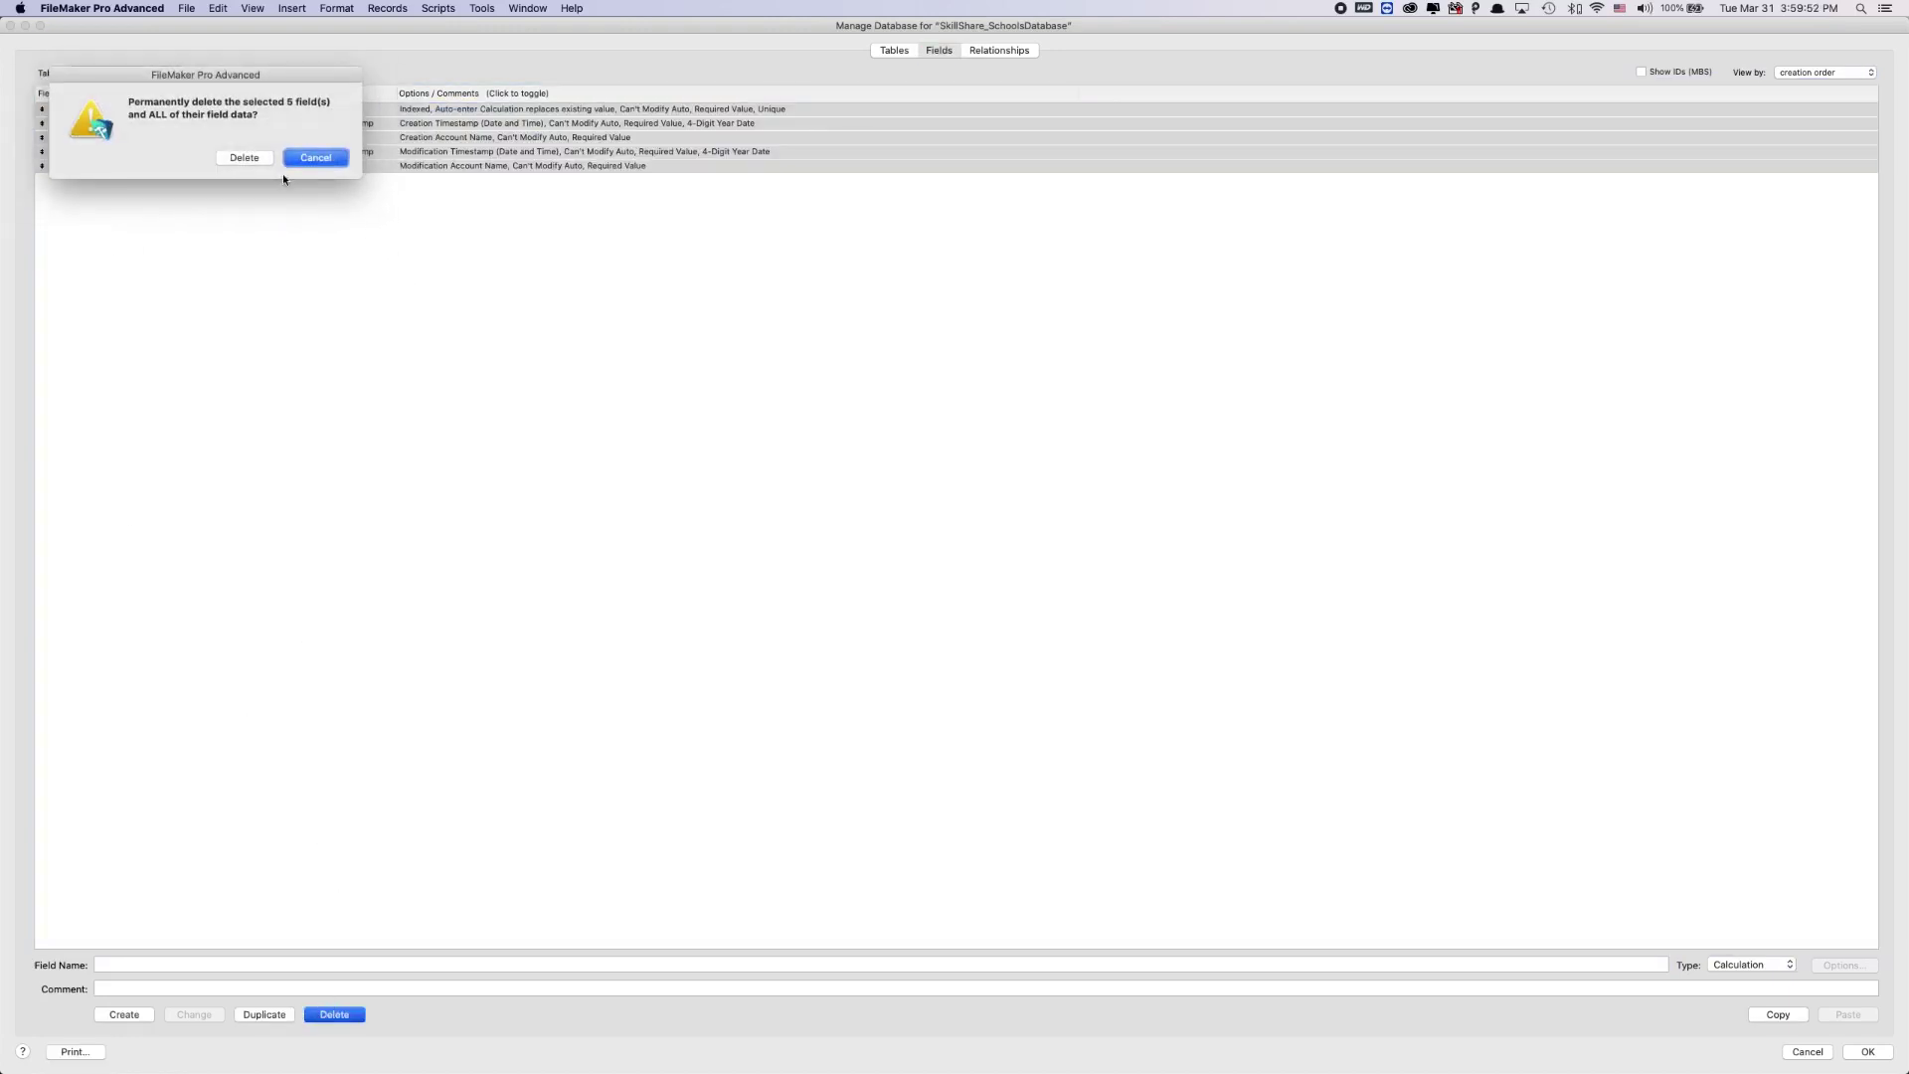
left_click(288, 162)
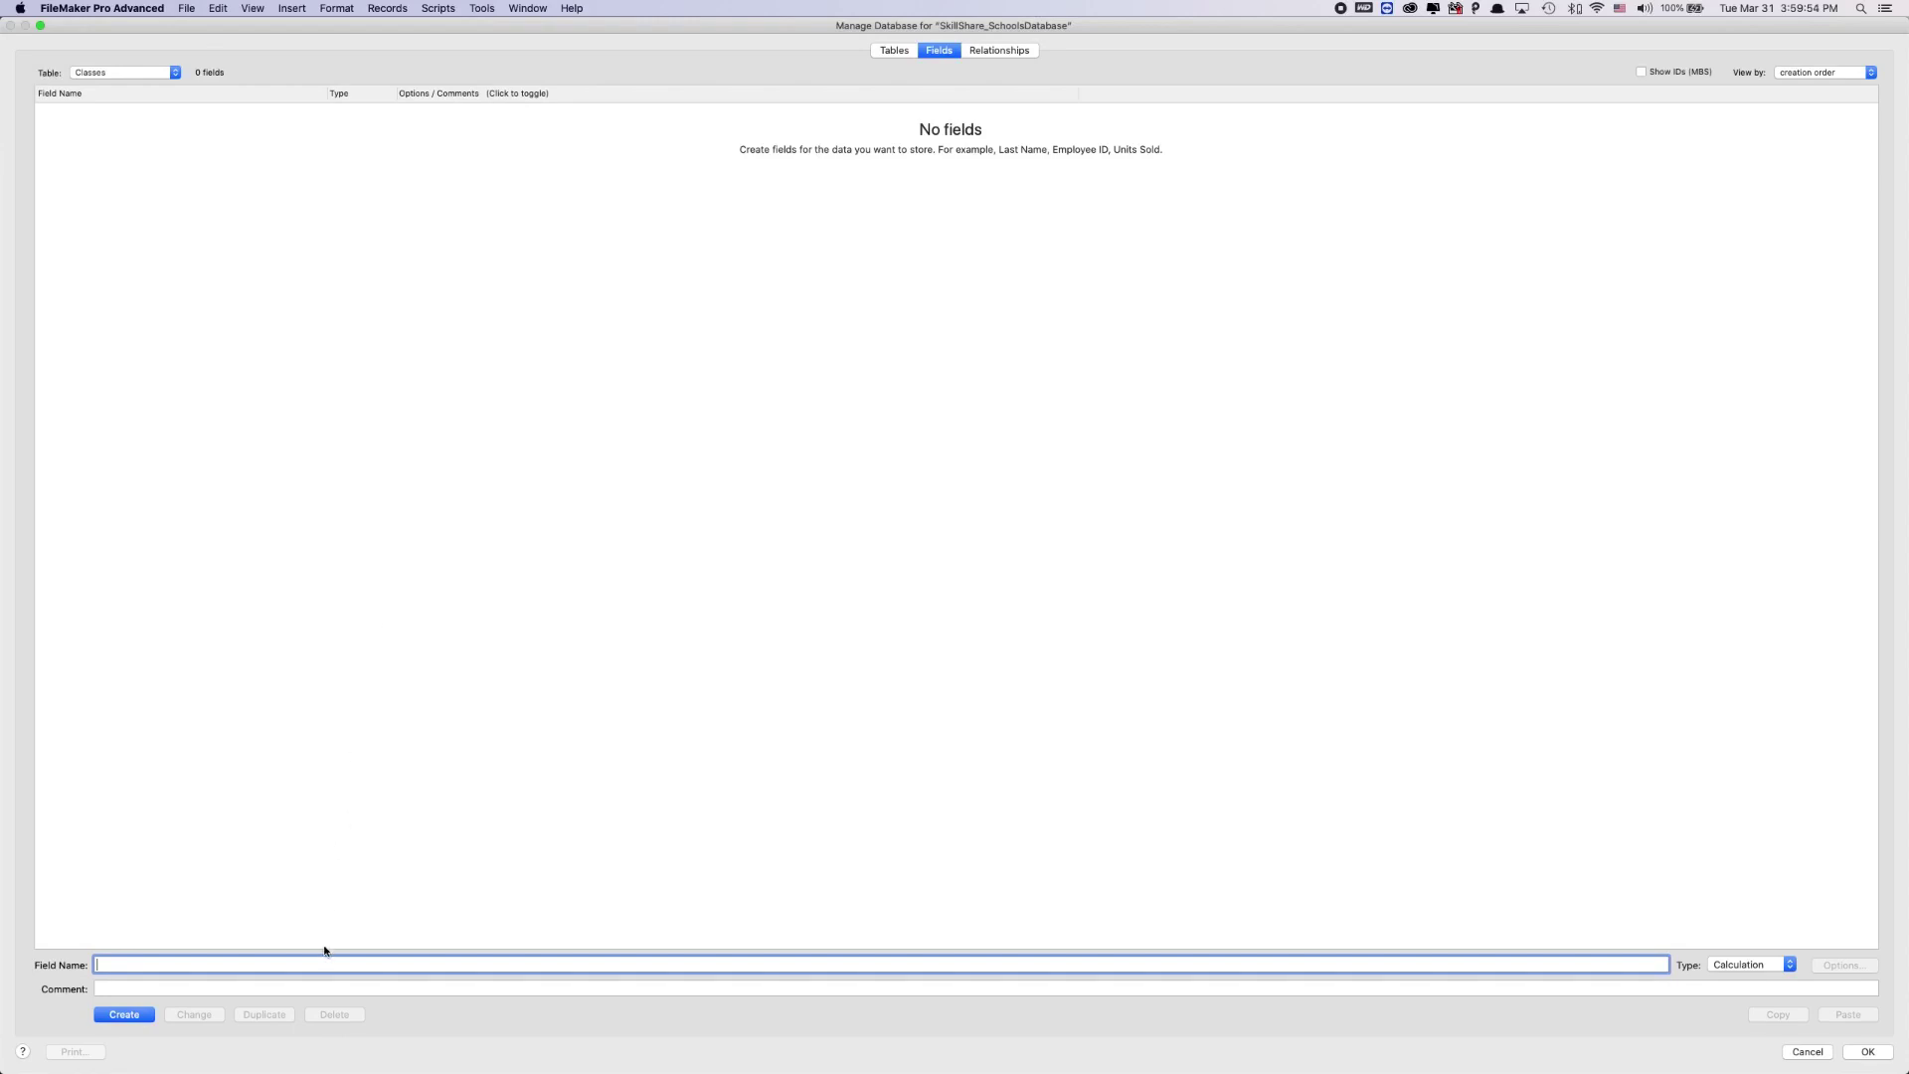
Step: Create an Id Number field that auto-enters a serial number
type("Id")
key("super+n")
left_click(120, 1013)
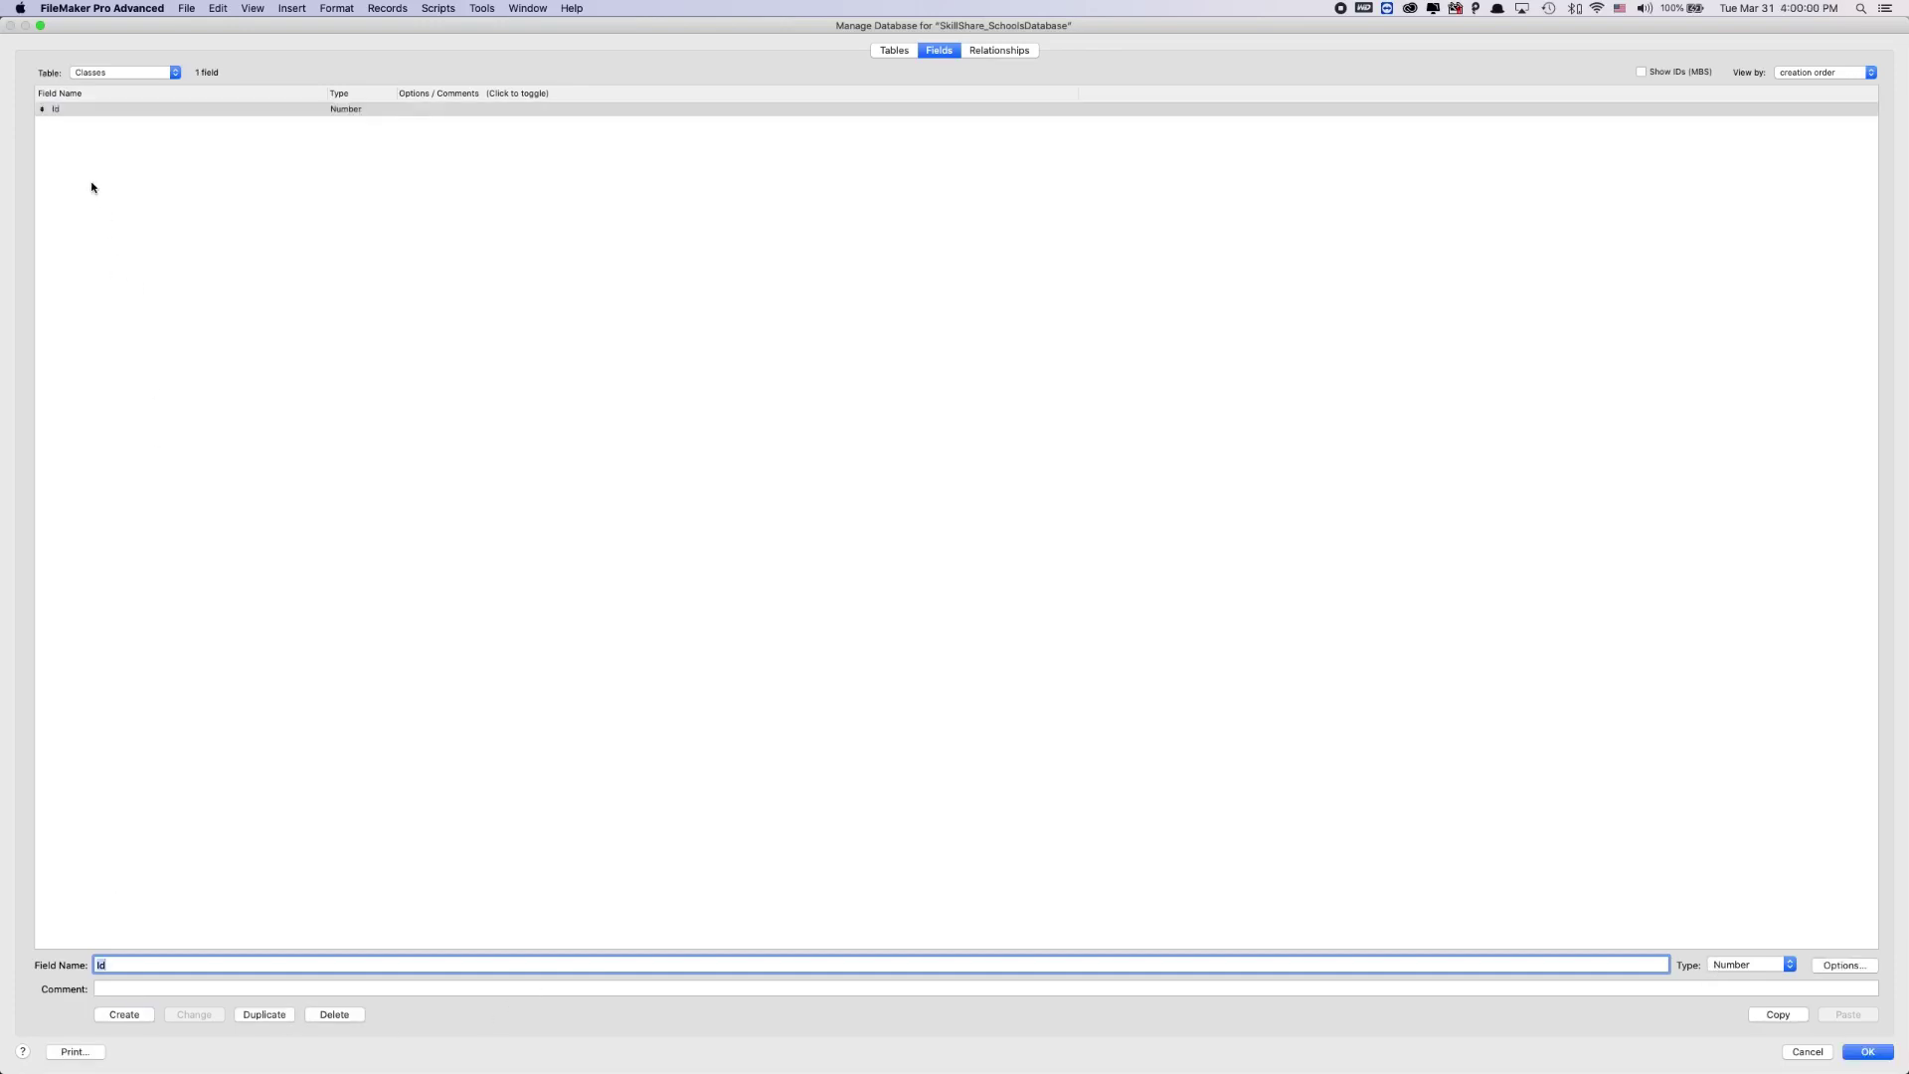
double_click(52, 110)
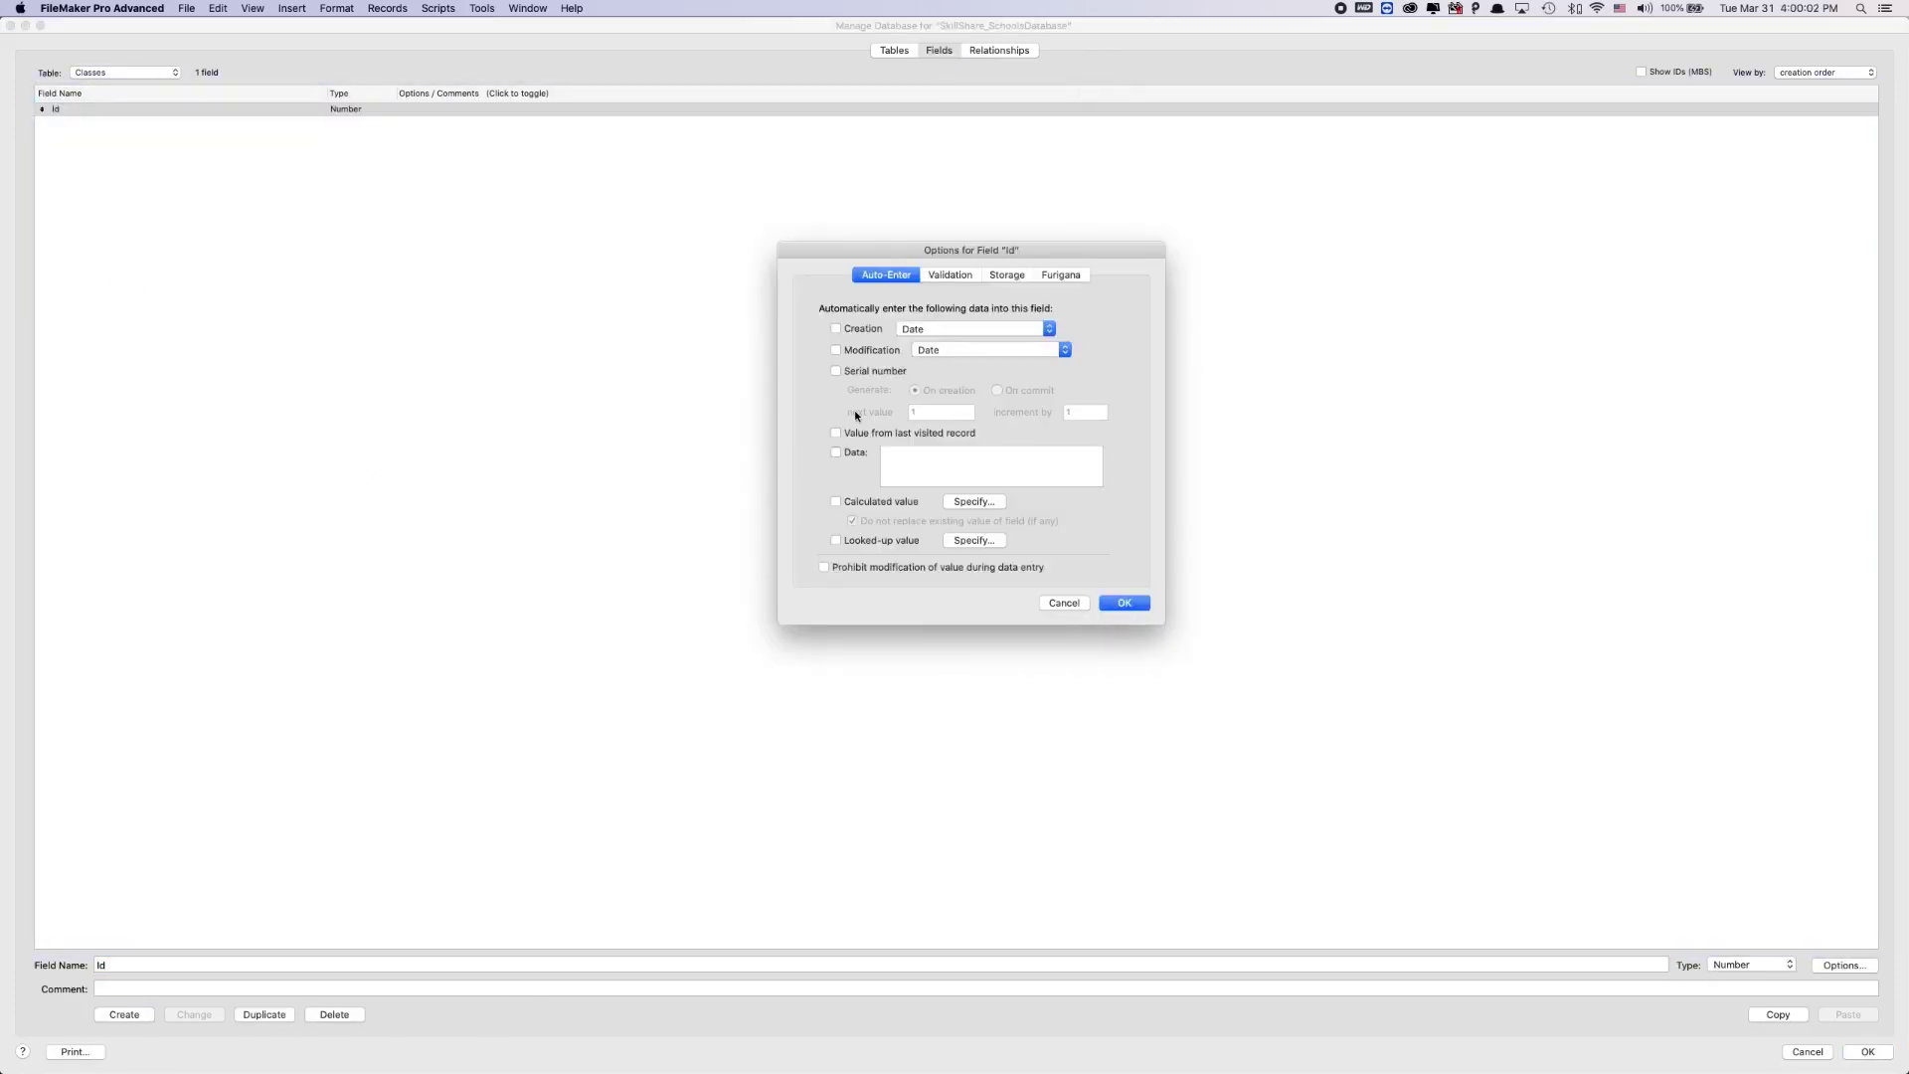
left_click(836, 372)
left_click(1123, 602)
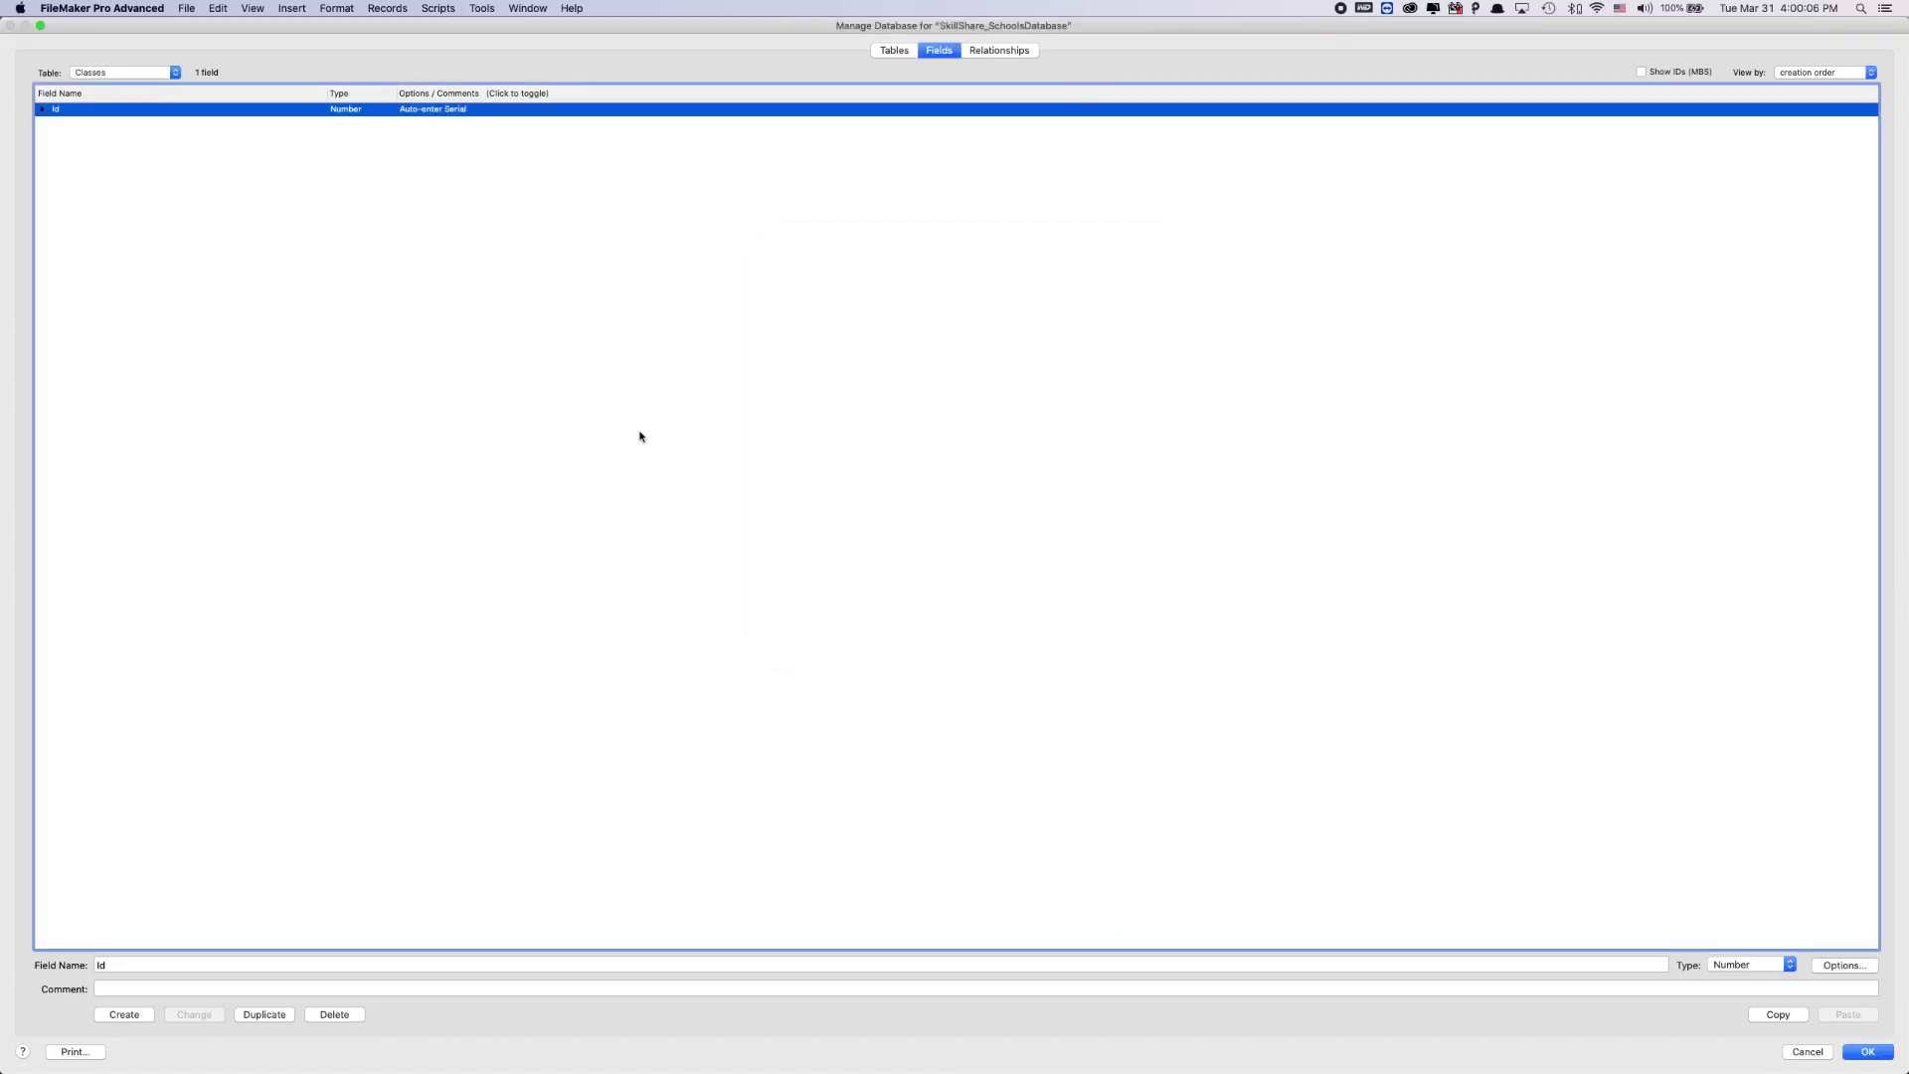
left_click(503, 382)
Step: Add a ClassName Text field to the Classes table
left_click(285, 964)
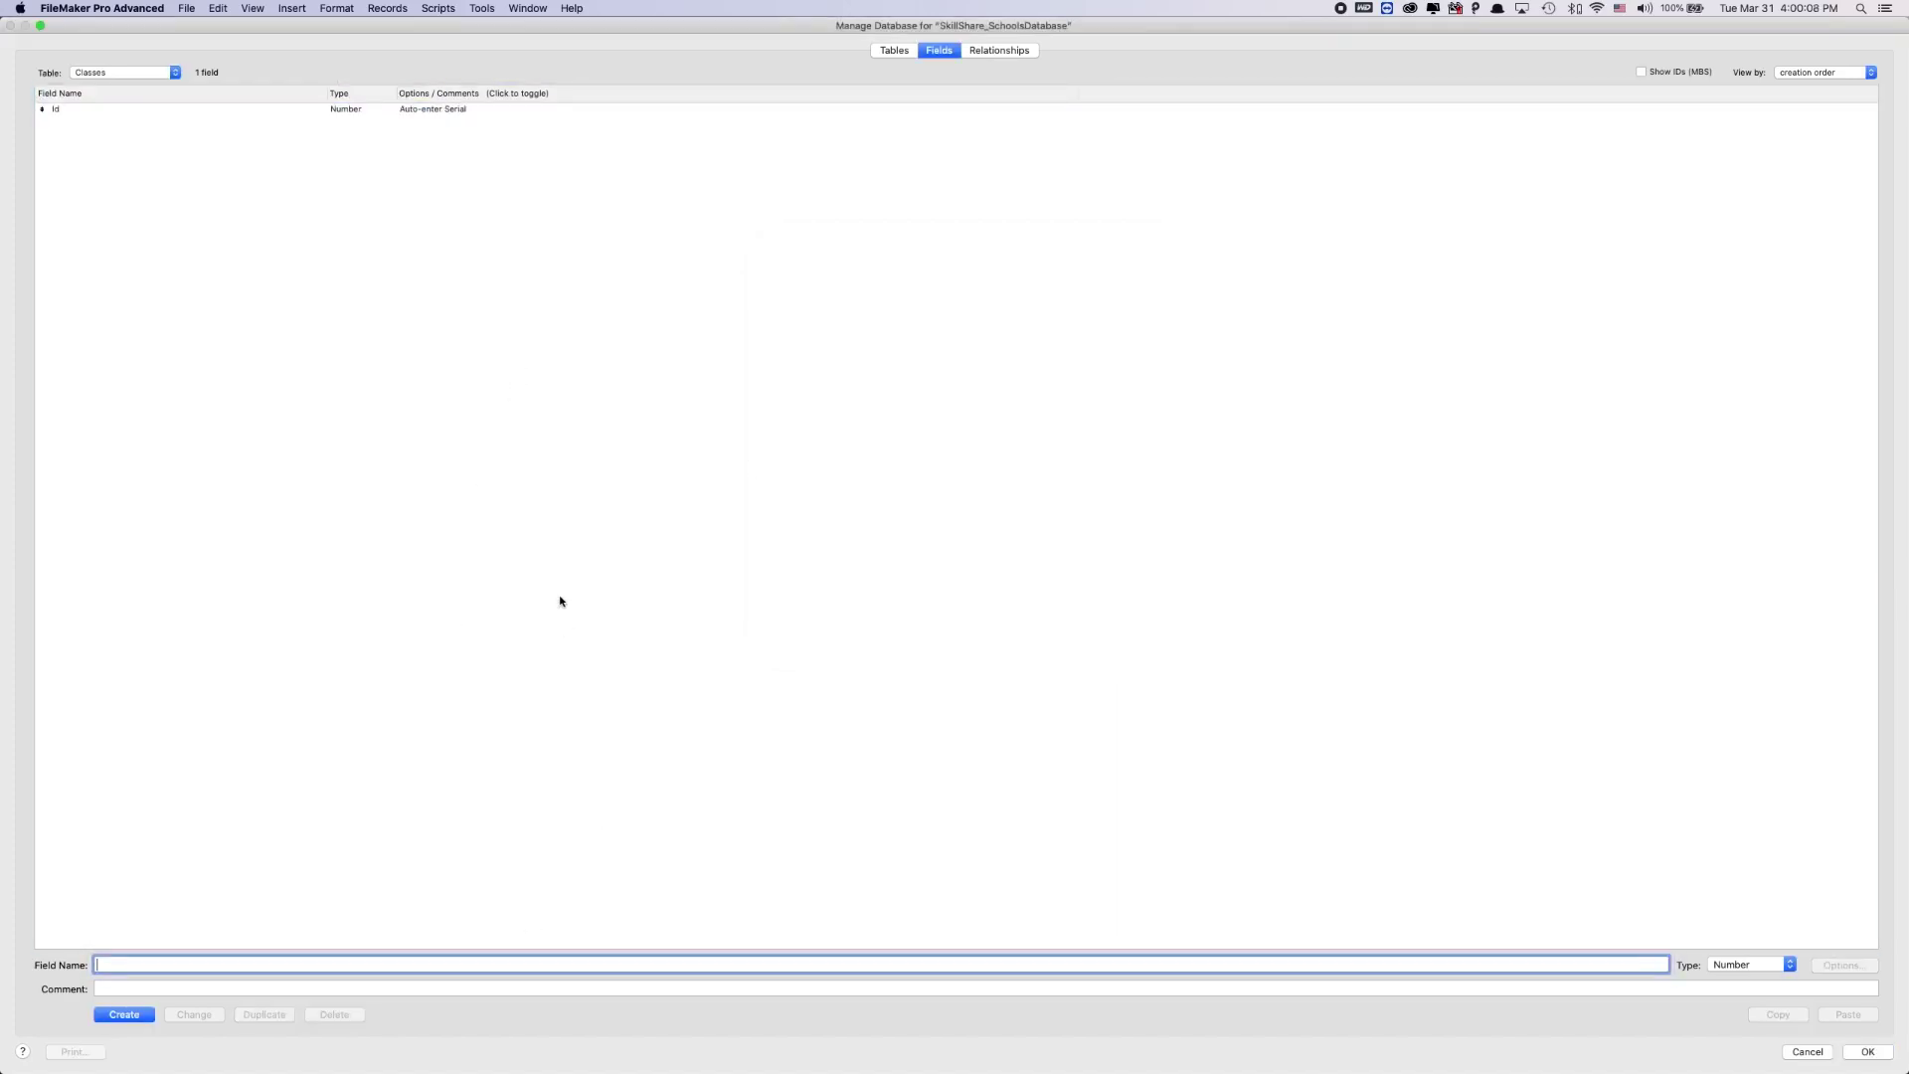
type("ClassName")
key("super+t")
left_click(1733, 965)
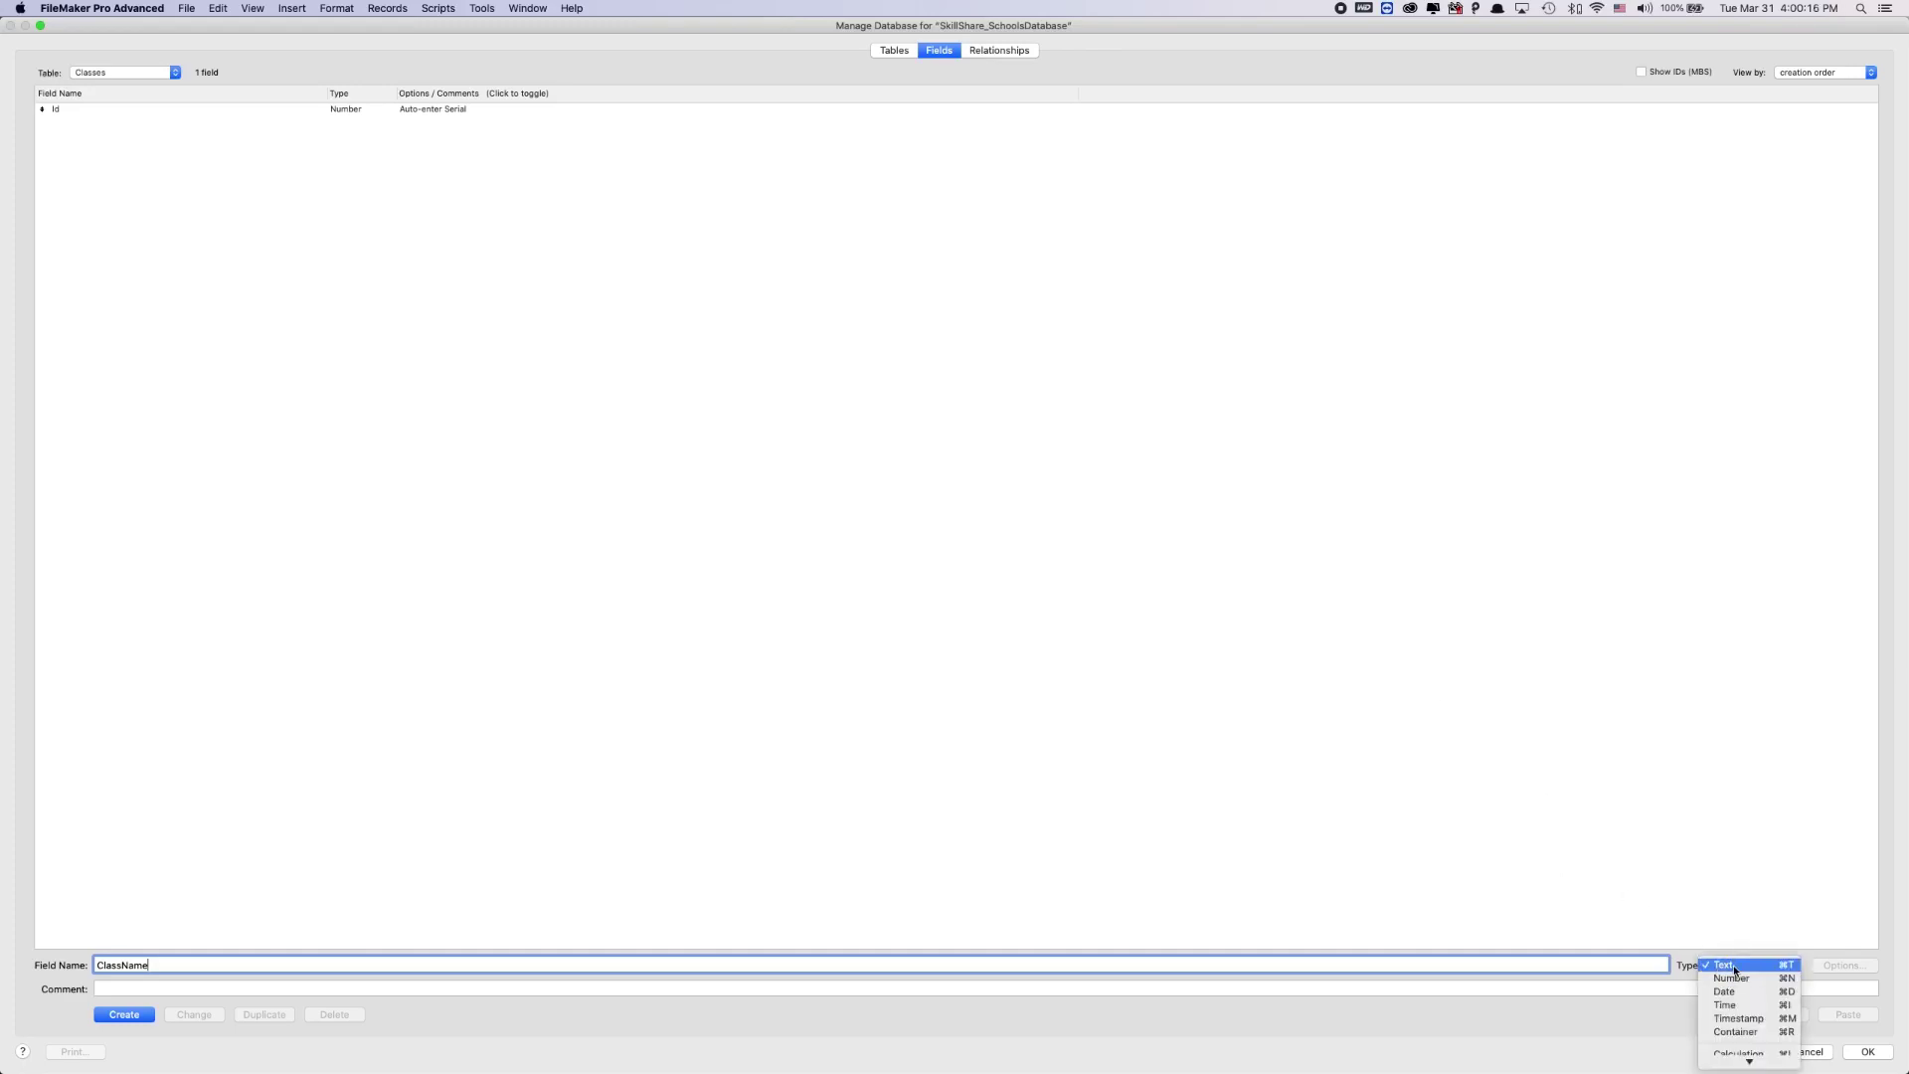
left_click(1733, 964)
key("Return")
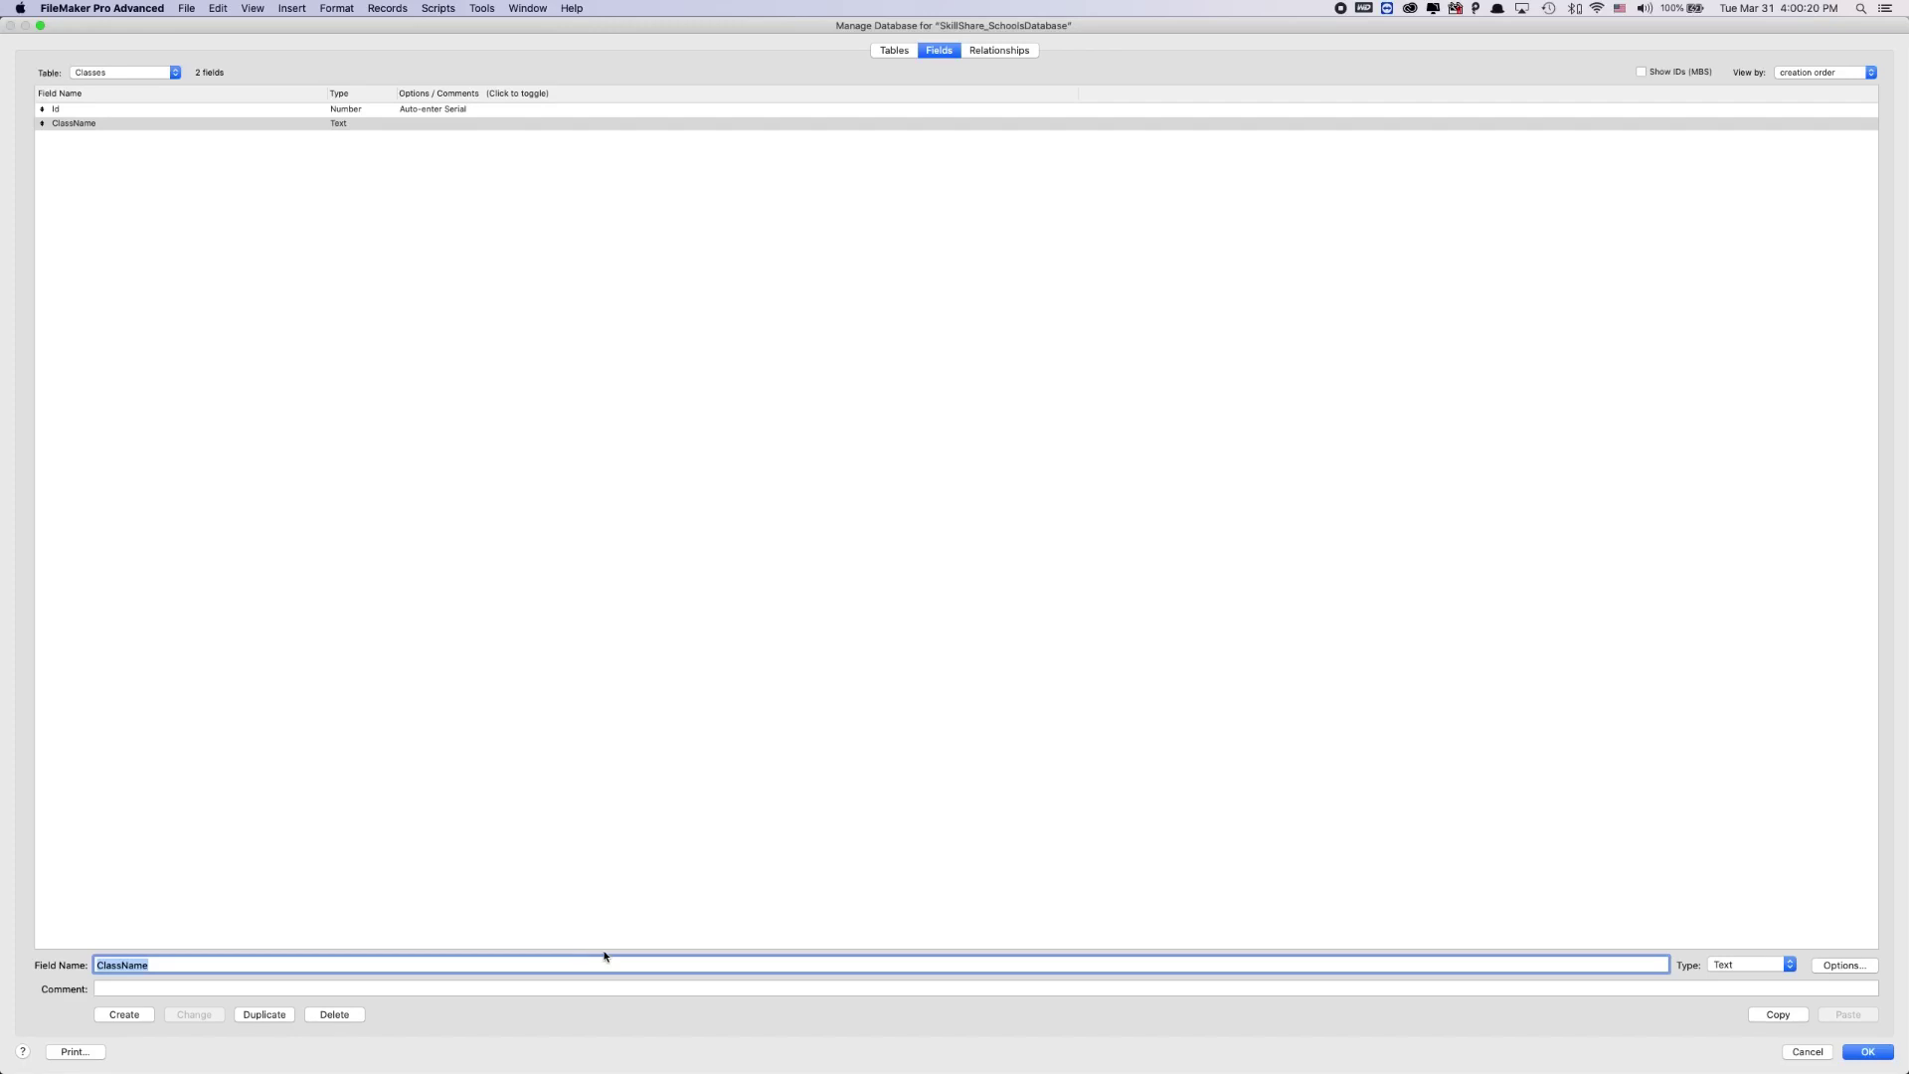
Step: Add a Description Text field to the Classes table
type("Descriptio")
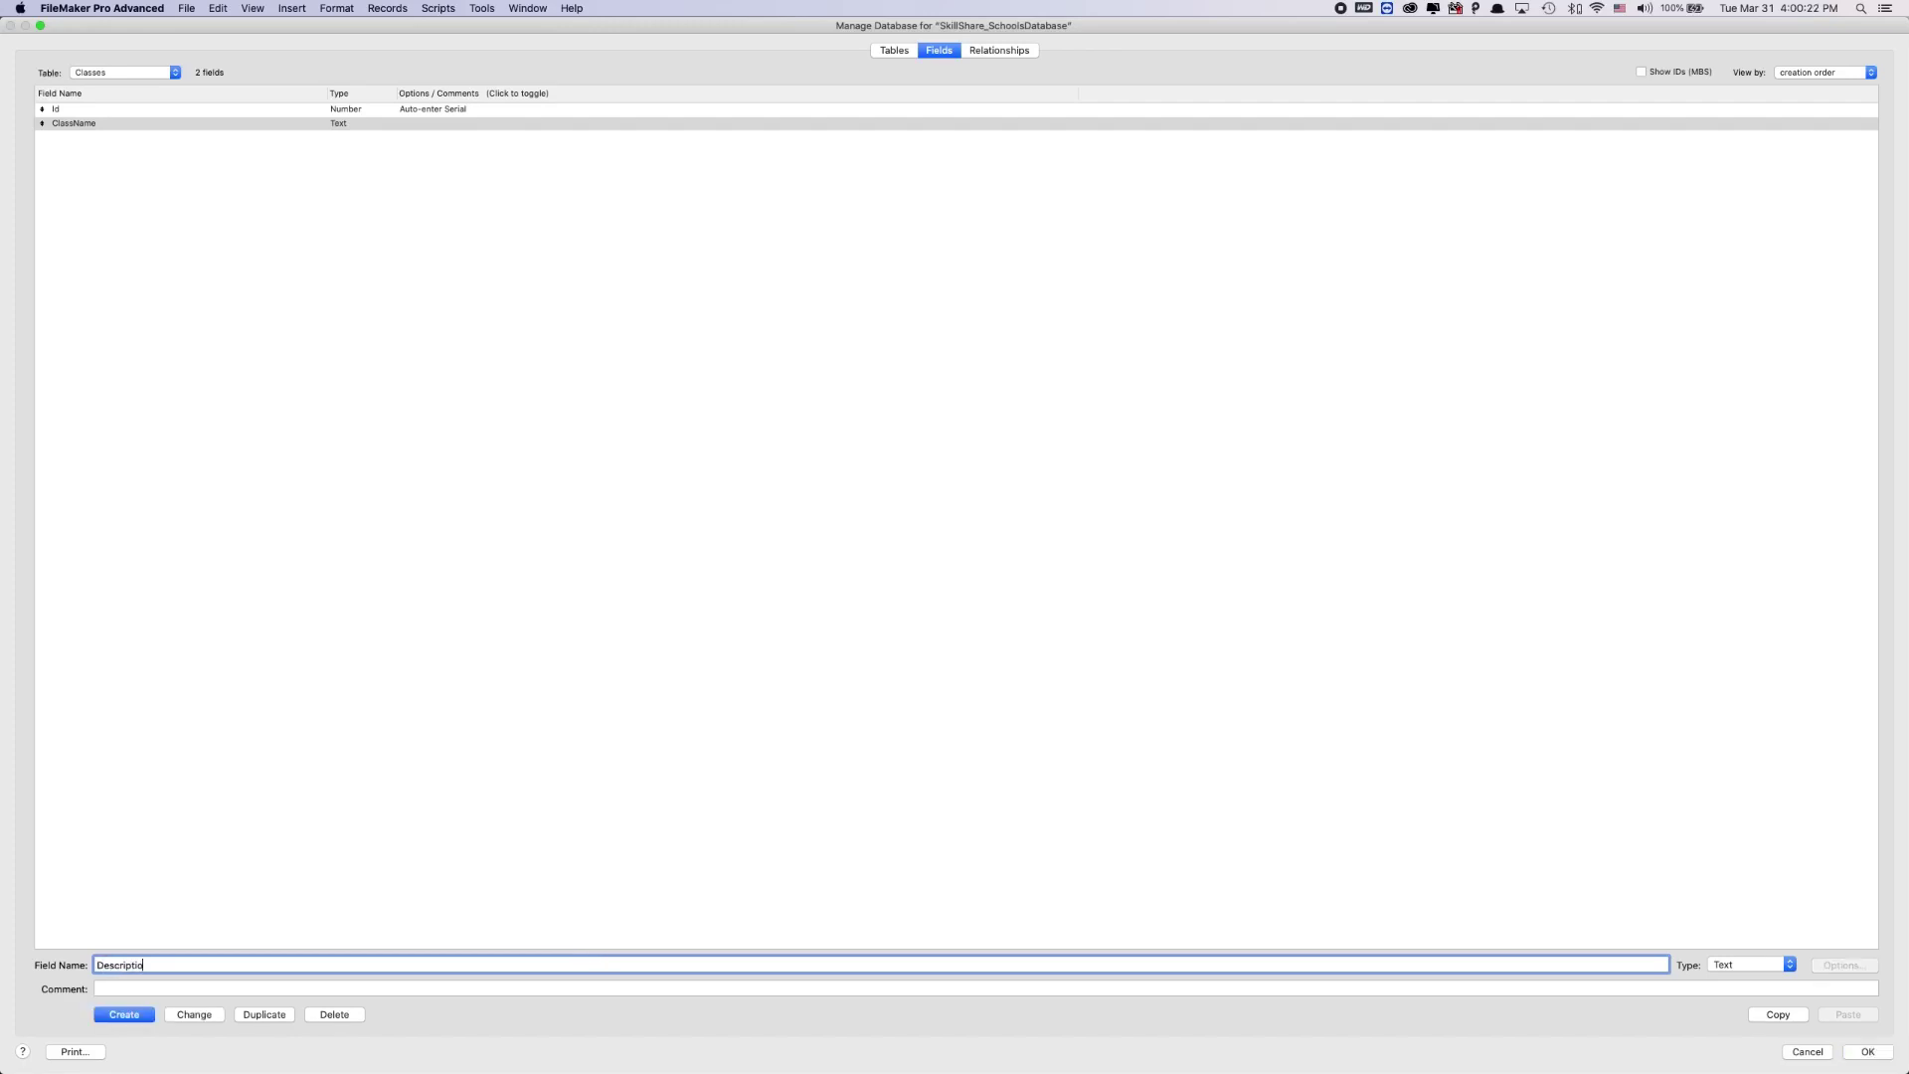
type("n")
key("Return")
left_click(899, 673)
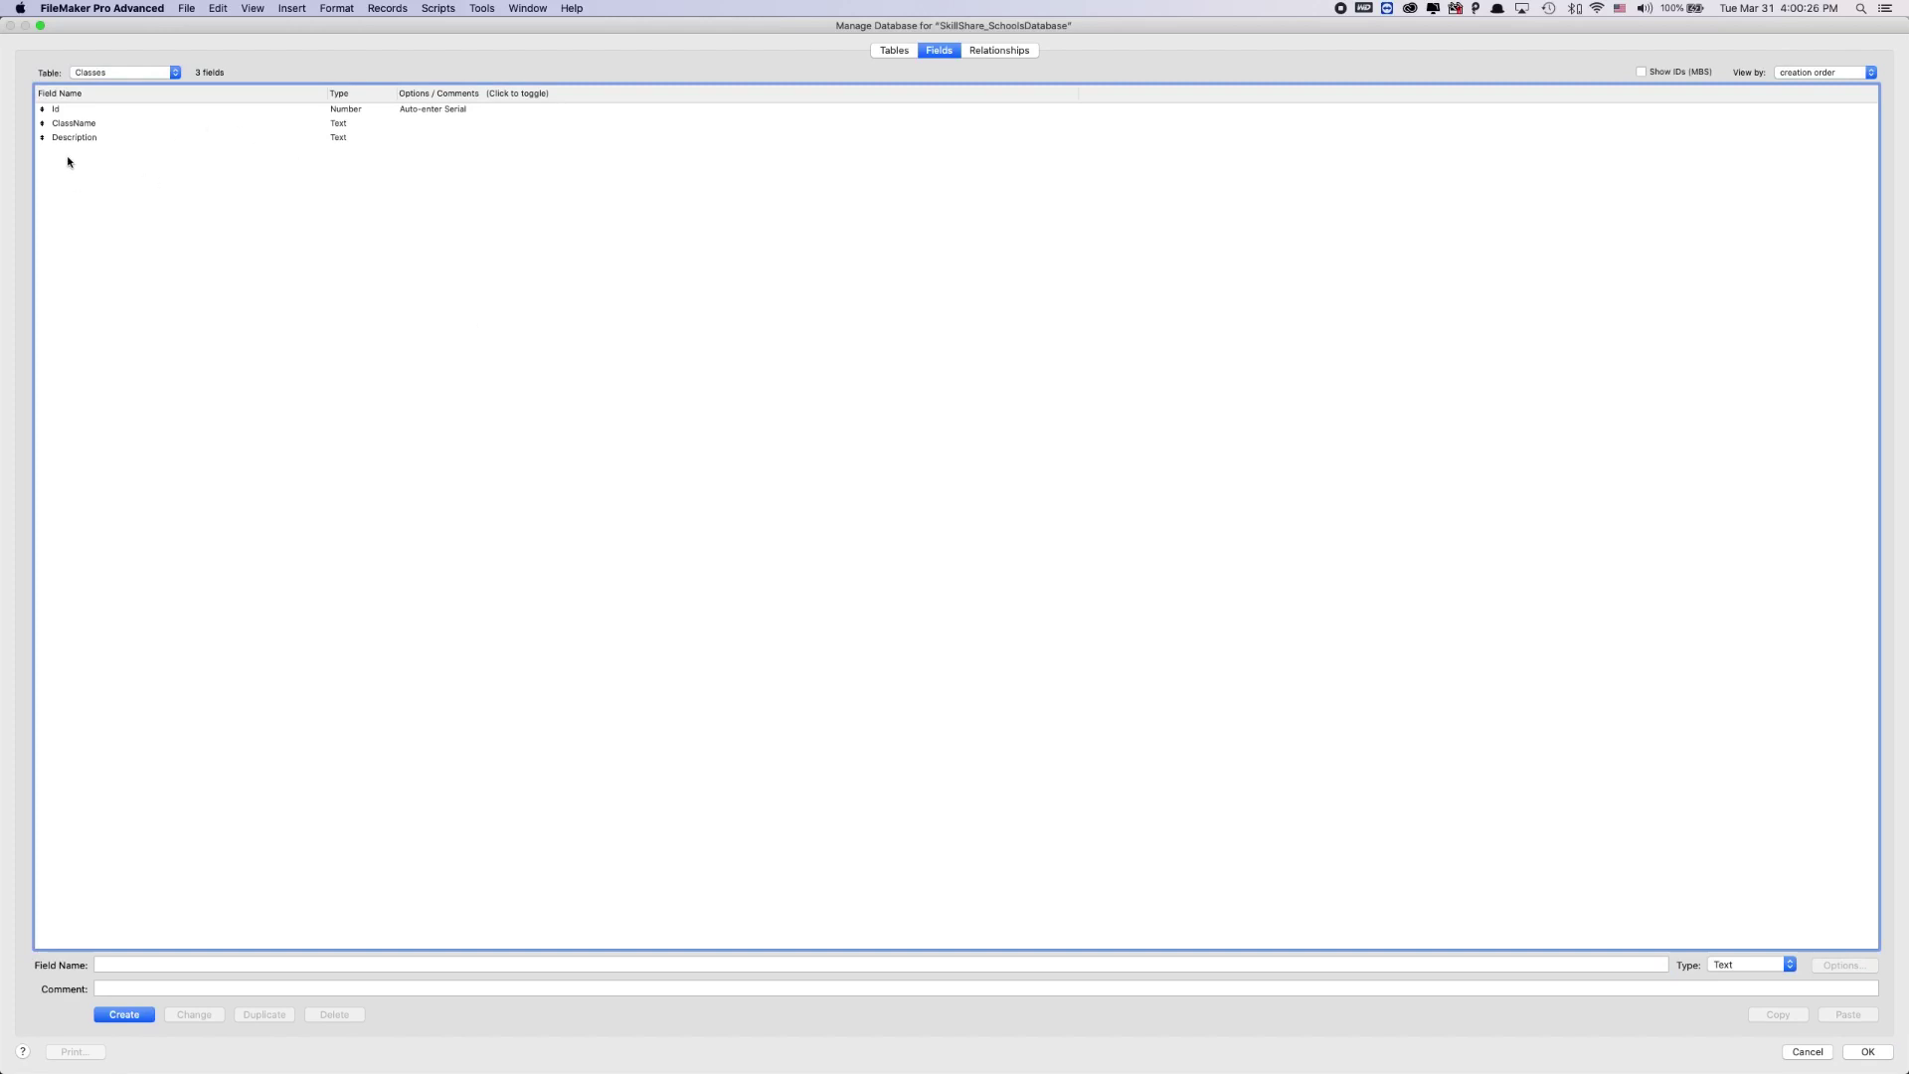
left_click(69, 110)
left_click(127, 237)
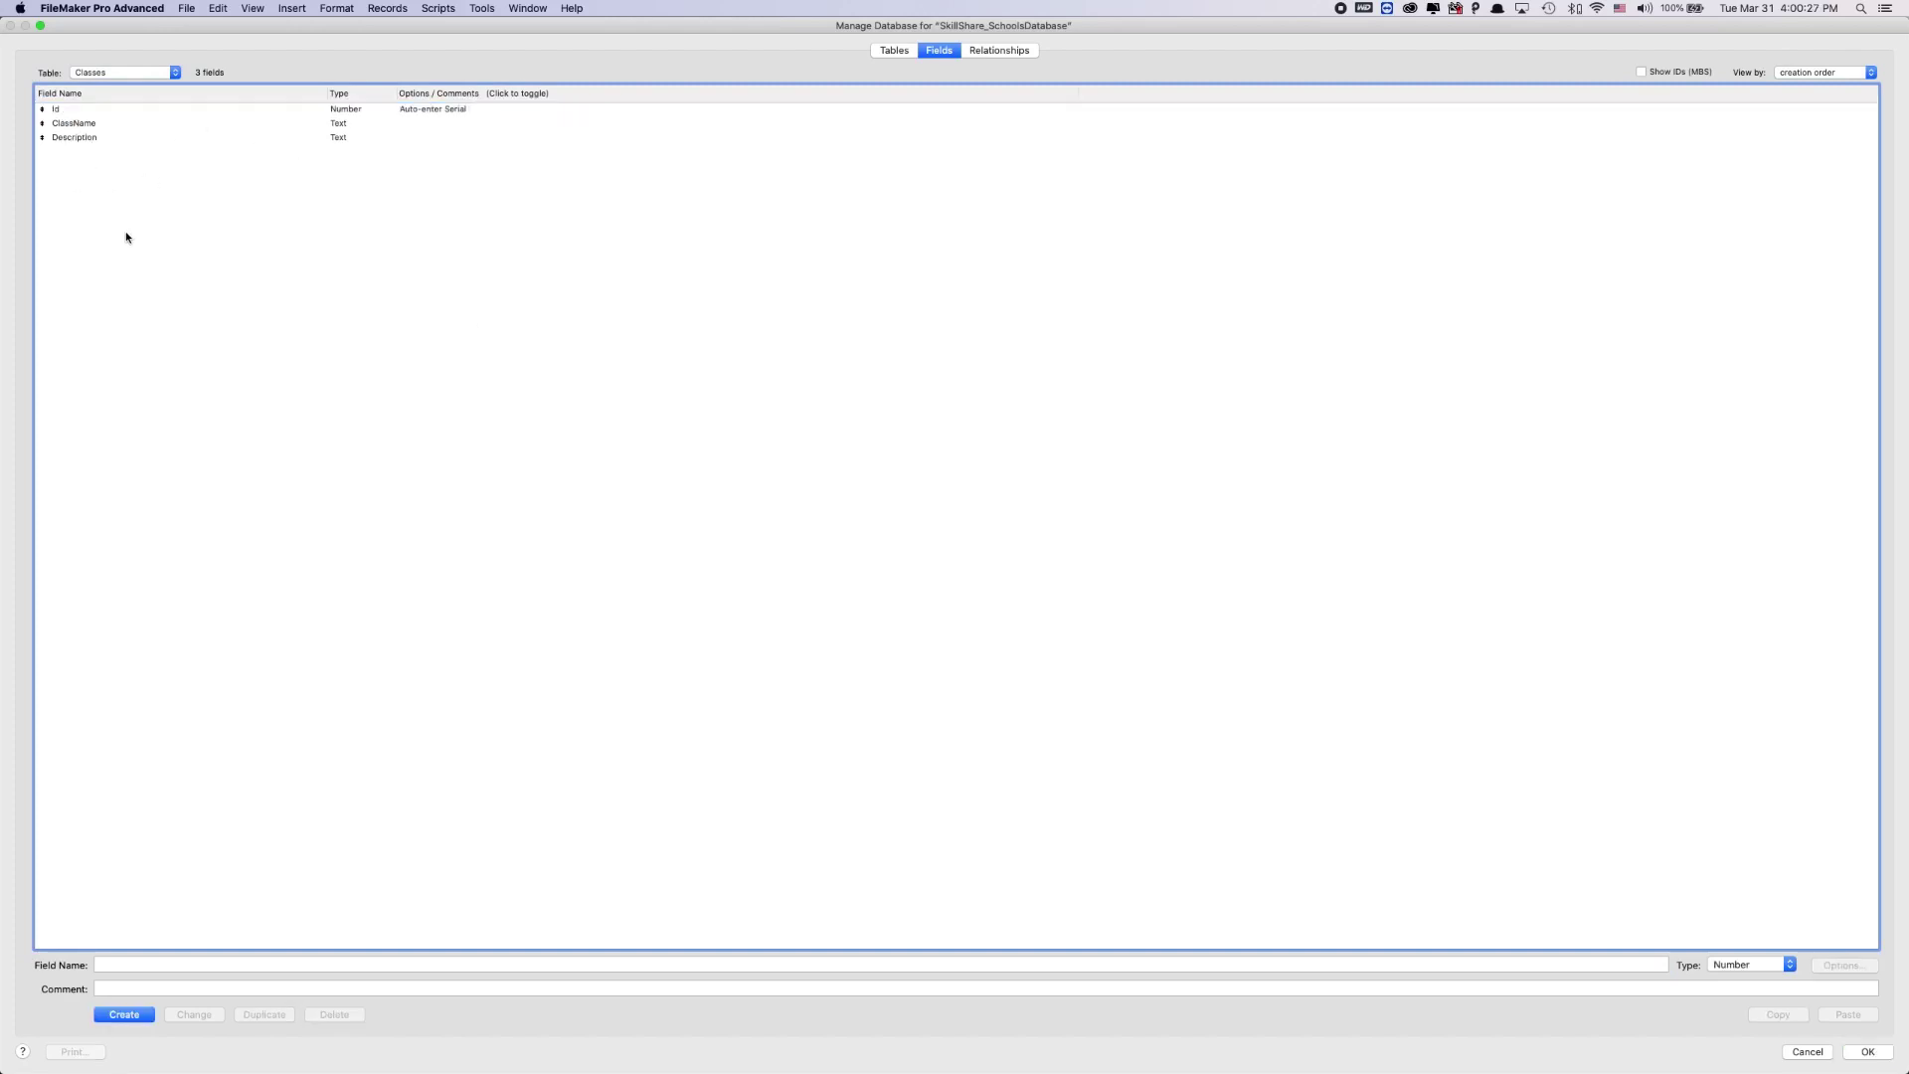
Step: Check the Students, Schools and Classes fields, then review the overview showing 9, 5 and 3 fields
left_click(101, 70)
left_click(96, 75)
left_click(97, 76)
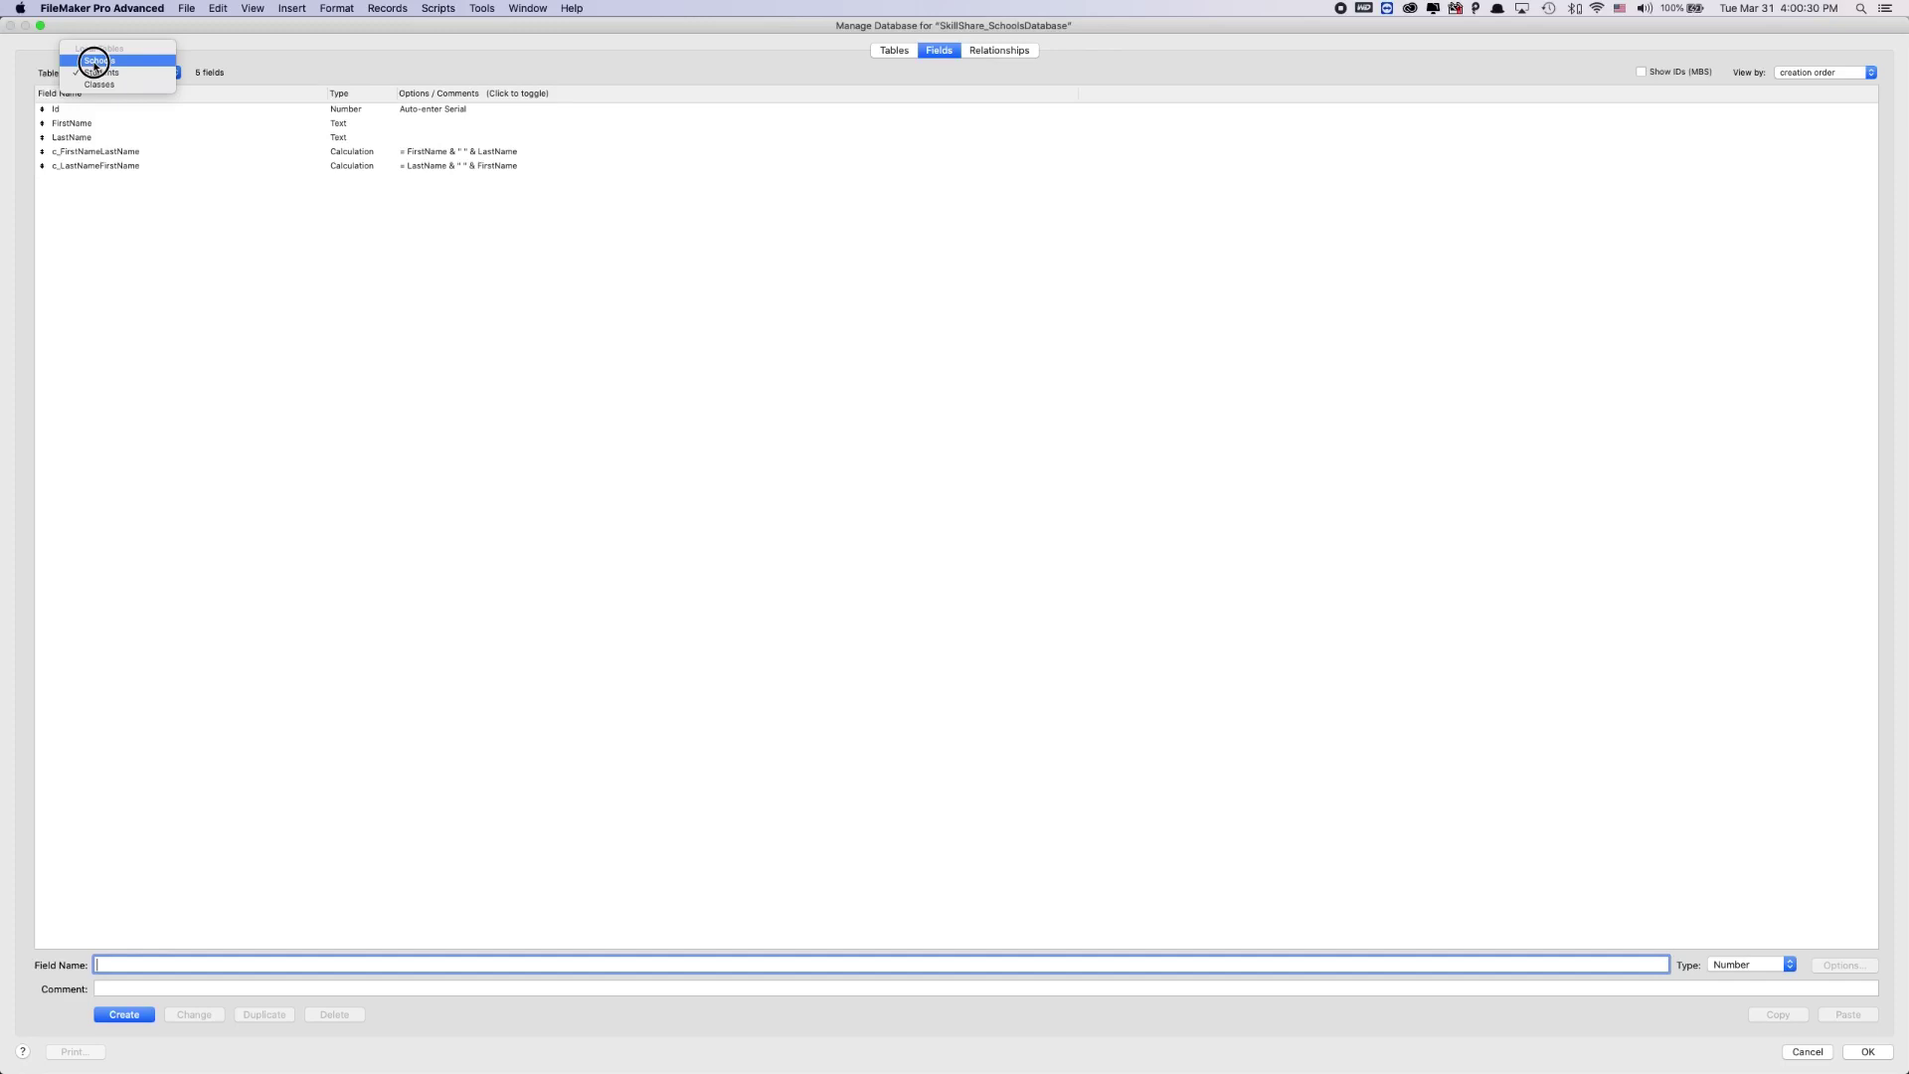
left_click(94, 61)
left_click(95, 77)
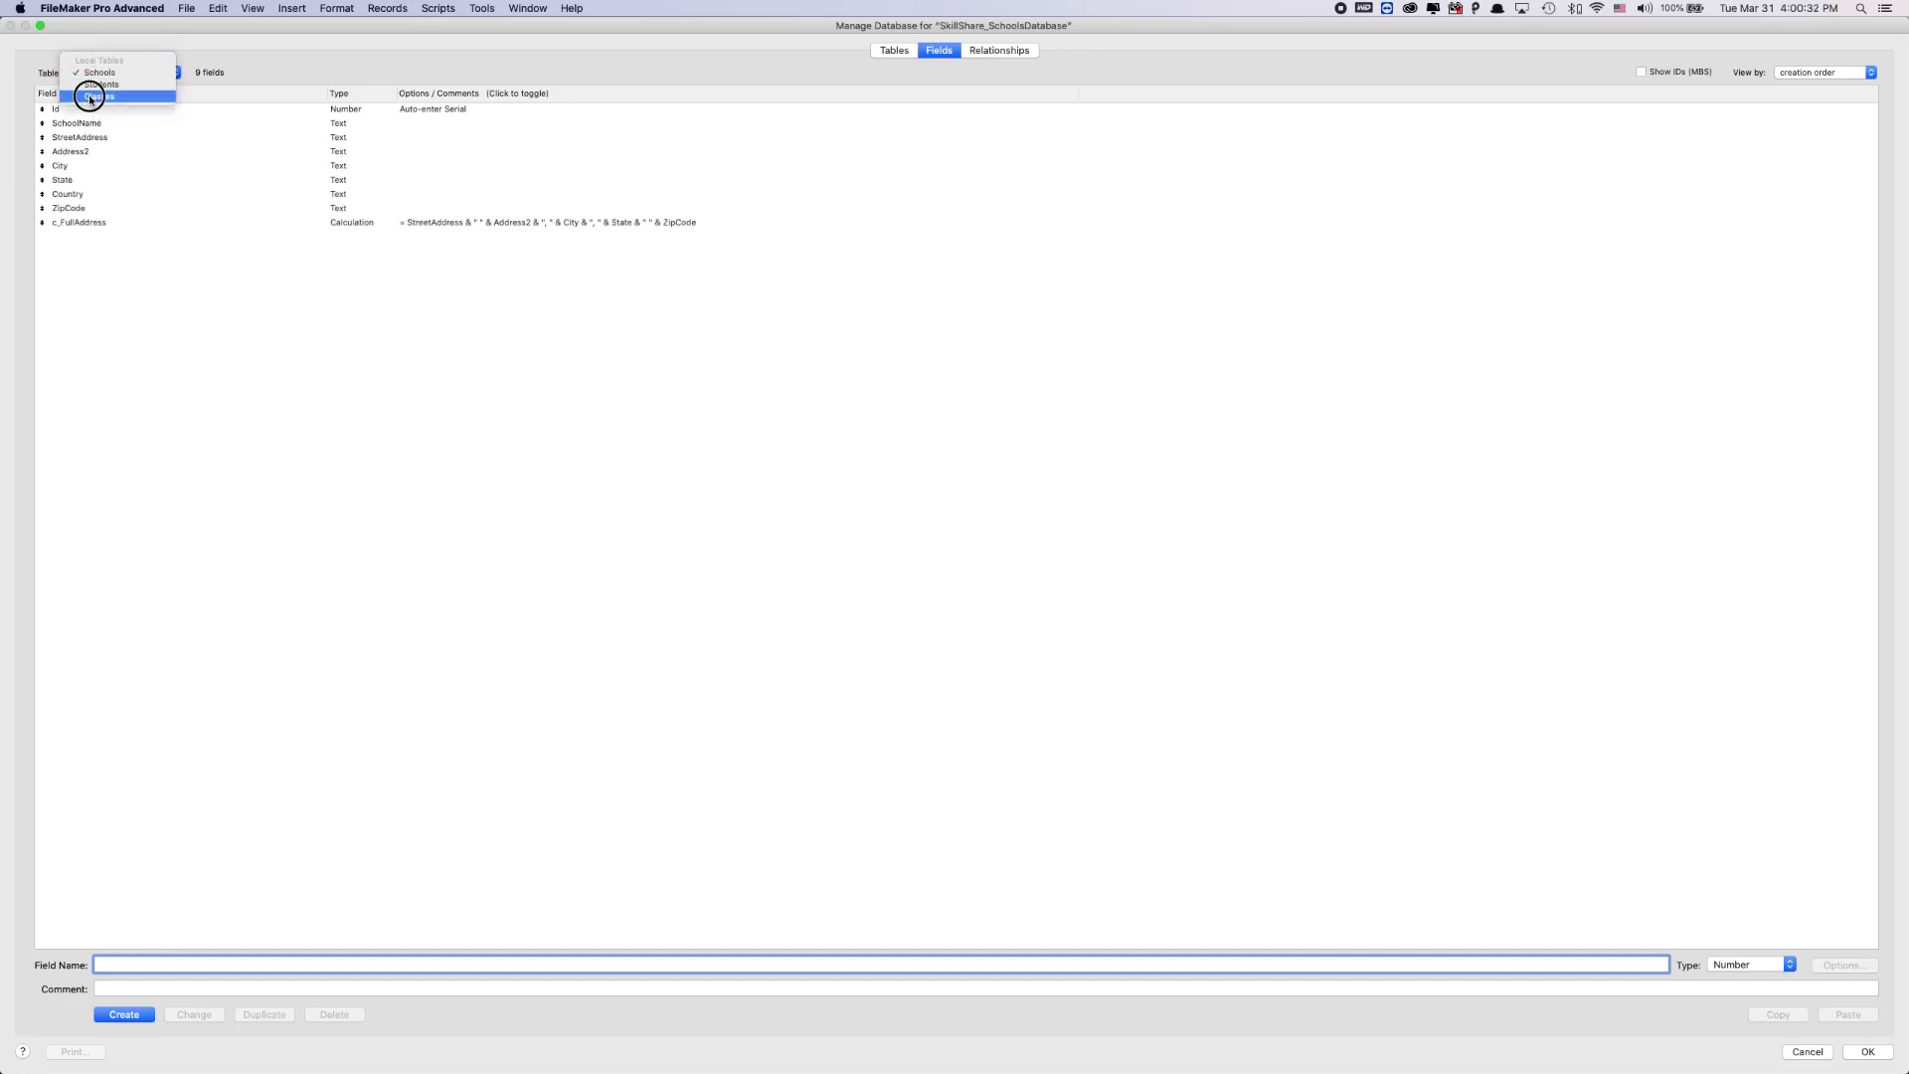
left_click(97, 95)
left_click(217, 226)
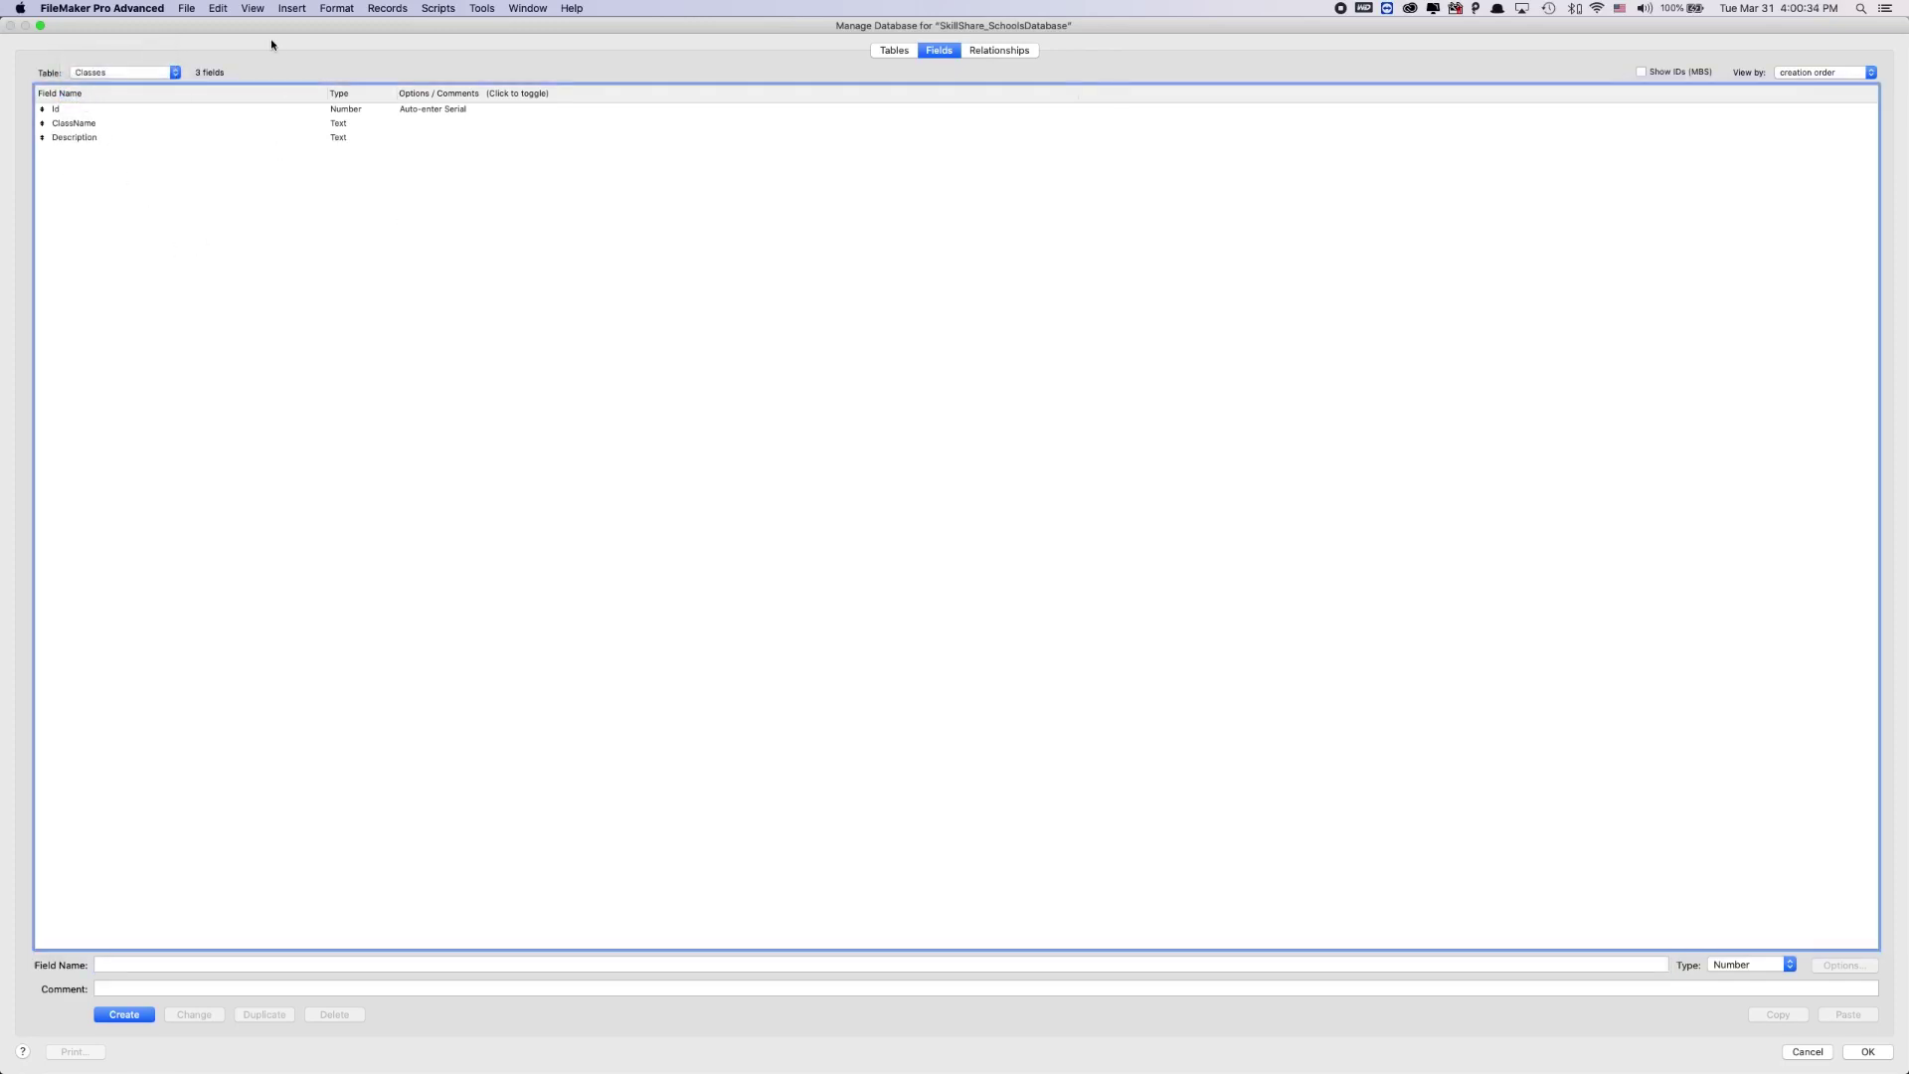
left_click(875, 51)
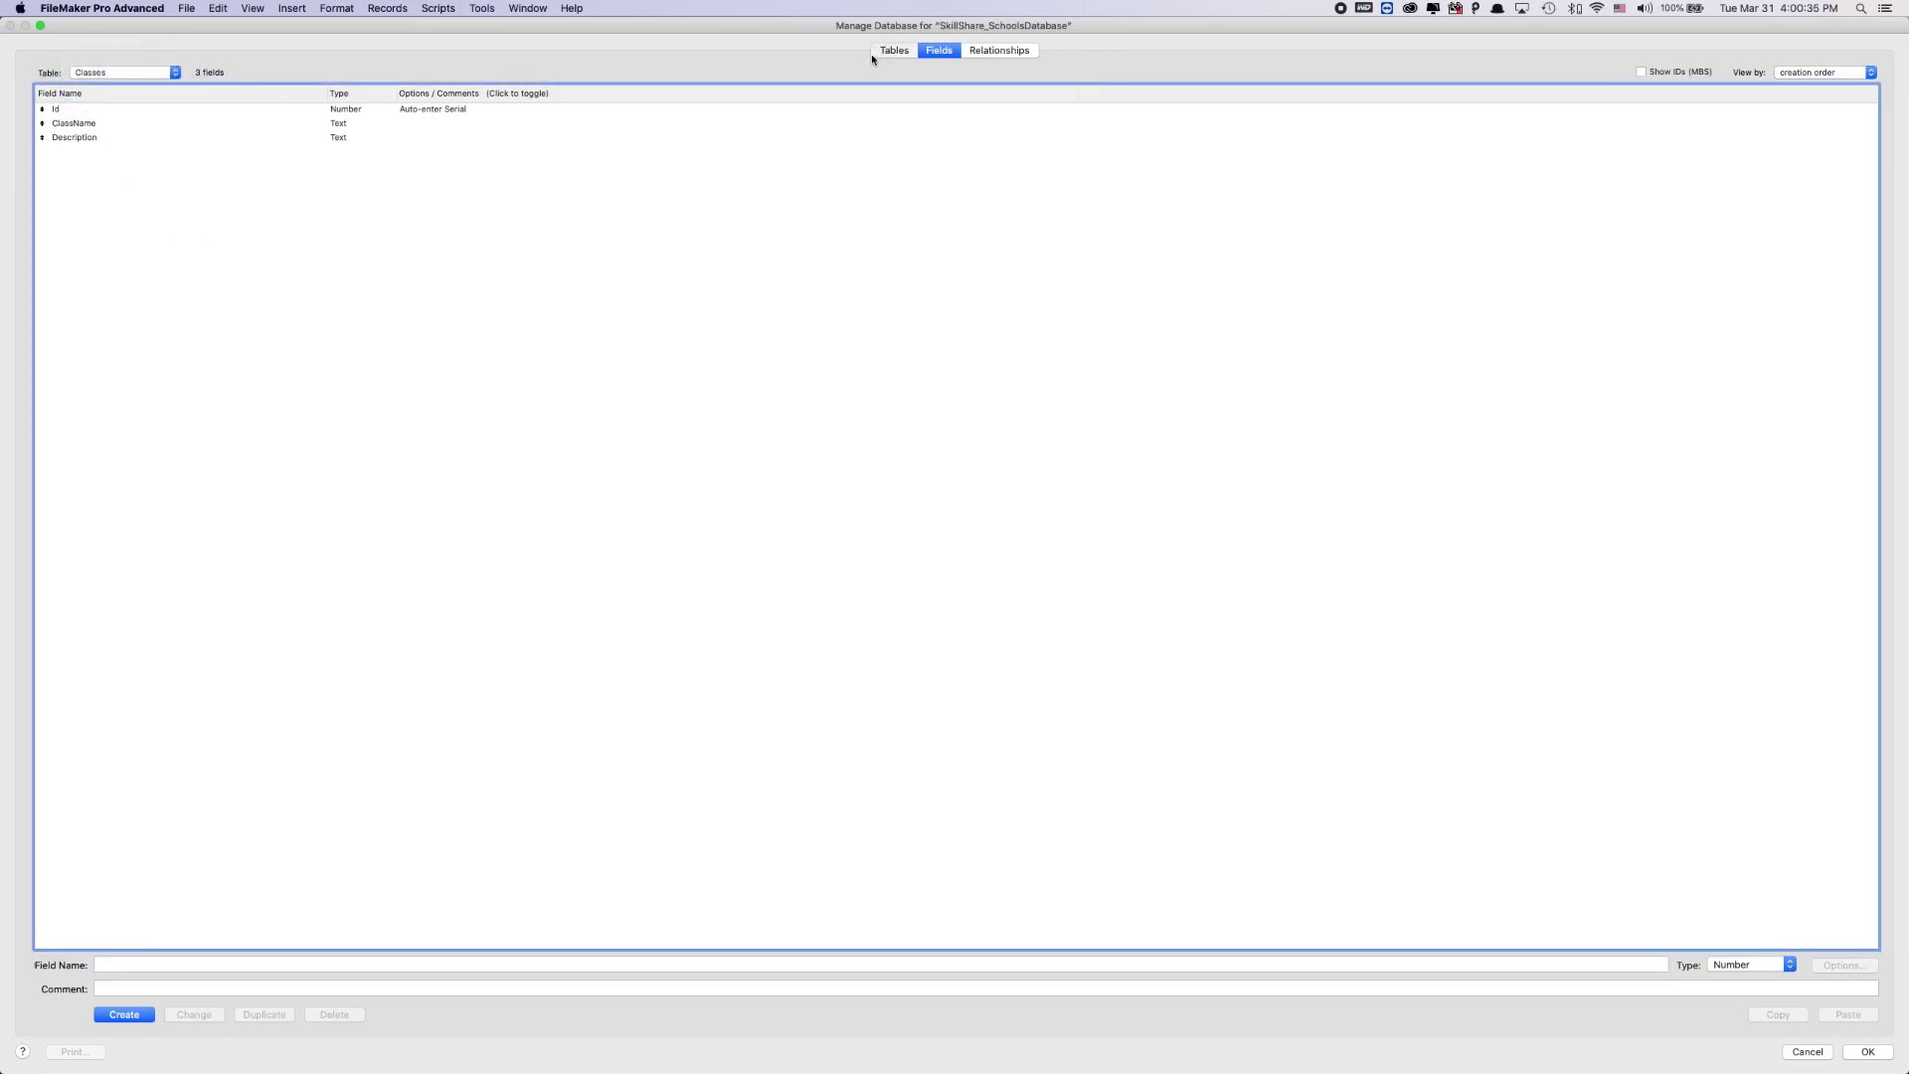
left_click(404, 314)
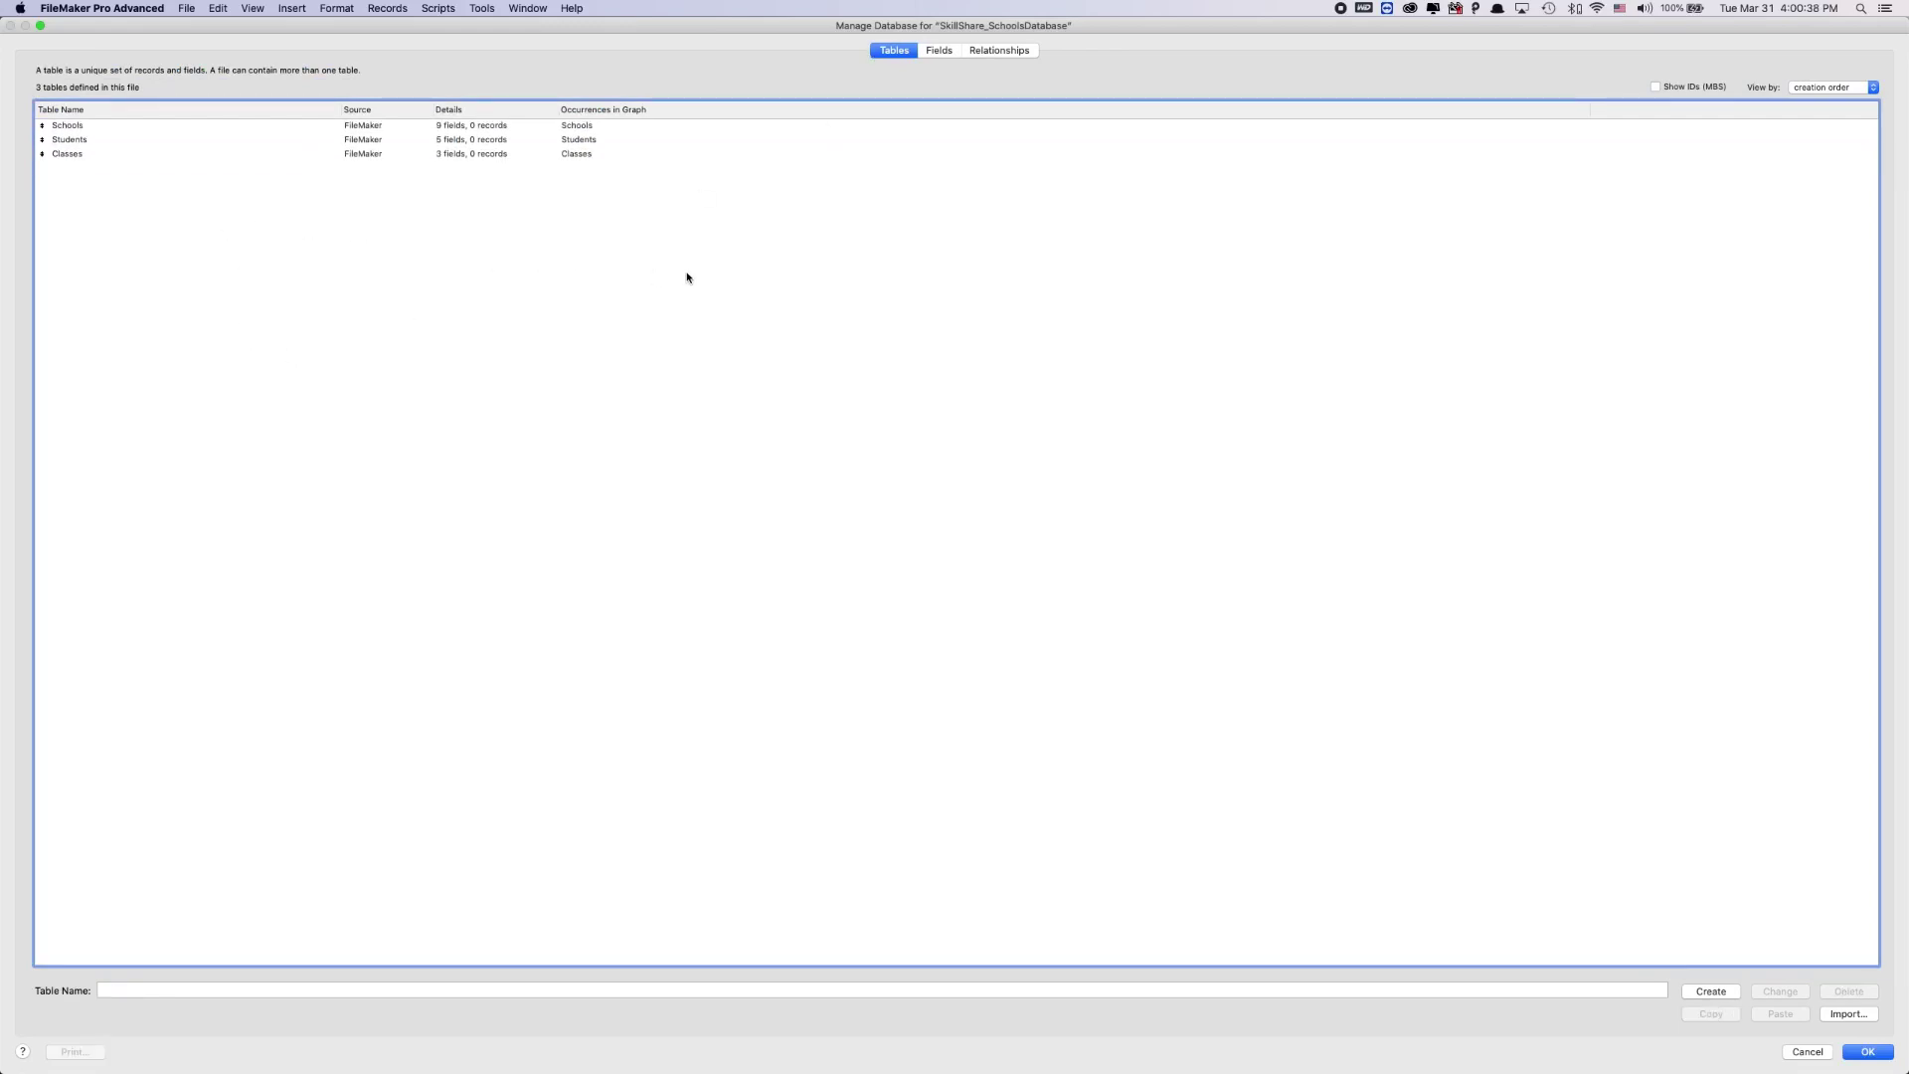